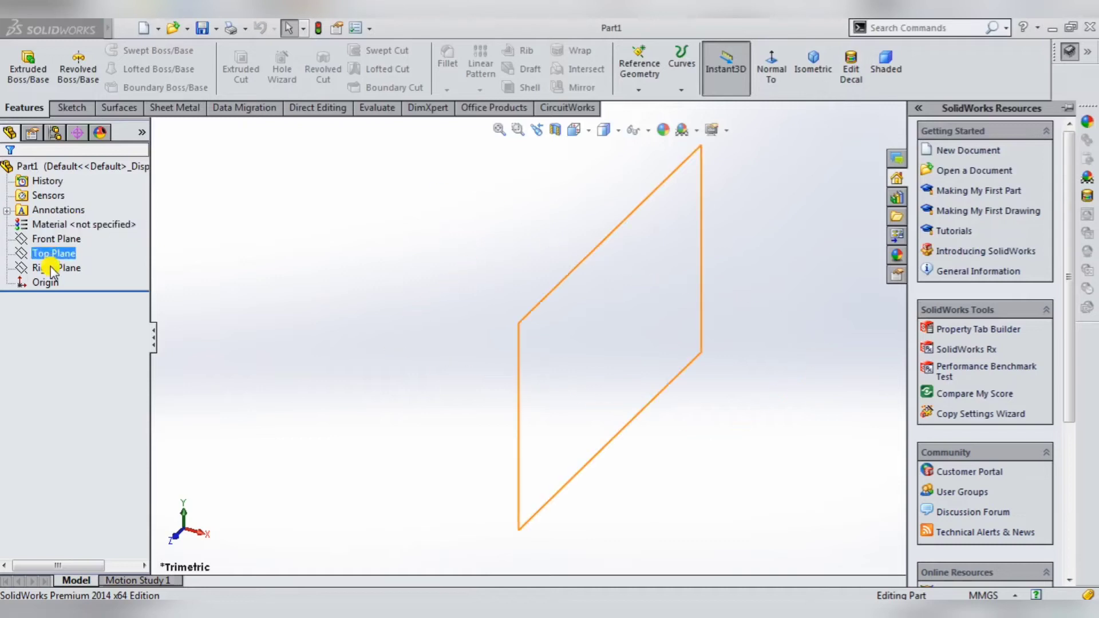
Step: Start Sketch1 on the Right Plane
{"action": "left_click", "coordinate": [56, 267]}
{"action": "left_click", "coordinate": [46, 237]}
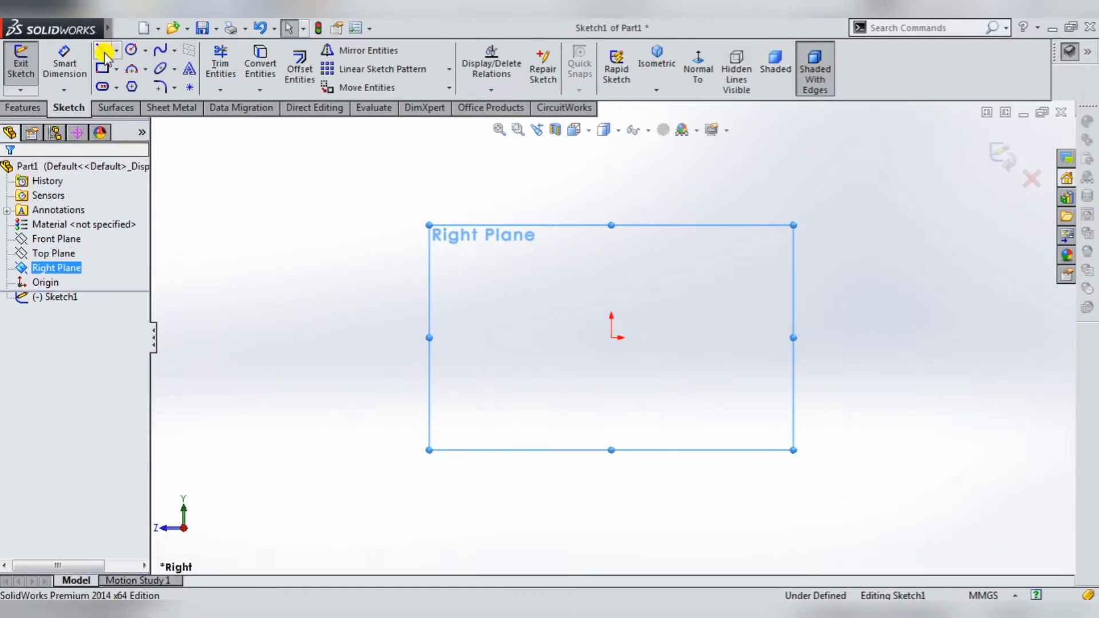
Step: Draw a horizontal centreline through the origin
{"action": "left_click", "coordinate": [115, 51]}
{"action": "left_click", "coordinate": [126, 81]}
{"action": "left_click", "coordinate": [404, 337]}
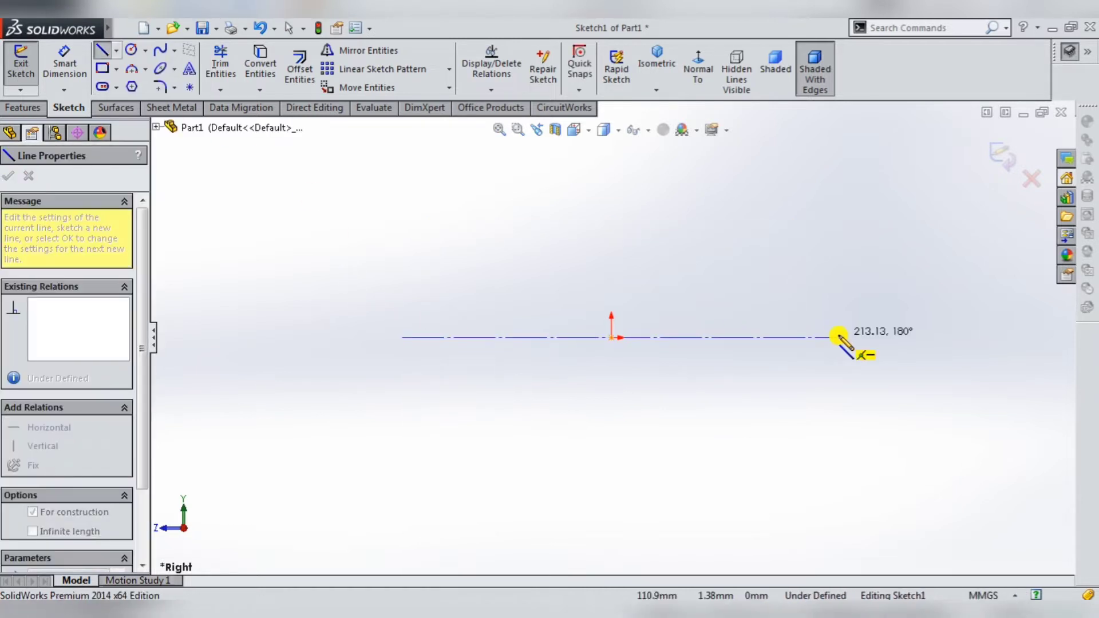
{"action": "left_click", "coordinate": [863, 338]}
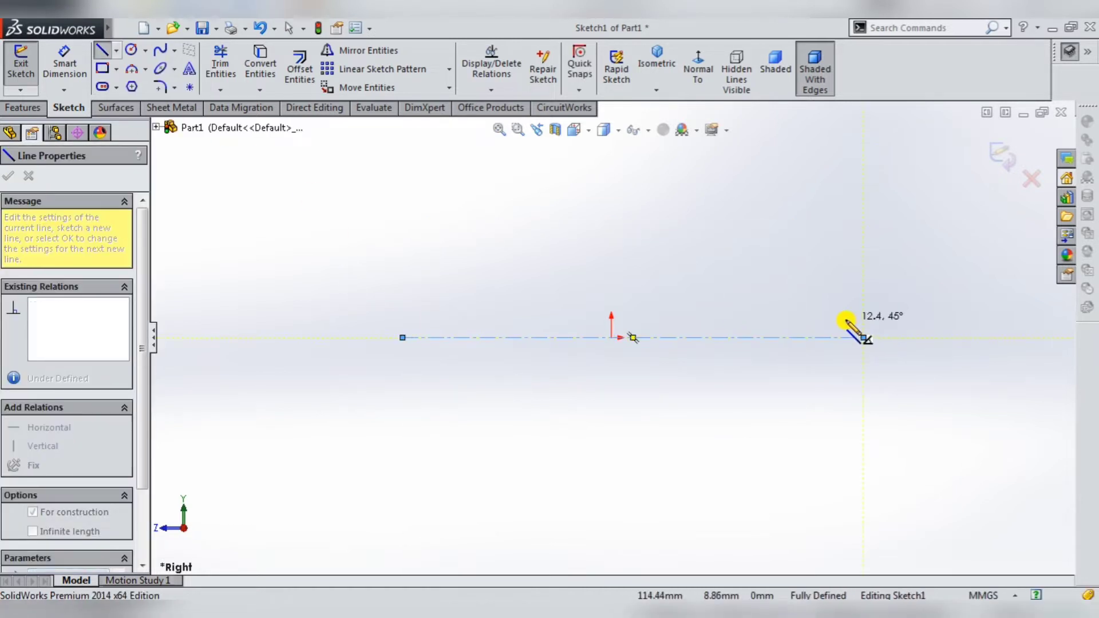
{"action": "key", "text": "Escape"}
{"action": "key", "text": "Escape"}
{"action": "key", "text": "s"}
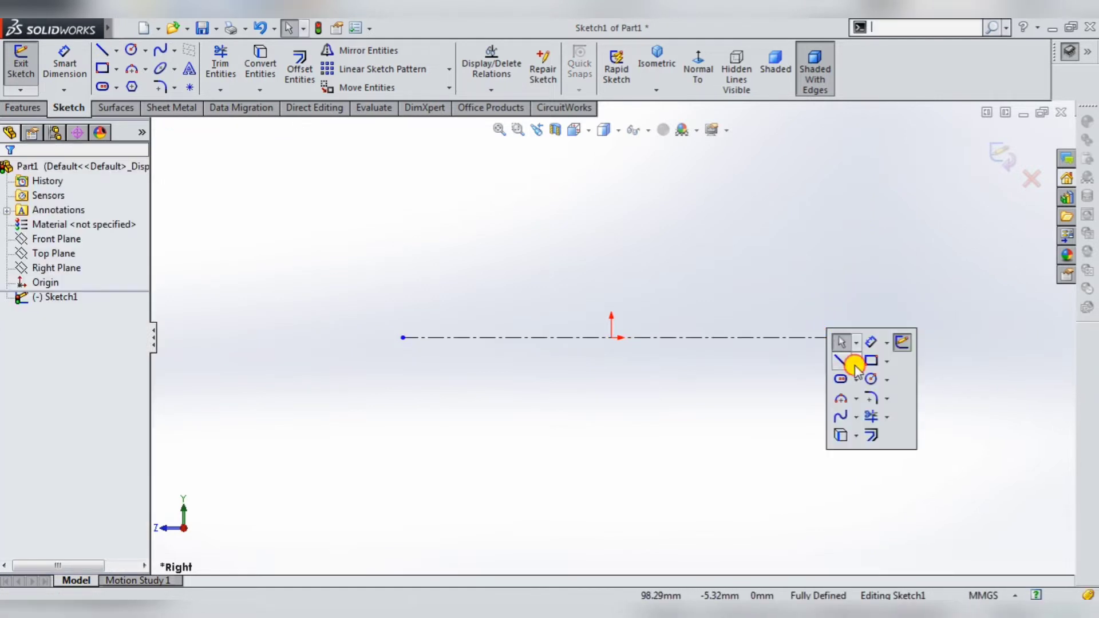
Step: Draw a vertical centreline upward from the origin
{"action": "left_click", "coordinate": [856, 361]}
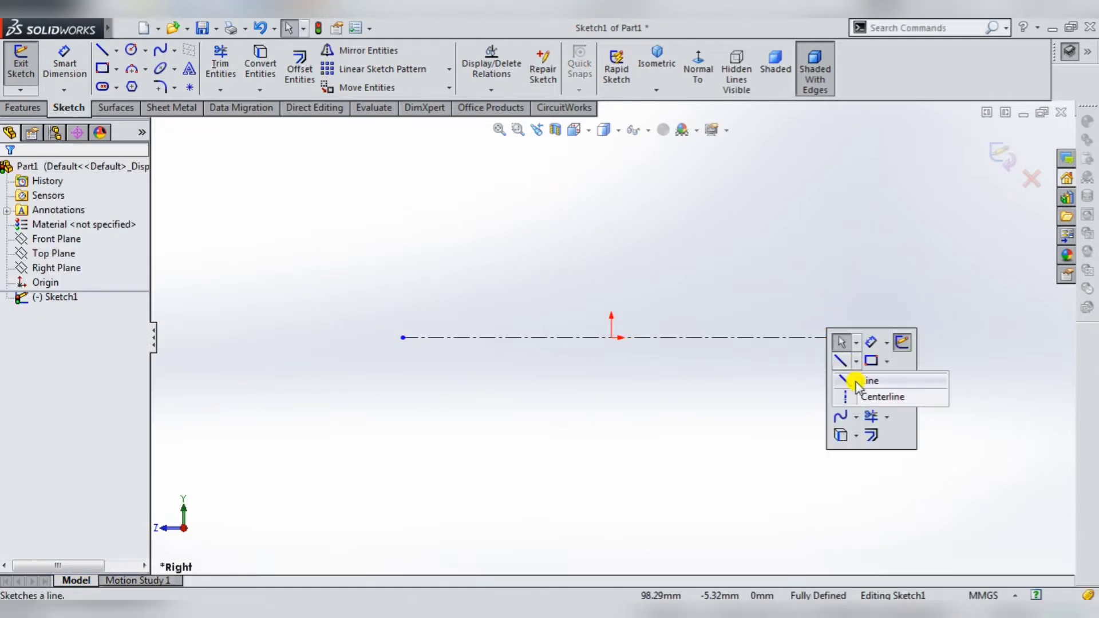
{"action": "left_click", "coordinate": [611, 337]}
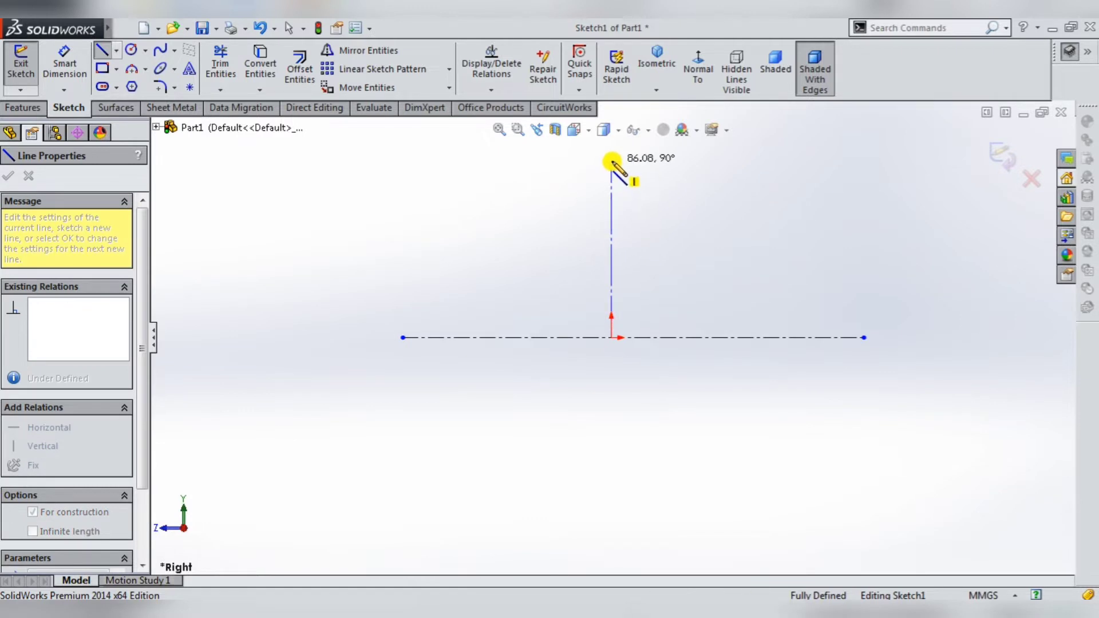
{"action": "left_click", "coordinate": [611, 157]}
{"action": "key", "text": "Escape"}
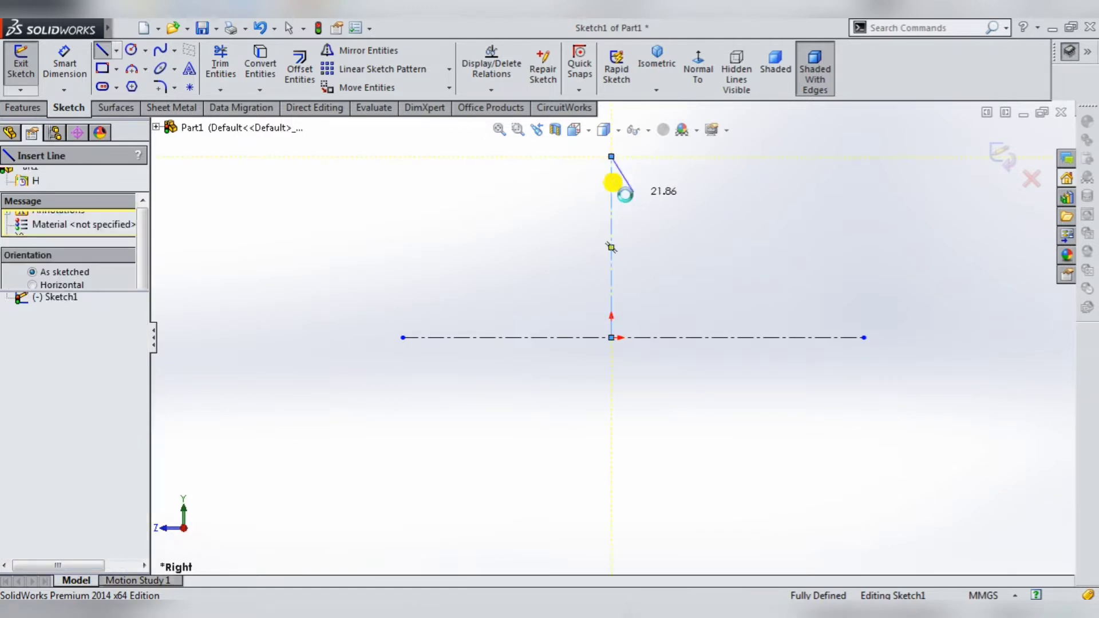
{"action": "key", "text": "Escape"}
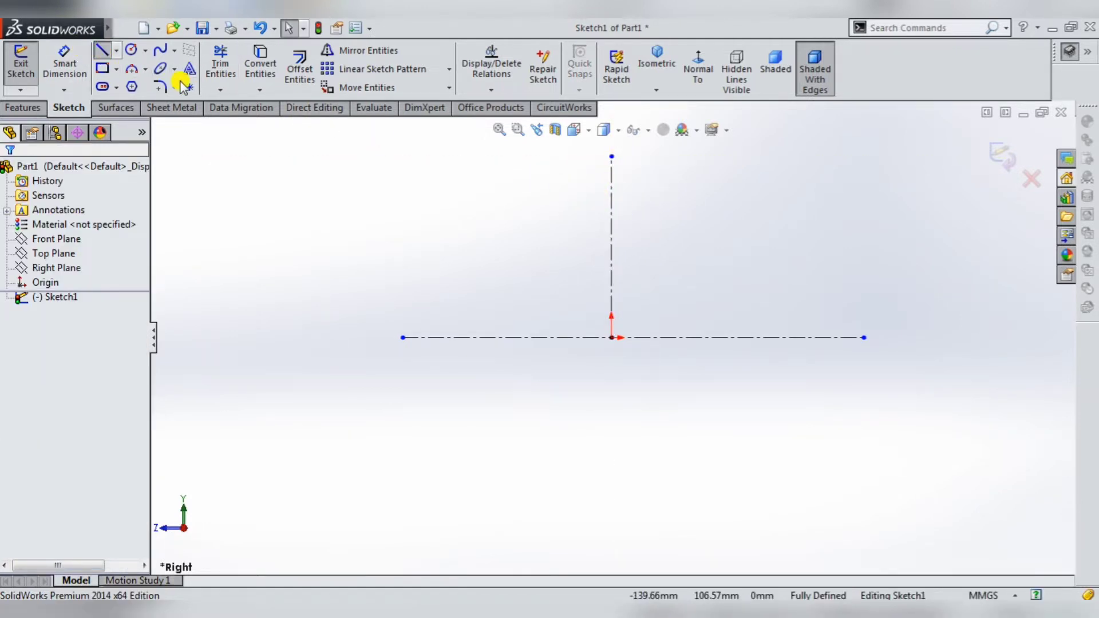
Step: Draw a two-segment horizontal line split at the vertical centreline
{"action": "left_click", "coordinate": [101, 51]}
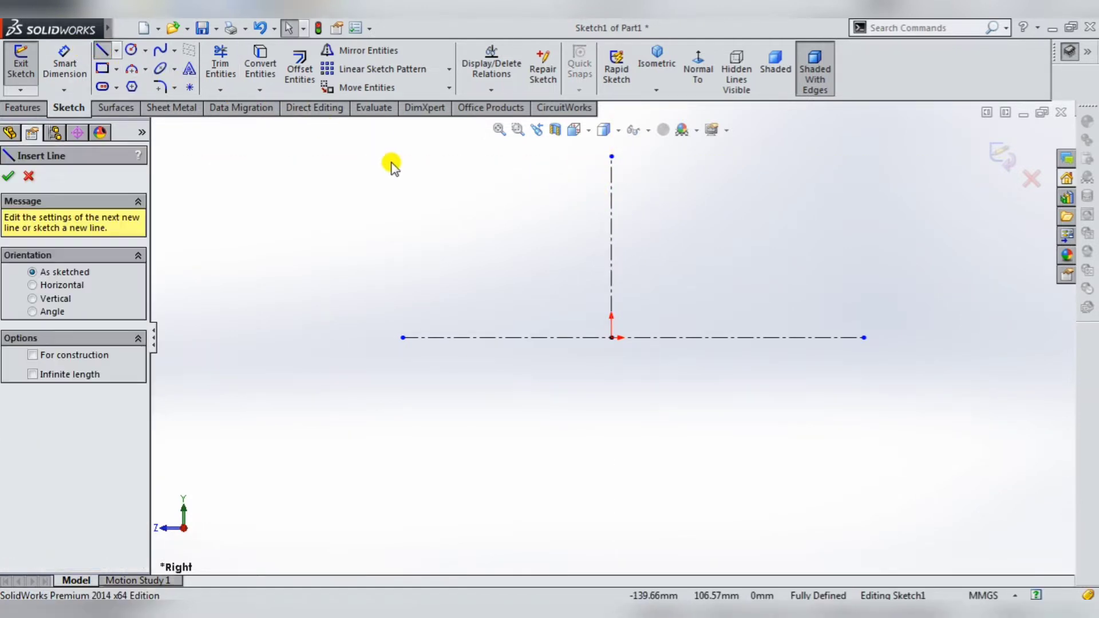
{"action": "left_click", "coordinate": [474, 180]}
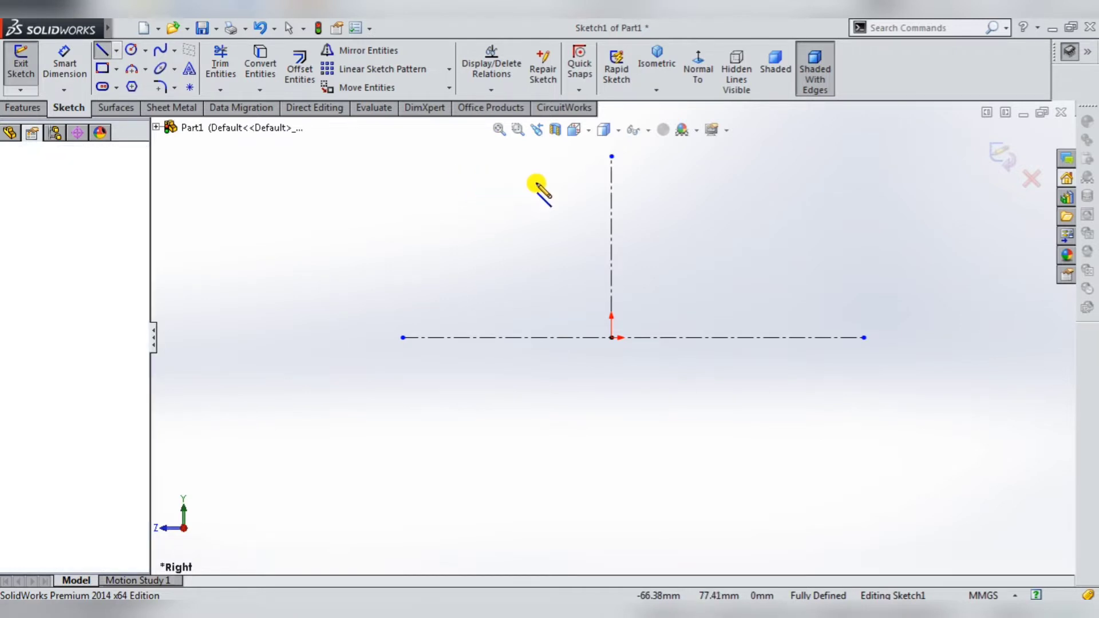
{"action": "left_click", "coordinate": [611, 180]}
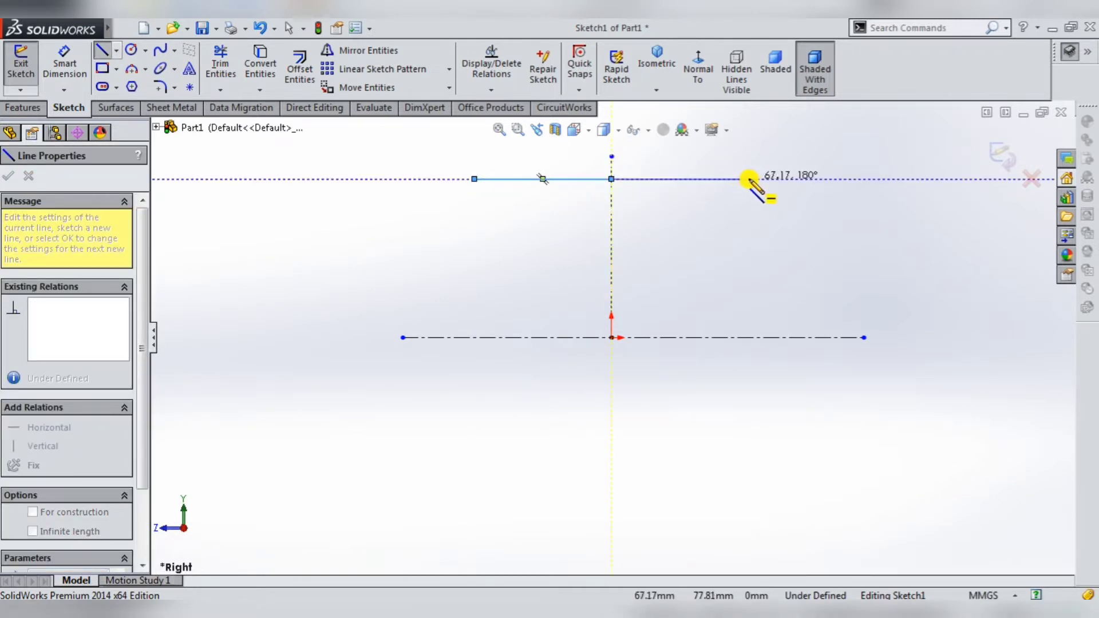
{"action": "left_click", "coordinate": [749, 180]}
{"action": "key", "text": "Escape"}
Step: Dimension both halves of the top line to 750
{"action": "key", "text": "s"}
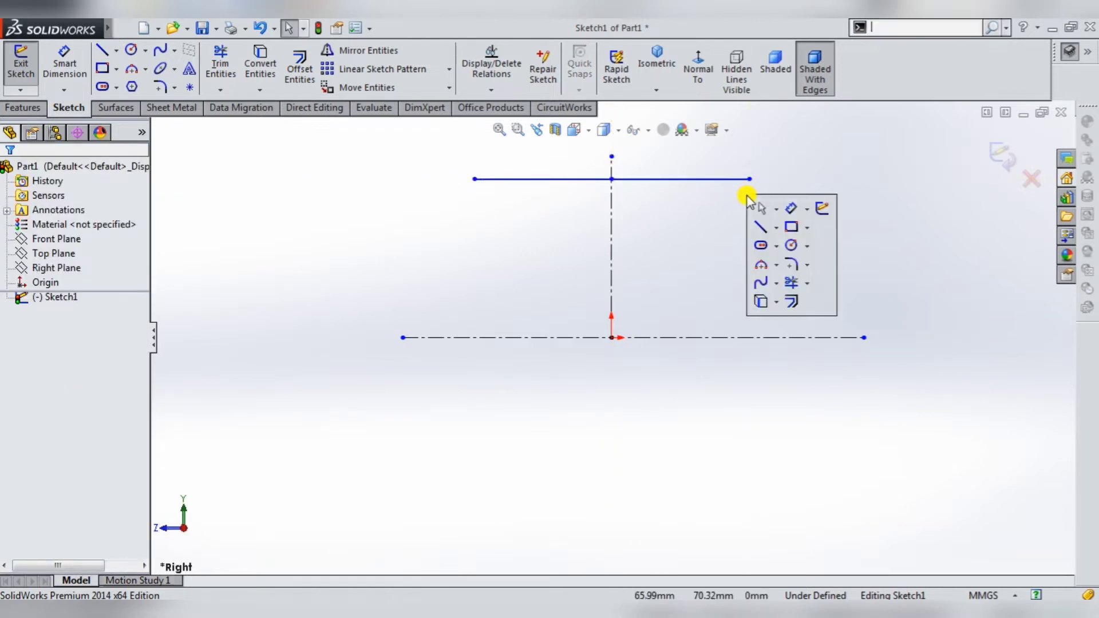
{"action": "left_click", "coordinate": [791, 226]}
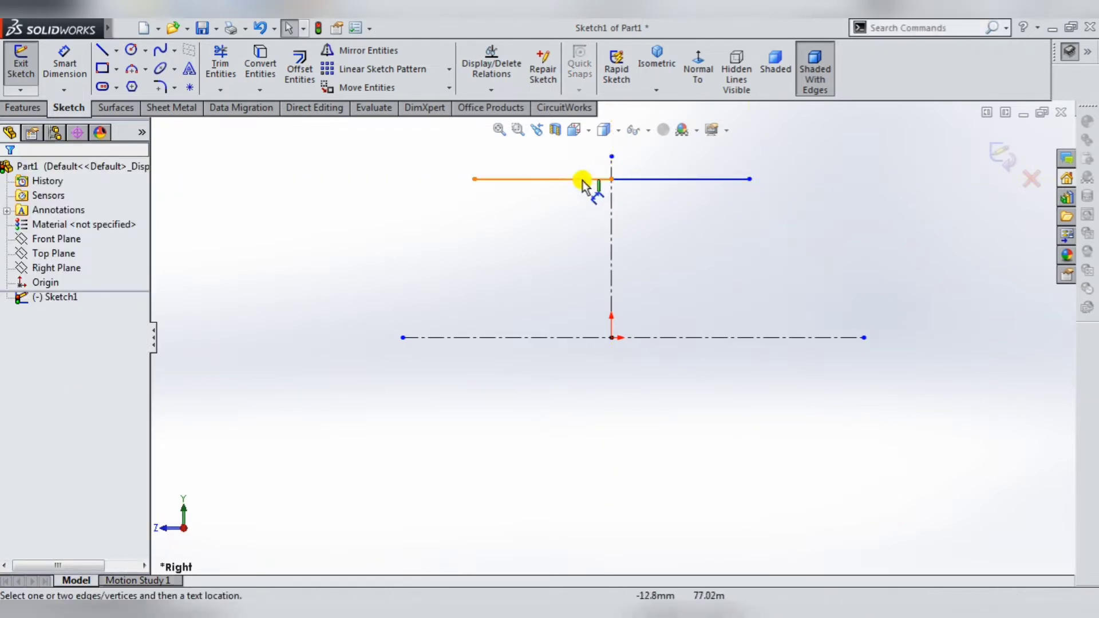
{"action": "left_click", "coordinate": [571, 179]}
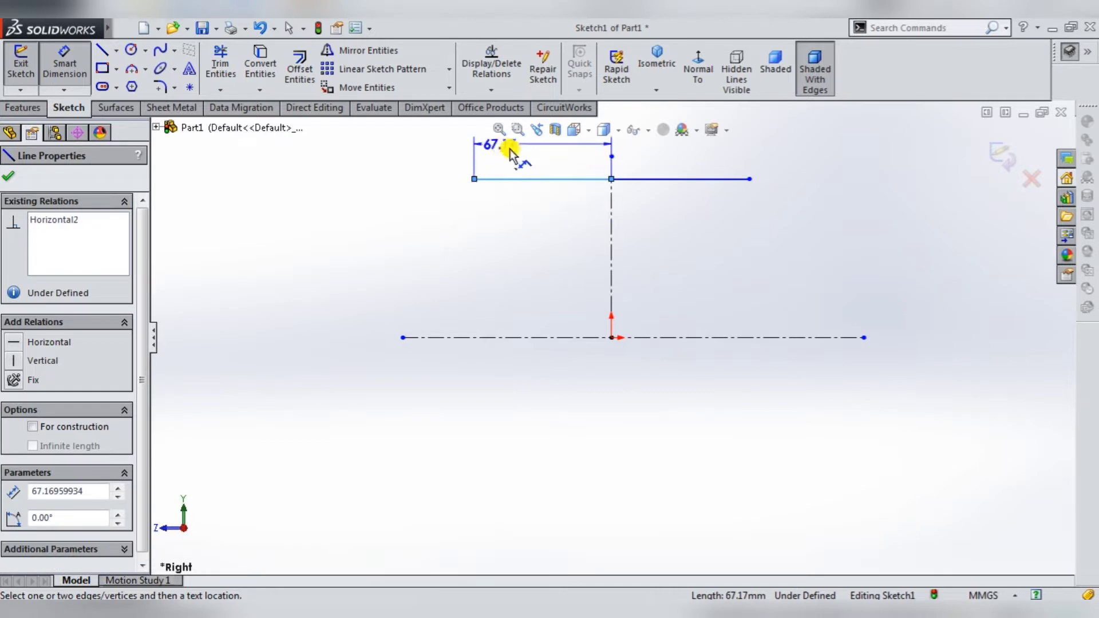
{"action": "left_click", "coordinate": [520, 162]}
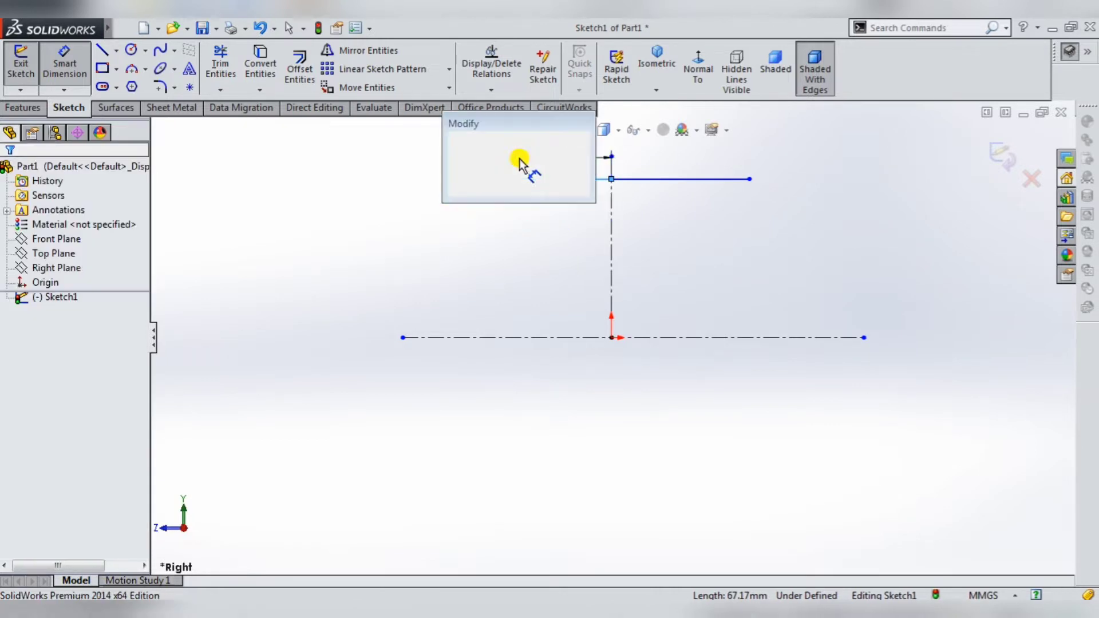
{"action": "type", "text": "750"}
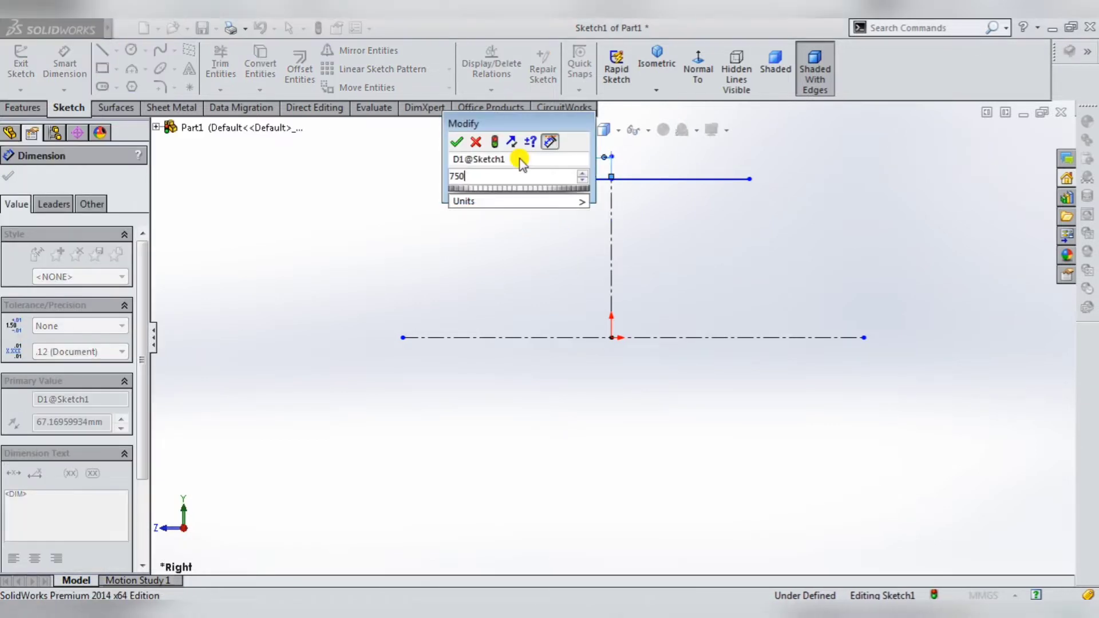
{"action": "key", "text": "Return"}
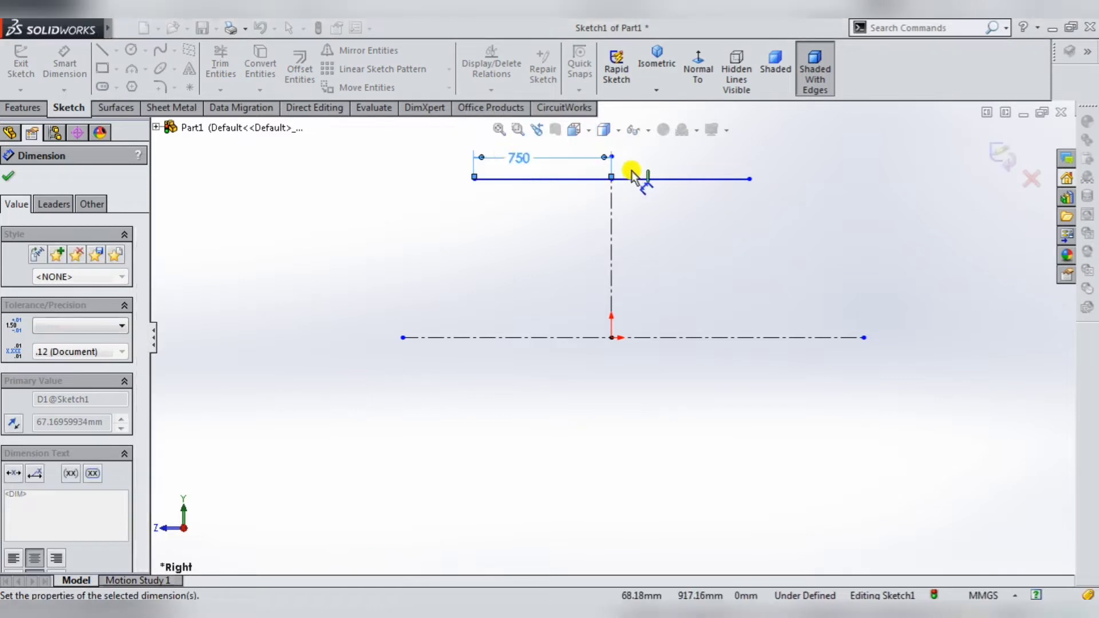
{"action": "left_click", "coordinate": [671, 178]}
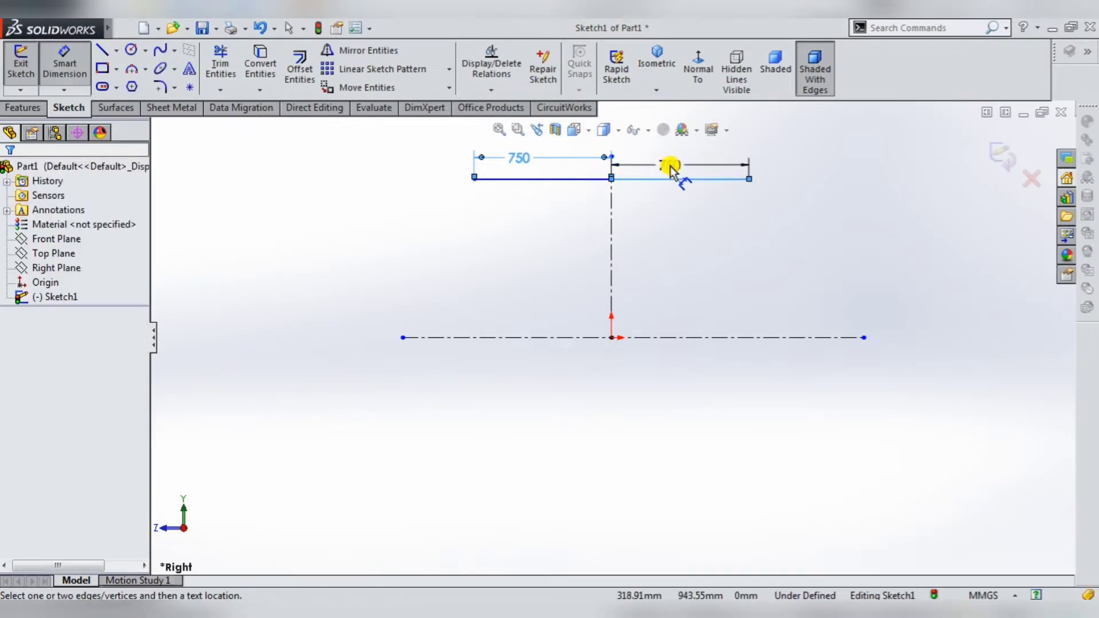
{"action": "left_click", "coordinate": [671, 166]}
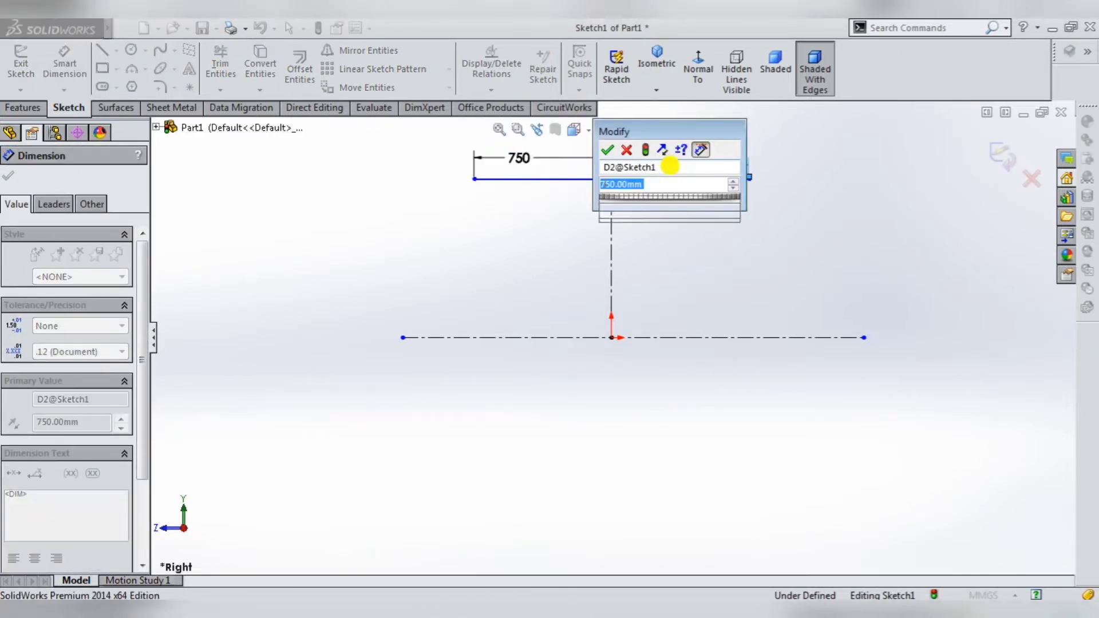
{"action": "type", "text": "750"}
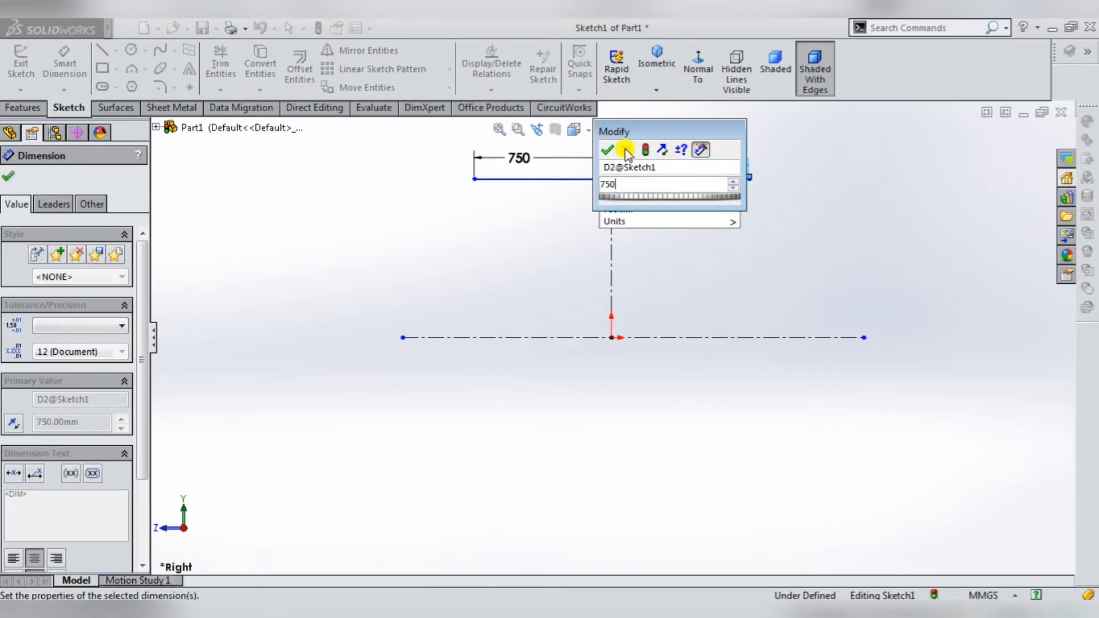
{"action": "left_click", "coordinate": [623, 151]}
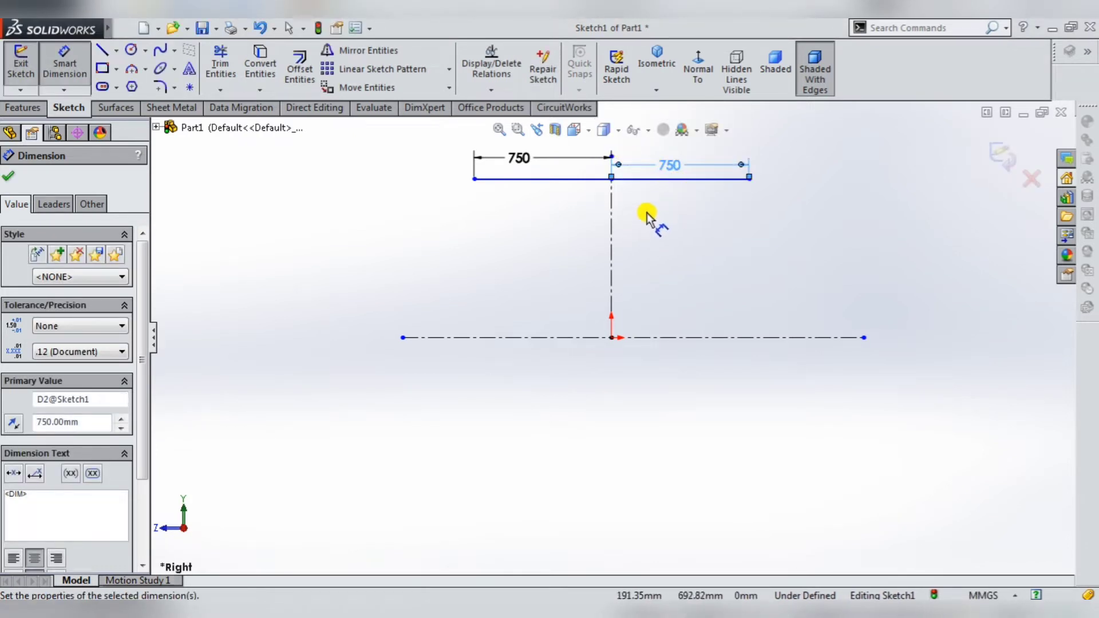
Step: Set the top line 500 above the horizontal centreline
{"action": "left_click", "coordinate": [740, 181]}
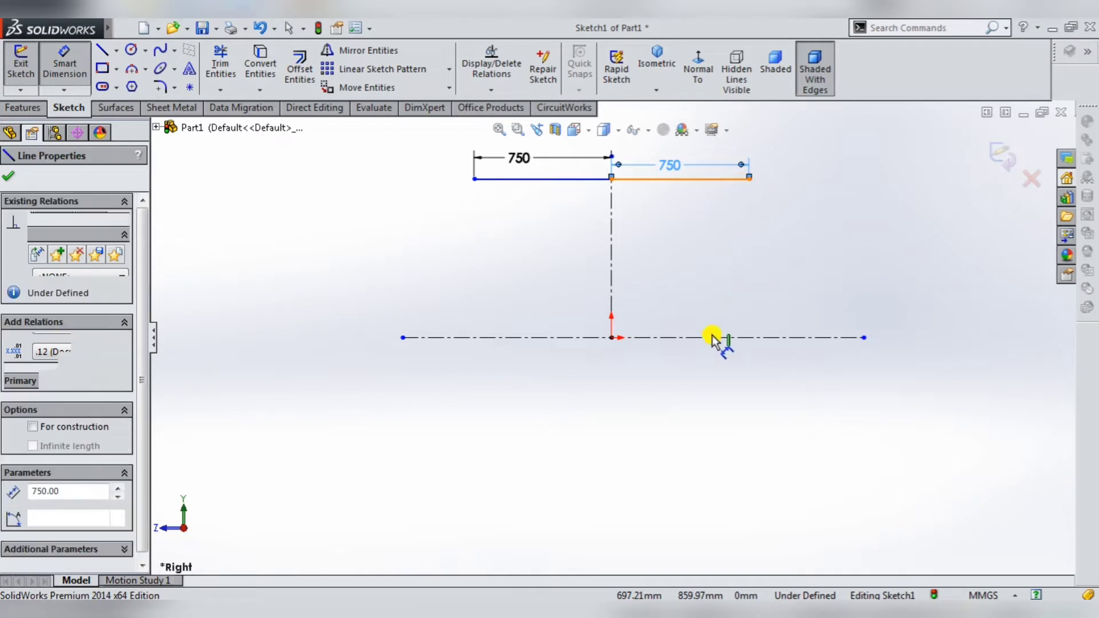
{"action": "left_click", "coordinate": [713, 337]}
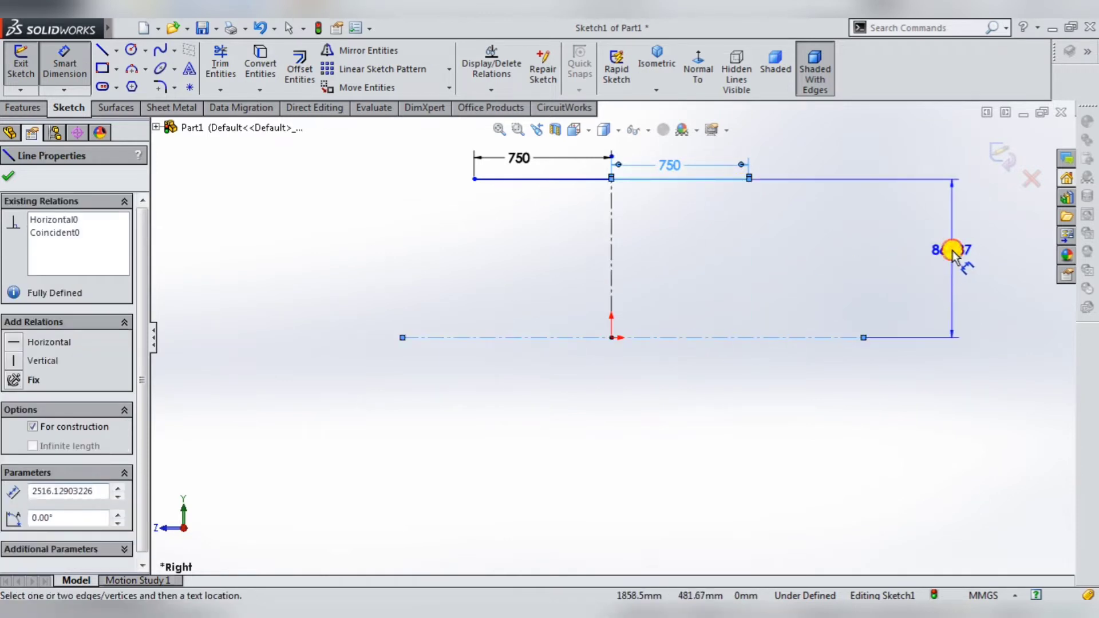
{"action": "left_click", "coordinate": [951, 251]}
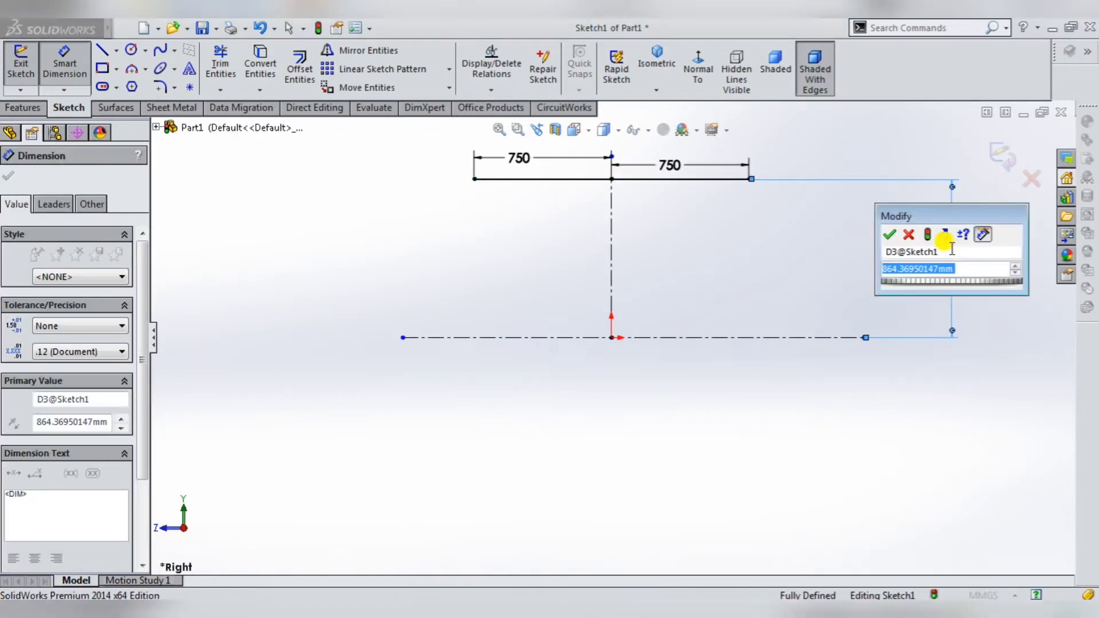
{"action": "type", "text": "500"}
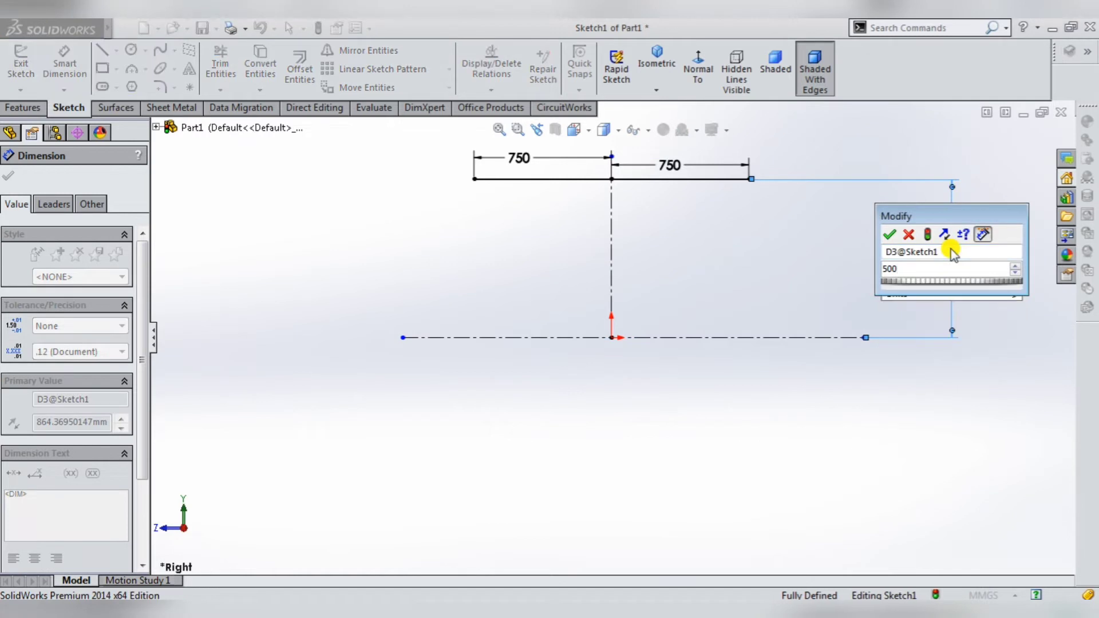
{"action": "key", "text": "Return"}
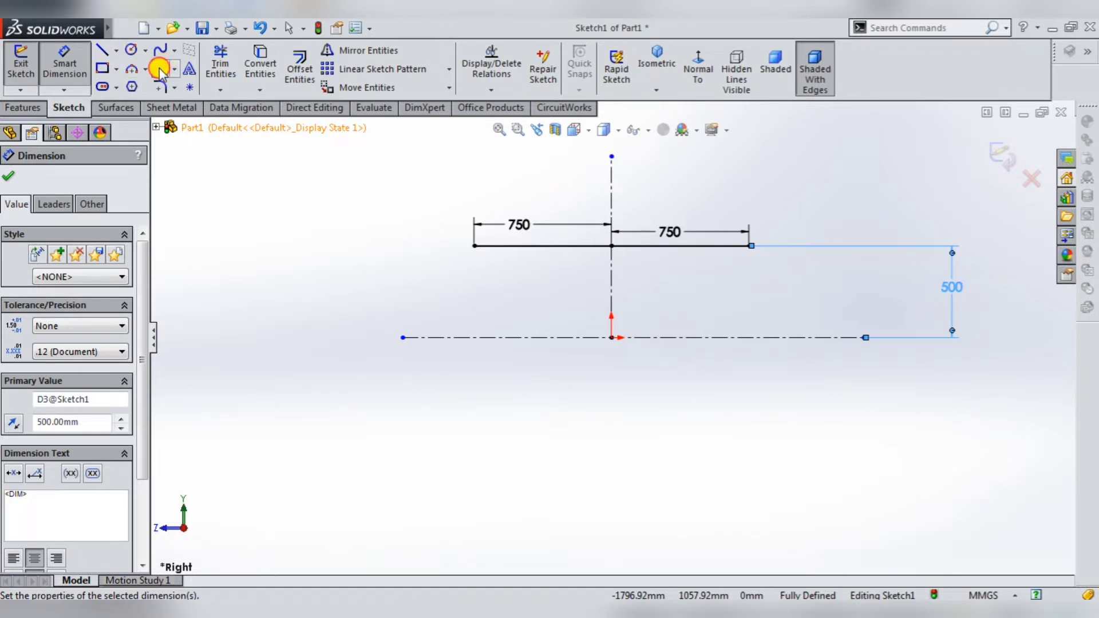
{"action": "left_click", "coordinate": [160, 69]}
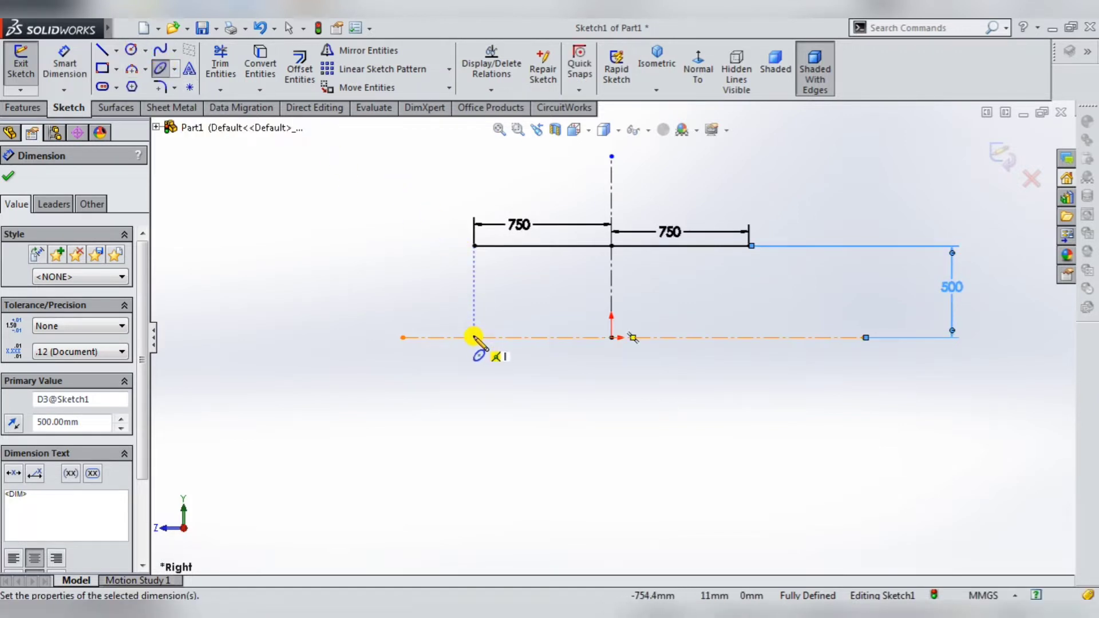
Step: Draw two upright ellipses centred on the centreline below each end of the top line
{"action": "left_click", "coordinate": [474, 337]}
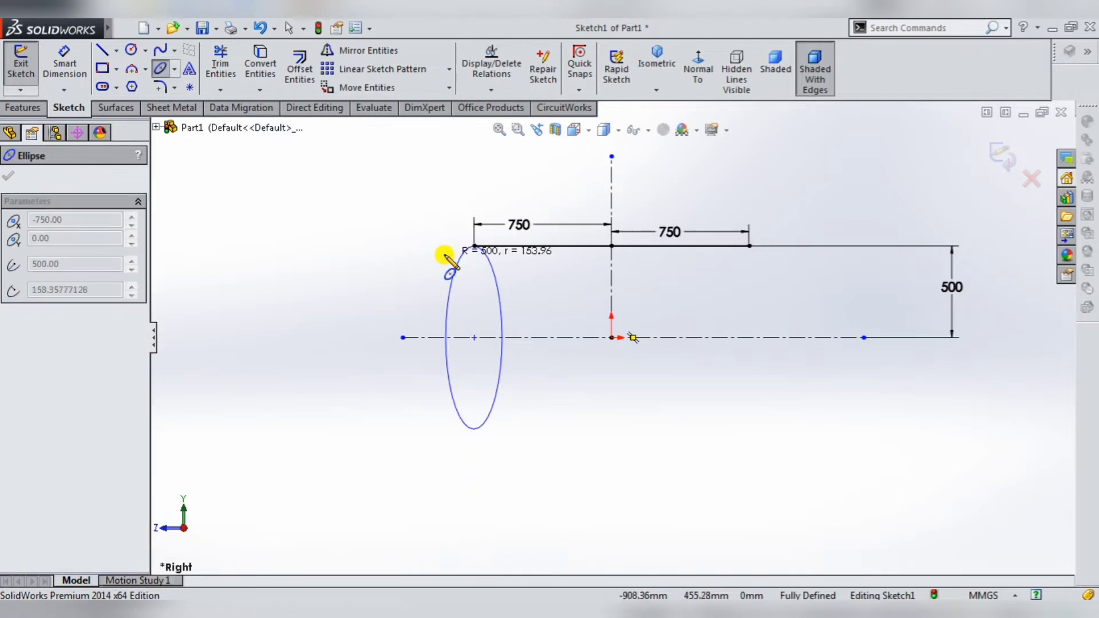
{"action": "left_click", "coordinate": [438, 253]}
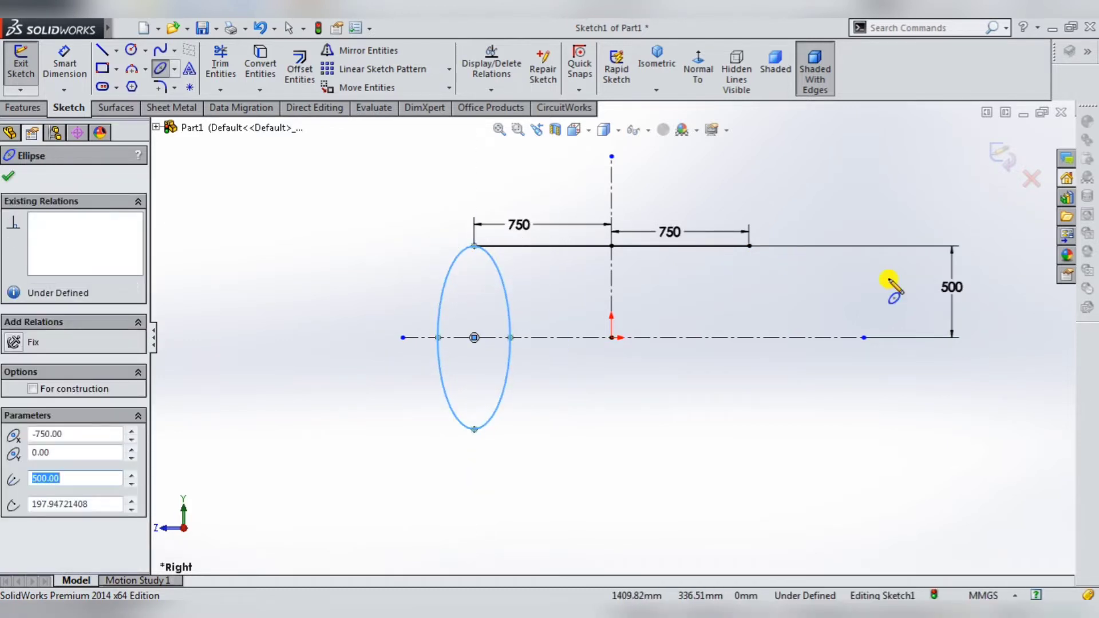
{"action": "left_click", "coordinate": [749, 338]}
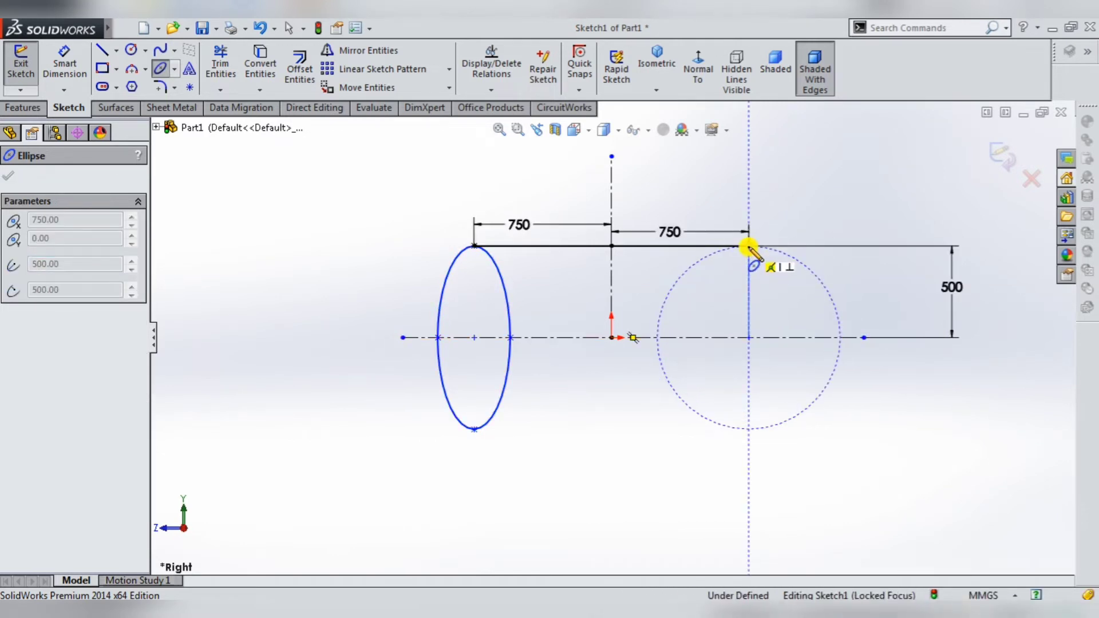
{"action": "left_click", "coordinate": [760, 247]}
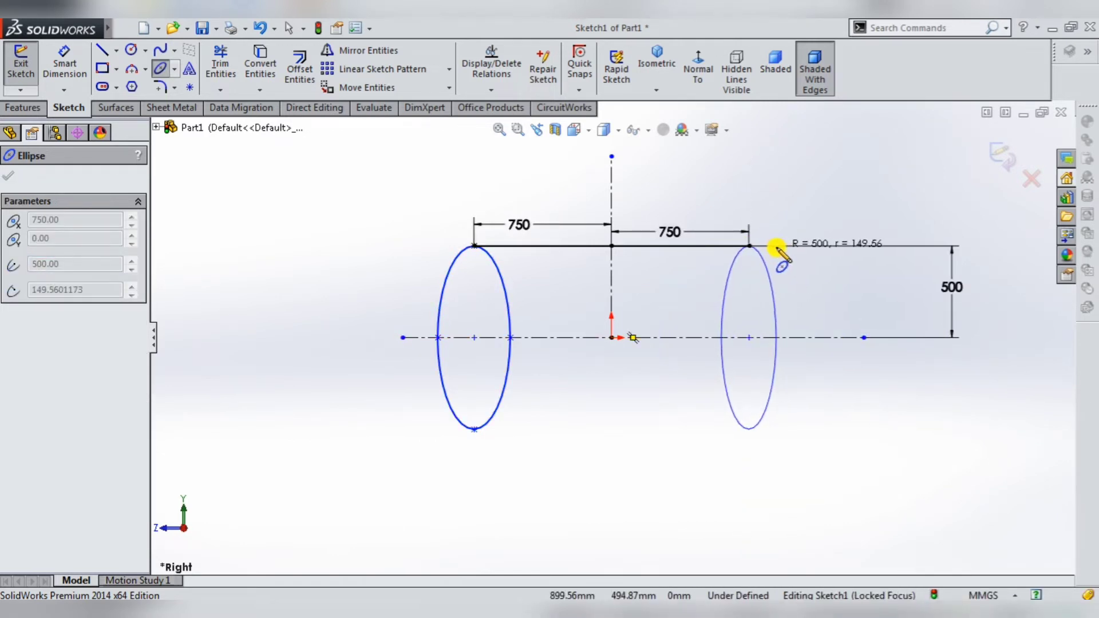
{"action": "left_click", "coordinate": [780, 247]}
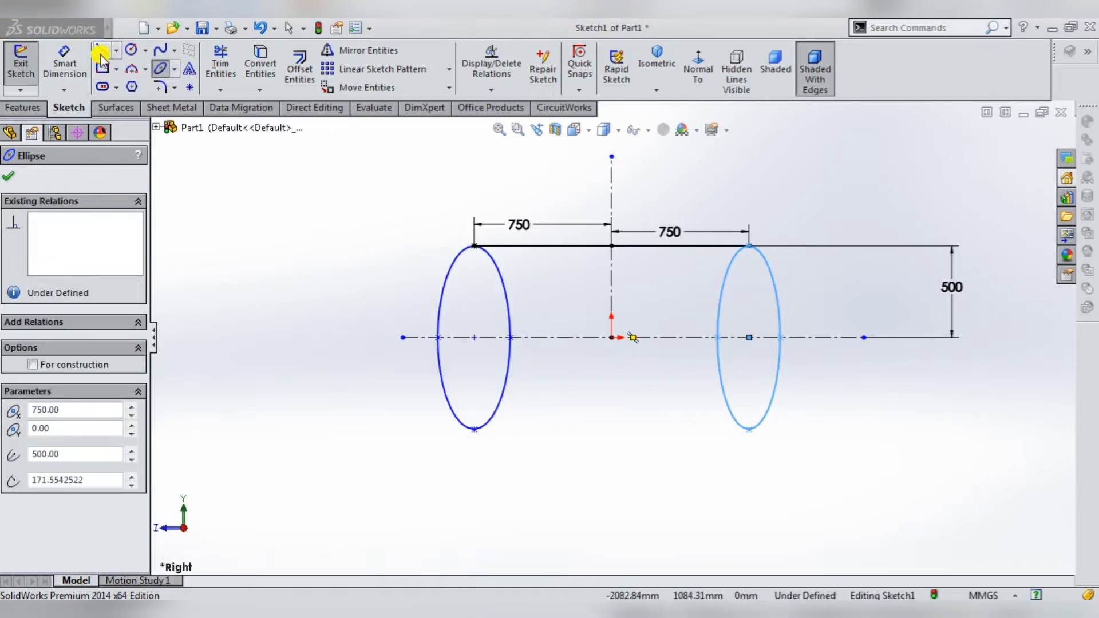
{"action": "key", "text": "Escape"}
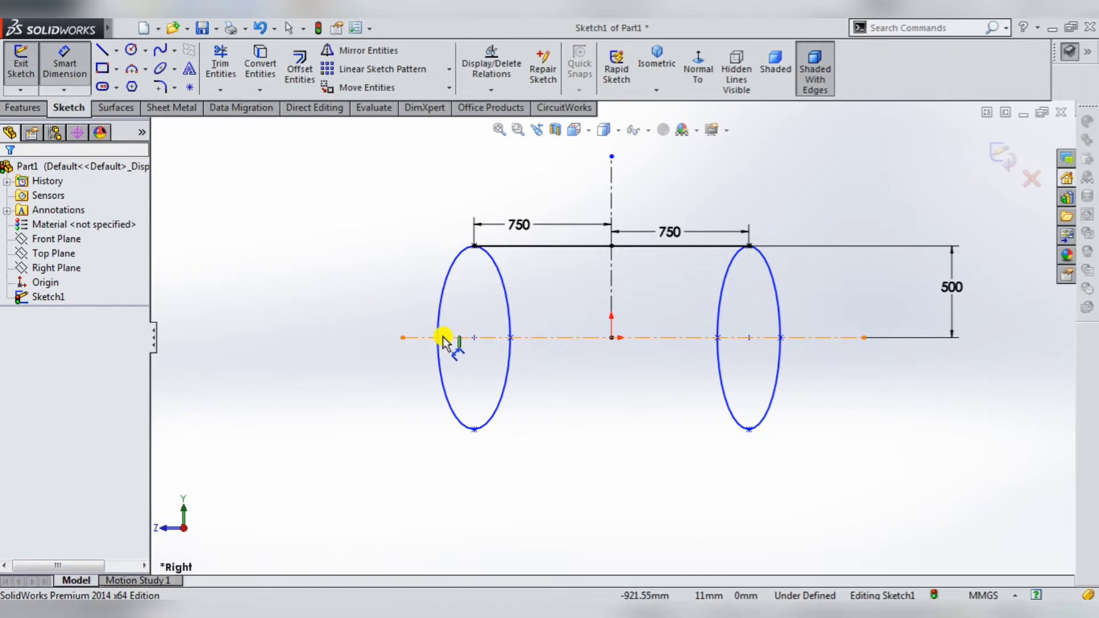
Step: Dimension the left ellipse 500 wide and make it upright with a Horizontal relation
{"action": "left_click", "coordinate": [437, 337]}
{"action": "left_click", "coordinate": [509, 338]}
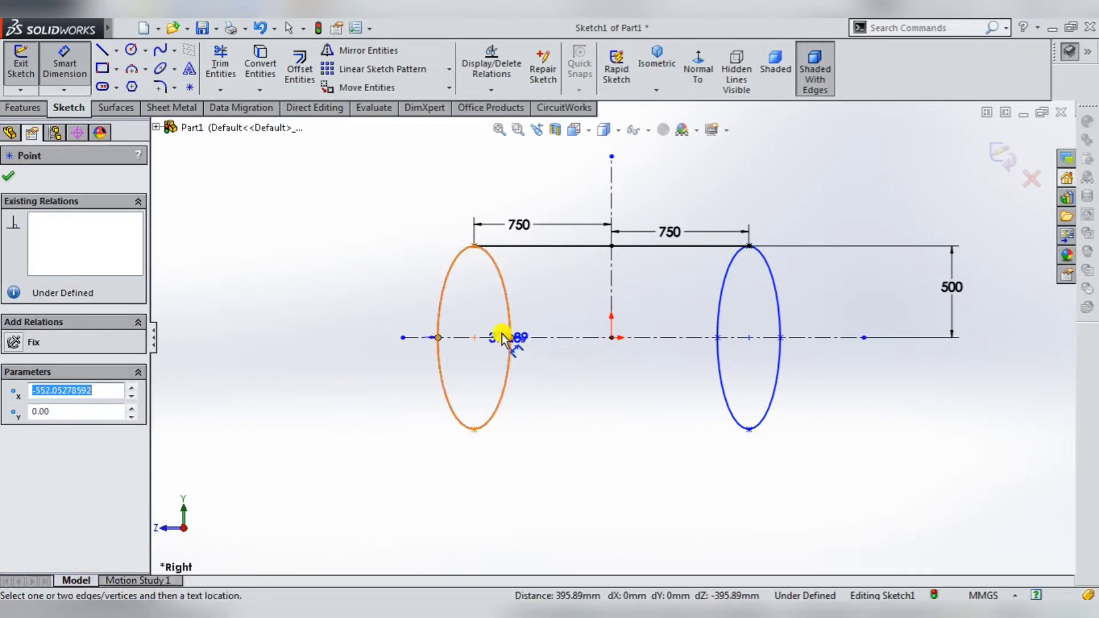
{"action": "left_click", "coordinate": [468, 480]}
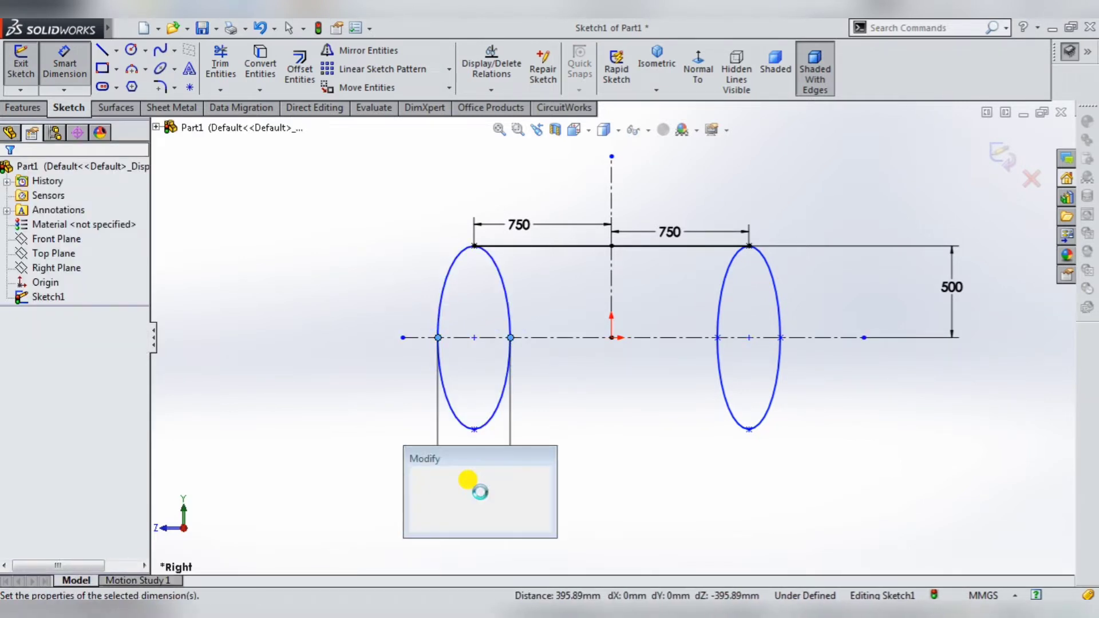
{"action": "type", "text": "500"}
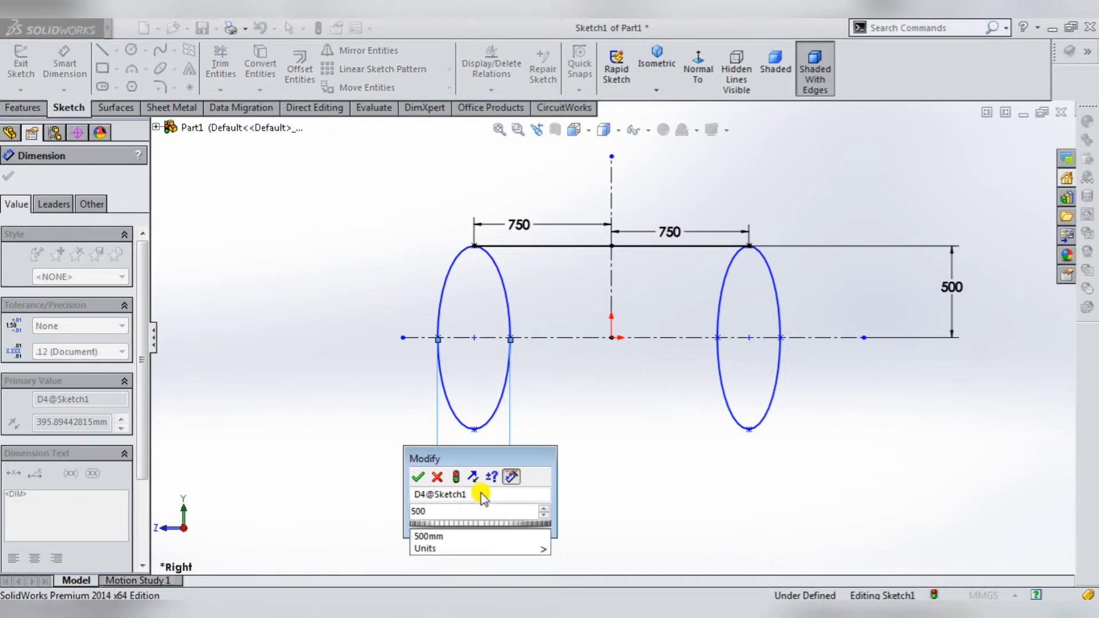
{"action": "key", "text": "Return"}
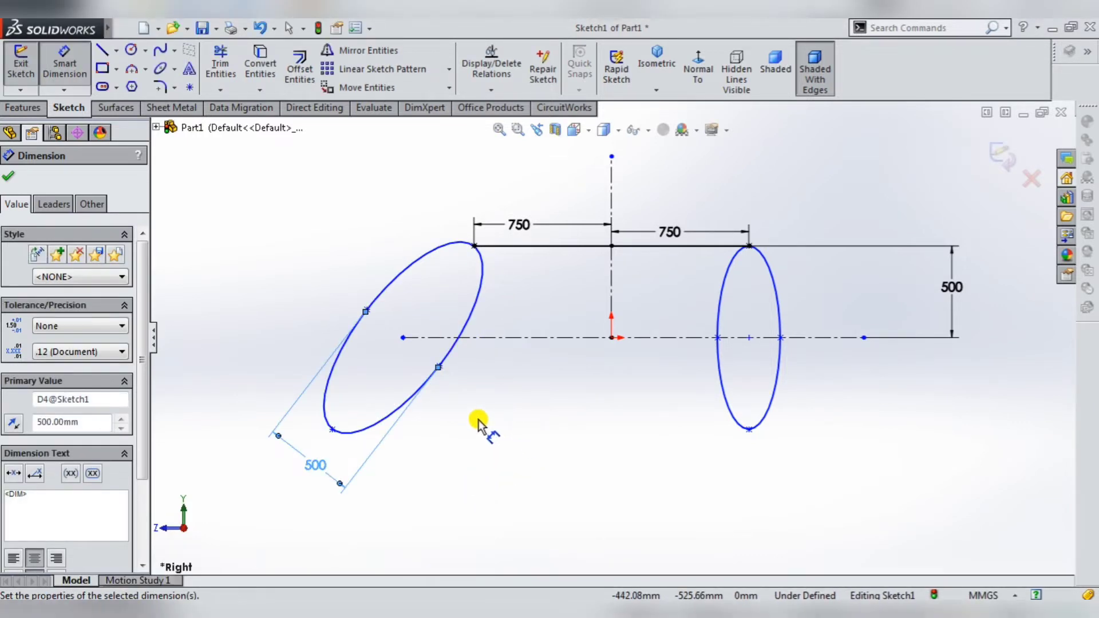
{"action": "key", "text": "Escape"}
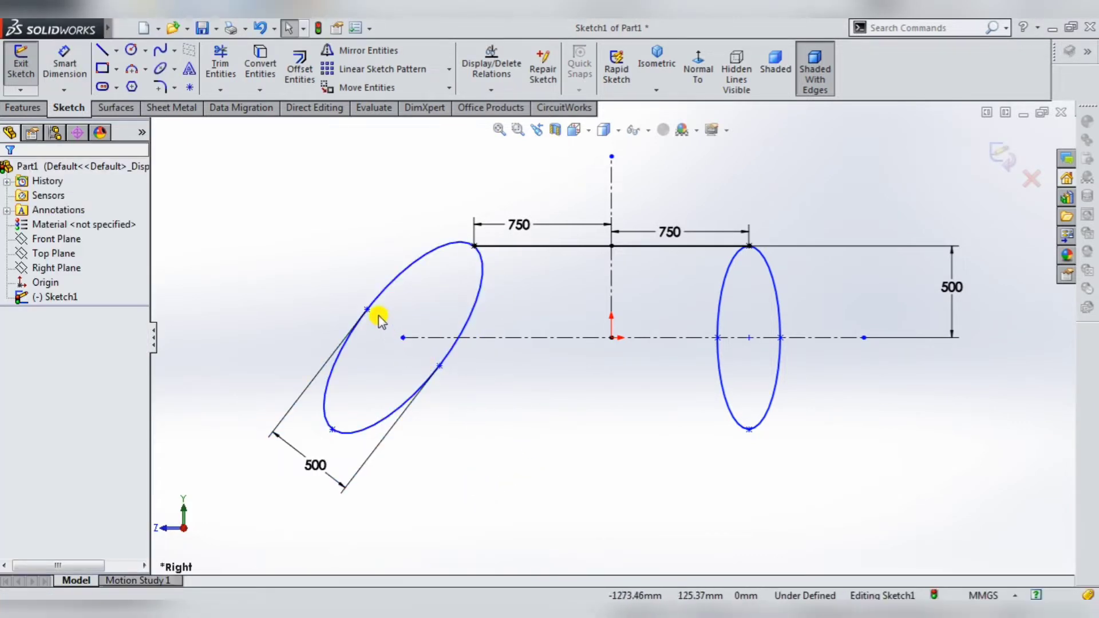
{"action": "left_click", "coordinate": [367, 312]}
{"action": "left_click", "coordinate": [405, 339], "text": "ctrl"}
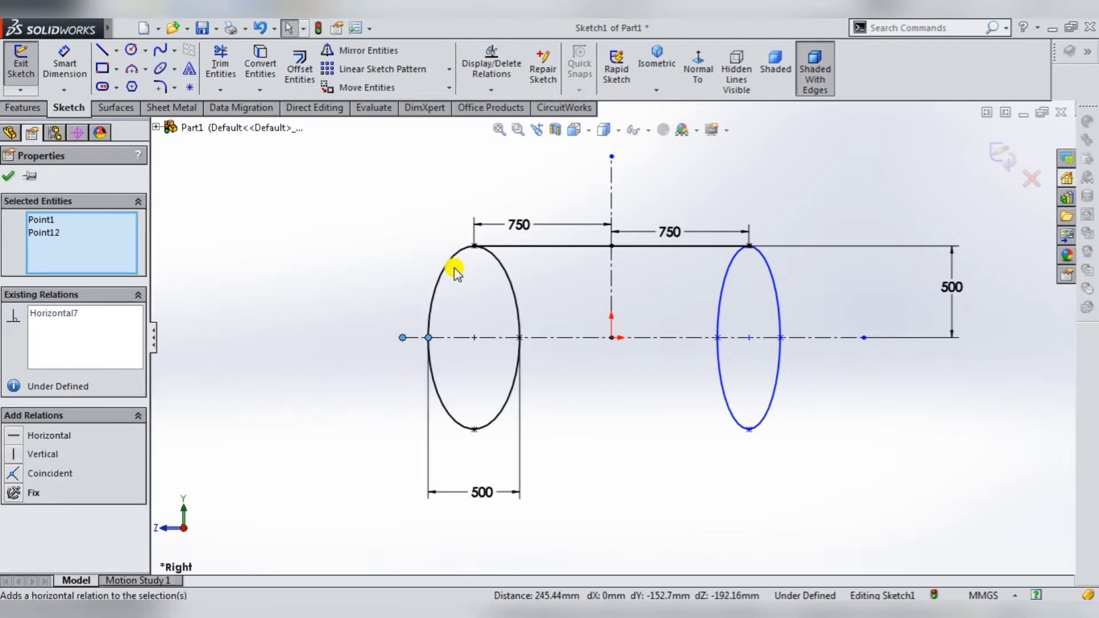
{"action": "left_click", "coordinate": [602, 442]}
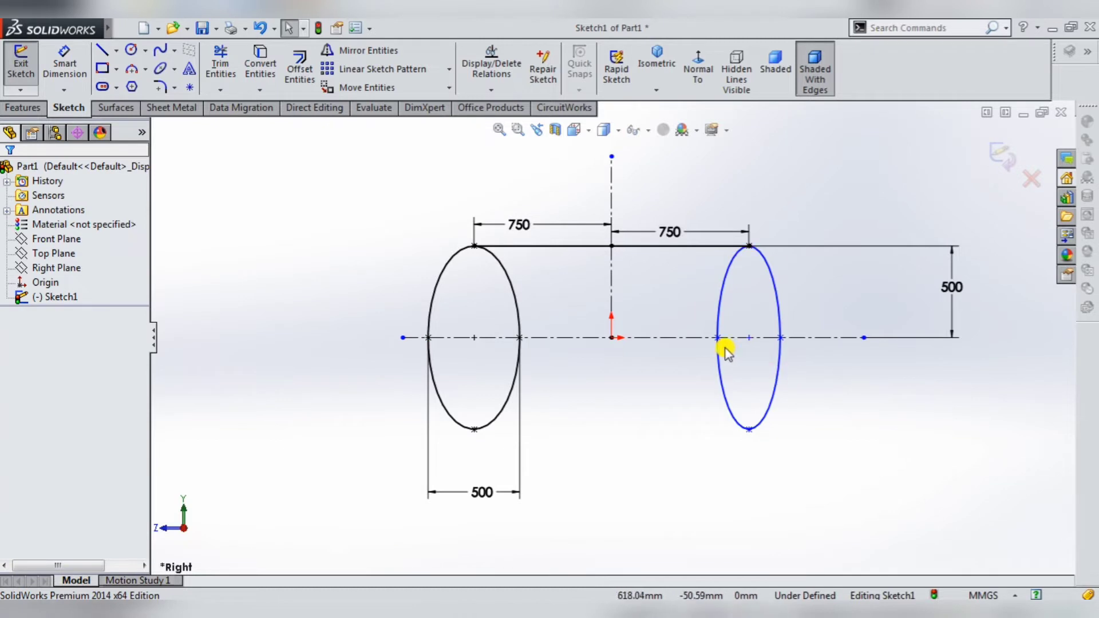
Step: Set the right ellipse's half-width to 250
{"action": "key", "text": "s"}
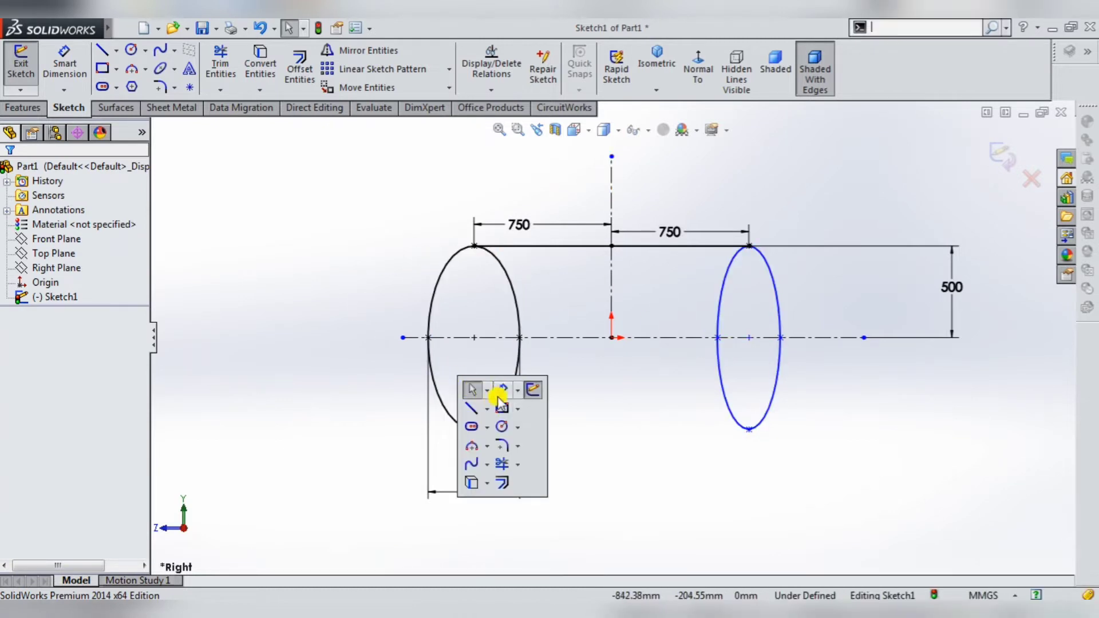
{"action": "left_click", "coordinate": [497, 392]}
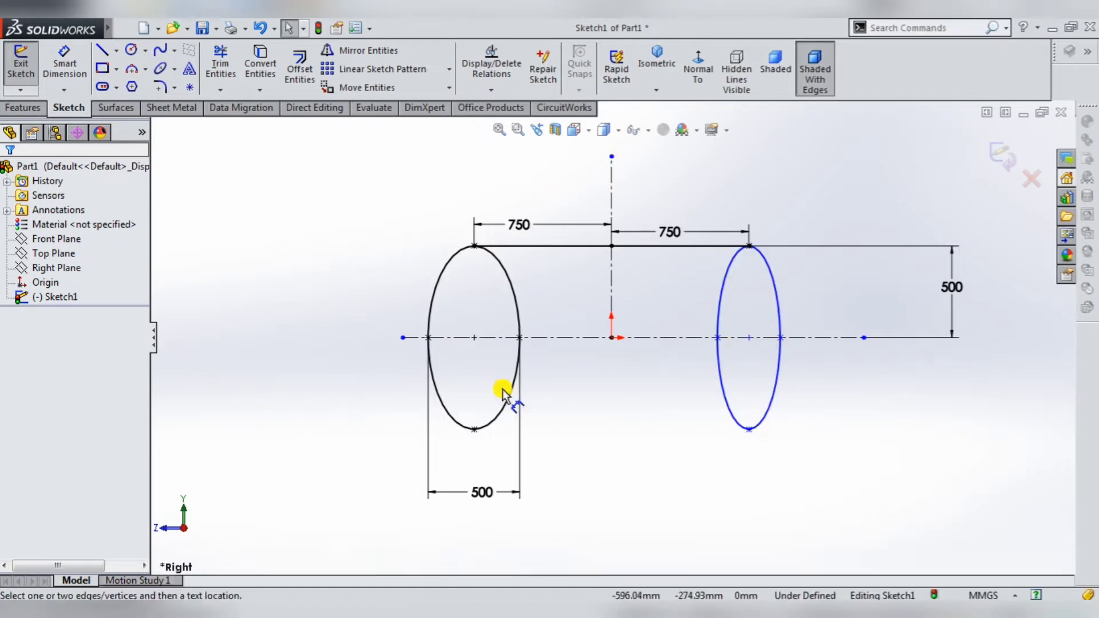
{"action": "left_click", "coordinate": [779, 338]}
{"action": "left_click", "coordinate": [753, 167]}
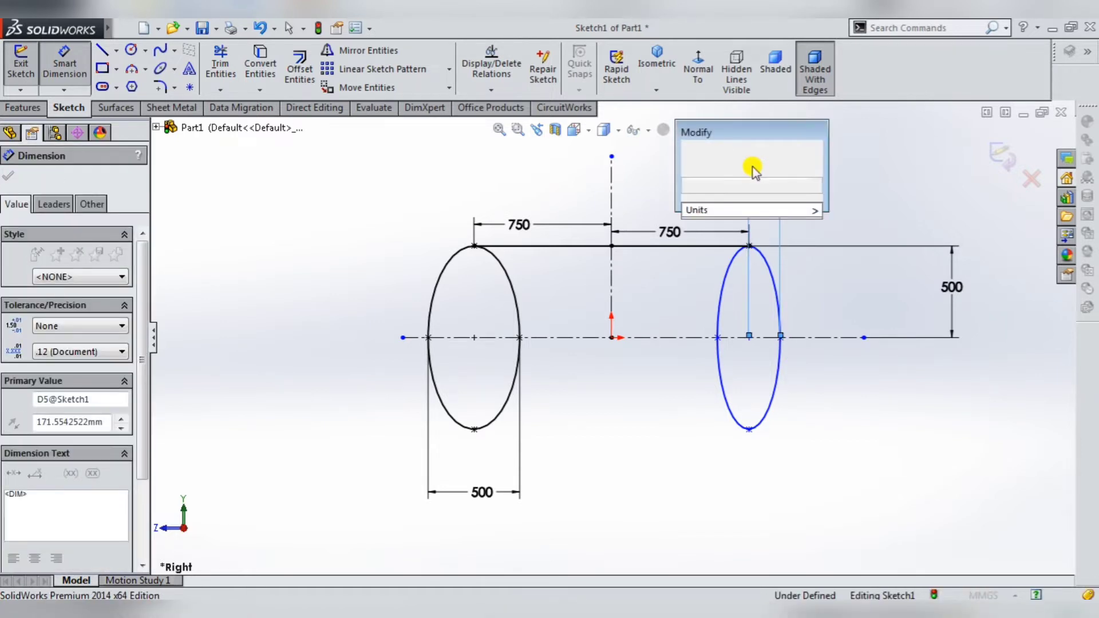
{"action": "type", "text": "250"}
{"action": "key", "text": "Return"}
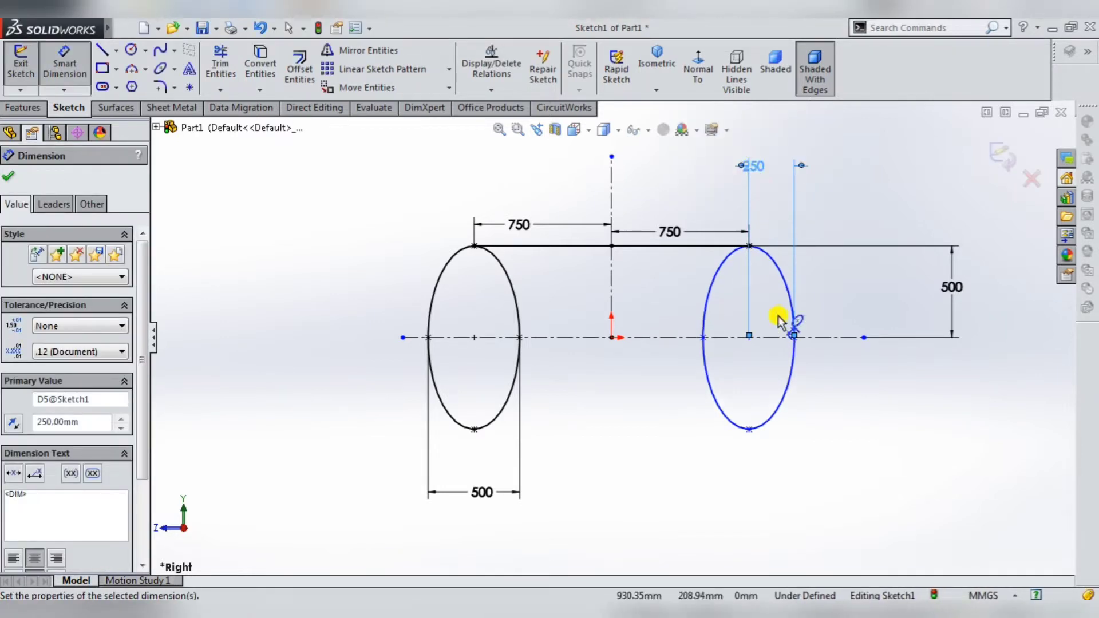
{"action": "key", "text": "Escape"}
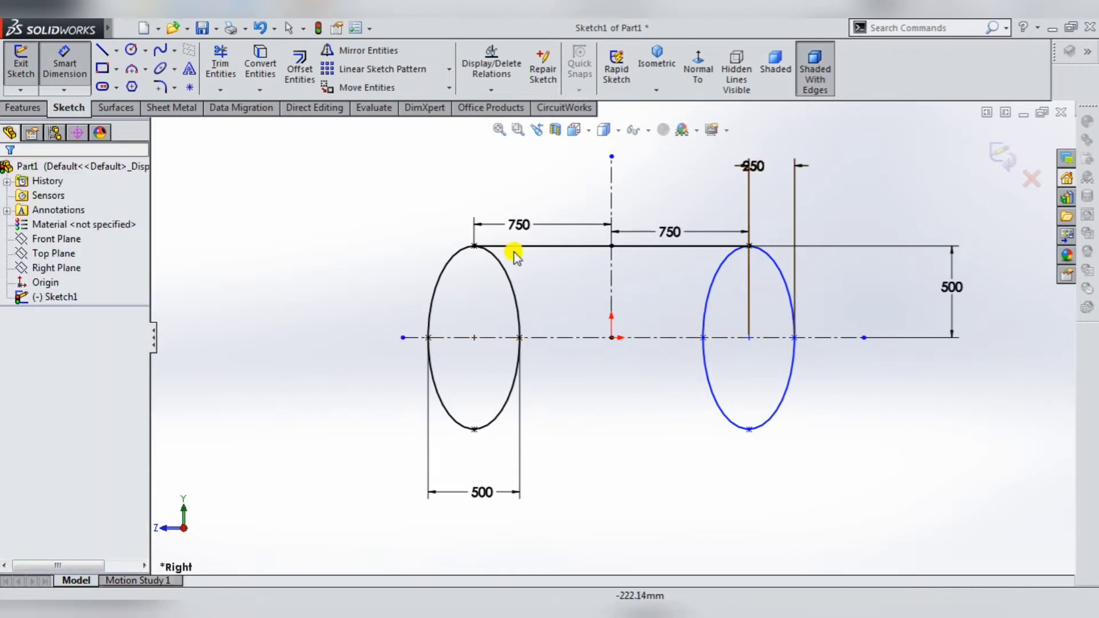
Step: Trim away the lower halves and inner quarters of both ellipses
{"action": "left_click", "coordinate": [232, 60]}
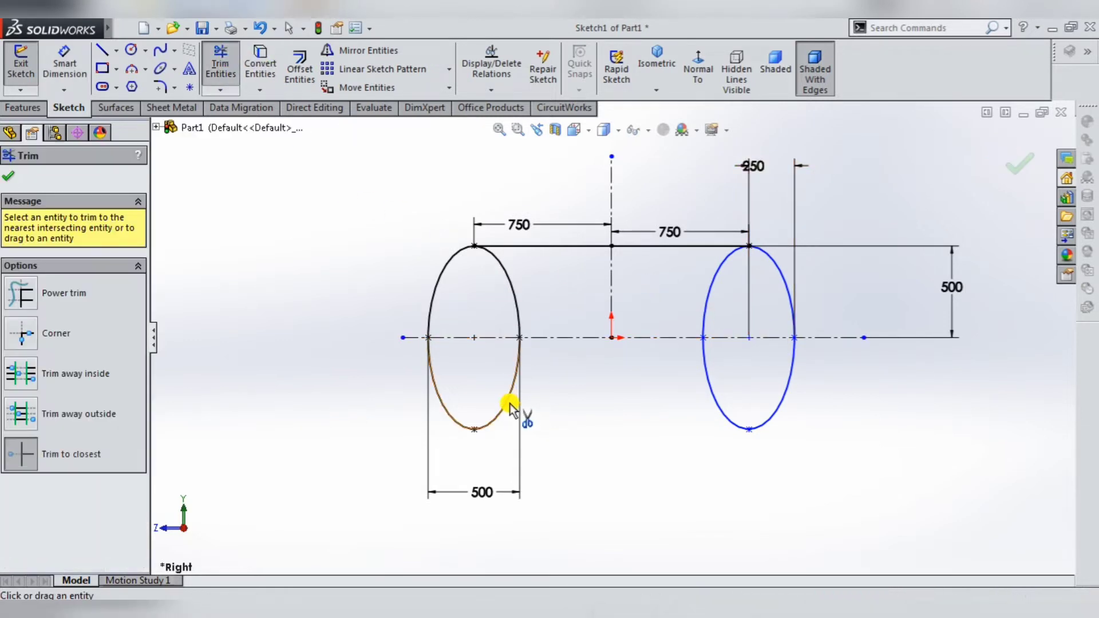
{"action": "left_click", "coordinate": [508, 400]}
{"action": "left_click", "coordinate": [518, 310]}
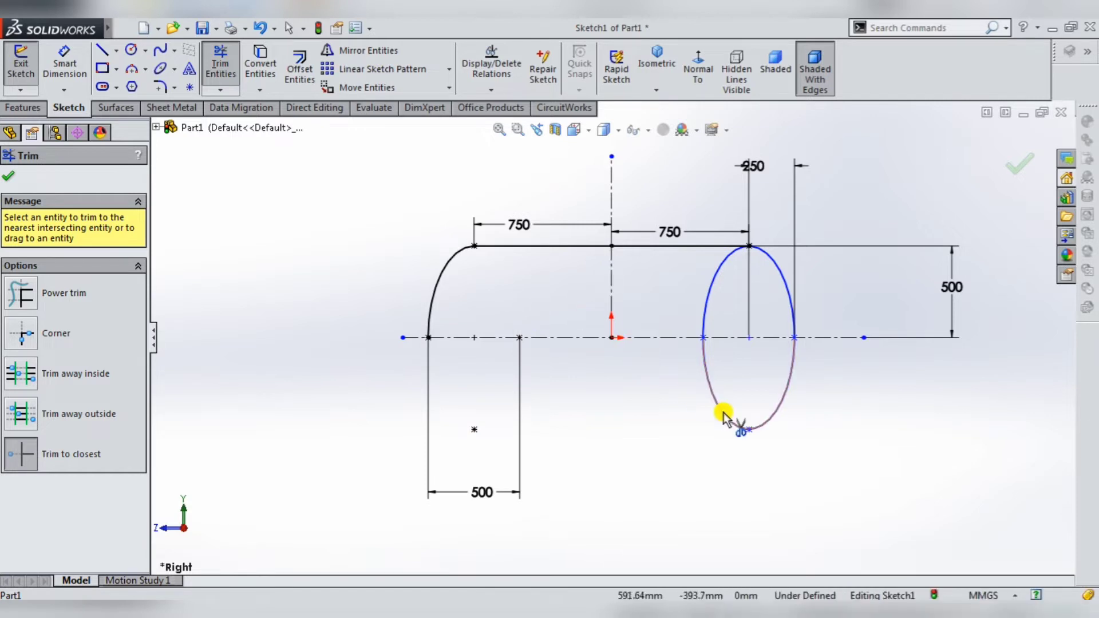
{"action": "left_click", "coordinate": [720, 412]}
{"action": "left_click", "coordinate": [705, 292]}
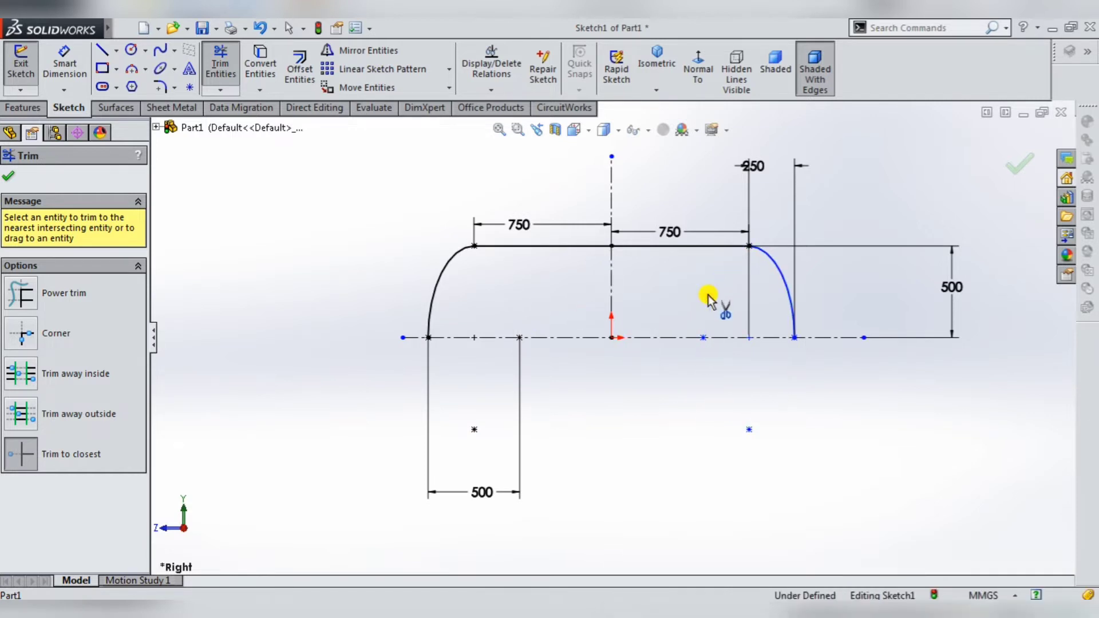
{"action": "left_click", "coordinate": [1024, 168]}
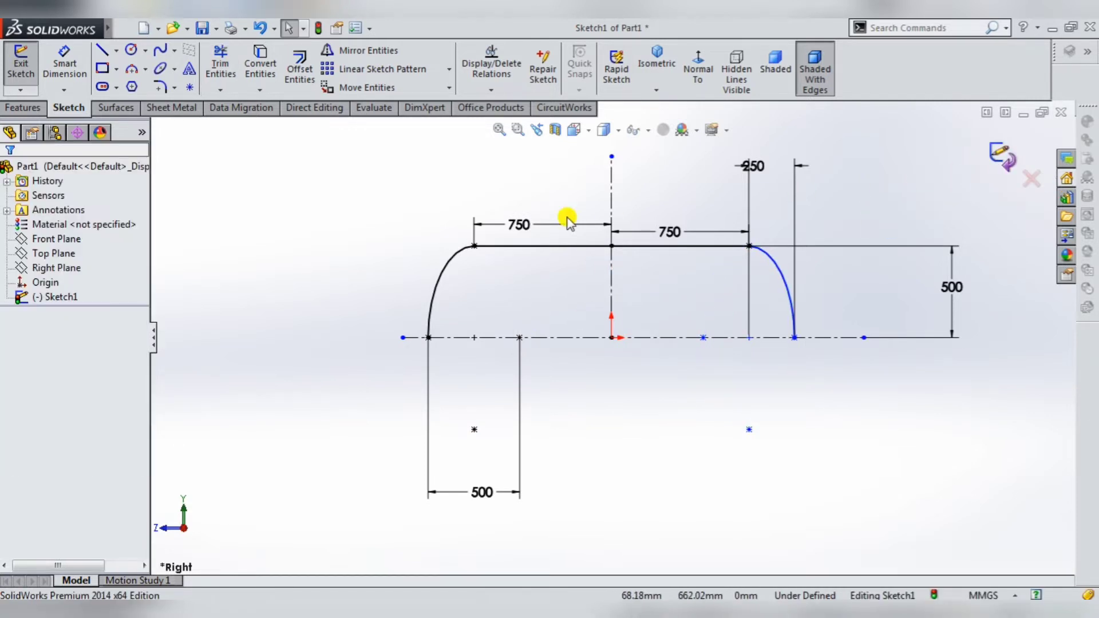
Step: Set up a revolve about the centreline as a thin feature with a 9.51 mm wall
{"action": "left_click", "coordinate": [33, 108]}
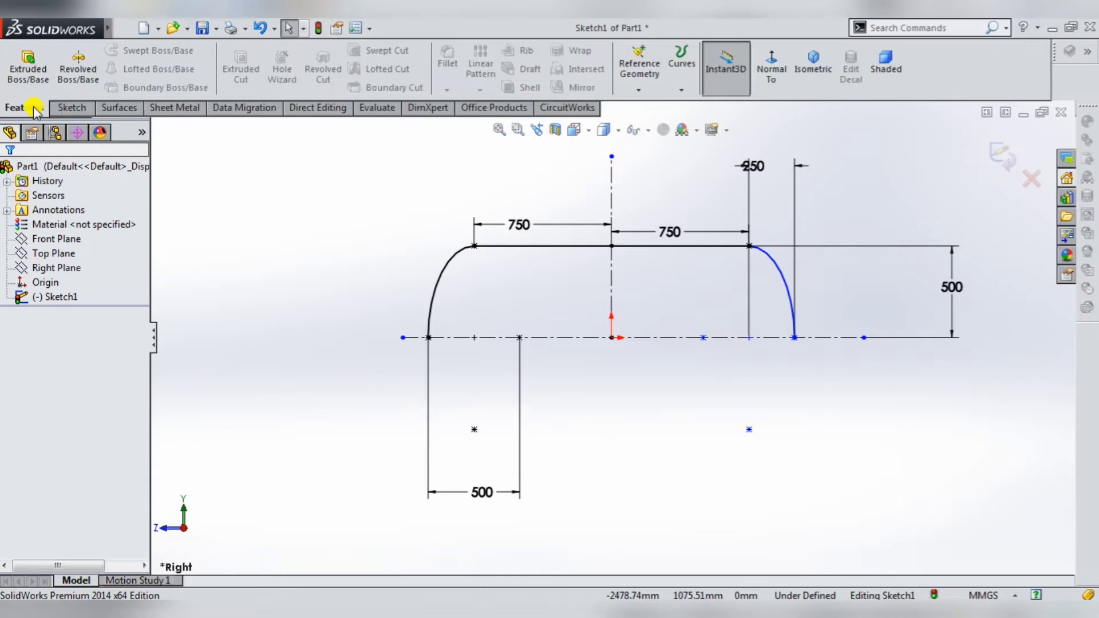
{"action": "left_click", "coordinate": [75, 64]}
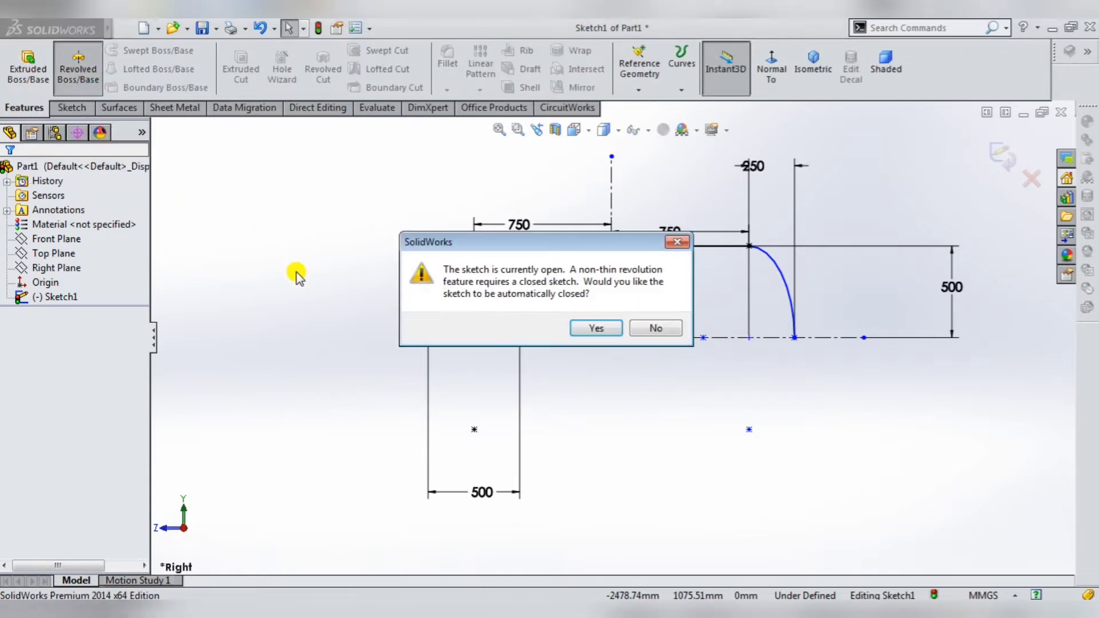
{"action": "left_click", "coordinate": [596, 329]}
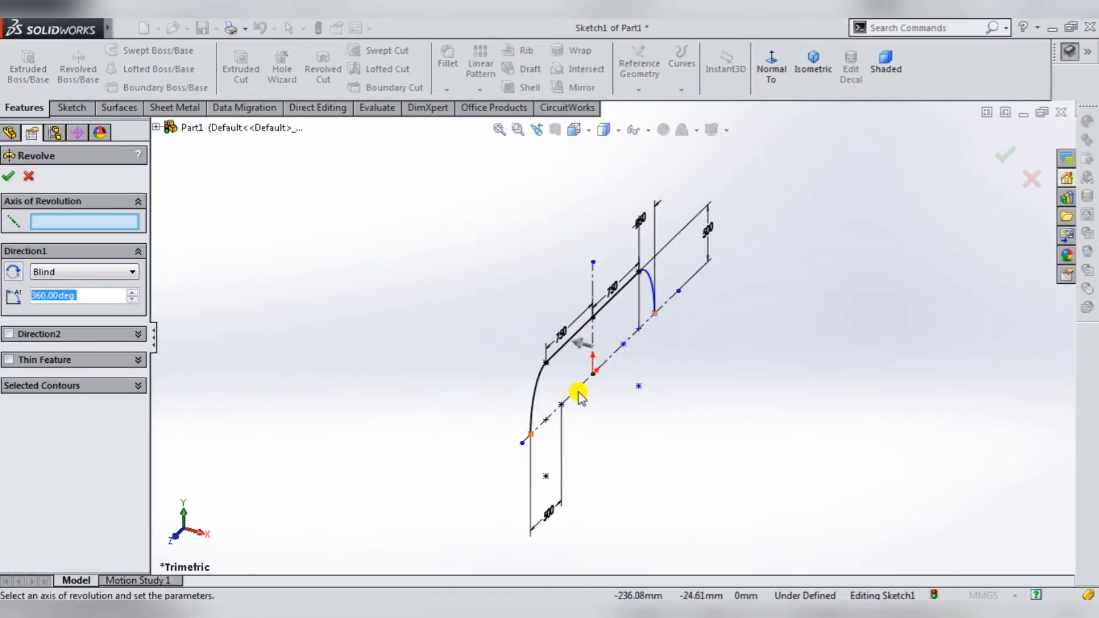
{"action": "left_click", "coordinate": [573, 393]}
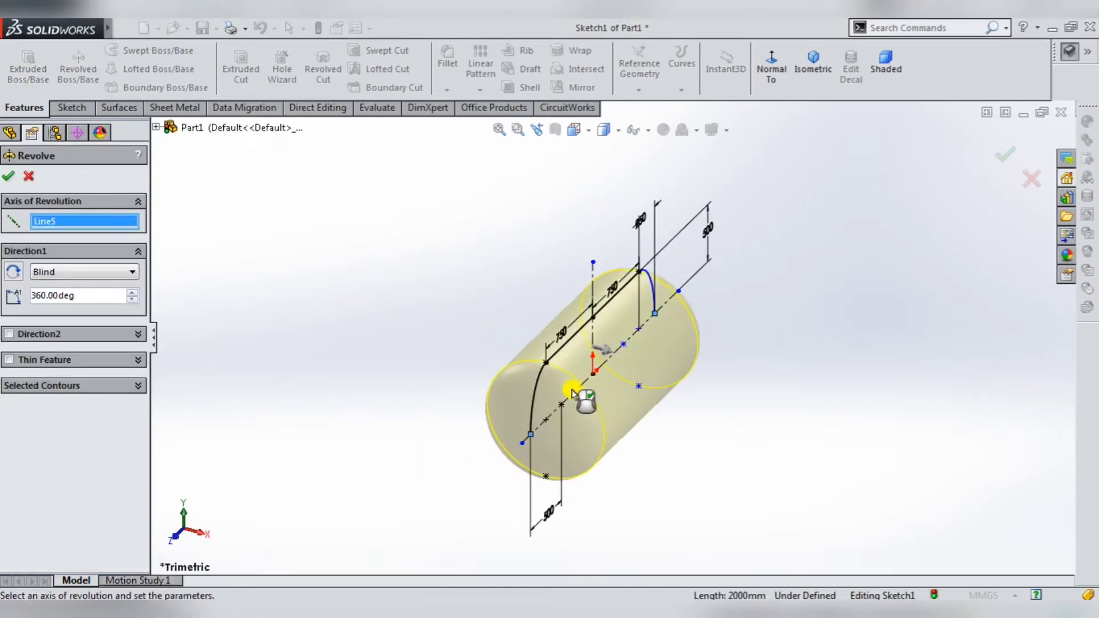
{"action": "left_click", "coordinate": [10, 360]}
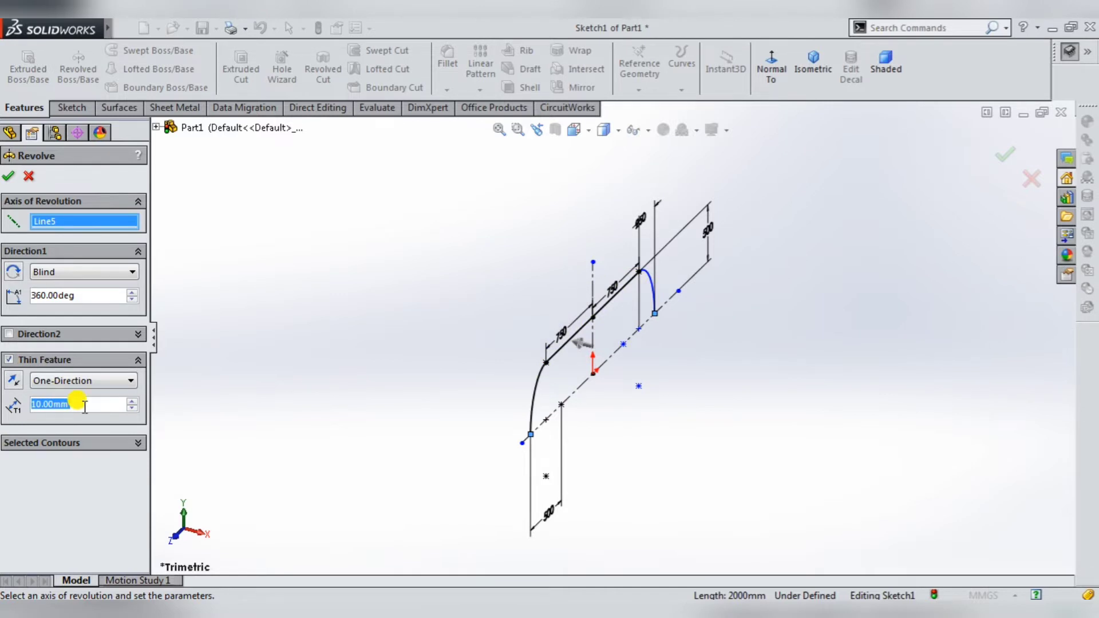
{"action": "type", "text": "9"}
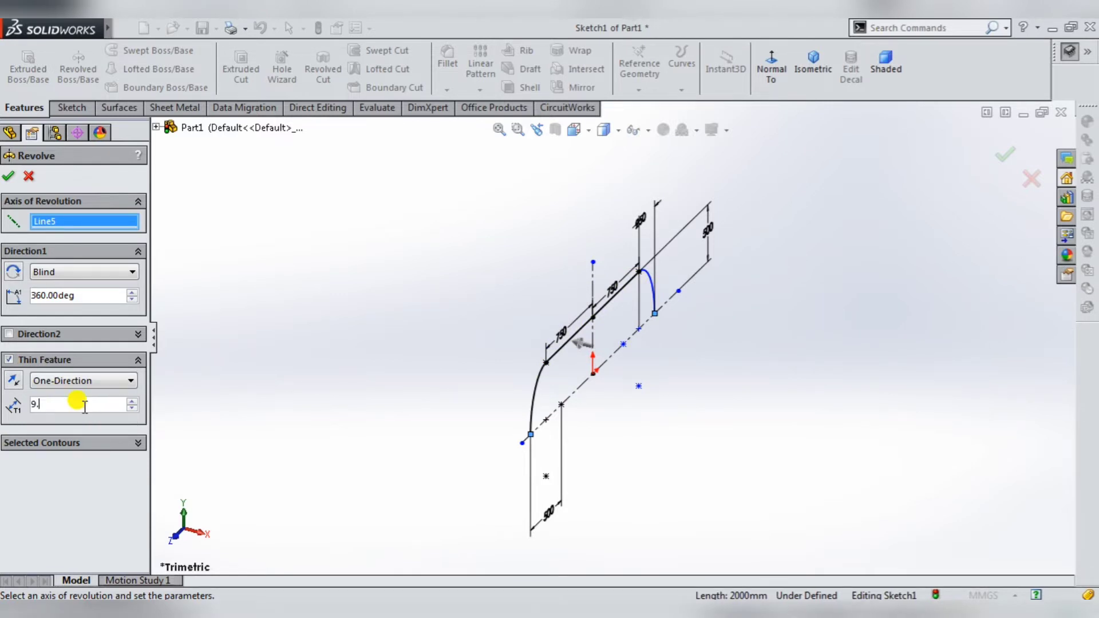
{"action": "type", "text": ".51"}
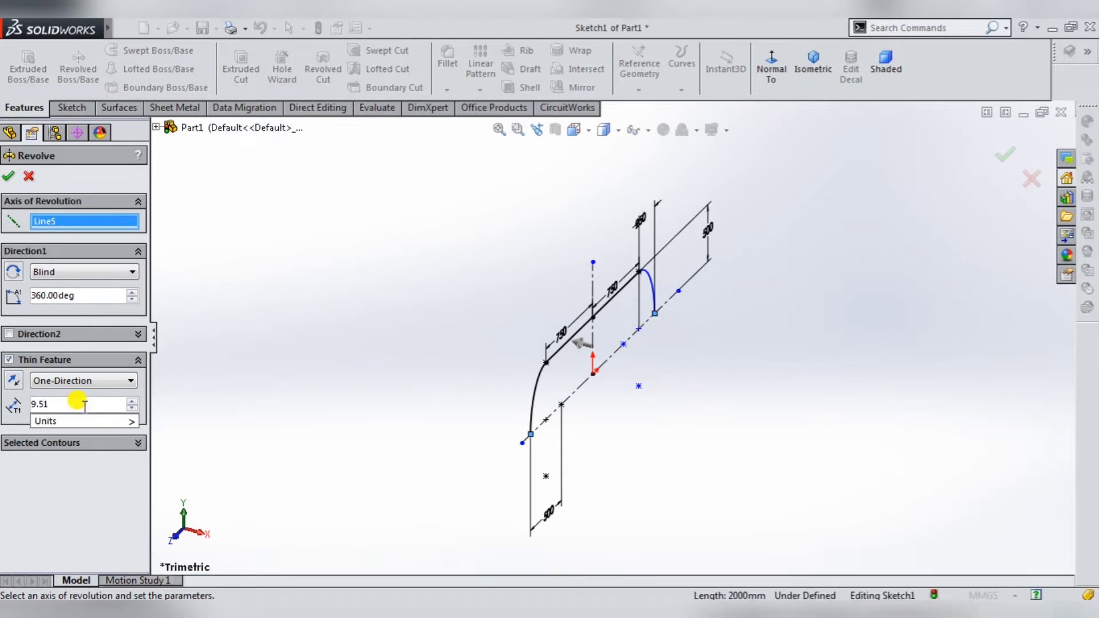
{"action": "key", "text": "Return"}
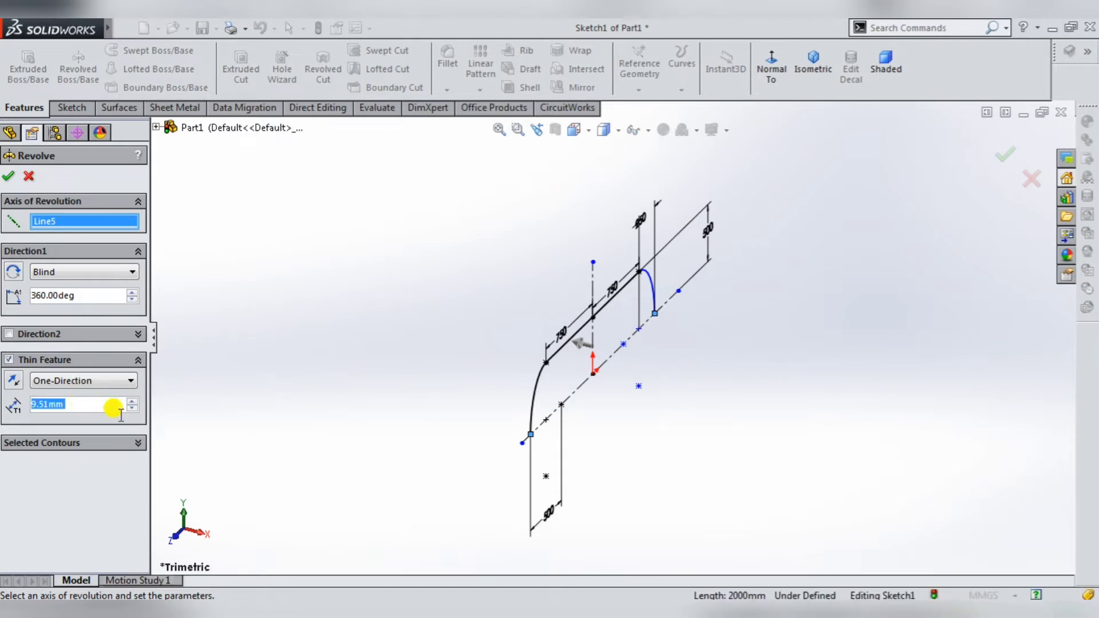
Step: Select the profile region, flip the wall direction and create Revolve-Thin1
{"action": "left_click", "coordinate": [40, 442]}
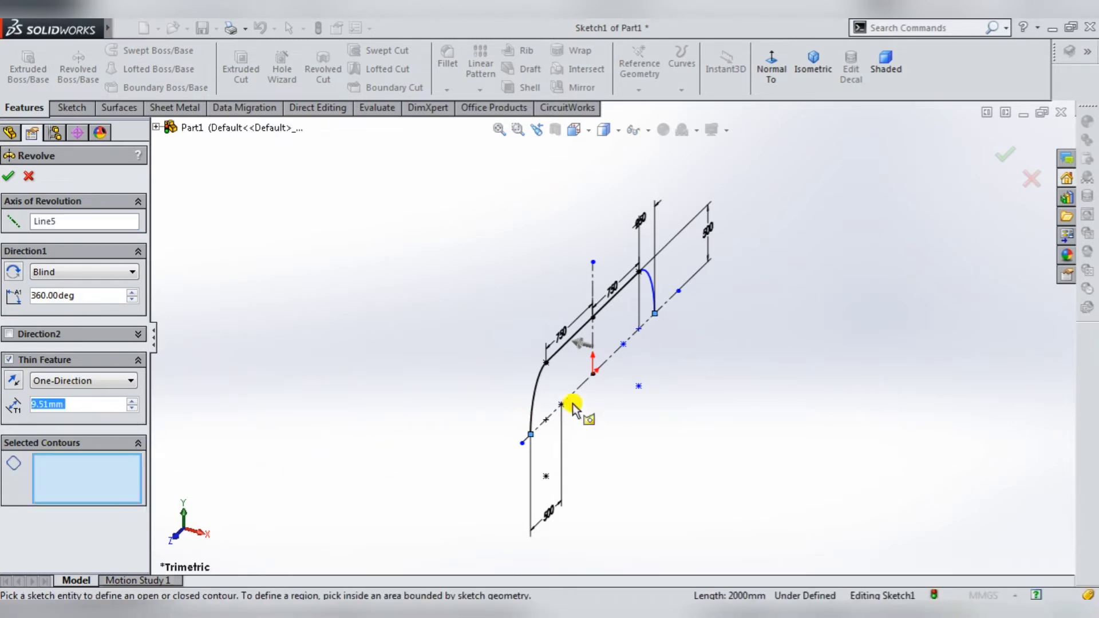
{"action": "left_click", "coordinate": [565, 387]}
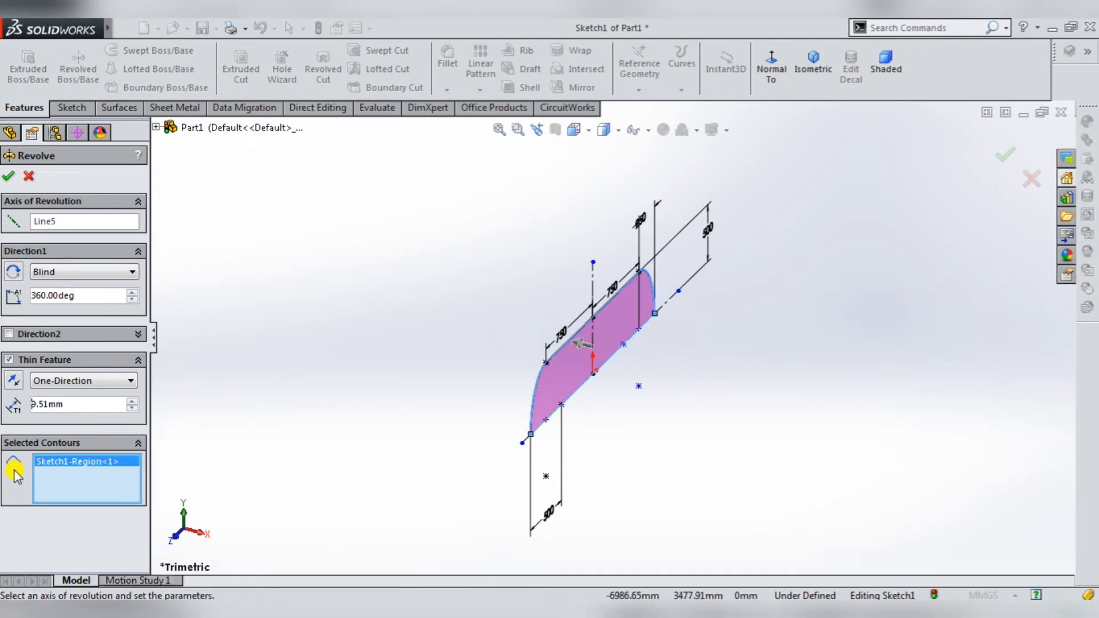
{"action": "left_click", "coordinate": [19, 380]}
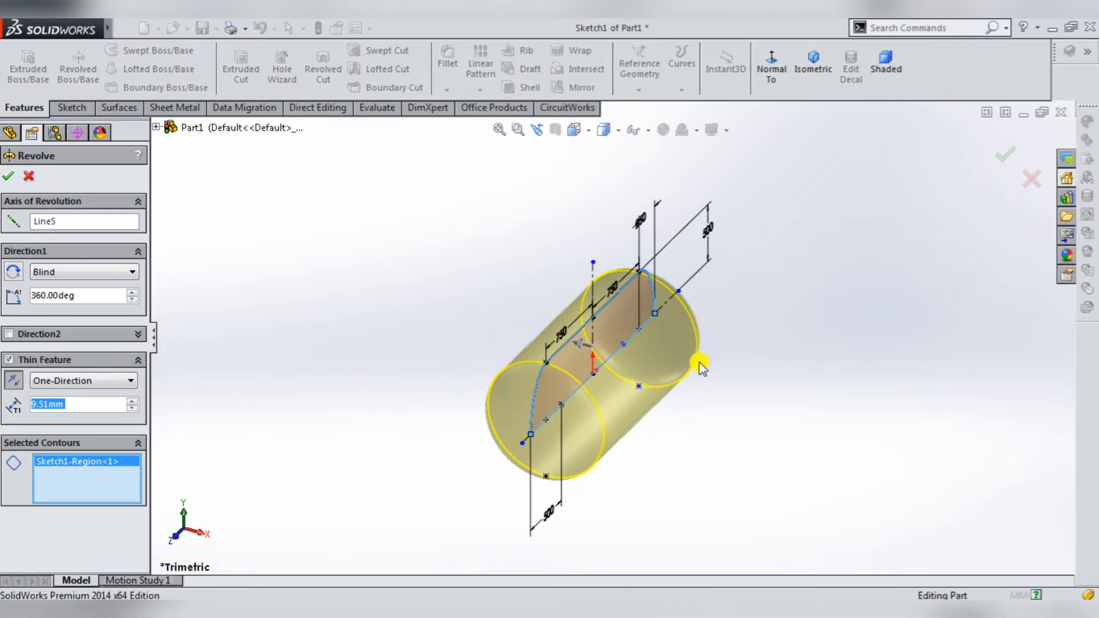
{"action": "key", "text": "Return"}
{"action": "mouse_move", "coordinate": [677, 397]}
{"action": "middle_mouse_down"}
{"action": "mouse_move", "coordinate": [608, 343]}
{"action": "mouse_move", "coordinate": [598, 373]}
{"action": "mouse_move", "coordinate": [678, 479]}
{"action": "mouse_move", "coordinate": [594, 396]}
{"action": "mouse_move", "coordinate": [645, 431]}
{"action": "mouse_move", "coordinate": [641, 368]}
{"action": "mouse_move", "coordinate": [670, 380]}
{"action": "mouse_move", "coordinate": [660, 349]}
{"action": "mouse_move", "coordinate": [670, 412]}
{"action": "mouse_move", "coordinate": [650, 392]}
{"action": "middle_mouse_up"}
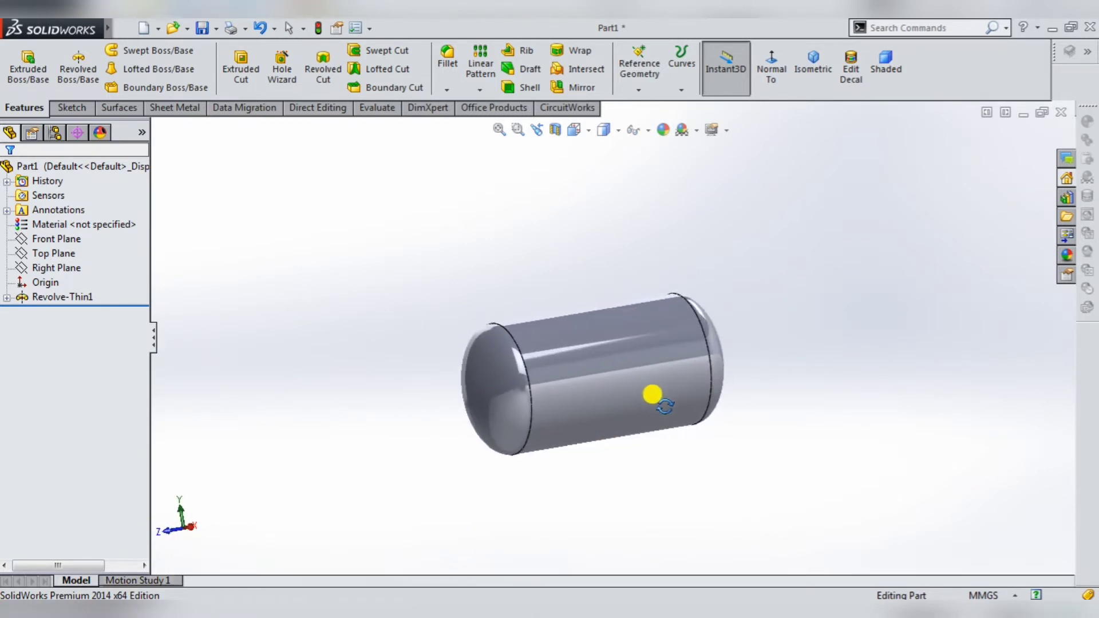
Step: Create Plane1 offset 600 mm from the Top Plane
{"action": "left_click", "coordinate": [56, 254]}
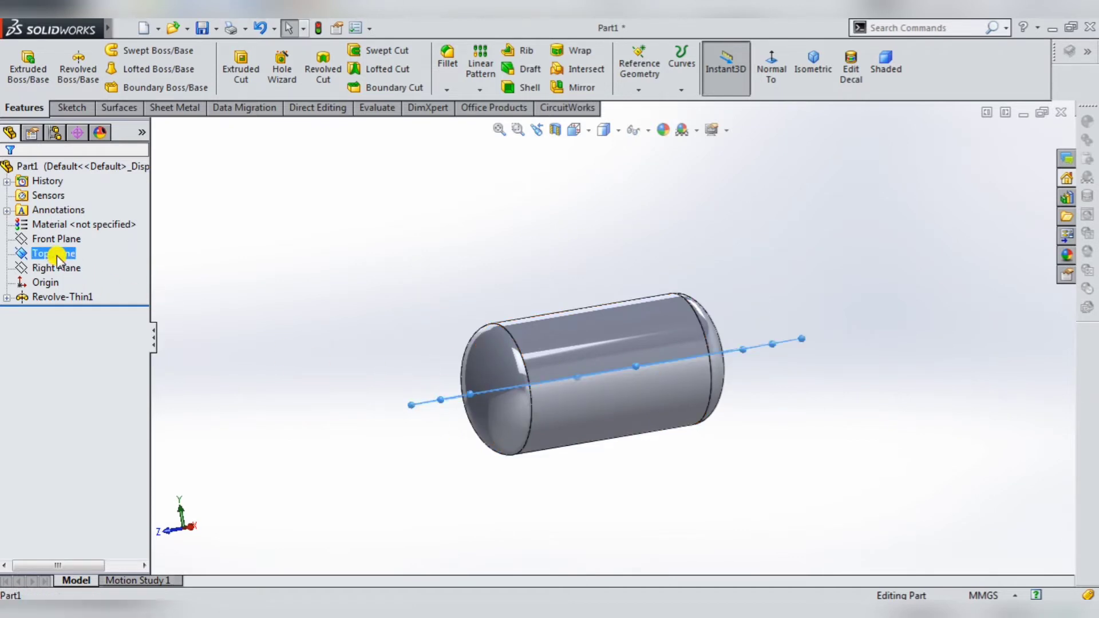
{"action": "left_click", "coordinate": [638, 89]}
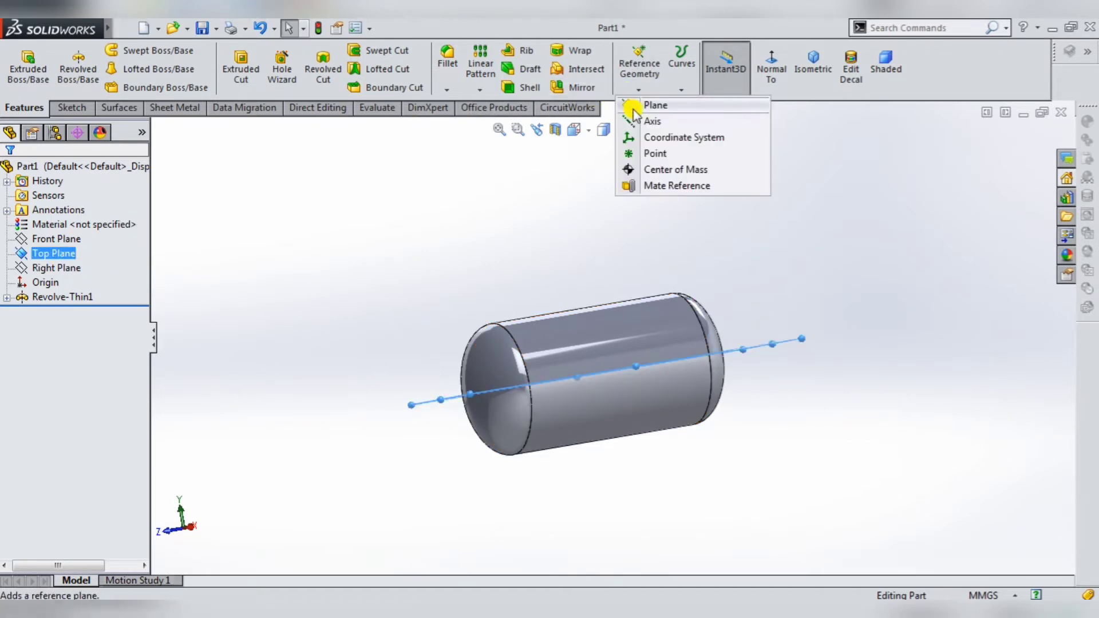
{"action": "left_click", "coordinate": [634, 108]}
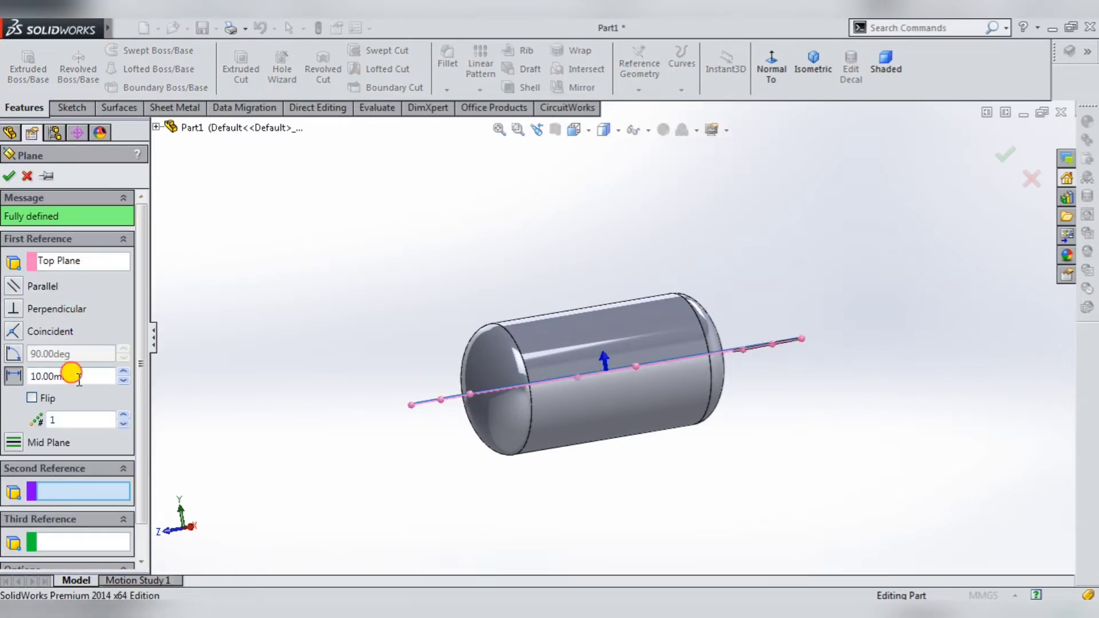
{"action": "double_click", "coordinate": [79, 377]}
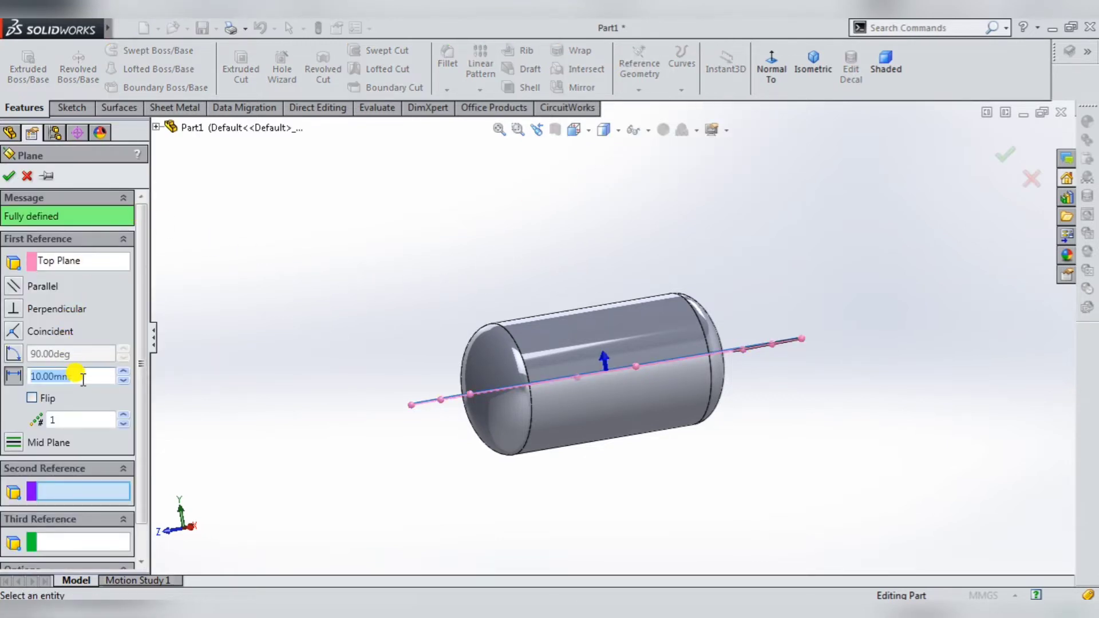
{"action": "type", "text": "600"}
{"action": "key", "text": "Return"}
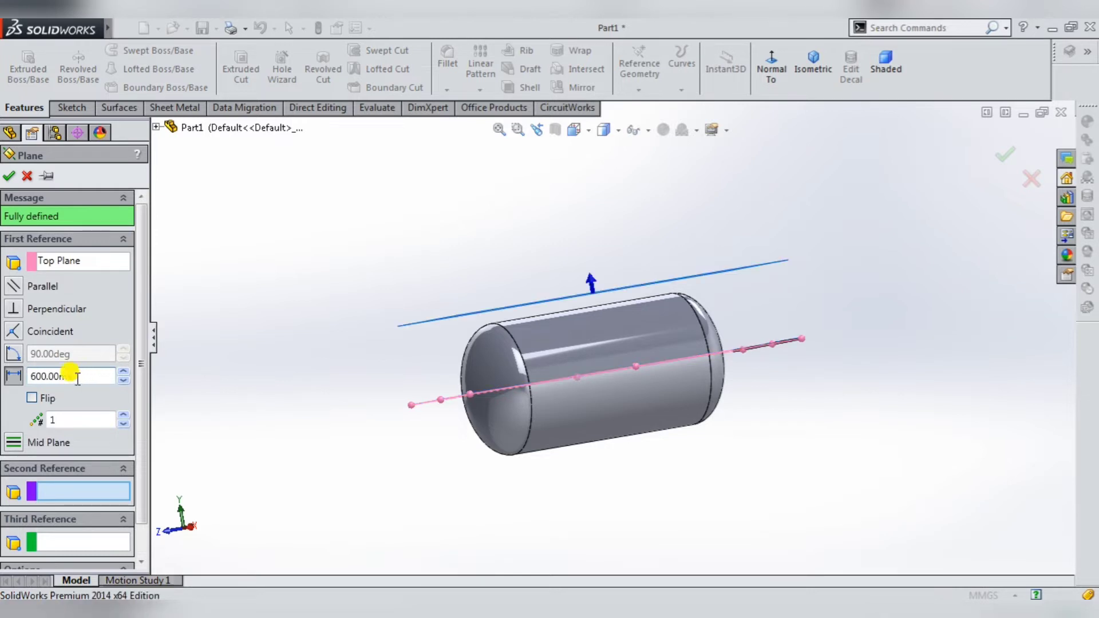
{"action": "left_click", "coordinate": [10, 178]}
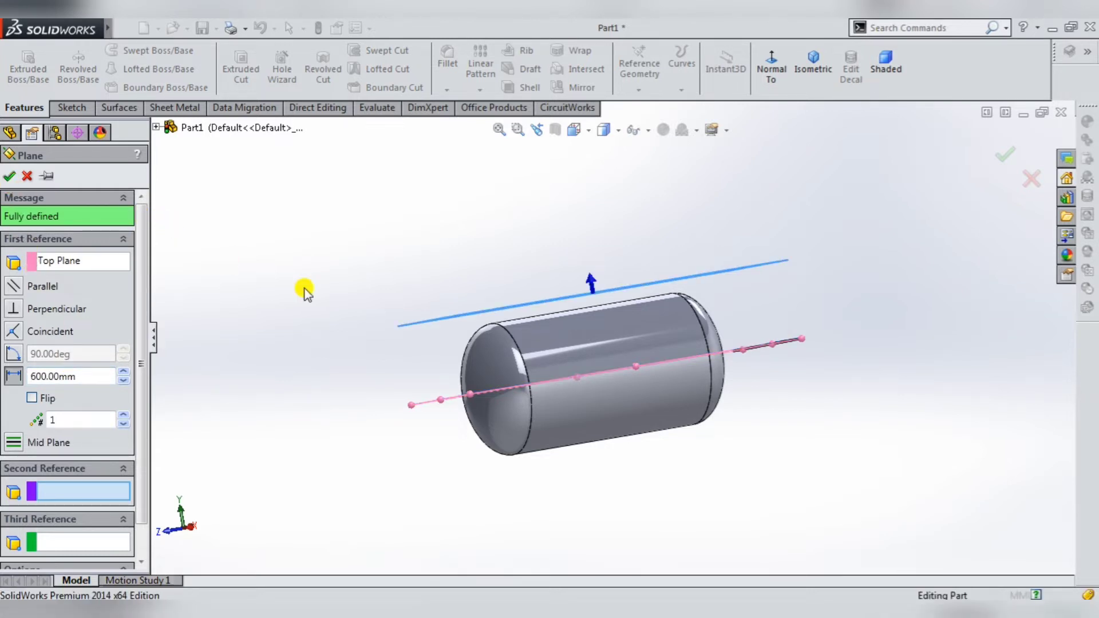
{"action": "mouse_move", "coordinate": [562, 411]}
{"action": "middle_mouse_down"}
{"action": "mouse_move", "coordinate": [554, 373]}
{"action": "mouse_move", "coordinate": [564, 392]}
{"action": "middle_mouse_up"}
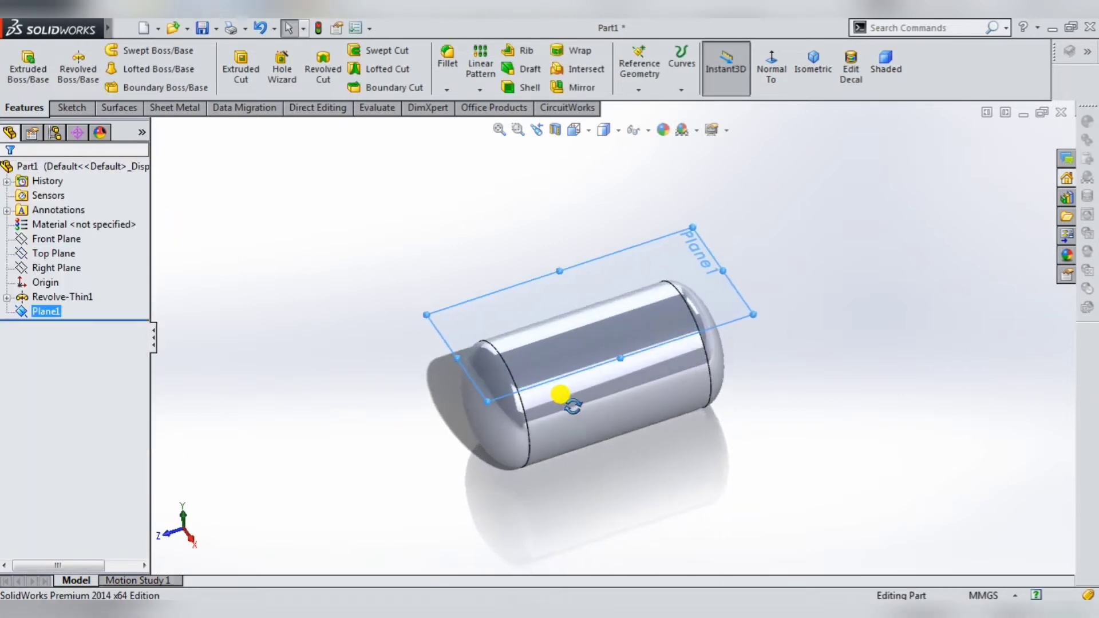
Step: Open a sketch on Plane1 and draw two concentric circles at the origin
{"action": "left_click", "coordinate": [765, 233]}
{"action": "left_click", "coordinate": [696, 80]}
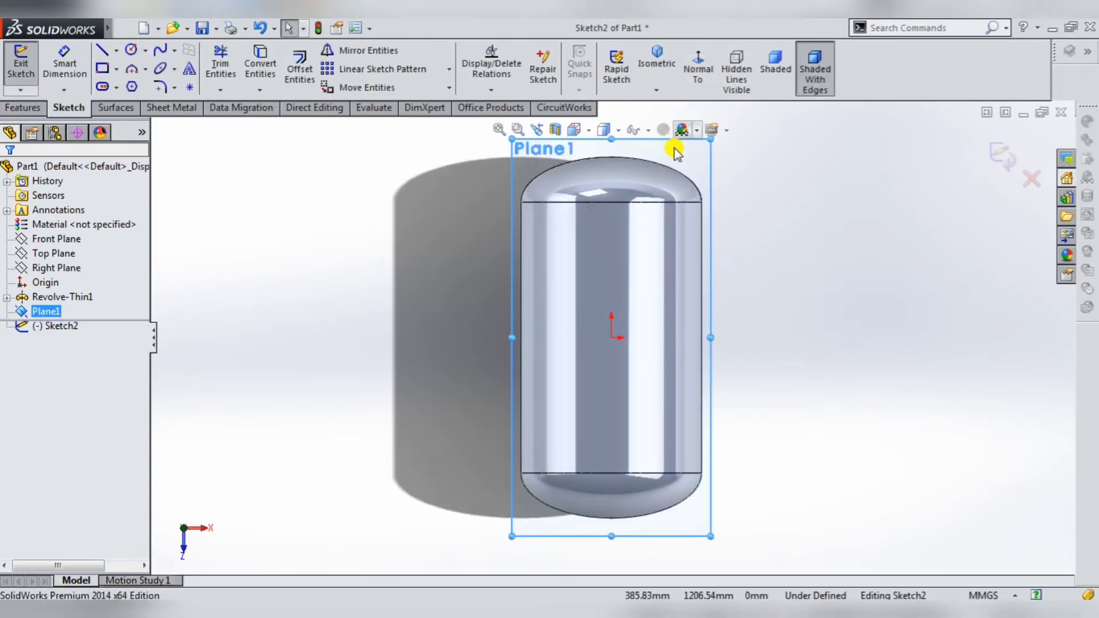
{"action": "left_click", "coordinate": [132, 50]}
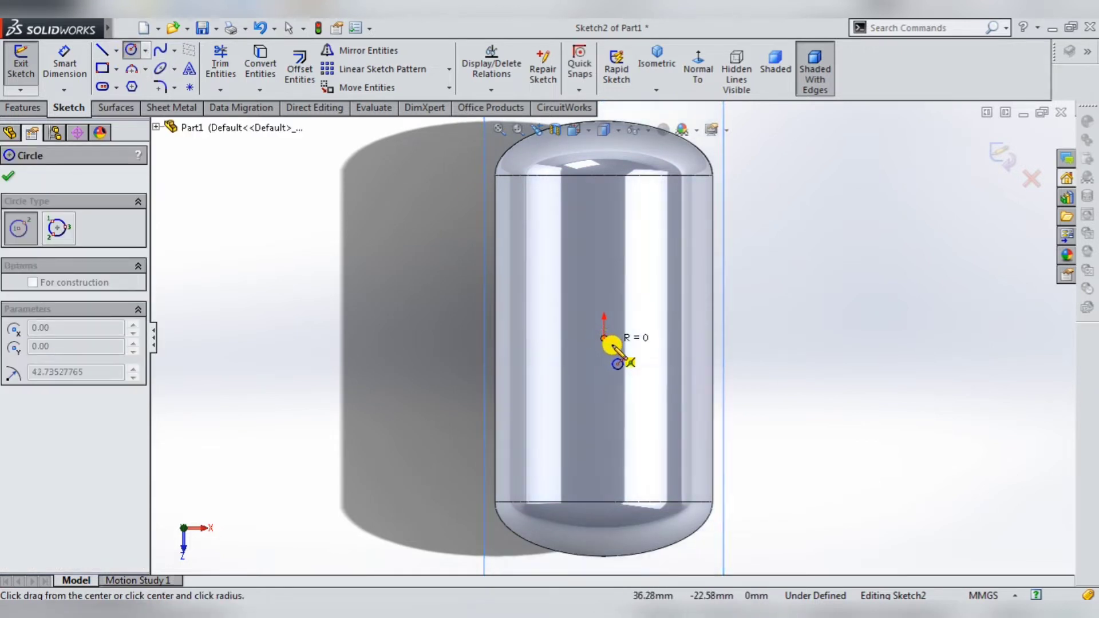
{"action": "left_click_drag", "start_coordinate": [612, 346], "coordinate": [630, 356]}
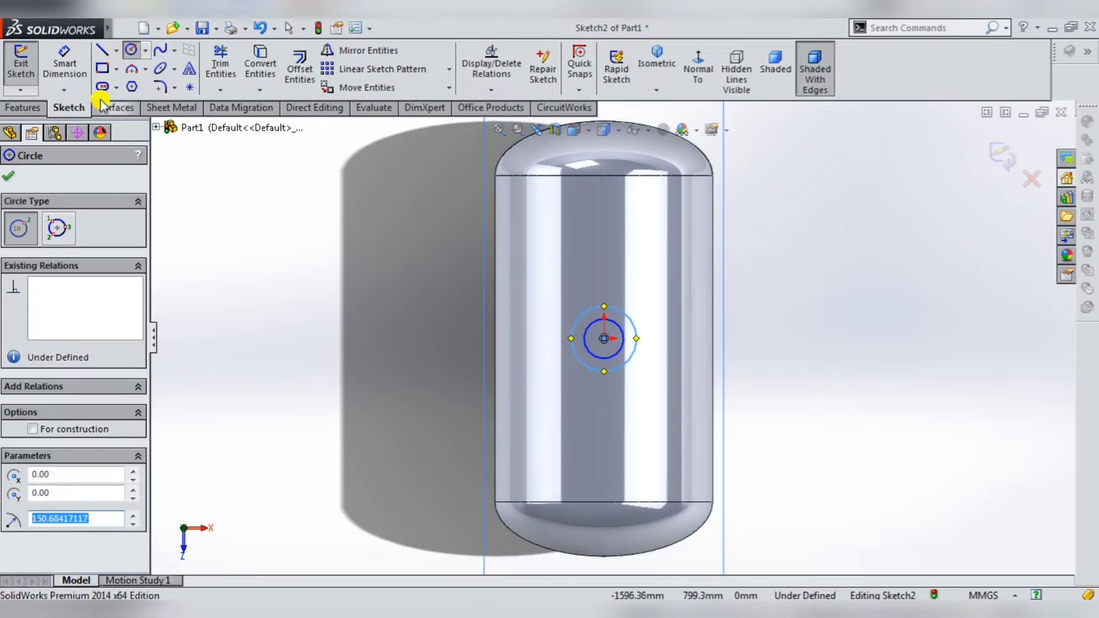
Step: Dimension the circles Ø80 and Ø100 and exit the sketch
{"action": "left_click", "coordinate": [65, 62]}
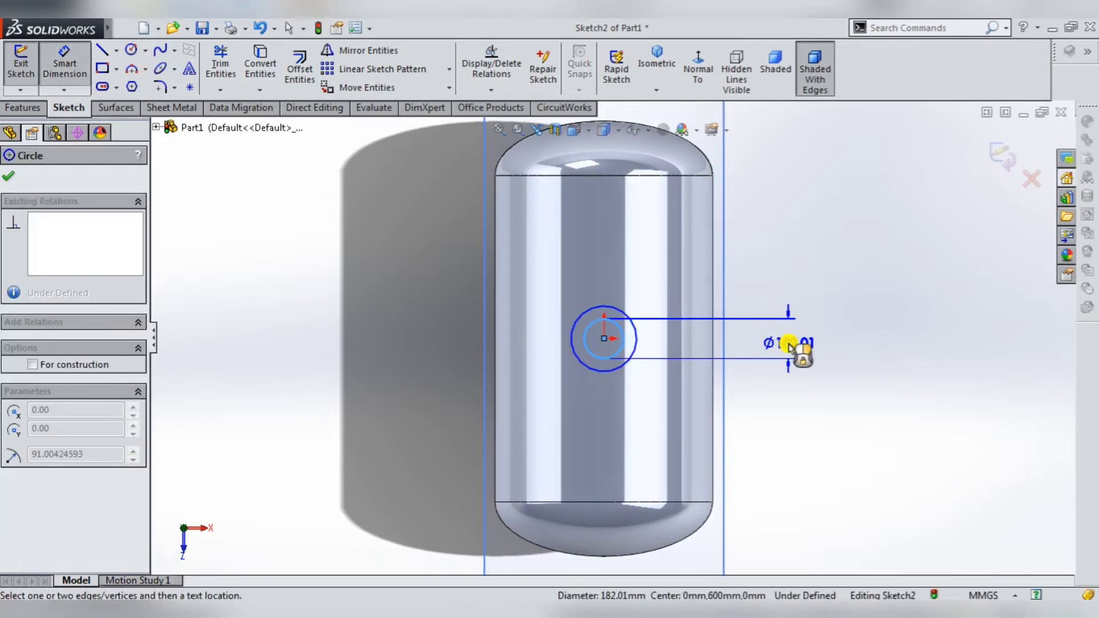
{"action": "left_click", "coordinate": [790, 344]}
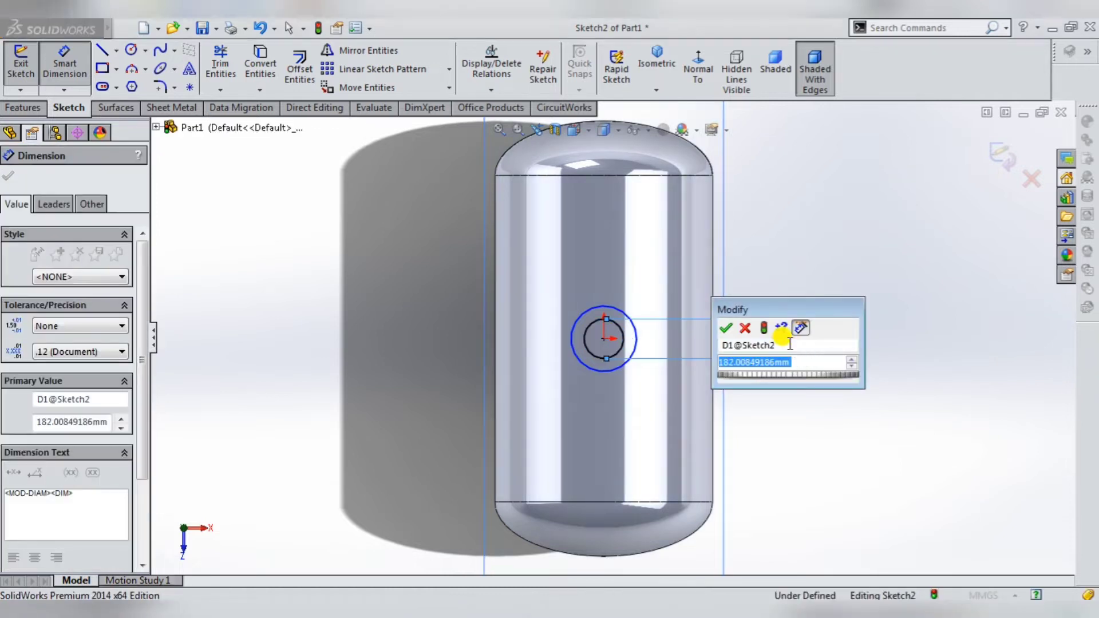
{"action": "key", "text": "BackSpace"}
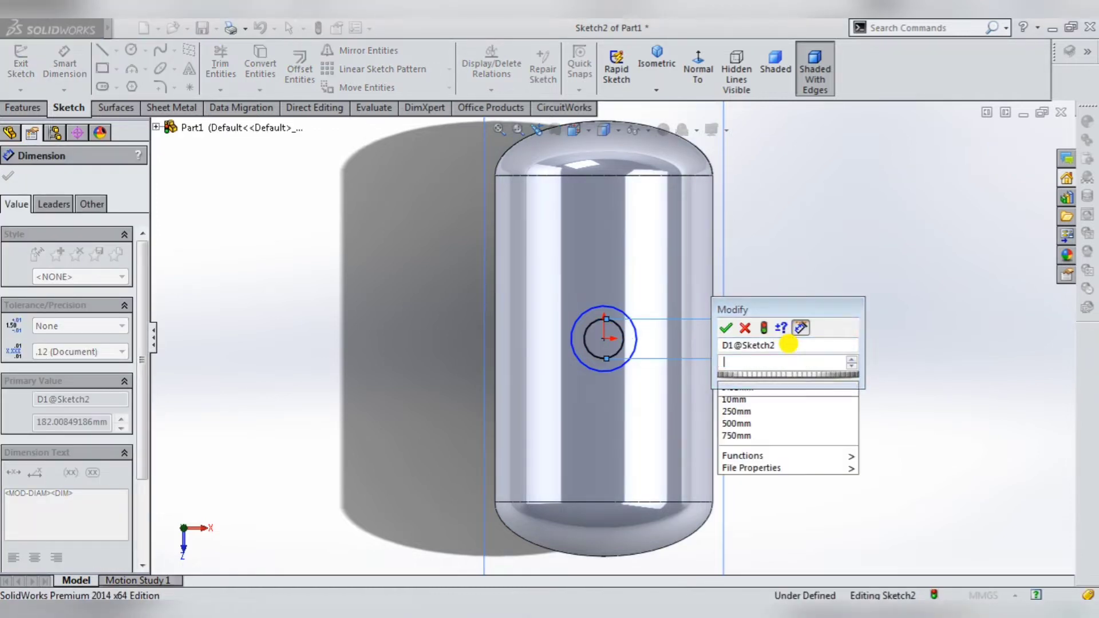
{"action": "type", "text": "80"}
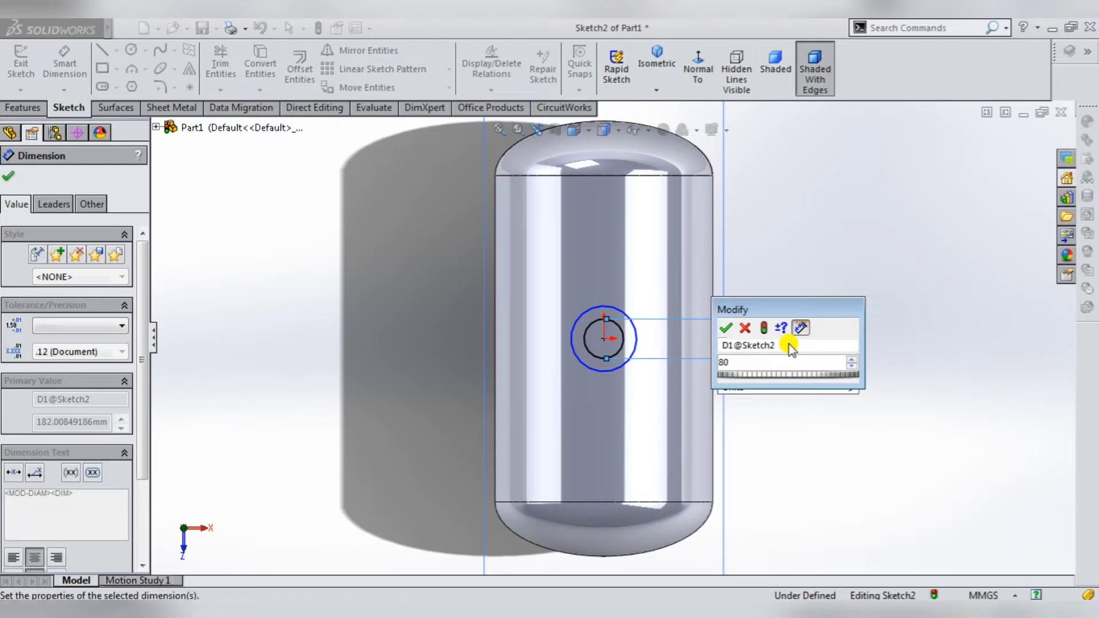
{"action": "key", "text": "Return"}
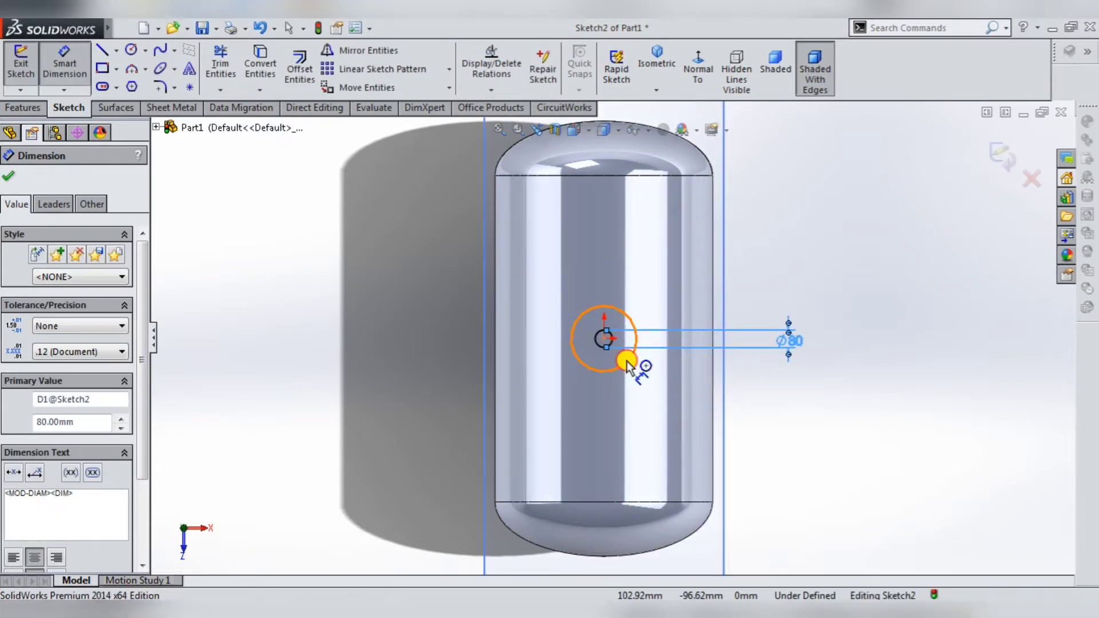
{"action": "left_click", "coordinate": [626, 351]}
{"action": "left_click", "coordinate": [837, 342]}
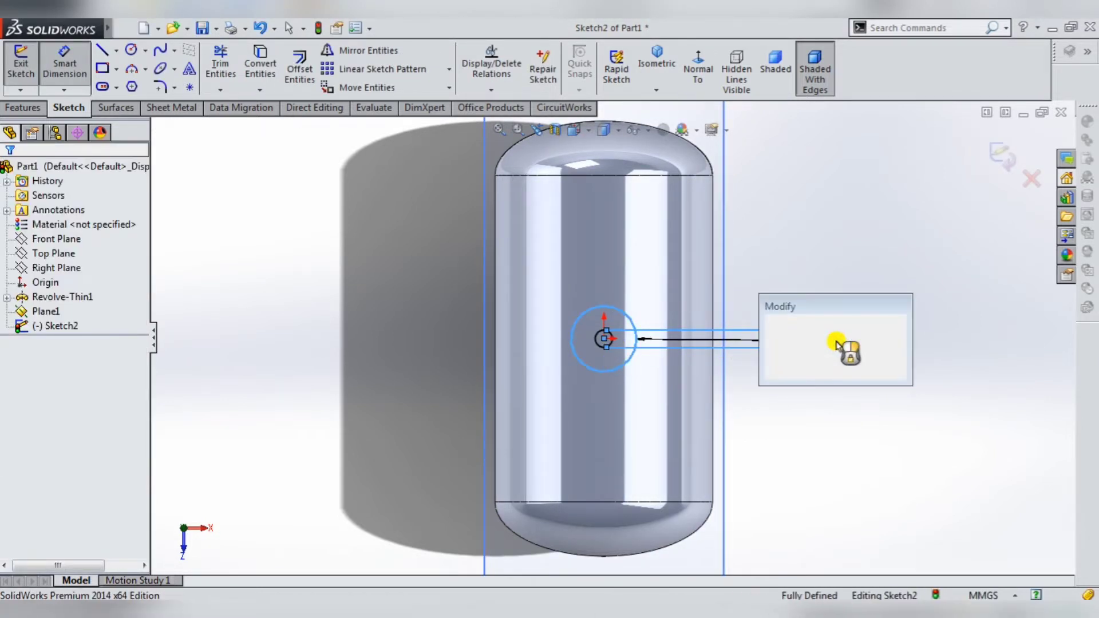
{"action": "type", "text": "100"}
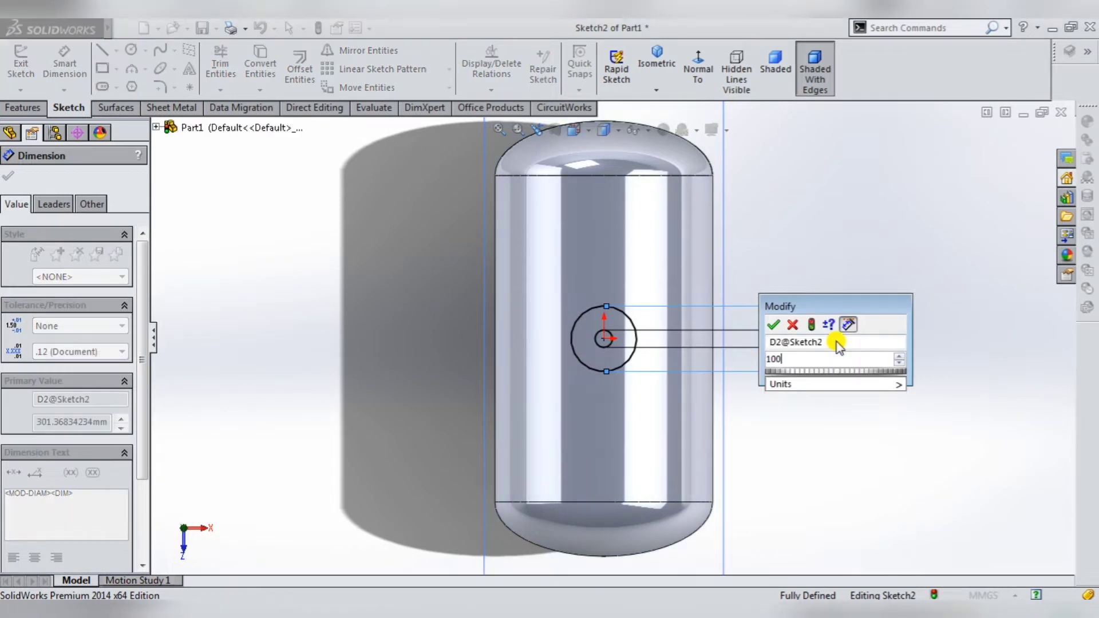
{"action": "key", "text": "Return"}
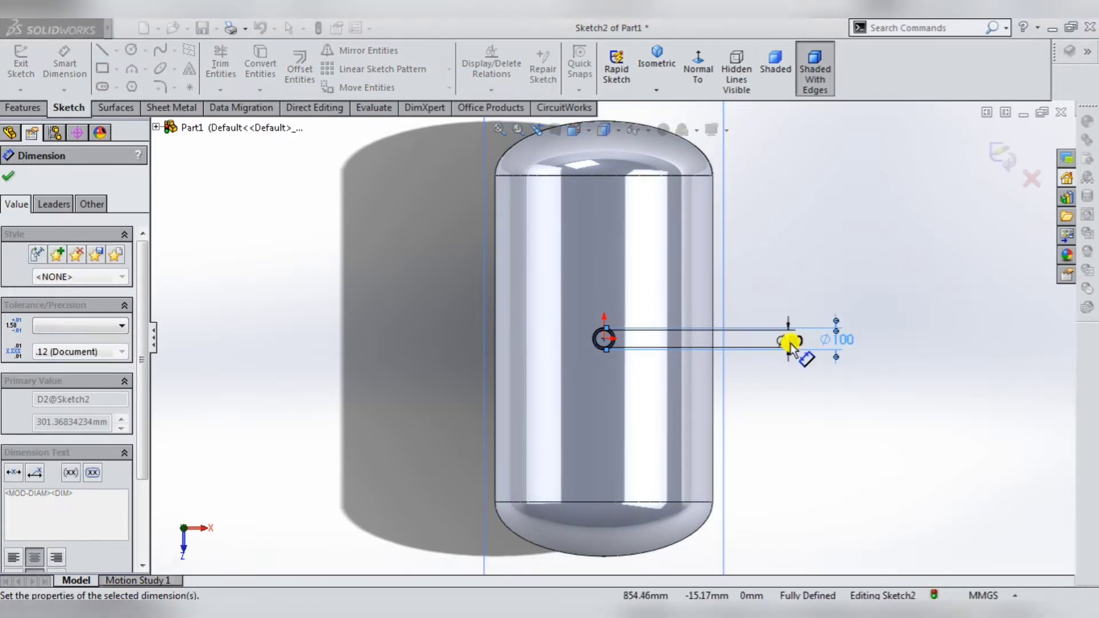
{"action": "left_click", "coordinate": [10, 180]}
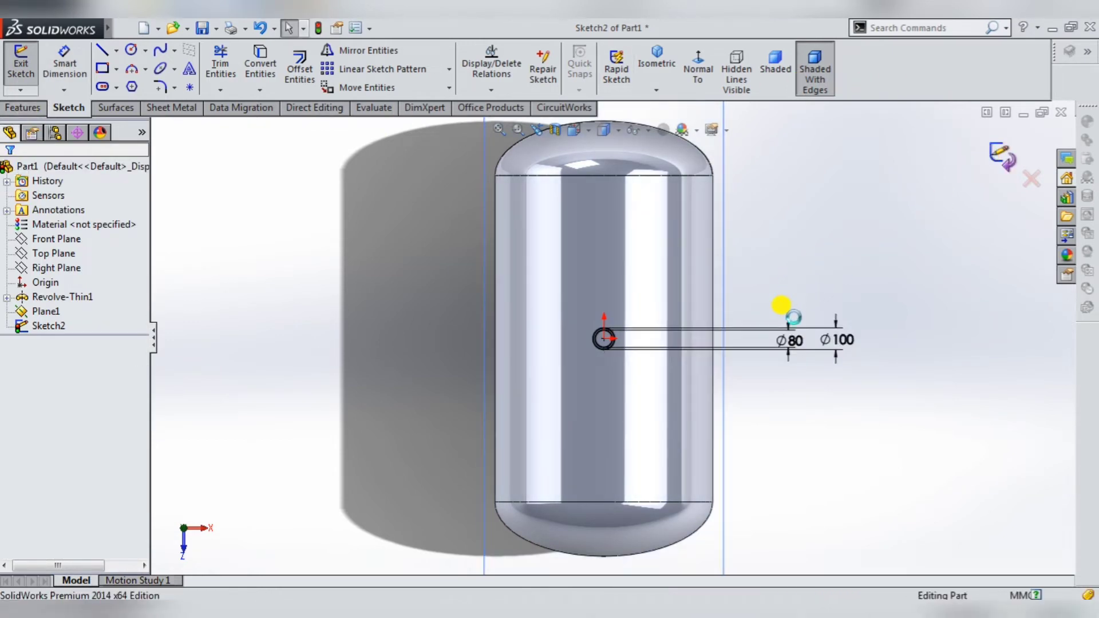
{"action": "key", "text": "ctrl+b"}
Step: Extrude the nozzle sketch in reverse, Up To Next, down onto the tank
{"action": "middle_click_drag", "start_coordinate": [589, 336], "coordinate": [687, 279]}
{"action": "scroll", "coordinate": [657, 312], "scroll_direction": "down", "scroll_amount": 2}
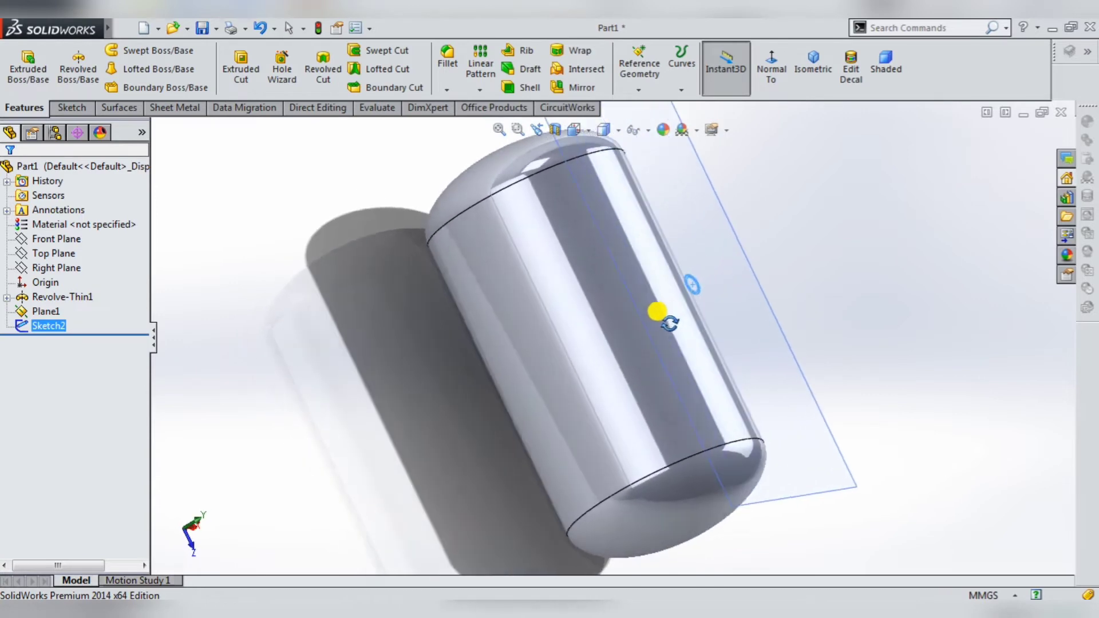
{"action": "scroll", "coordinate": [704, 287], "scroll_direction": "down", "scroll_amount": 3}
{"action": "scroll", "coordinate": [662, 314], "scroll_direction": "down", "scroll_amount": 3}
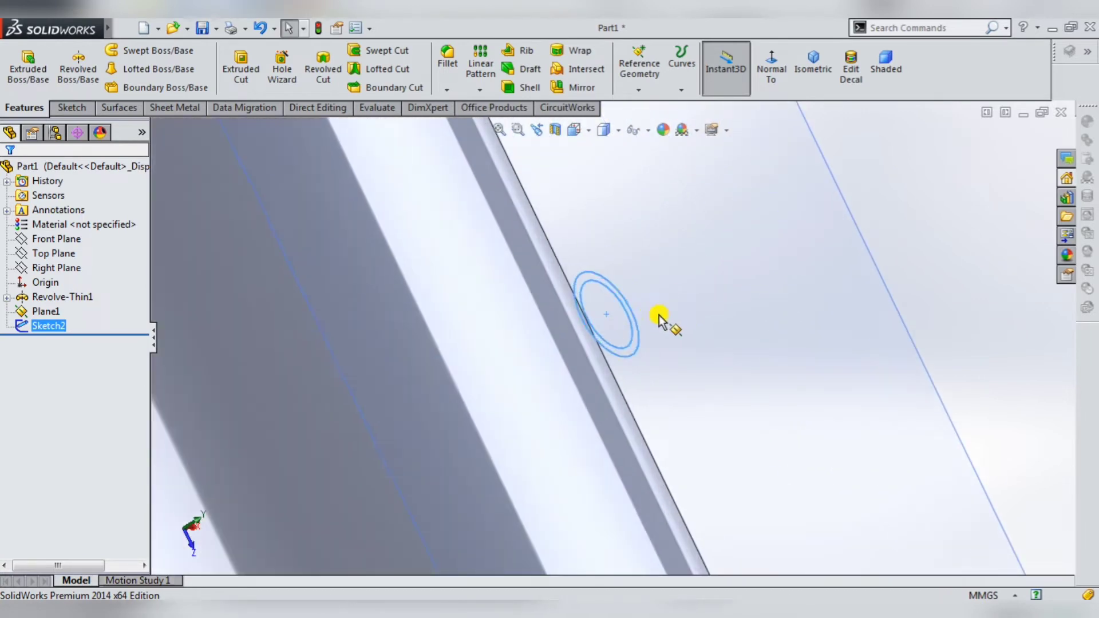
{"action": "left_click", "coordinate": [624, 353]}
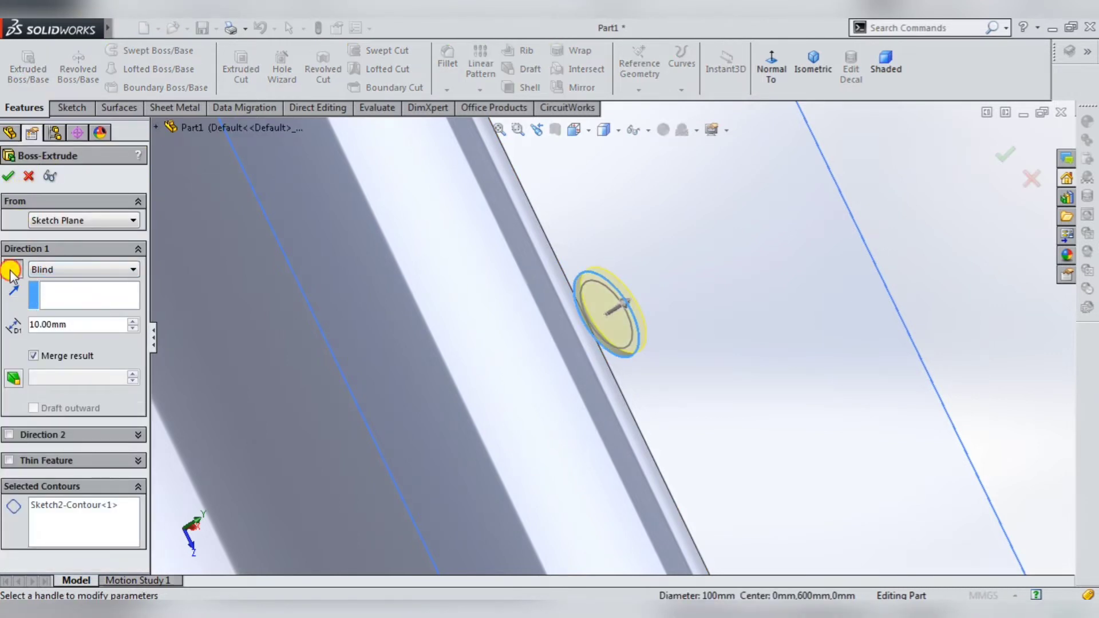
{"action": "left_click", "coordinate": [11, 273]}
{"action": "left_click", "coordinate": [58, 273]}
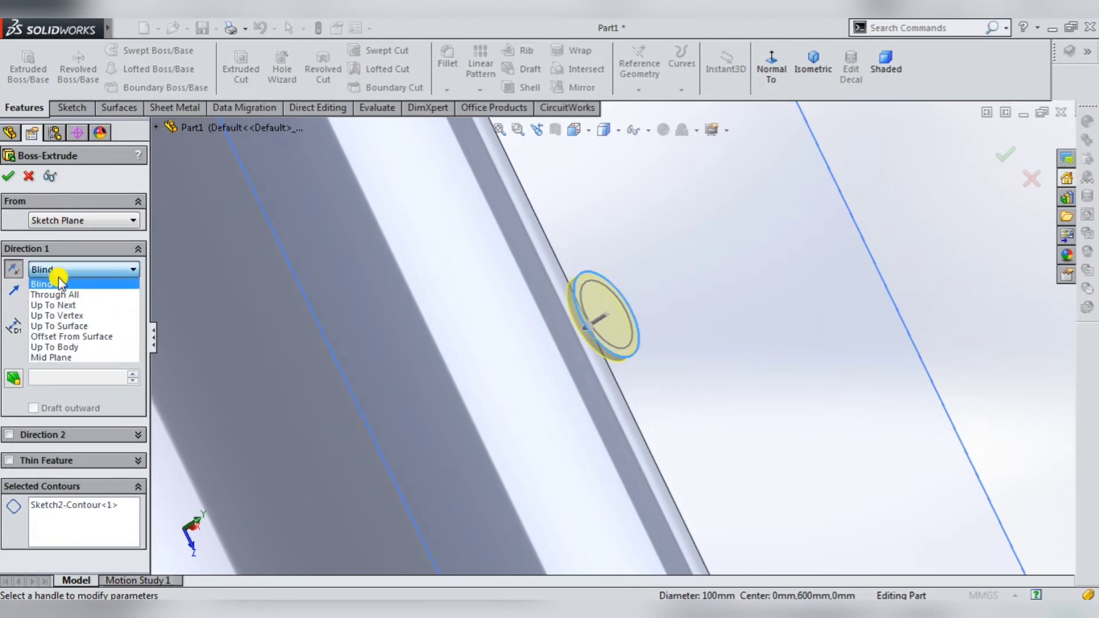
{"action": "left_click", "coordinate": [61, 306]}
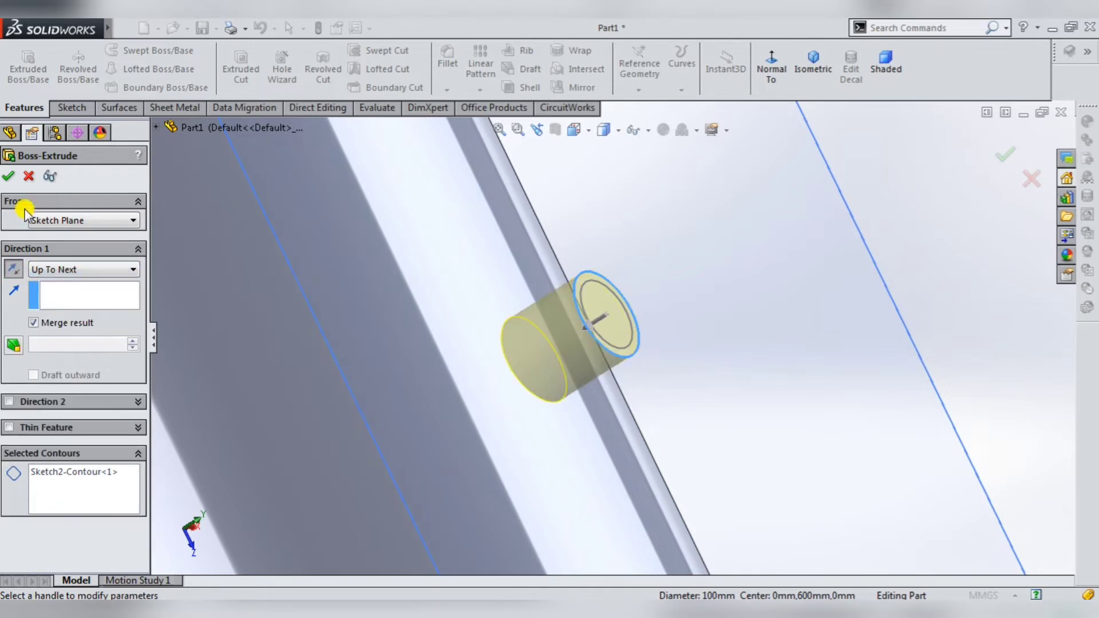
{"action": "left_click", "coordinate": [8, 177]}
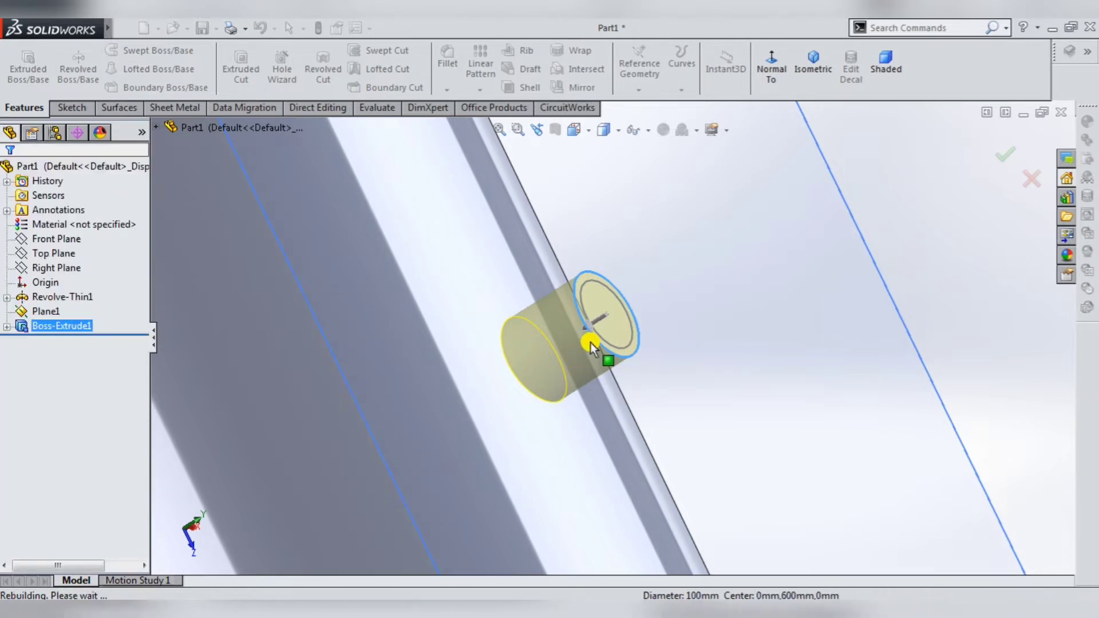
Step: Zoom out to view the whole tank and select Plane1
{"action": "scroll", "coordinate": [593, 344], "scroll_direction": "up", "scroll_amount": 2}
{"action": "scroll", "coordinate": [602, 349], "scroll_direction": "up", "scroll_amount": 2}
{"action": "scroll", "coordinate": [627, 353], "scroll_direction": "up", "scroll_amount": 2}
{"action": "mouse_move", "coordinate": [630, 354]}
{"action": "middle_mouse_down"}
{"action": "mouse_move", "coordinate": [638, 280]}
{"action": "mouse_move", "coordinate": [675, 393]}
{"action": "mouse_move", "coordinate": [602, 309]}
{"action": "middle_mouse_up"}
{"action": "left_click", "coordinate": [660, 286]}
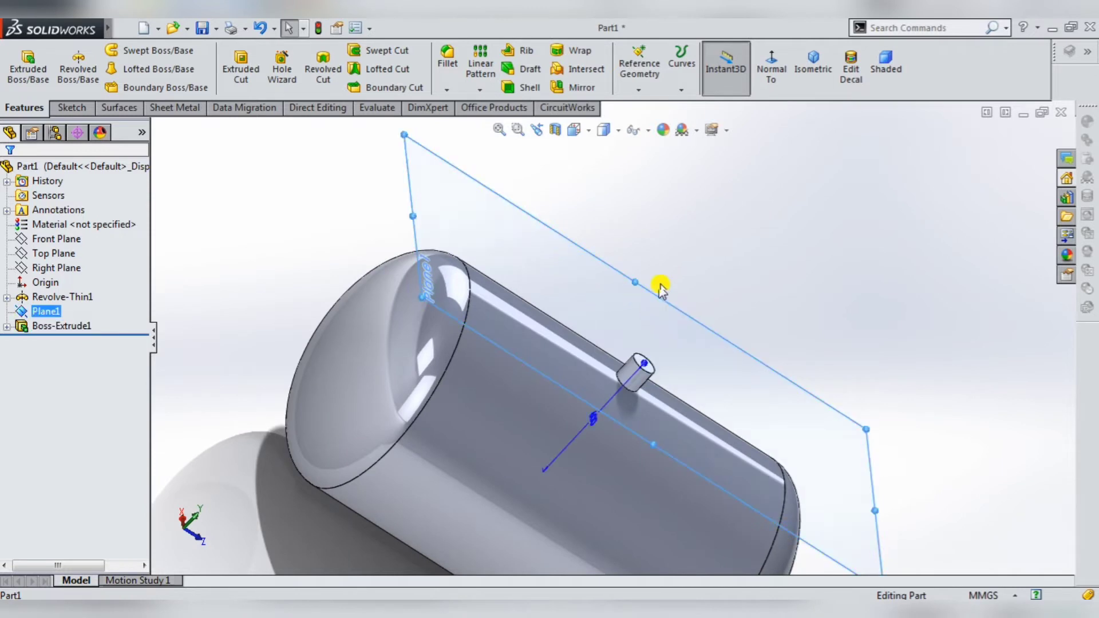
Step: Hide Plane1, show Sketch2 under Boss-Extrude1, and select the nozzle's Ø80 circle
{"action": "left_click", "coordinate": [675, 252]}
{"action": "scroll", "coordinate": [633, 363], "scroll_direction": "down", "scroll_amount": 2}
{"action": "scroll", "coordinate": [621, 377], "scroll_direction": "down", "scroll_amount": 3}
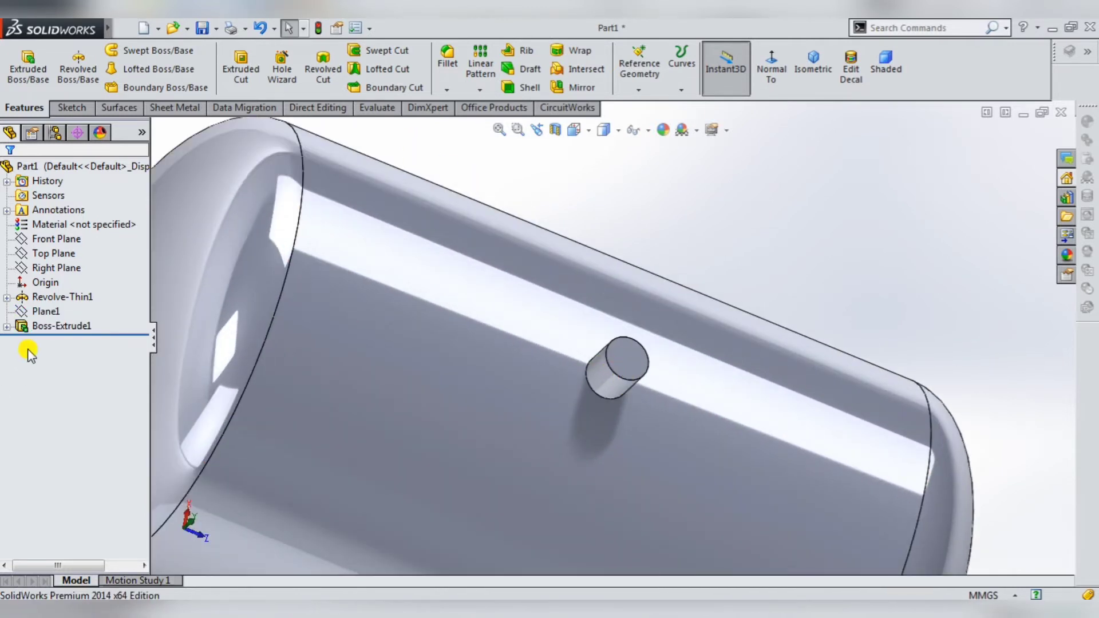
{"action": "left_click", "coordinate": [7, 326]}
{"action": "left_click", "coordinate": [85, 311]}
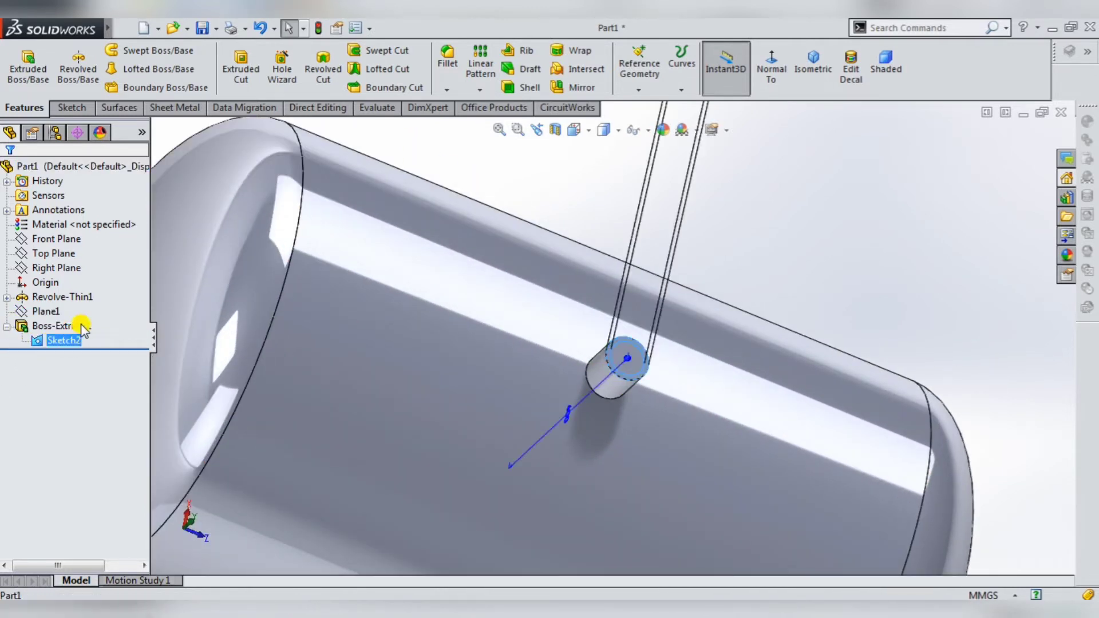
{"action": "scroll", "coordinate": [637, 380], "scroll_direction": "down", "scroll_amount": 5}
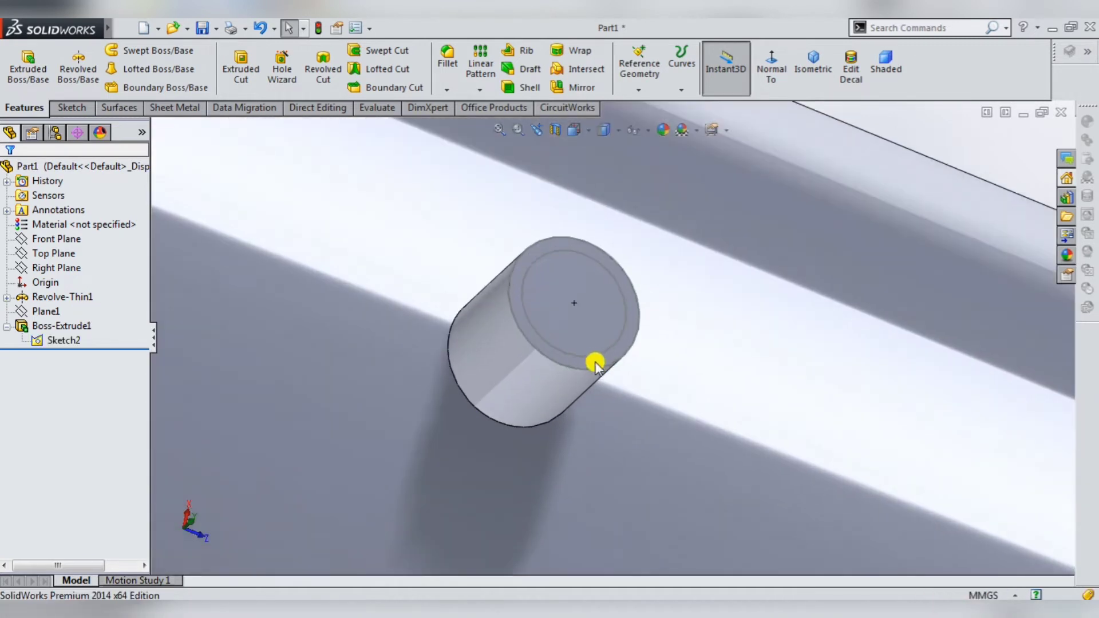
{"action": "left_click", "coordinate": [592, 360]}
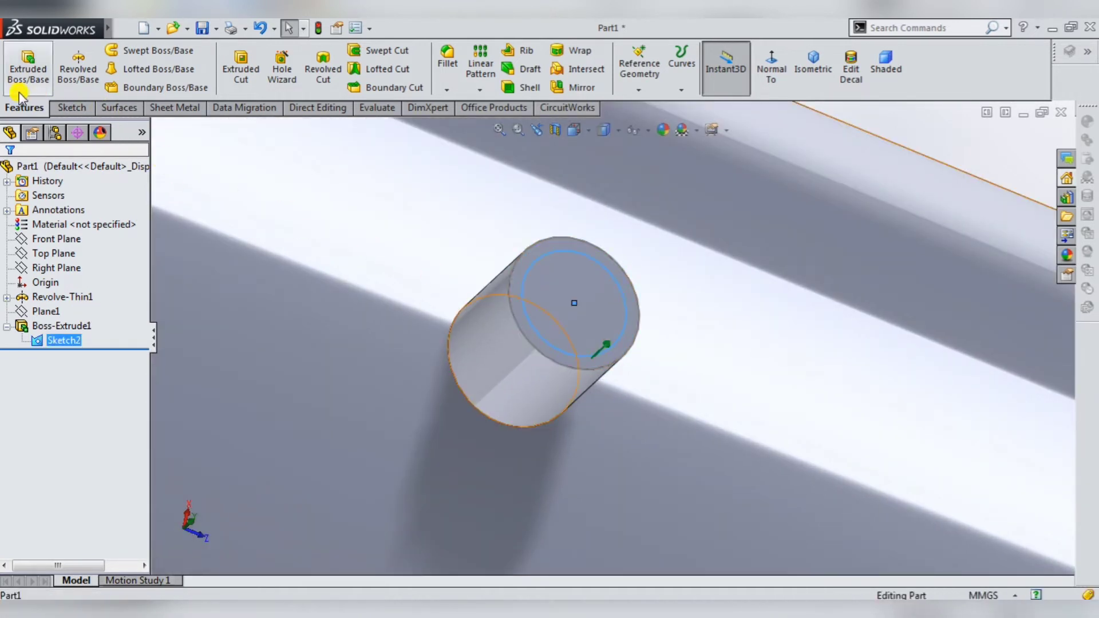
Step: Cut-extrude the nozzle circle 200 mm blind to hollow it into the tank
{"action": "left_click", "coordinate": [241, 70]}
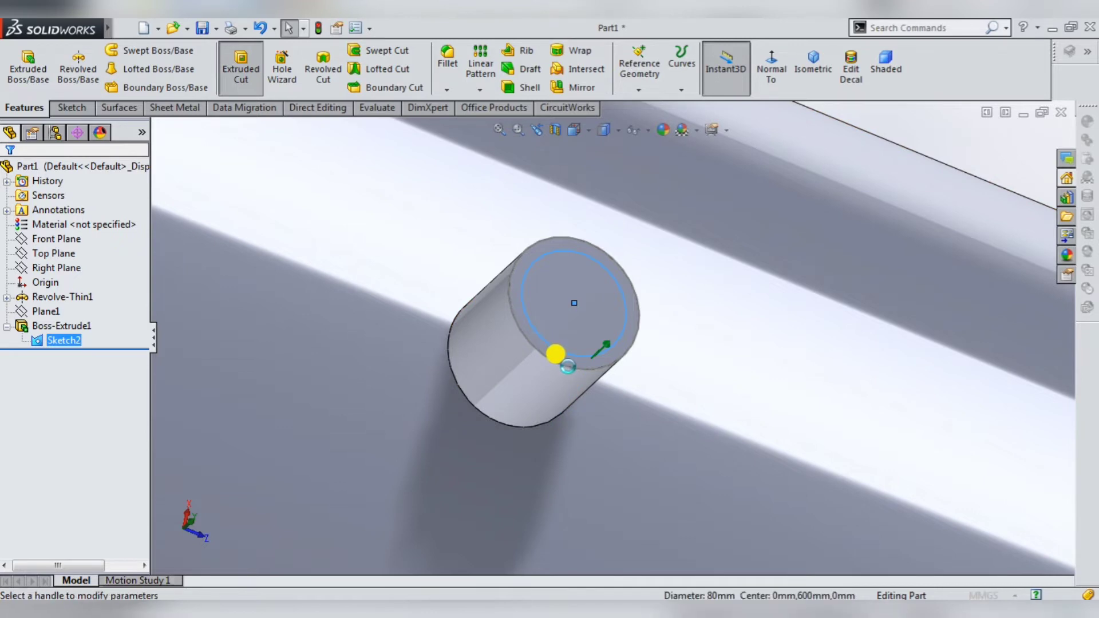
{"action": "scroll", "coordinate": [569, 366], "scroll_direction": "down", "scroll_amount": 1}
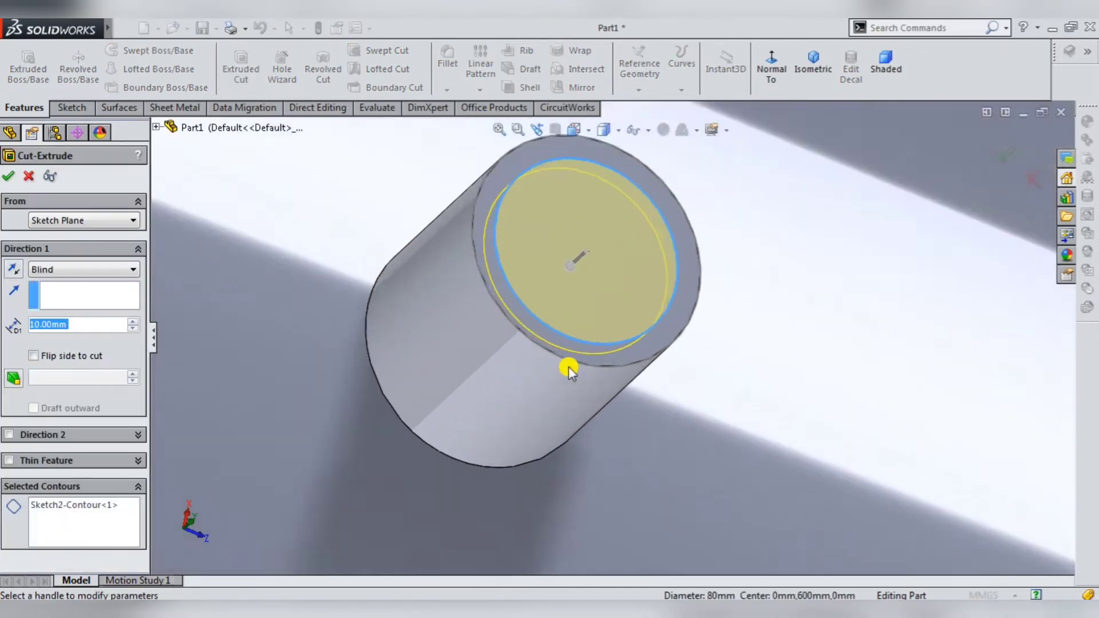
{"action": "scroll", "coordinate": [568, 366], "scroll_direction": "up", "scroll_amount": 4}
{"action": "scroll", "coordinate": [581, 371], "scroll_direction": "up", "scroll_amount": 4}
{"action": "mouse_move", "coordinate": [603, 427]}
{"action": "middle_mouse_down"}
{"action": "mouse_move", "coordinate": [601, 343]}
{"action": "mouse_move", "coordinate": [650, 376]}
{"action": "mouse_move", "coordinate": [260, 397]}
{"action": "middle_mouse_up"}
{"action": "left_click", "coordinate": [131, 322]}
{"action": "left_click", "coordinate": [131, 322]}
{"action": "left_click", "coordinate": [131, 322]}
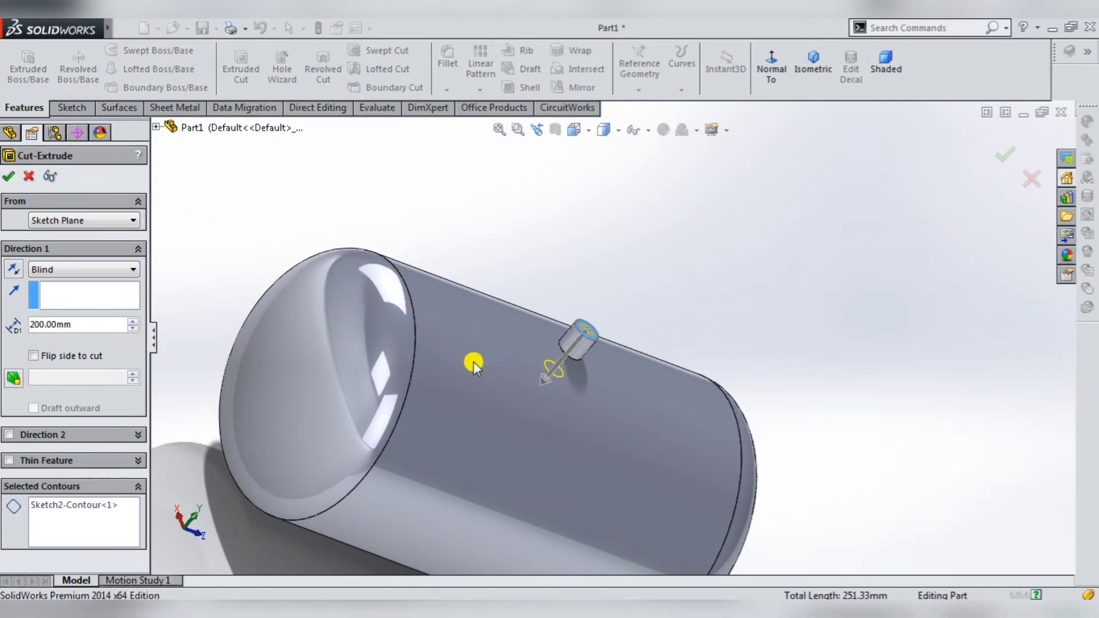
{"action": "key", "text": "Return"}
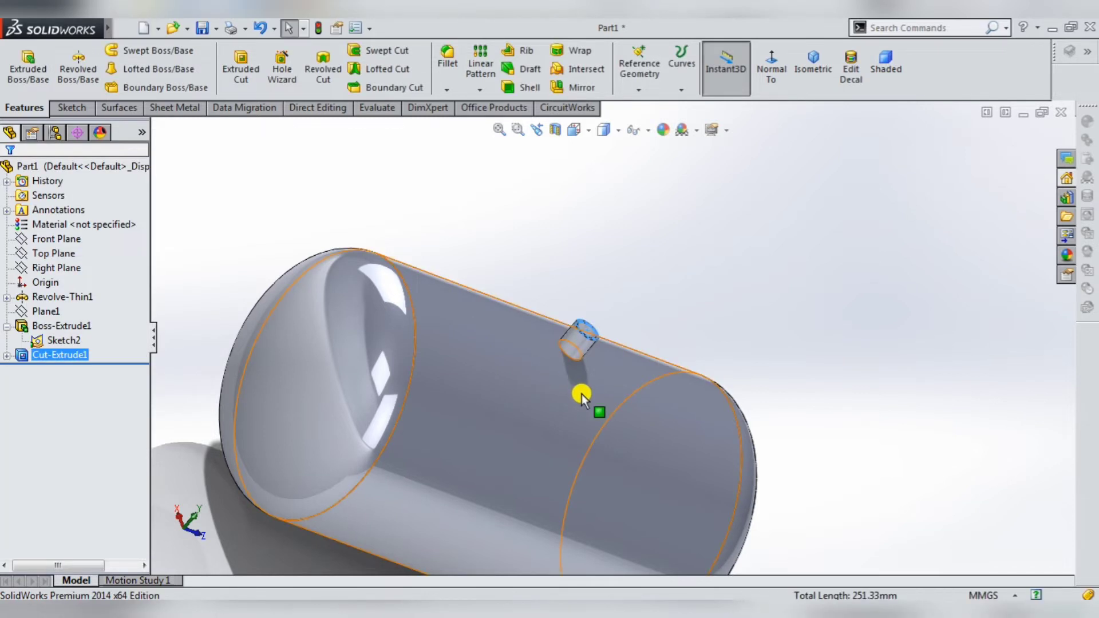
{"action": "mouse_move", "coordinate": [581, 393]}
{"action": "middle_mouse_down"}
{"action": "mouse_move", "coordinate": [534, 351]}
{"action": "mouse_move", "coordinate": [597, 392]}
{"action": "middle_mouse_up"}
{"action": "left_click", "coordinate": [728, 271]}
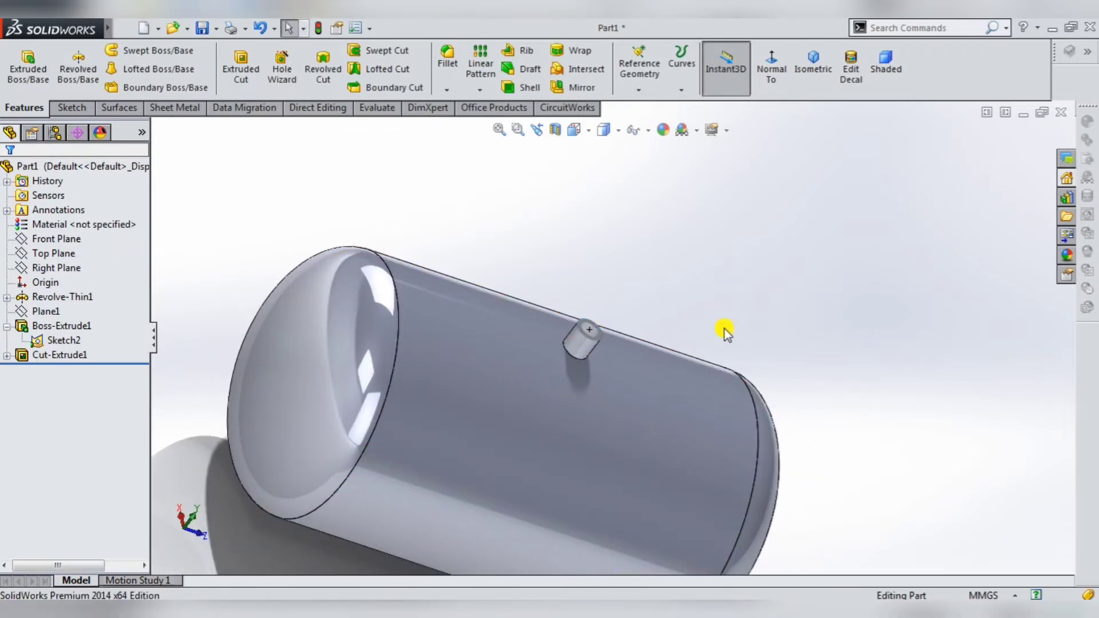
{"action": "left_click", "coordinate": [59, 355]}
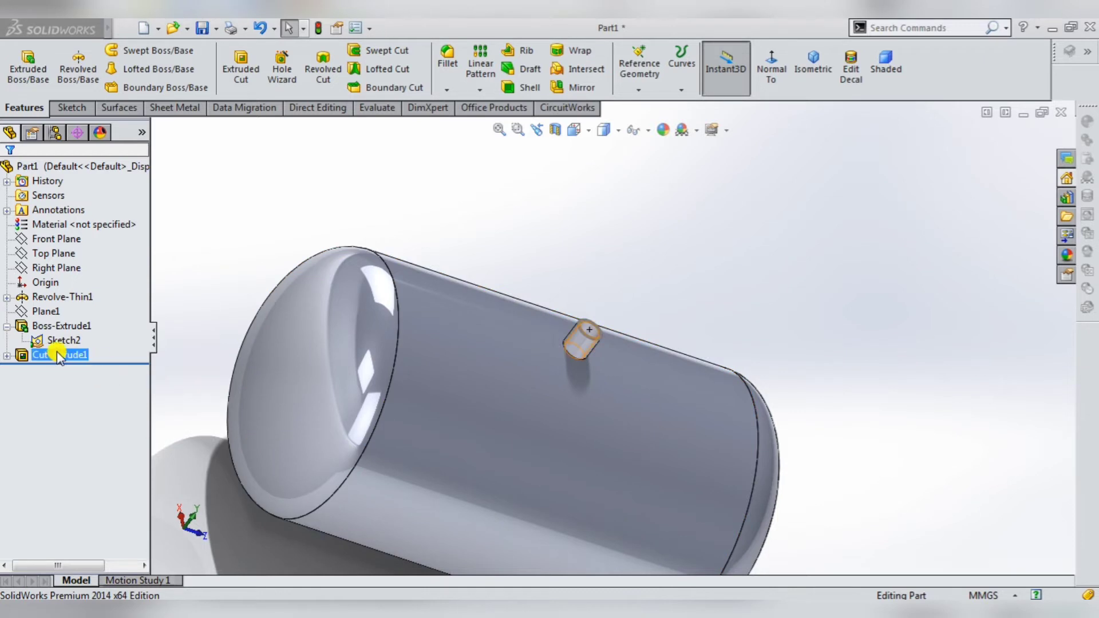
{"action": "left_click", "coordinate": [68, 325], "text": "ctrl"}
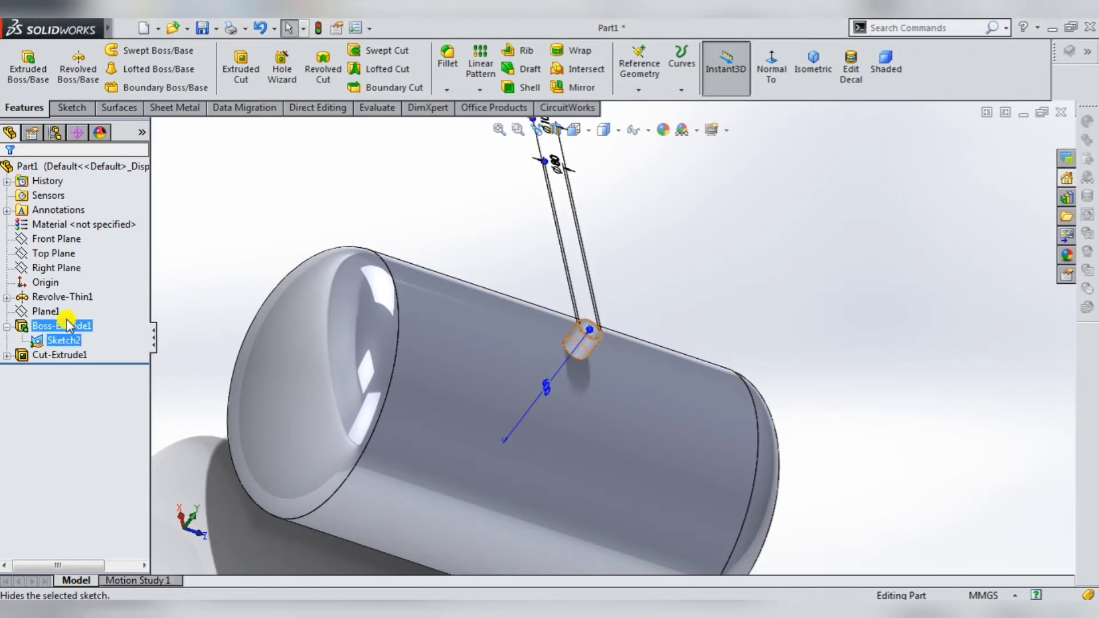
{"action": "key", "text": "Escape"}
{"action": "scroll", "coordinate": [622, 410], "scroll_direction": "up", "scroll_amount": 4}
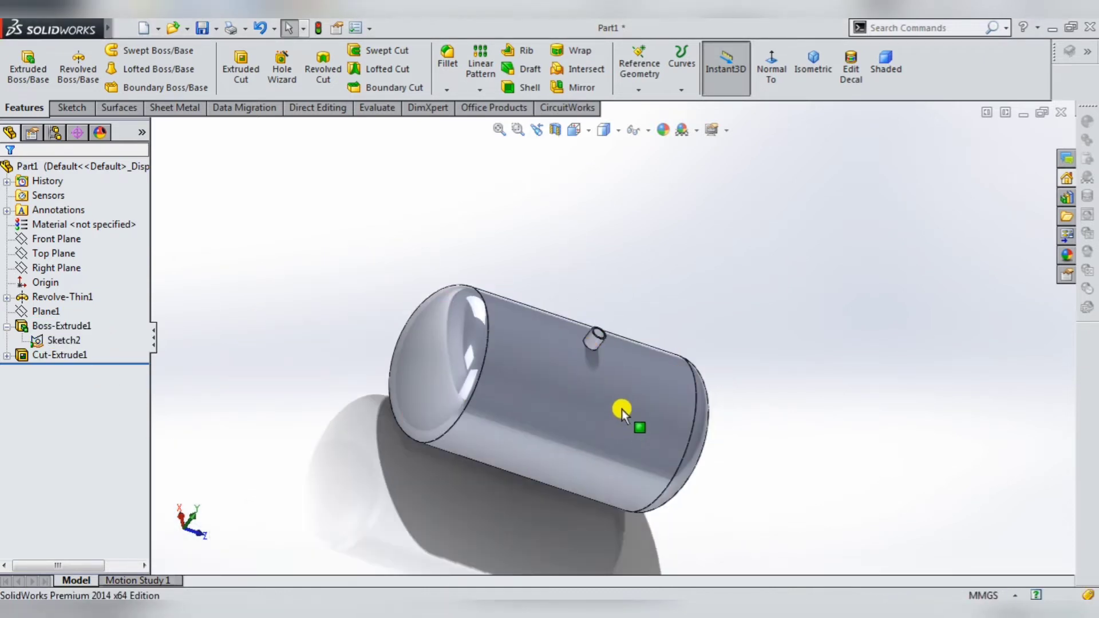
{"action": "mouse_move", "coordinate": [621, 410]}
{"action": "middle_mouse_down"}
{"action": "mouse_move", "coordinate": [562, 401]}
{"action": "mouse_move", "coordinate": [558, 355]}
{"action": "middle_mouse_up"}
{"action": "scroll", "coordinate": [611, 324], "scroll_direction": "down", "scroll_amount": 3}
{"action": "scroll", "coordinate": [624, 309], "scroll_direction": "down", "scroll_amount": 2}
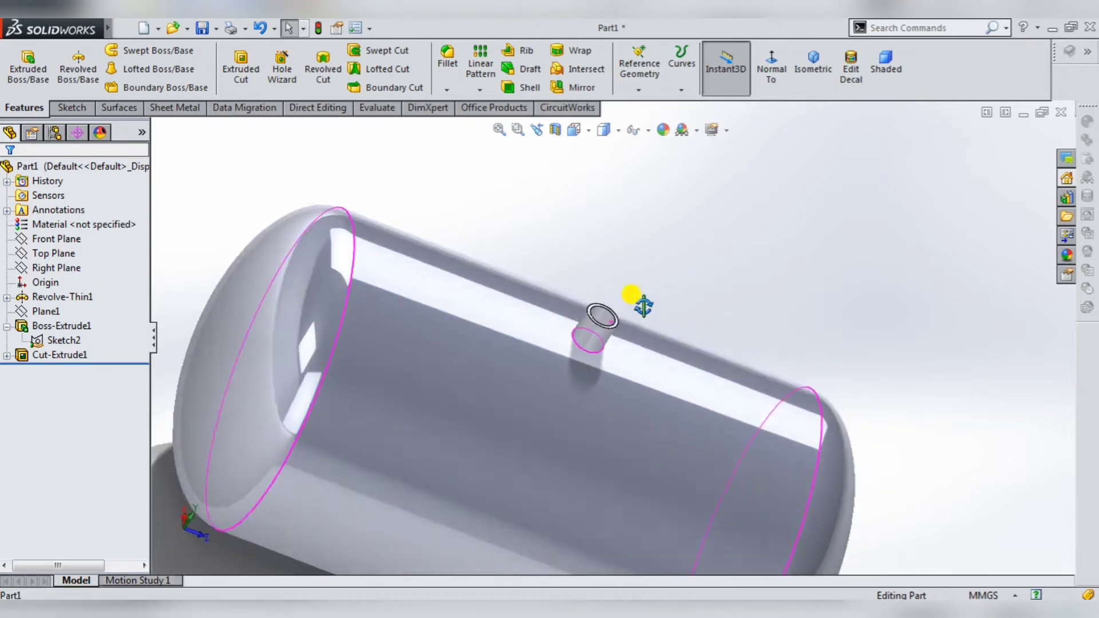
{"action": "scroll", "coordinate": [609, 385], "scroll_direction": "down", "scroll_amount": 2}
{"action": "scroll", "coordinate": [608, 385], "scroll_direction": "up", "scroll_amount": 4}
{"action": "scroll", "coordinate": [650, 449], "scroll_direction": "up", "scroll_amount": 1}
{"action": "mouse_move", "coordinate": [657, 449]}
{"action": "middle_mouse_down"}
{"action": "mouse_move", "coordinate": [651, 429]}
{"action": "mouse_move", "coordinate": [614, 414]}
{"action": "middle_mouse_up"}
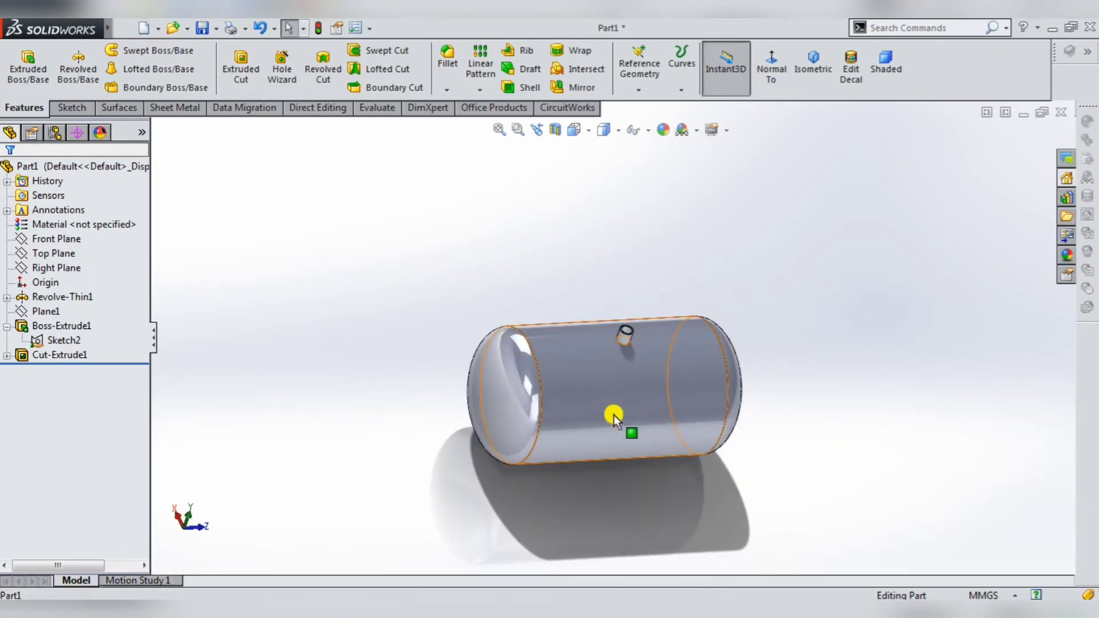
Step: Create Plane2 as an offset plane 350 mm from the Front Plane
{"action": "left_click", "coordinate": [50, 239]}
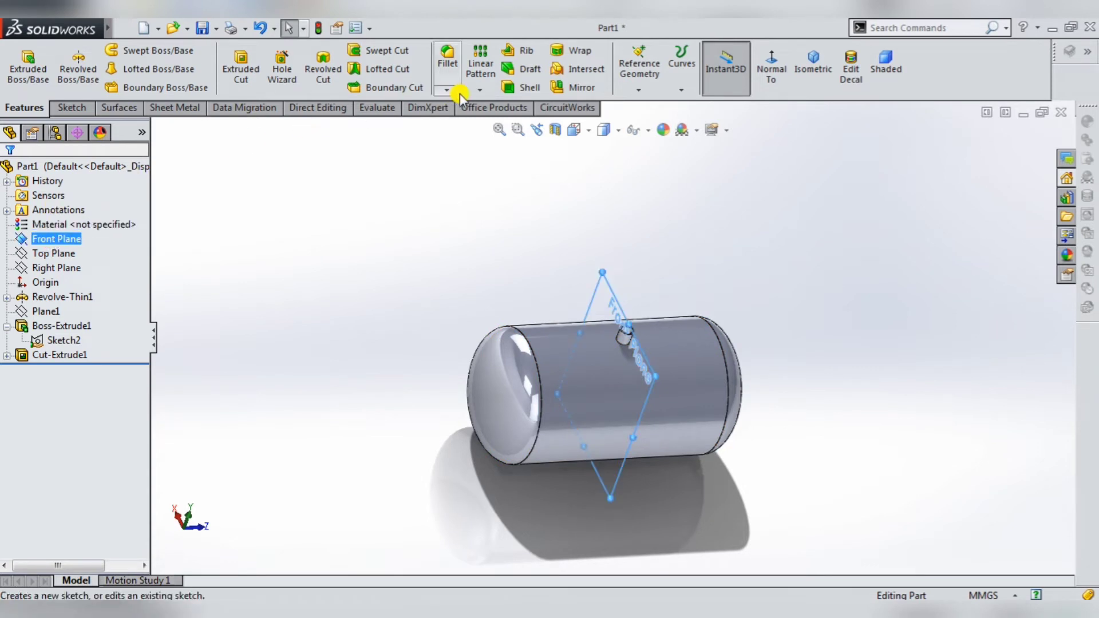
{"action": "left_click", "coordinate": [630, 91]}
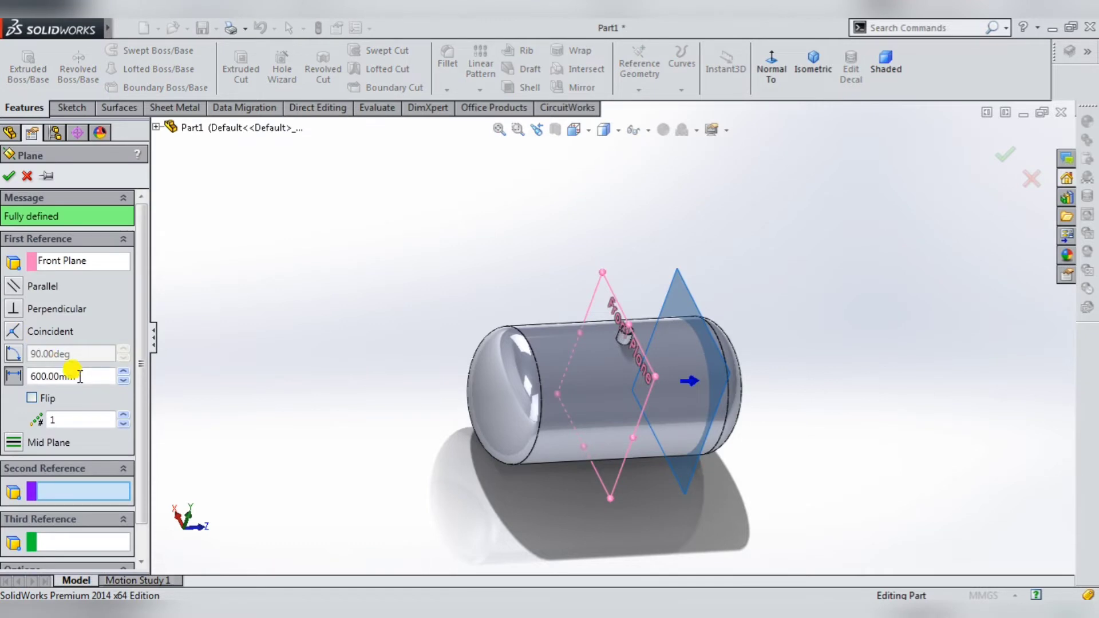
{"action": "double_click", "coordinate": [80, 376]}
{"action": "type", "text": "350"}
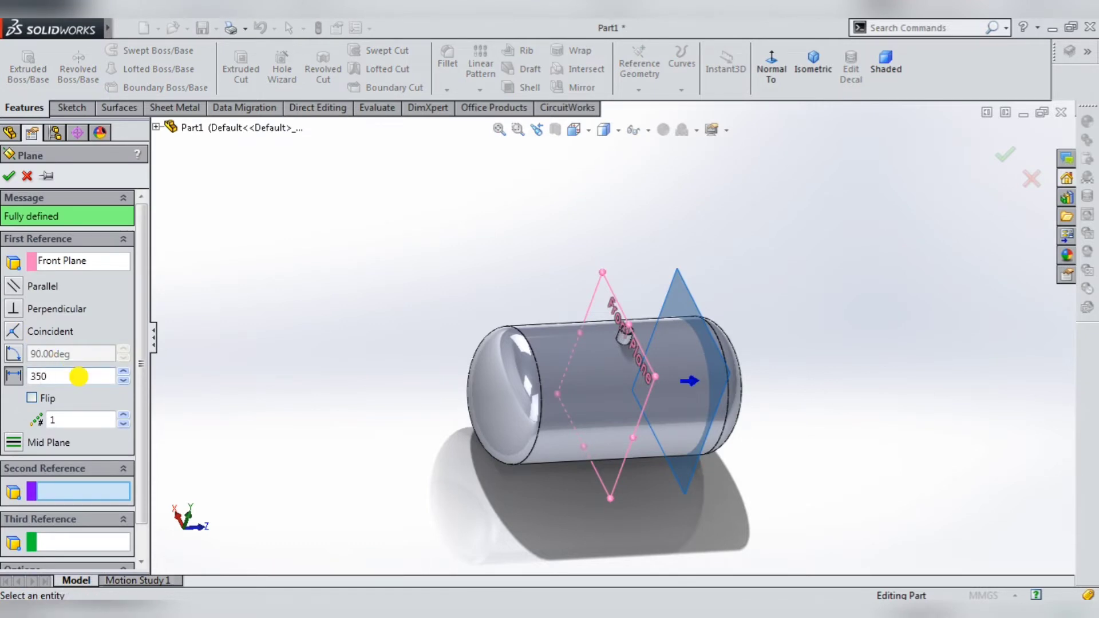
{"action": "key", "text": "Return"}
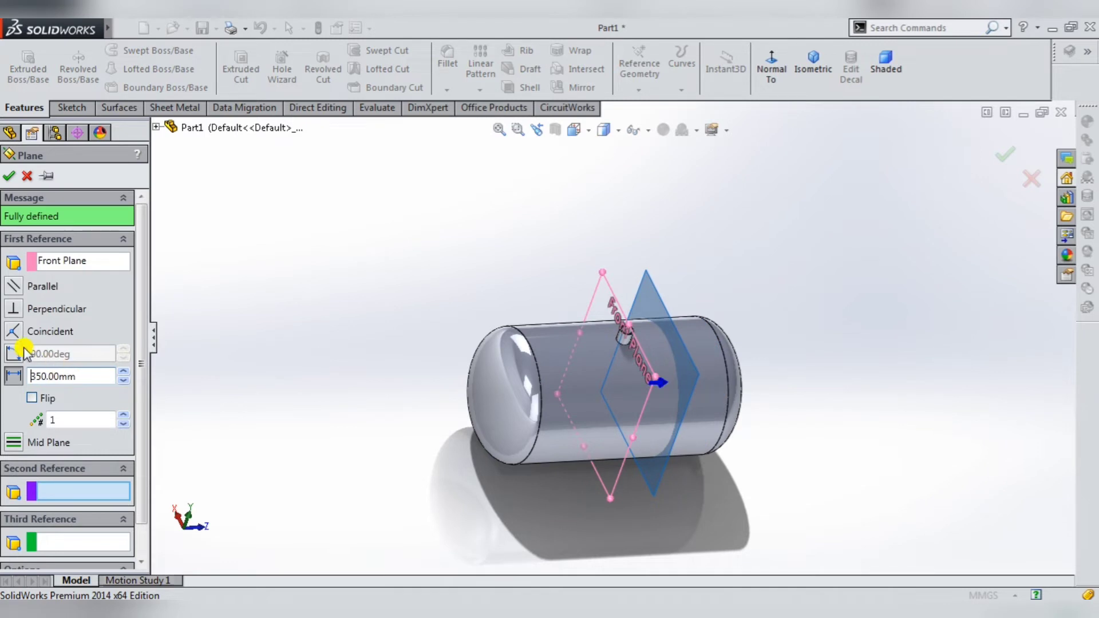
{"action": "left_click", "coordinate": [11, 178]}
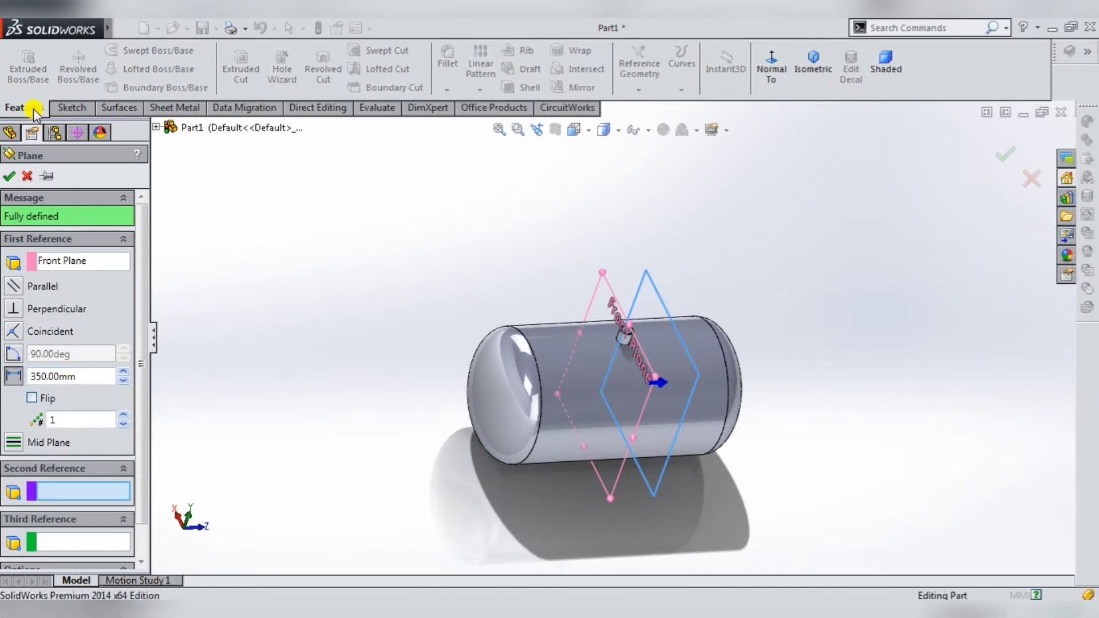
{"action": "middle_click_drag", "start_coordinate": [690, 380], "coordinate": [590, 343]}
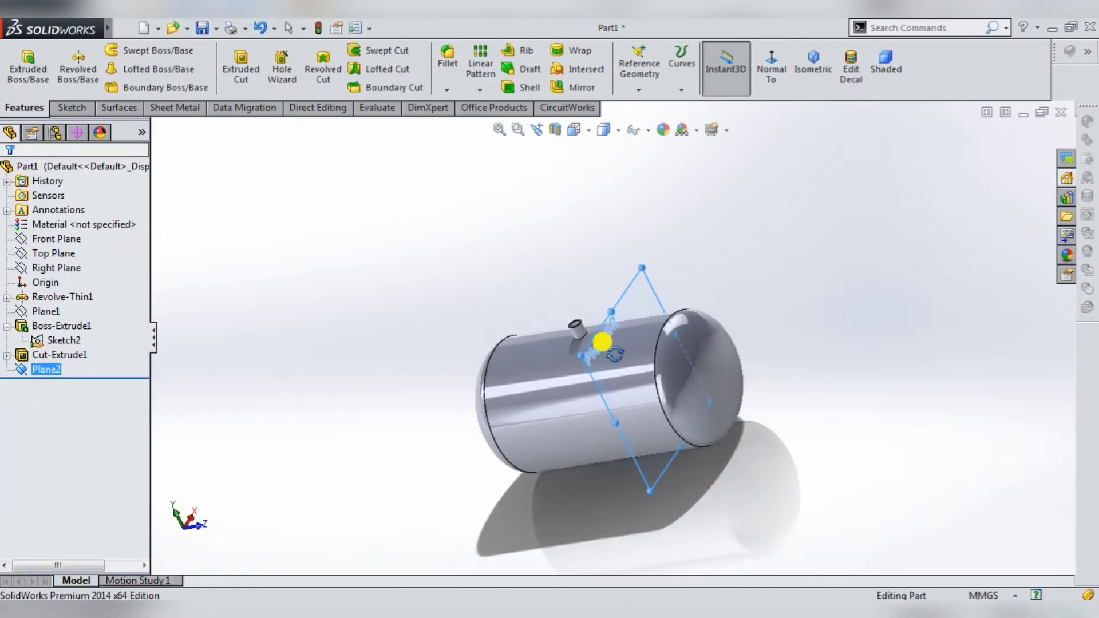
Step: Sketch on Plane2 in Normal To view and draw a circle centred at the origin
{"action": "left_click", "coordinate": [695, 239]}
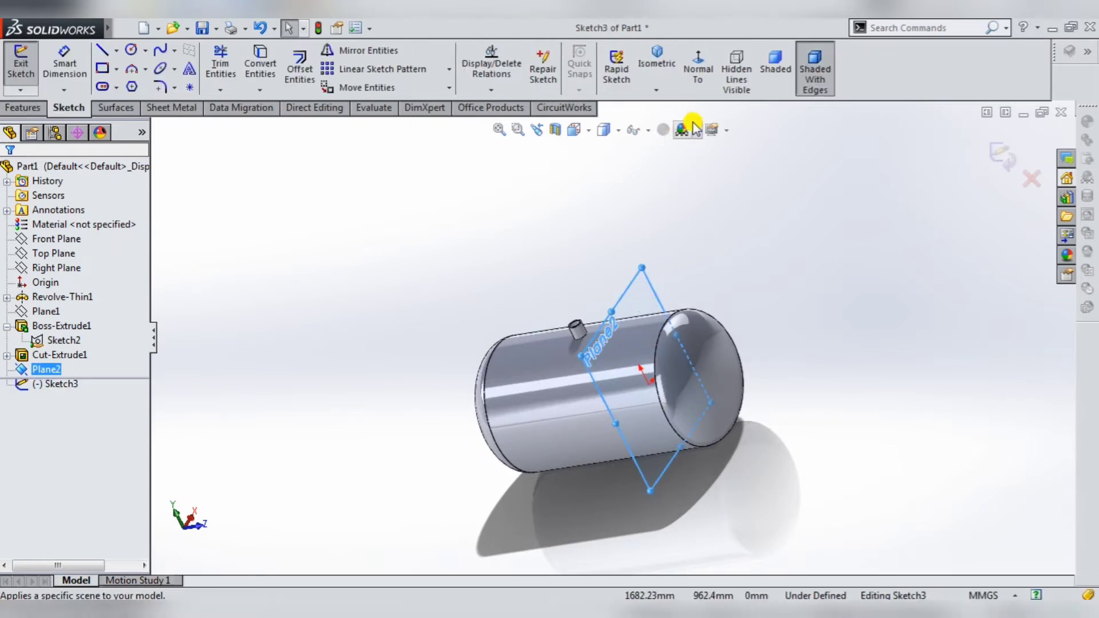
{"action": "left_click", "coordinate": [696, 86]}
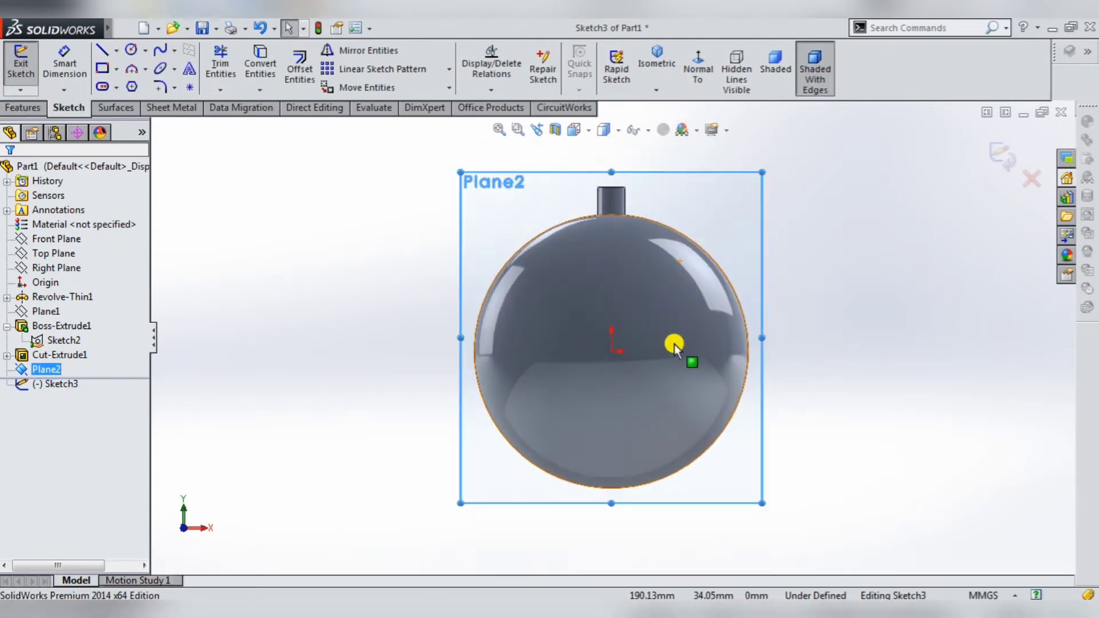
{"action": "left_click", "coordinate": [128, 53]}
{"action": "left_click", "coordinate": [612, 350]}
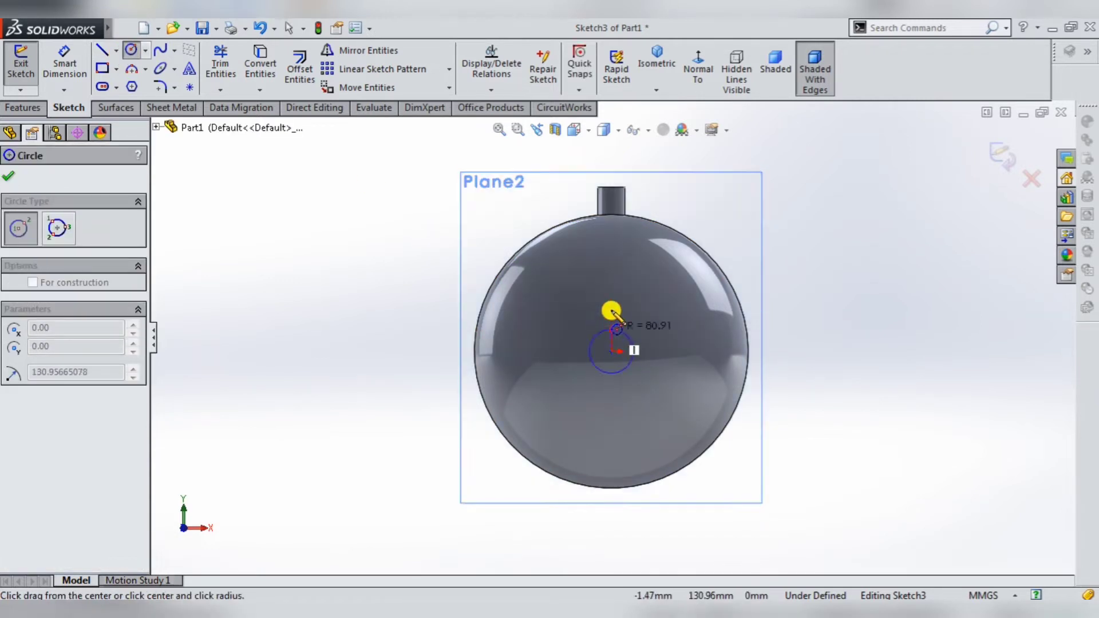
{"action": "left_click", "coordinate": [610, 202]}
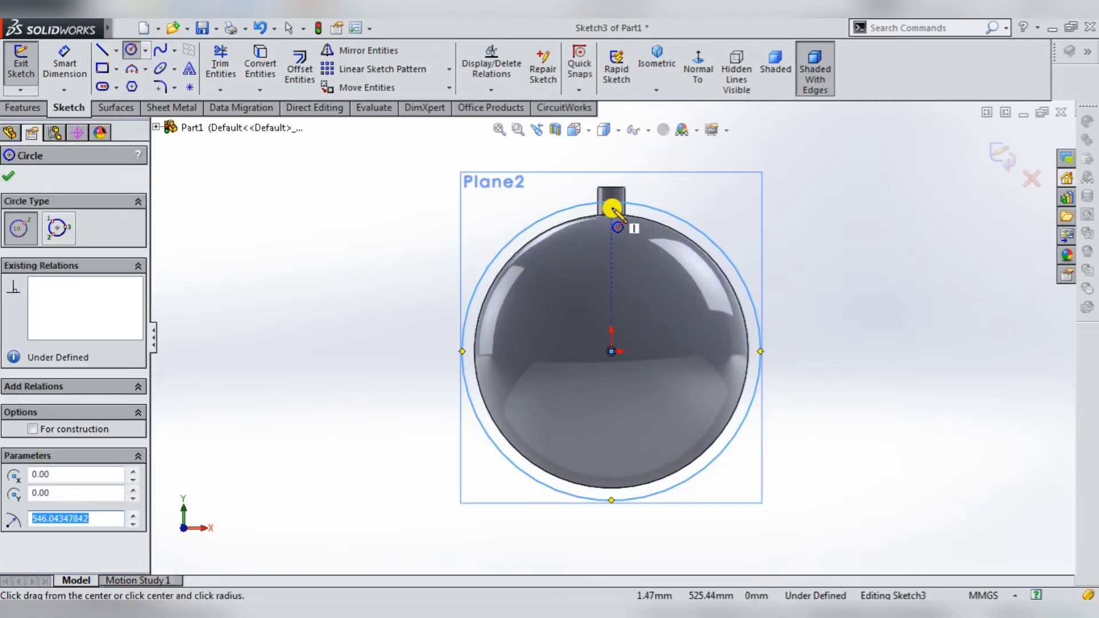
{"action": "left_click", "coordinate": [14, 175]}
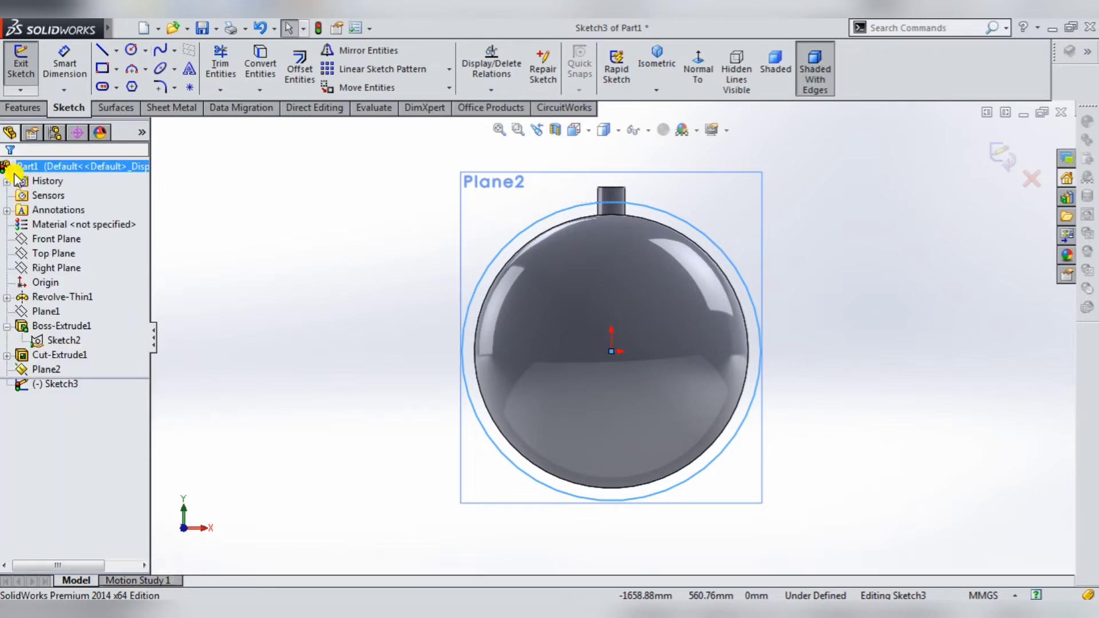
Step: Dimension the circle's diameter to 1010 mm
{"action": "left_click", "coordinate": [65, 63]}
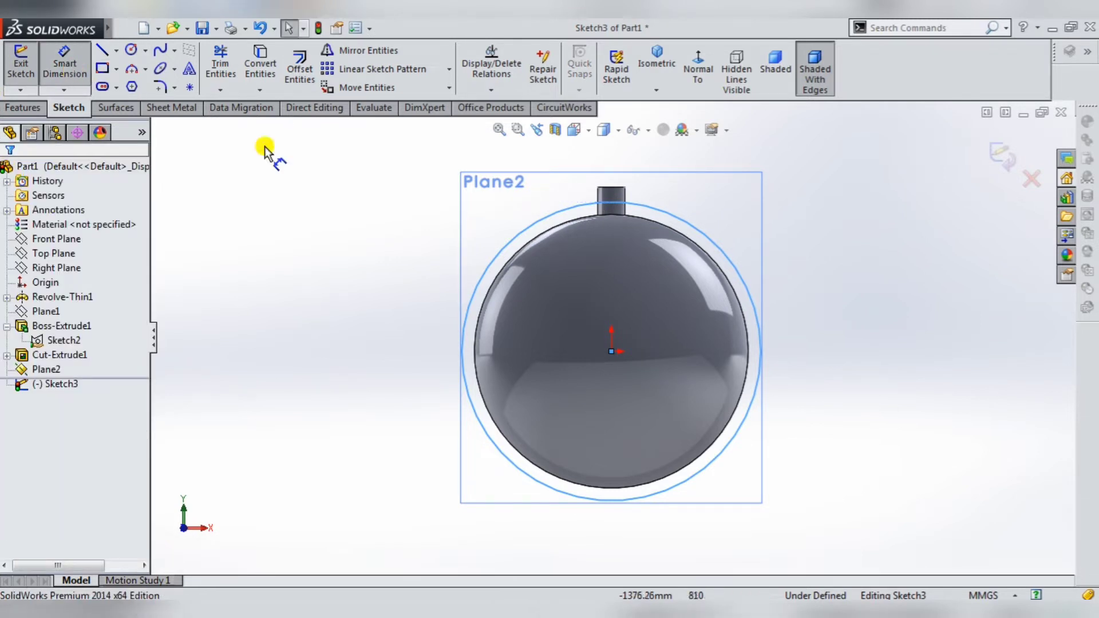
{"action": "left_click", "coordinate": [470, 301]}
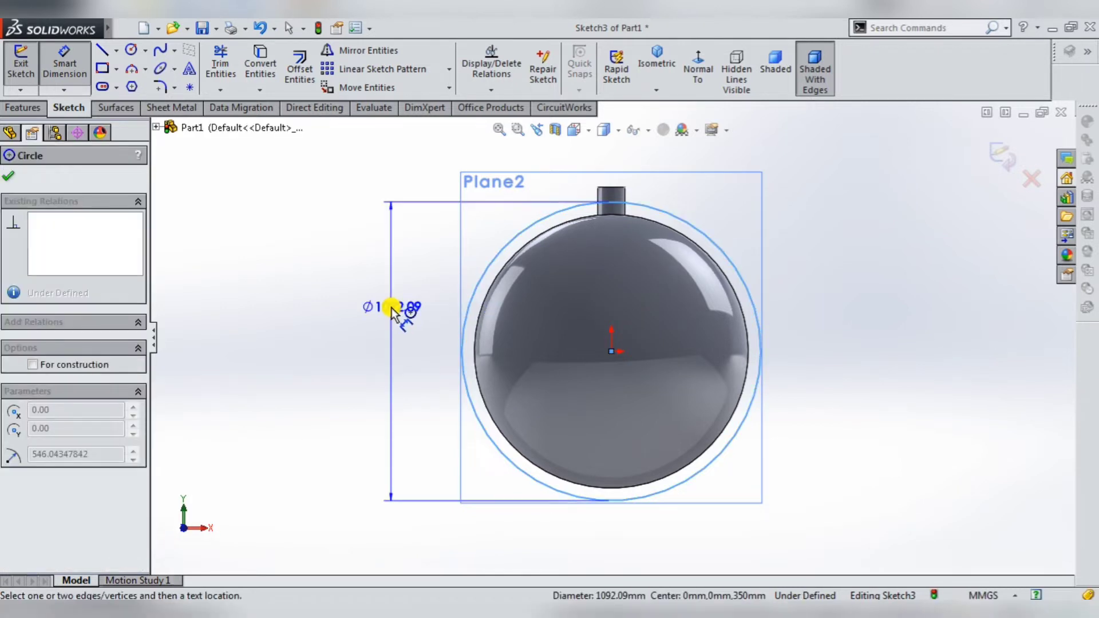
{"action": "left_click", "coordinate": [391, 307]}
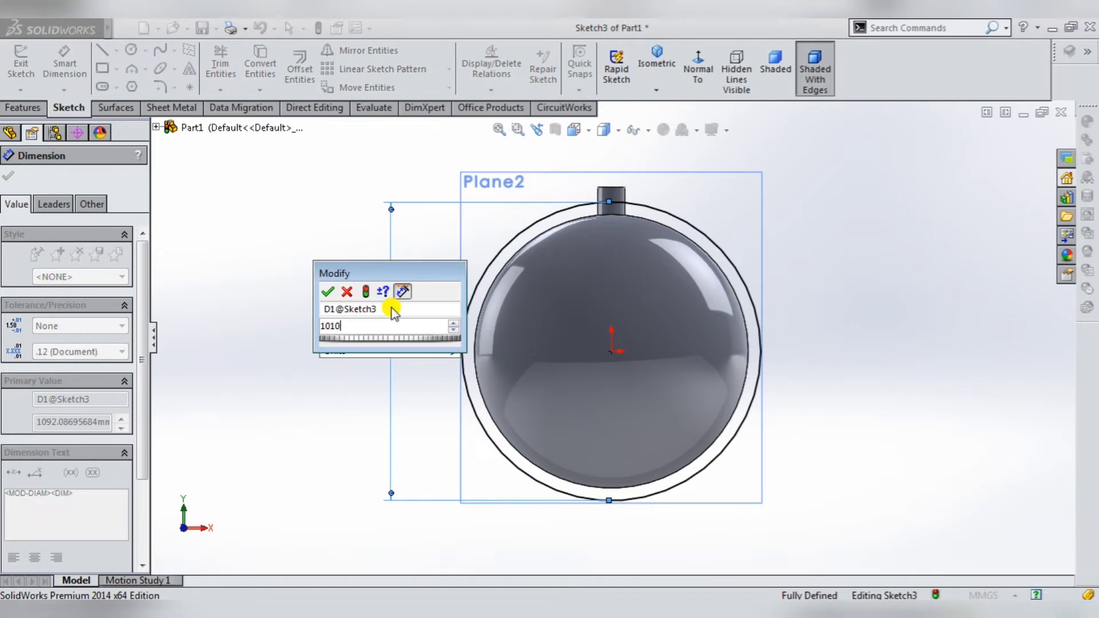
{"action": "type", "text": "1010"}
{"action": "key", "text": "Return"}
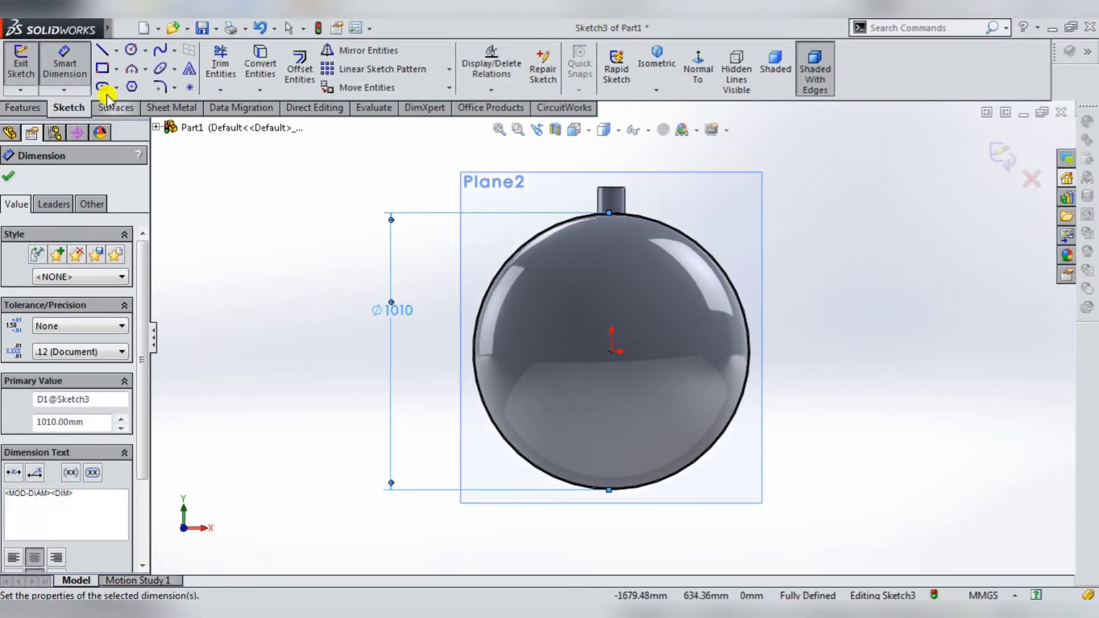
{"action": "left_click", "coordinate": [116, 50]}
Step: Draw a horizontal centreline and two diagonal centerlines down-left and down-right from the origin
{"action": "left_click", "coordinate": [109, 69]}
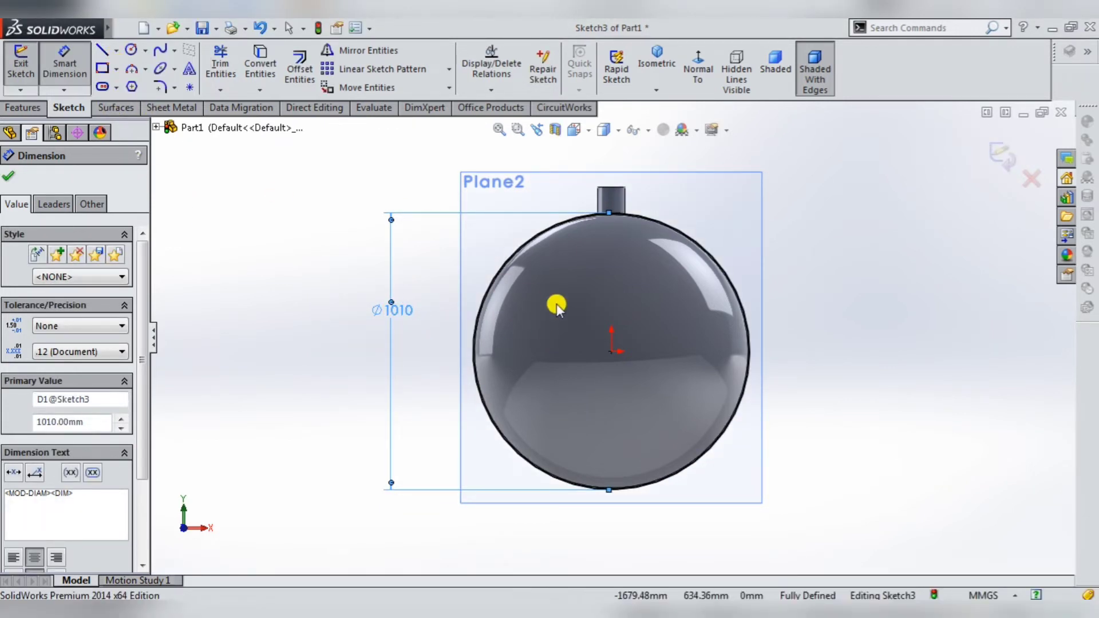
{"action": "left_click", "coordinate": [615, 352]}
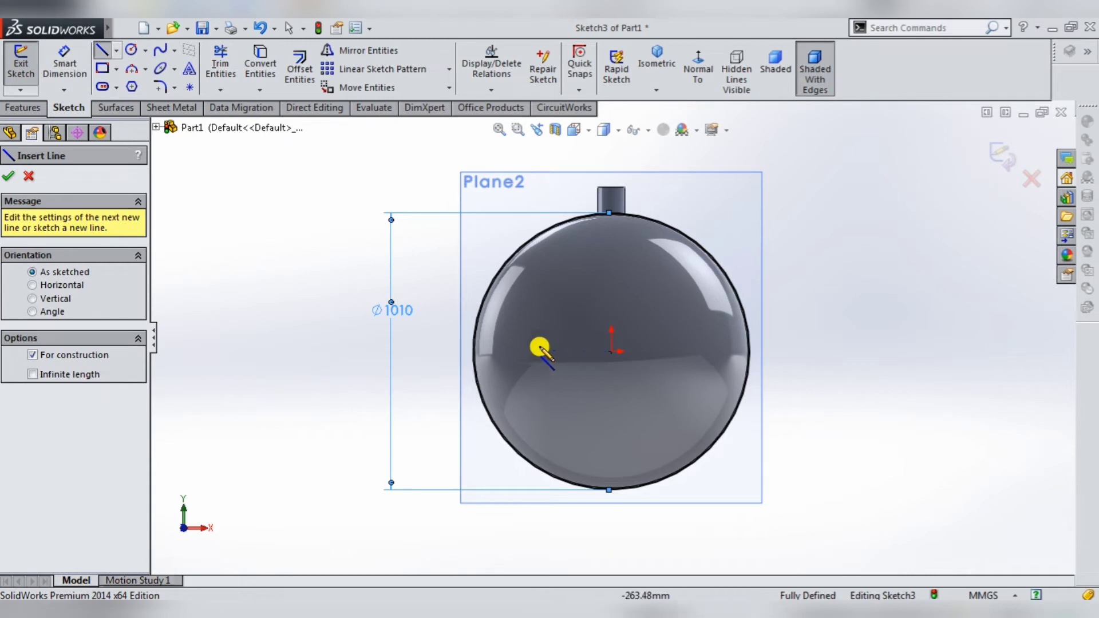
{"action": "left_click", "coordinate": [416, 353]}
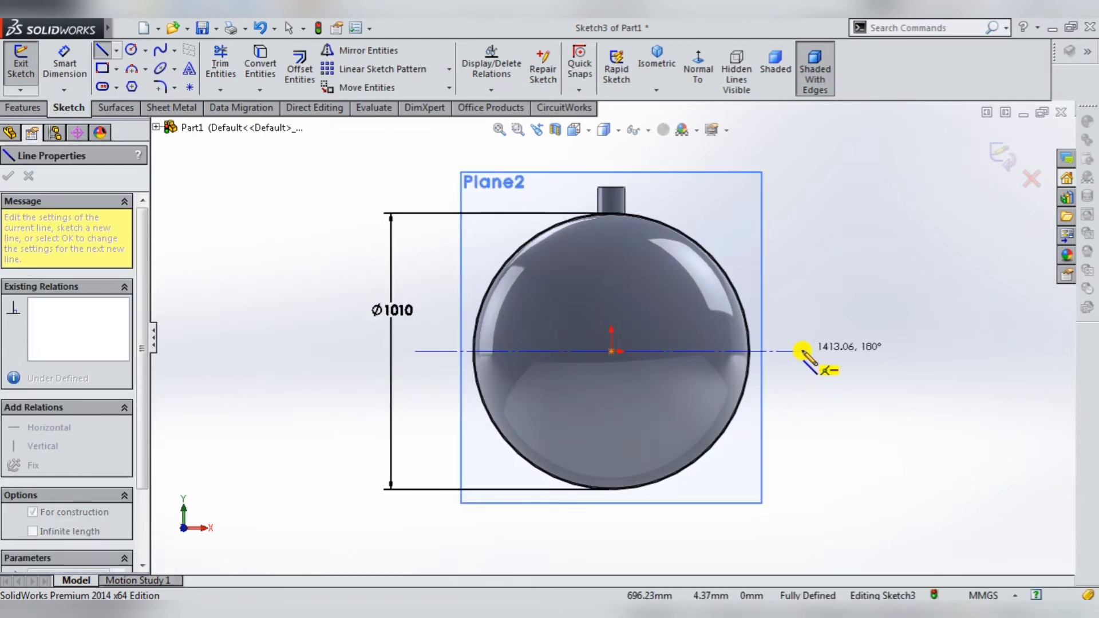
{"action": "double_click", "coordinate": [802, 351]}
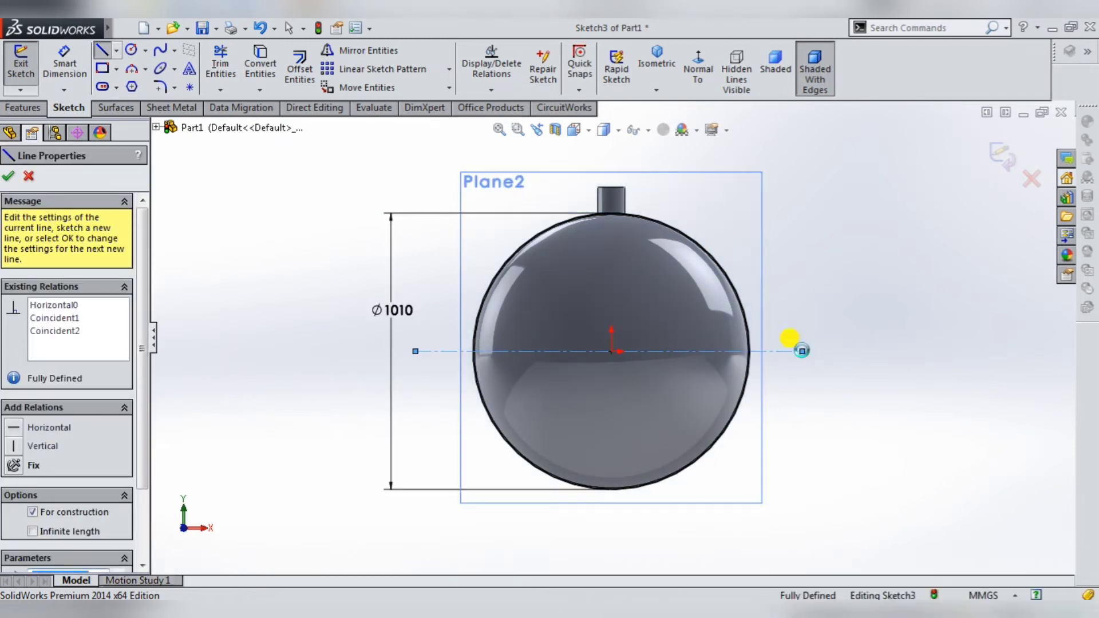
{"action": "key", "text": "Escape"}
{"action": "key", "text": "s"}
{"action": "left_click", "coordinate": [832, 384]}
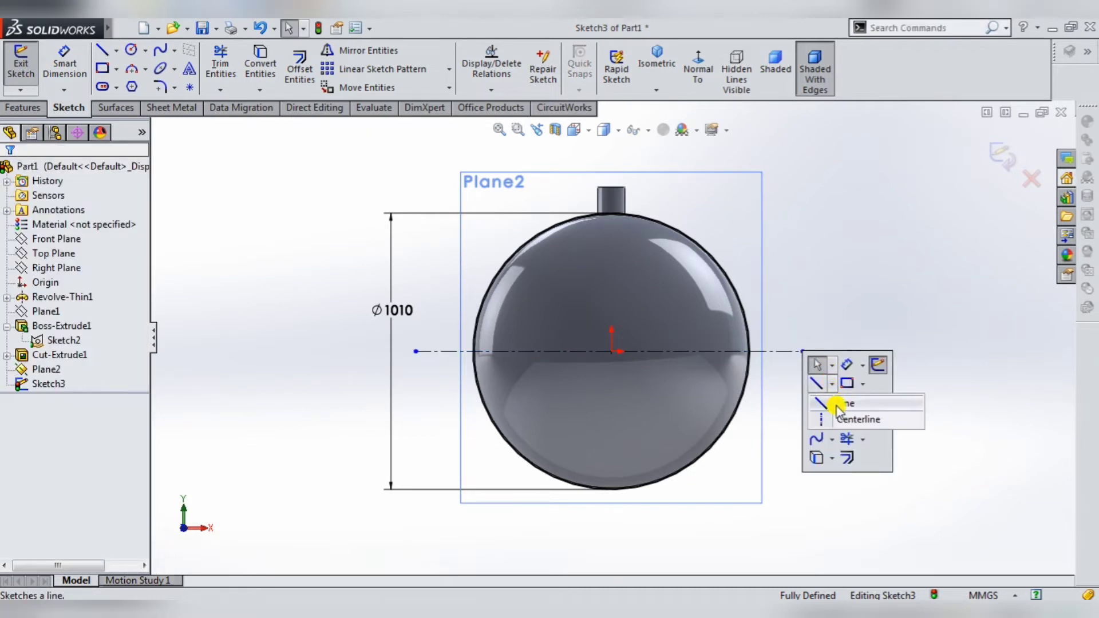
{"action": "left_click", "coordinate": [836, 420]}
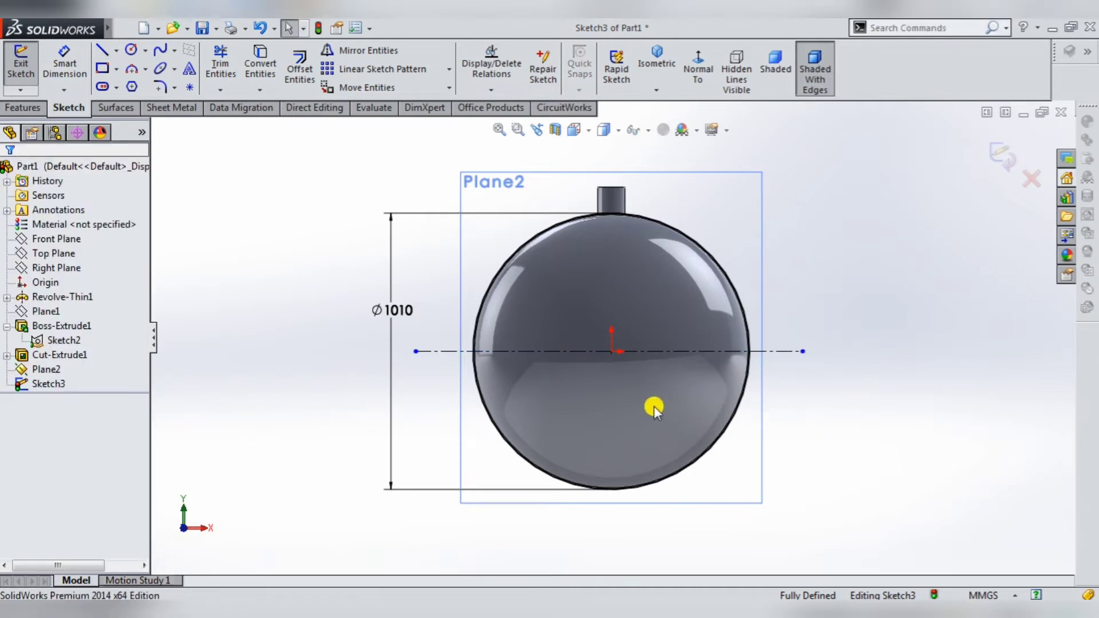
{"action": "left_click", "coordinate": [611, 359]}
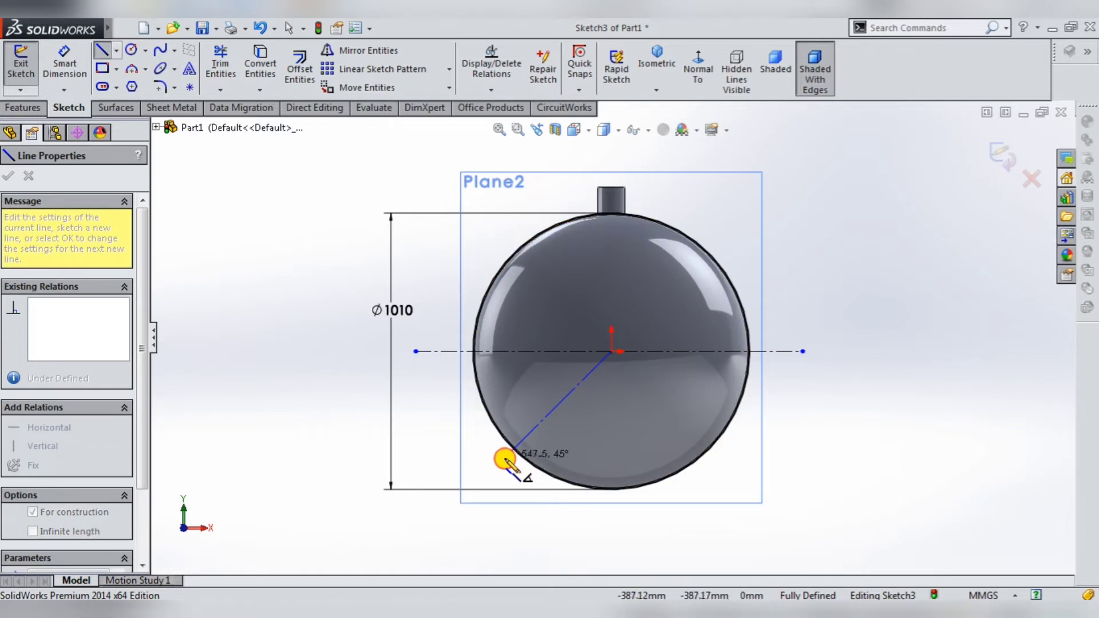
{"action": "double_click", "coordinate": [480, 449]}
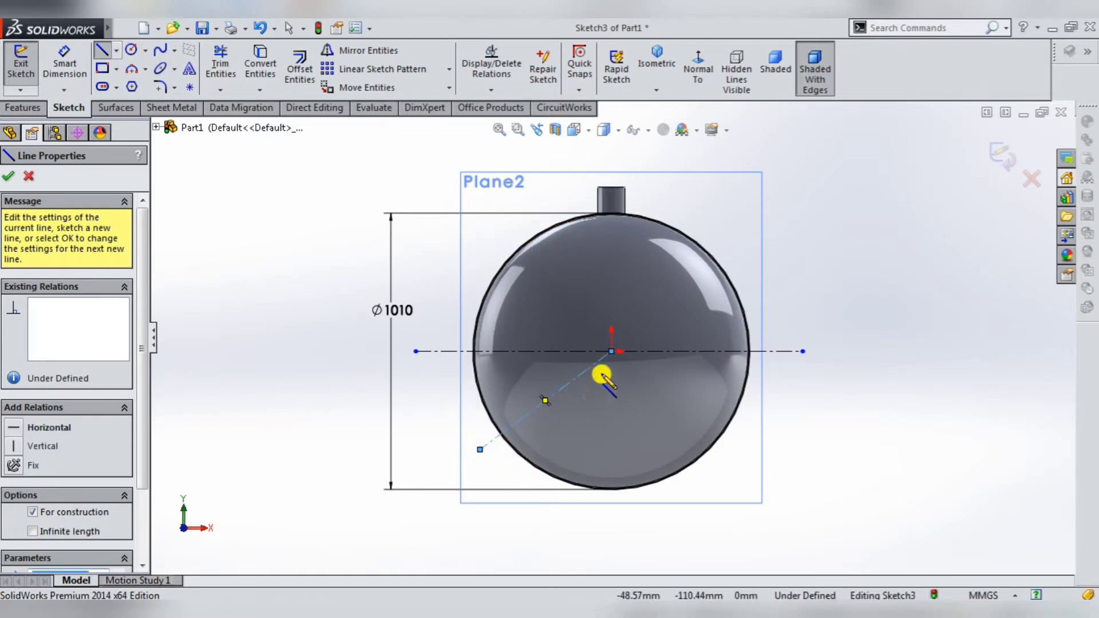
{"action": "left_click", "coordinate": [611, 351]}
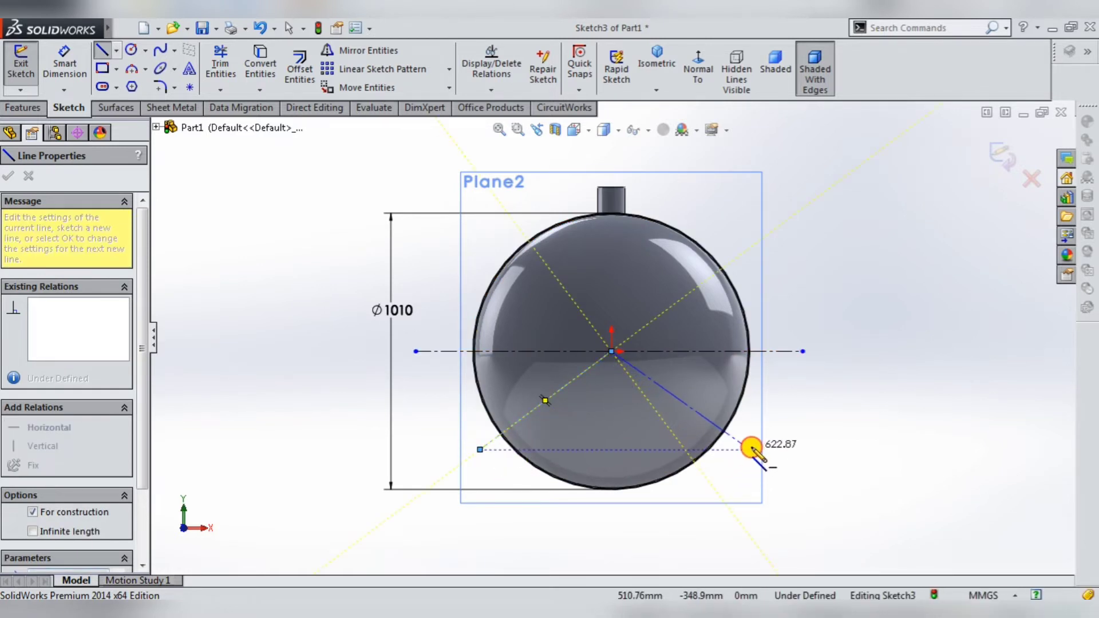
{"action": "double_click", "coordinate": [751, 449]}
Step: Dimension both diagonal centerlines at 22.5° below the horizontal centreline
{"action": "right_click", "coordinate": [657, 424]}
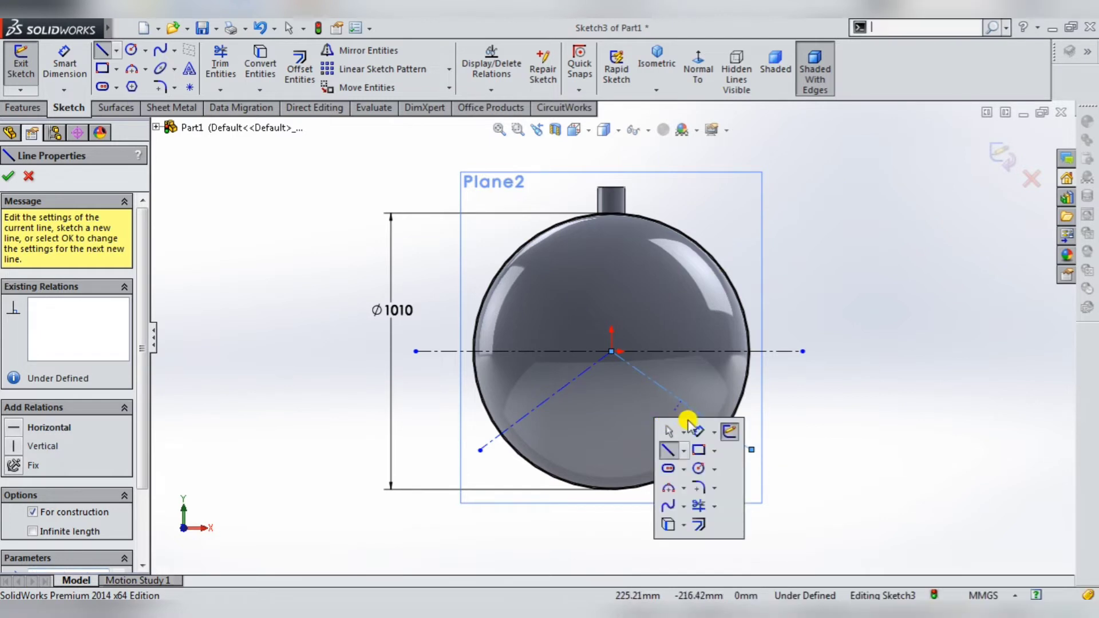
{"action": "left_click", "coordinate": [694, 433]}
{"action": "left_click", "coordinate": [539, 355]}
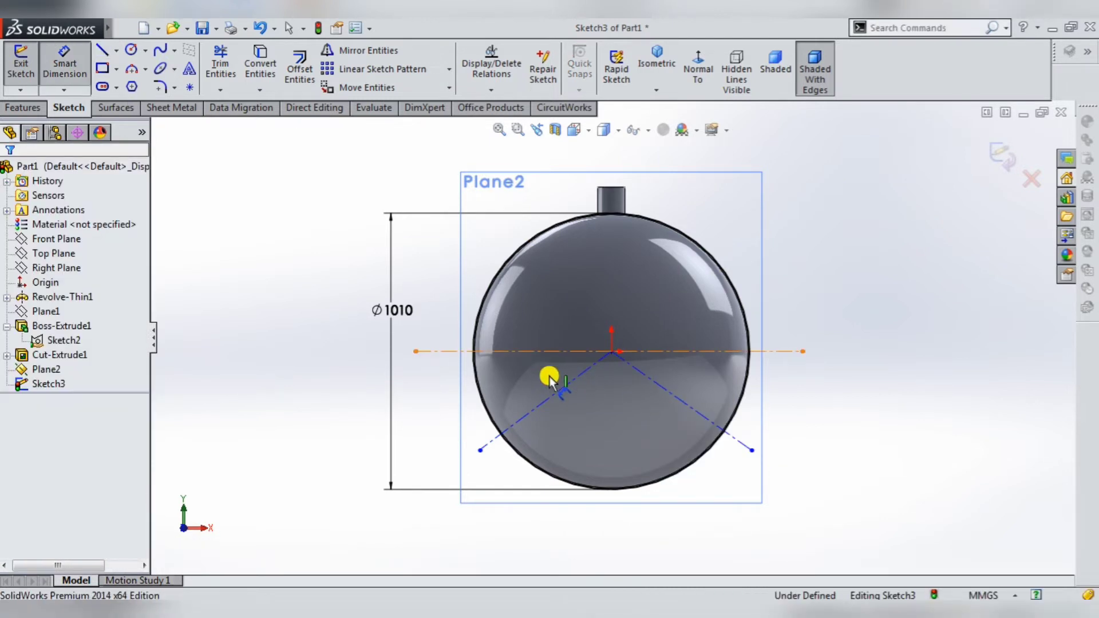
{"action": "left_click", "coordinate": [554, 392]}
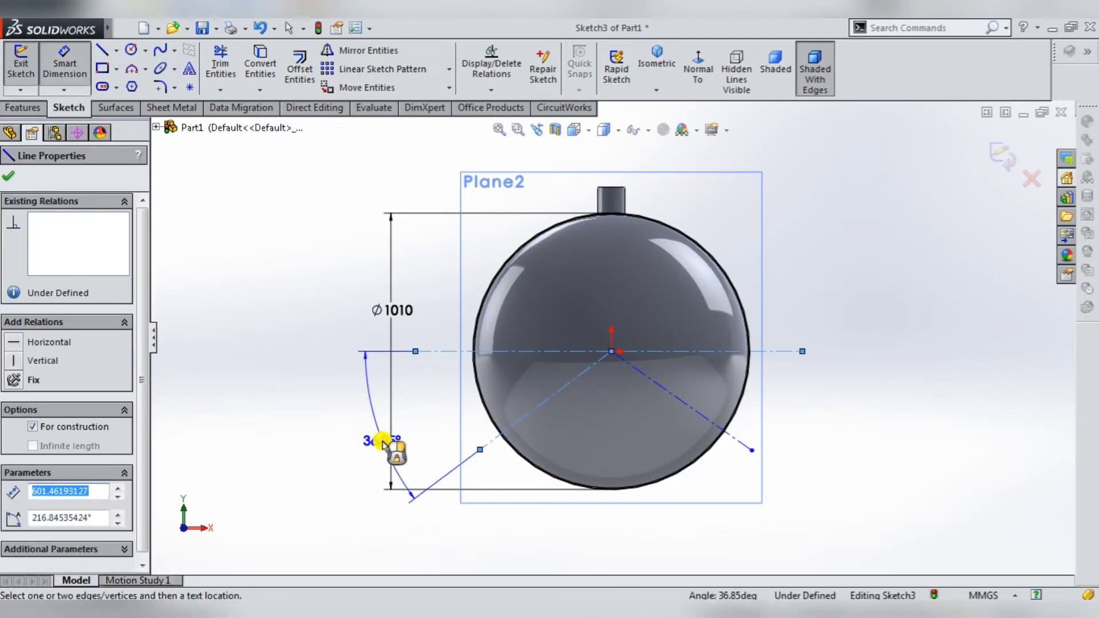
{"action": "left_click", "coordinate": [391, 444]}
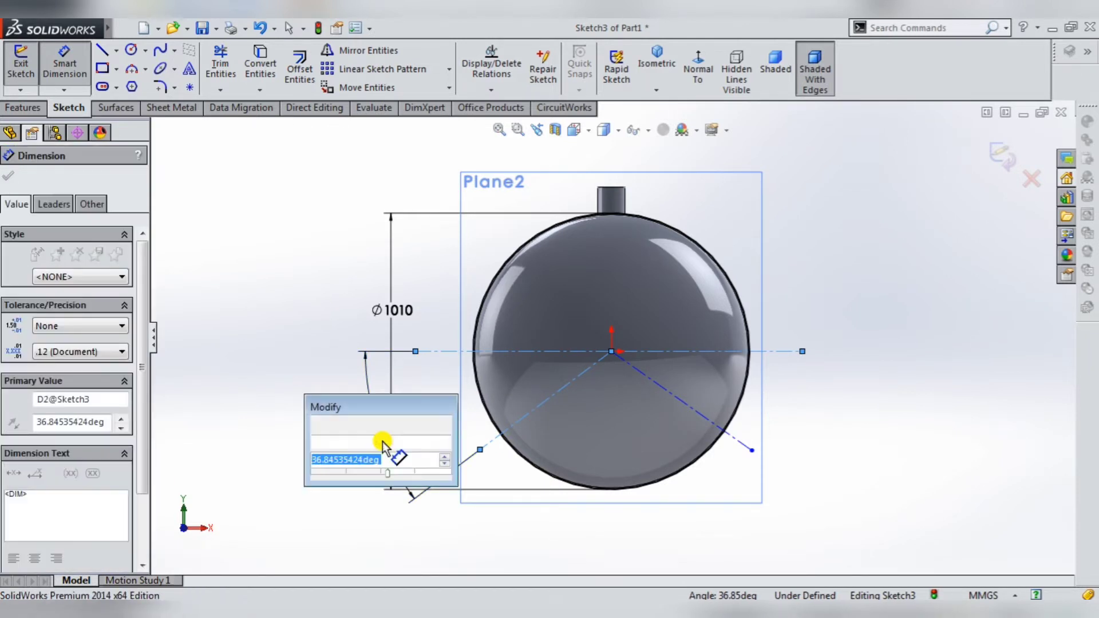
{"action": "type", "text": "22.5"}
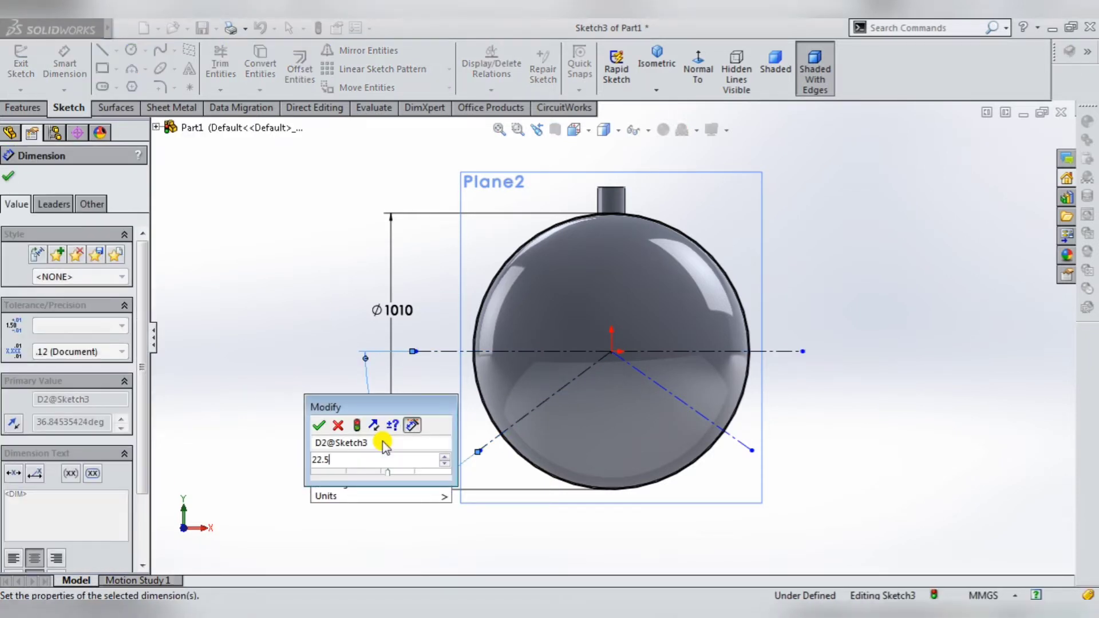
{"action": "key", "text": "Return"}
{"action": "left_click", "coordinate": [677, 360]}
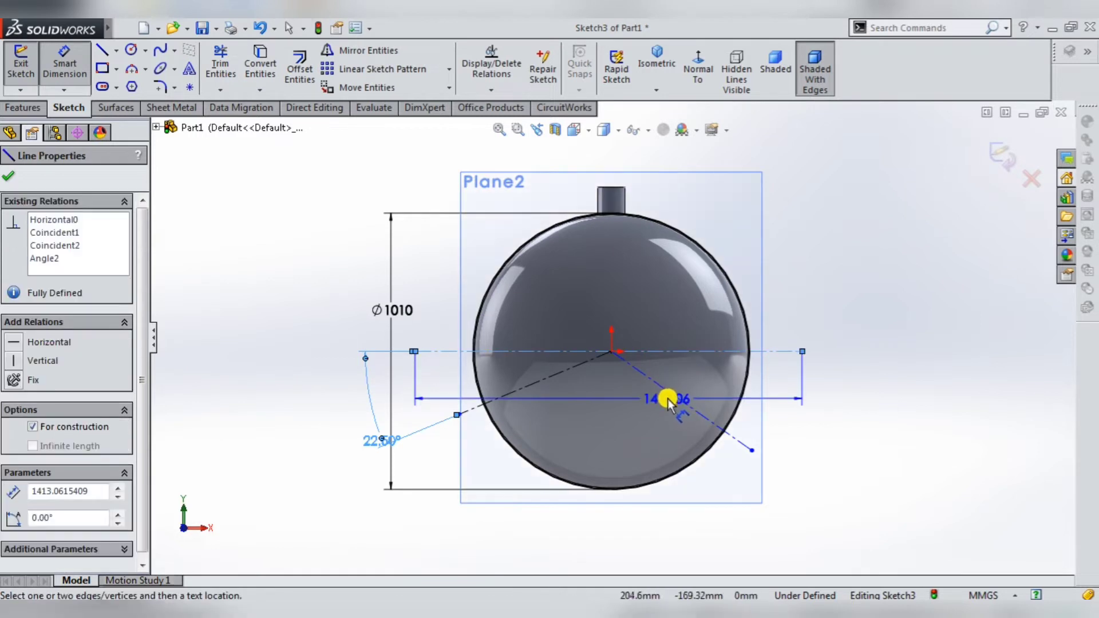
{"action": "left_click", "coordinate": [668, 391]}
{"action": "left_click", "coordinate": [858, 423]}
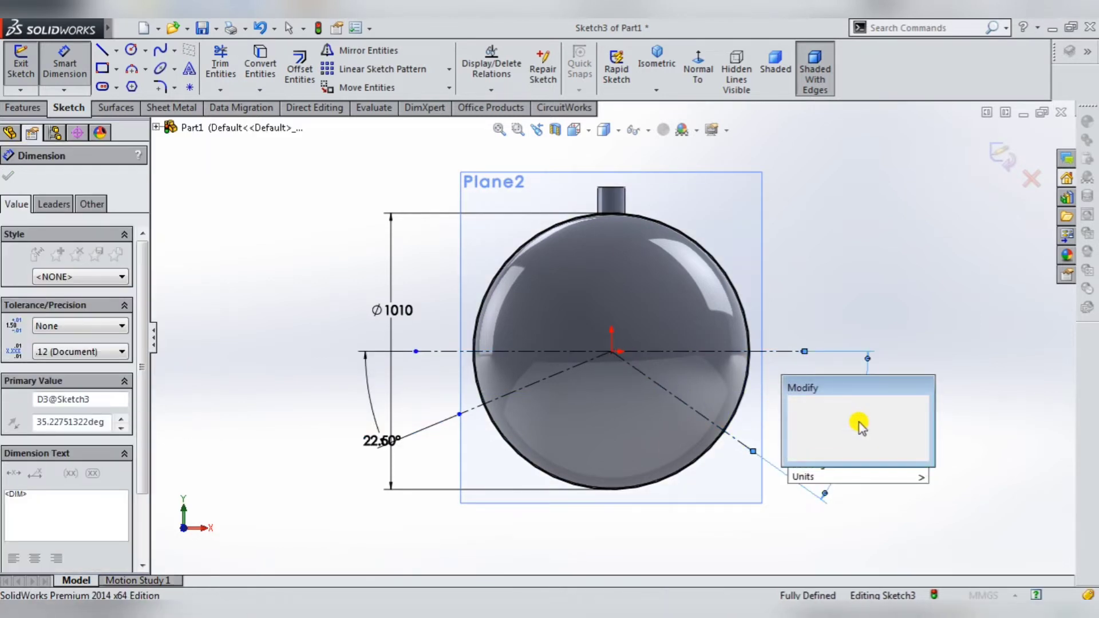
{"action": "key", "text": "Return"}
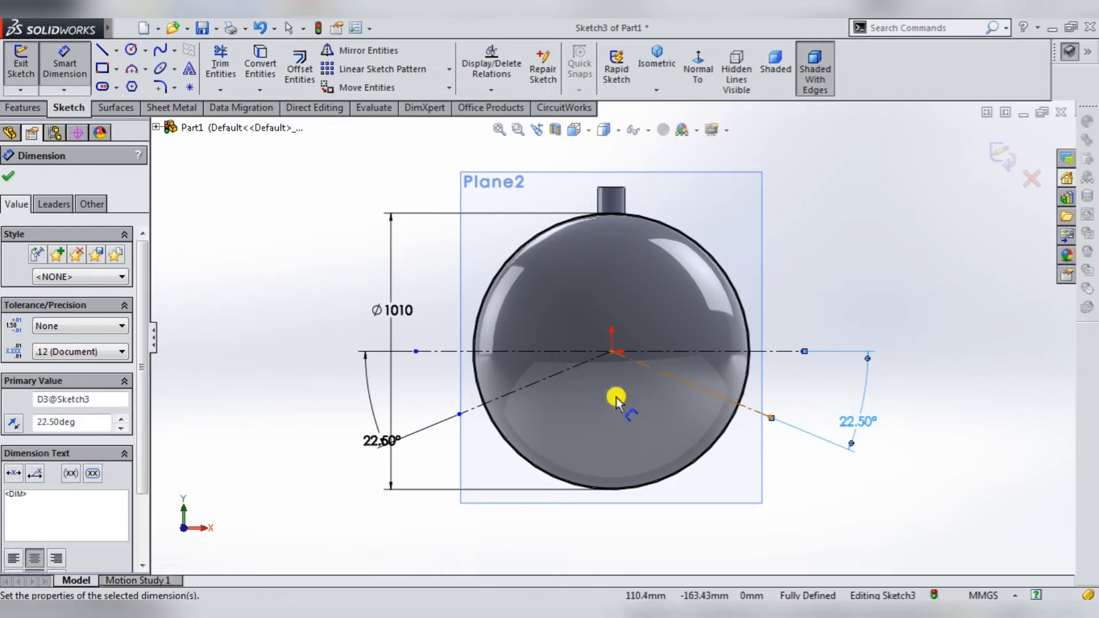
{"action": "left_click", "coordinate": [11, 175]}
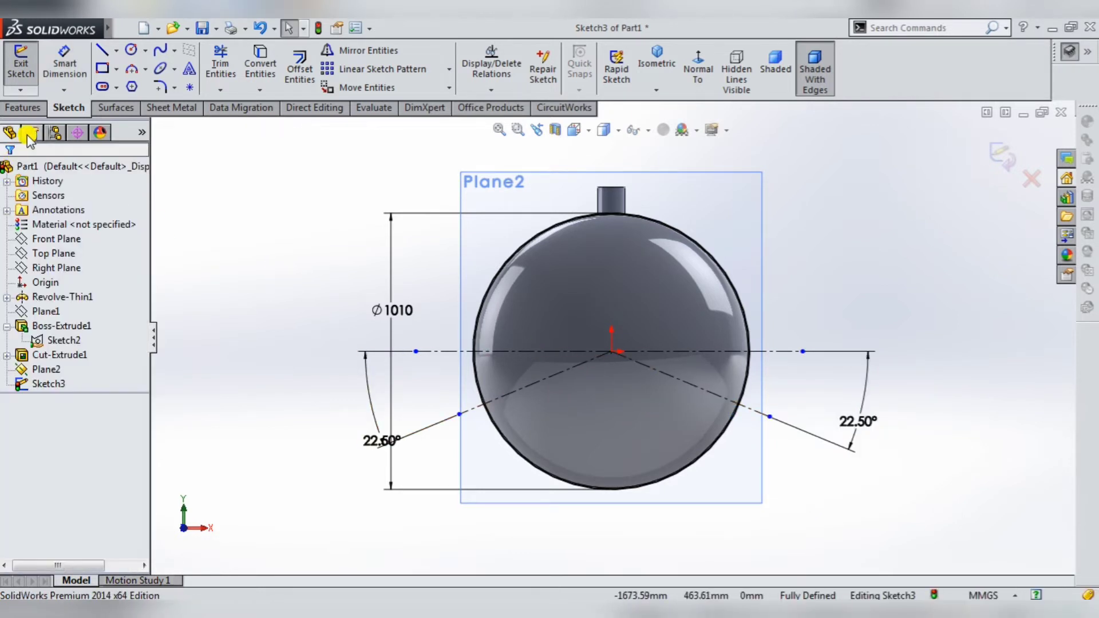
Step: Trim the circle's upper arc and the small lower-right segment, keeping the lower arc
{"action": "left_click", "coordinate": [220, 66]}
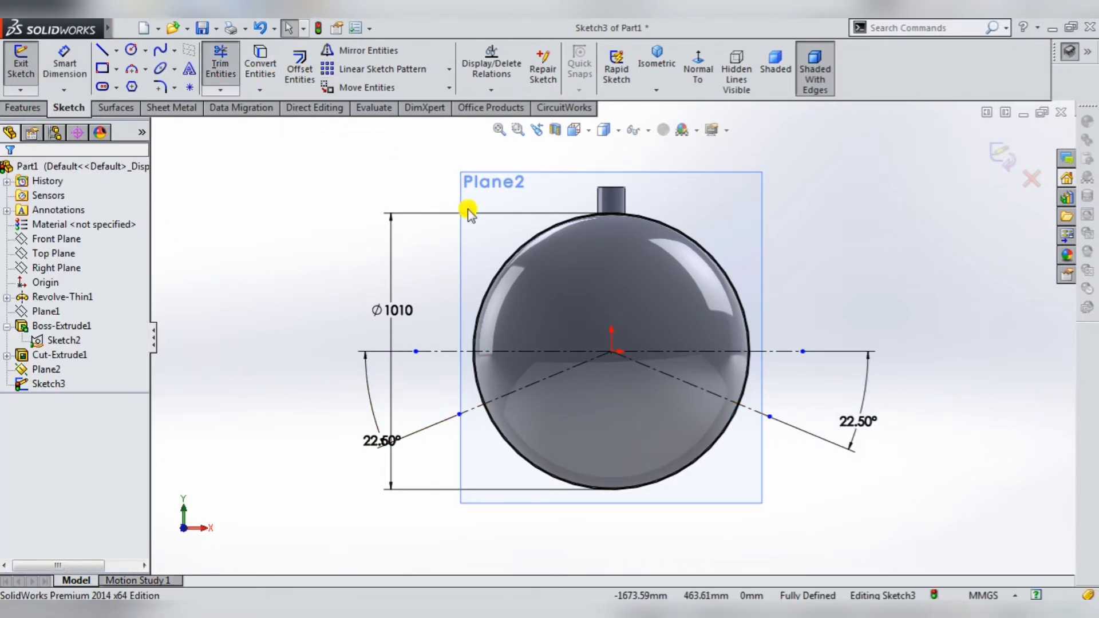
{"action": "left_click", "coordinate": [482, 304]}
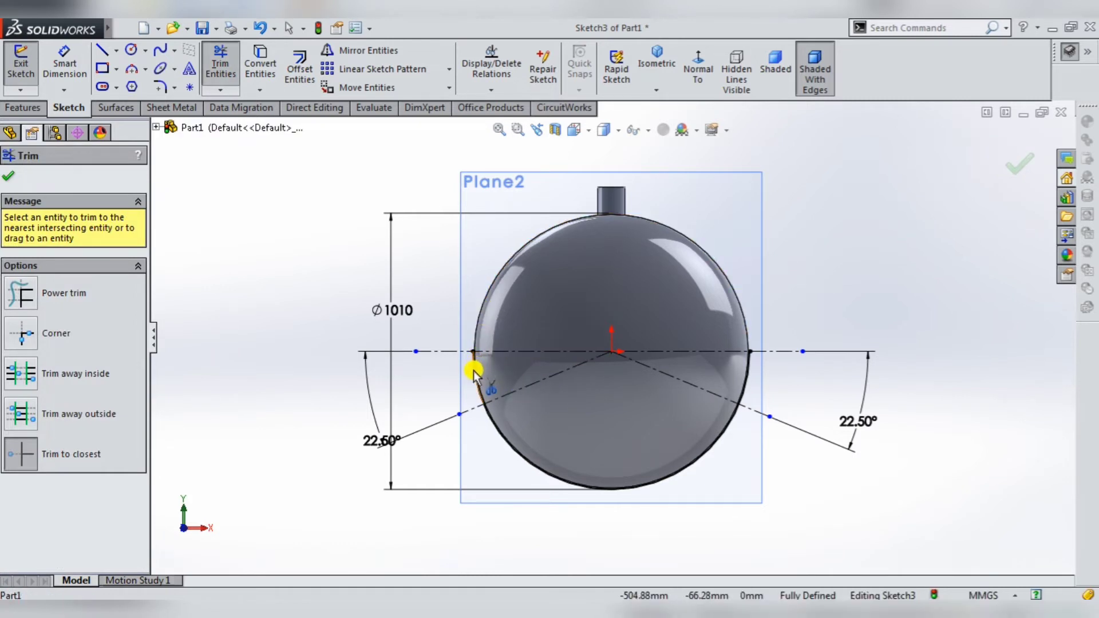
{"action": "left_click", "coordinate": [748, 380]}
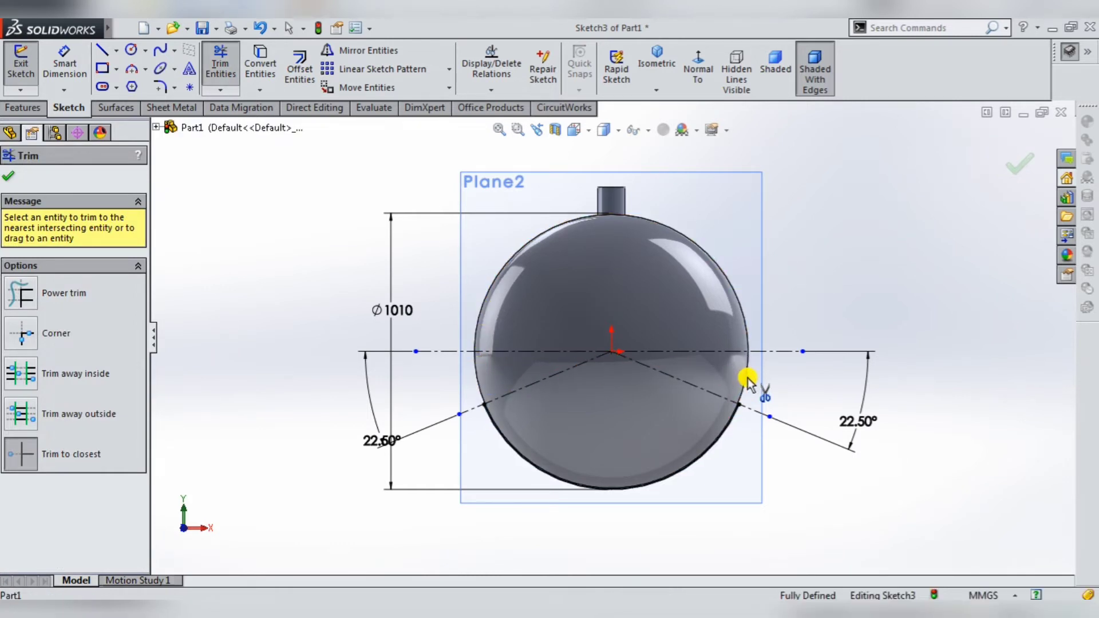
{"action": "key", "text": "Escape"}
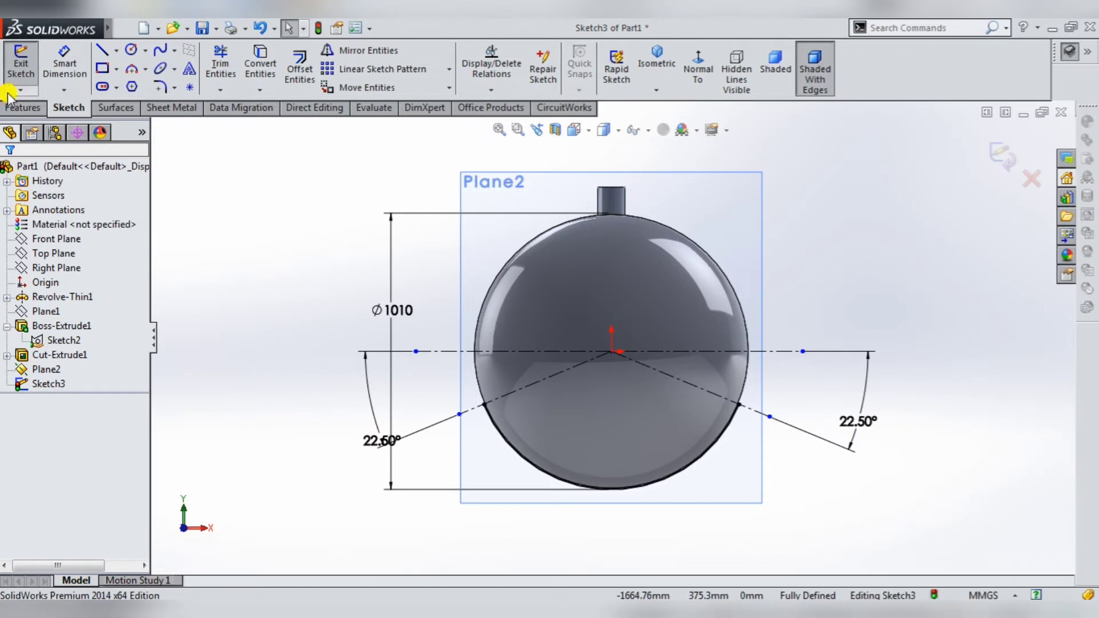
{"action": "left_click", "coordinate": [23, 108]}
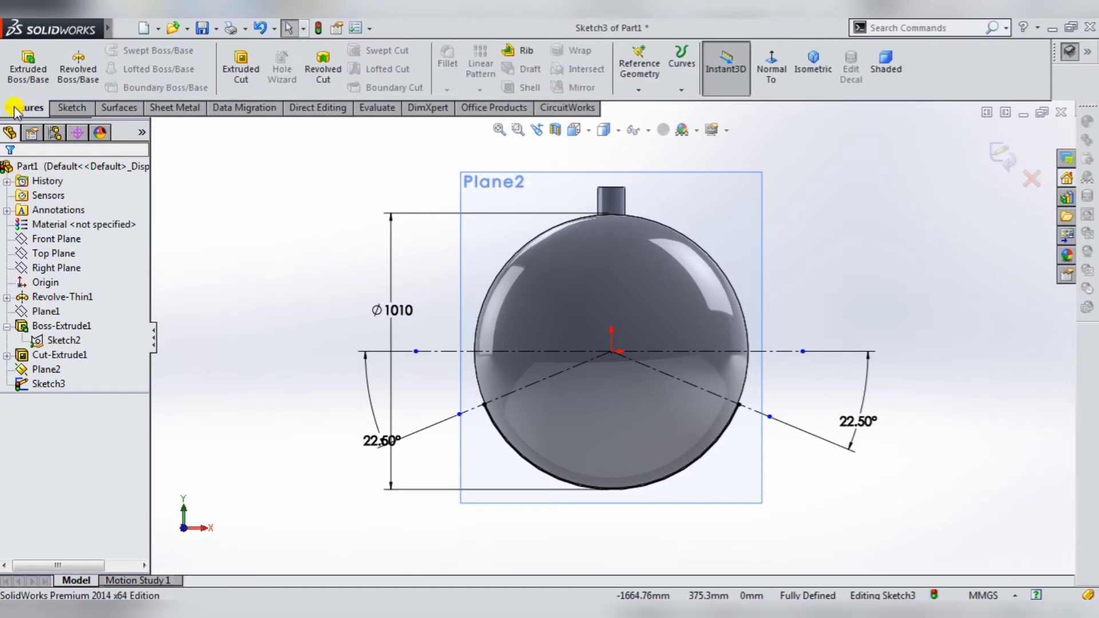
Step: Extrude the trimmed arc 200 mm blind as a 10 mm thin feature, reversed direction
{"action": "left_click", "coordinate": [29, 75]}
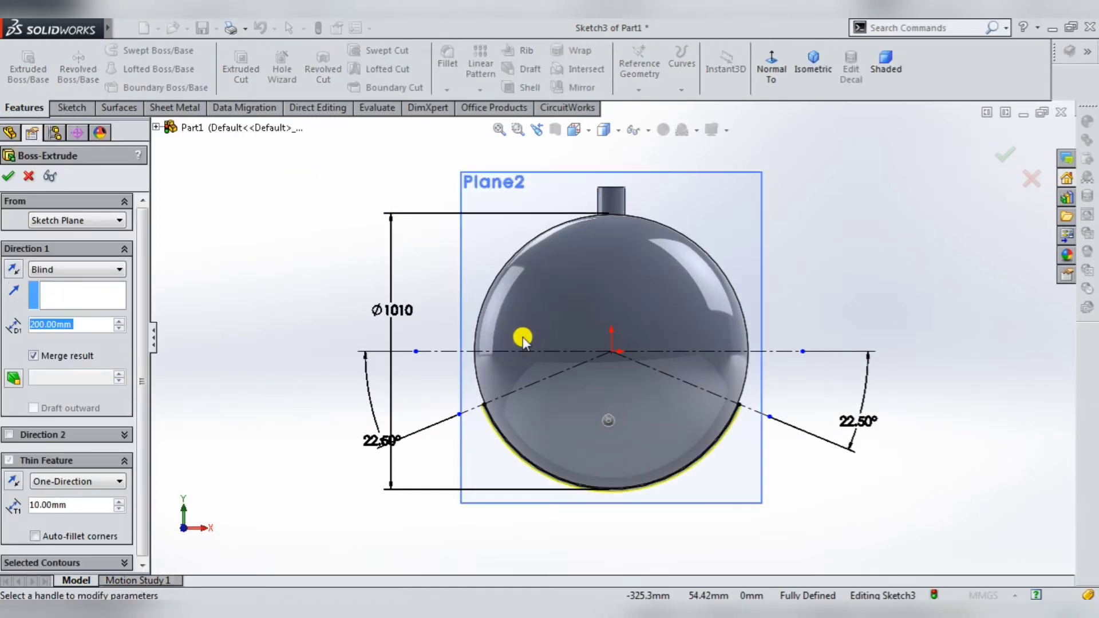
{"action": "middle_click_drag", "start_coordinate": [591, 371], "coordinate": [596, 349]}
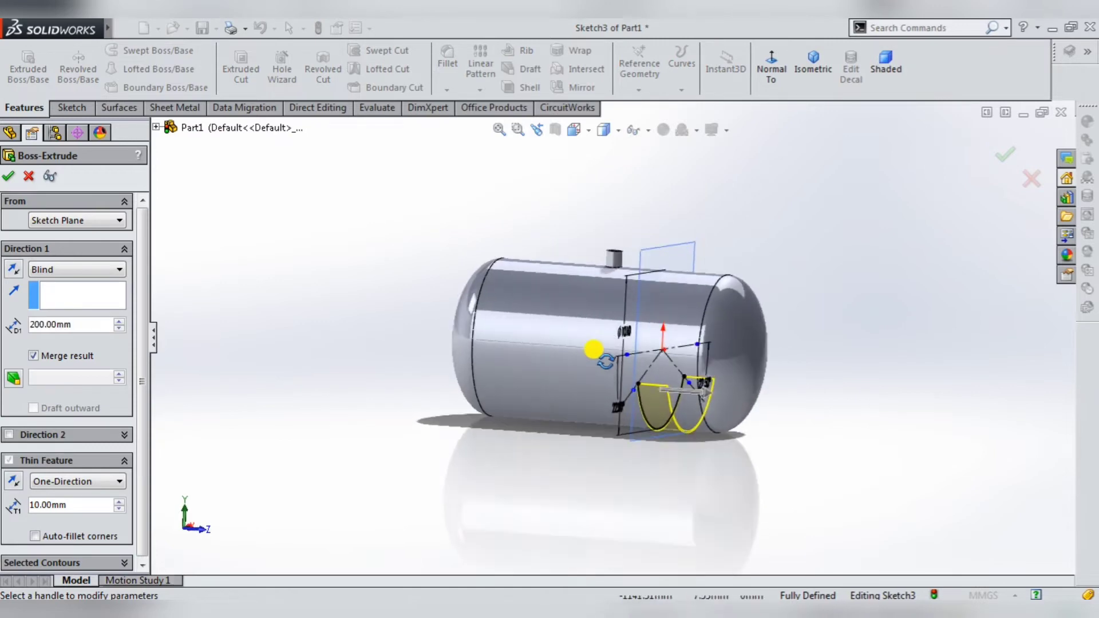
{"action": "scroll", "coordinate": [699, 408], "scroll_direction": "down", "scroll_amount": 3}
{"action": "mouse_move", "coordinate": [699, 407]}
{"action": "middle_mouse_down"}
{"action": "mouse_move", "coordinate": [632, 422]}
{"action": "mouse_move", "coordinate": [633, 407]}
{"action": "mouse_move", "coordinate": [584, 387]}
{"action": "mouse_move", "coordinate": [584, 400]}
{"action": "mouse_move", "coordinate": [590, 388]}
{"action": "middle_mouse_up"}
{"action": "scroll", "coordinate": [630, 404], "scroll_direction": "down", "scroll_amount": 3}
{"action": "scroll", "coordinate": [612, 395], "scroll_direction": "down", "scroll_amount": 2}
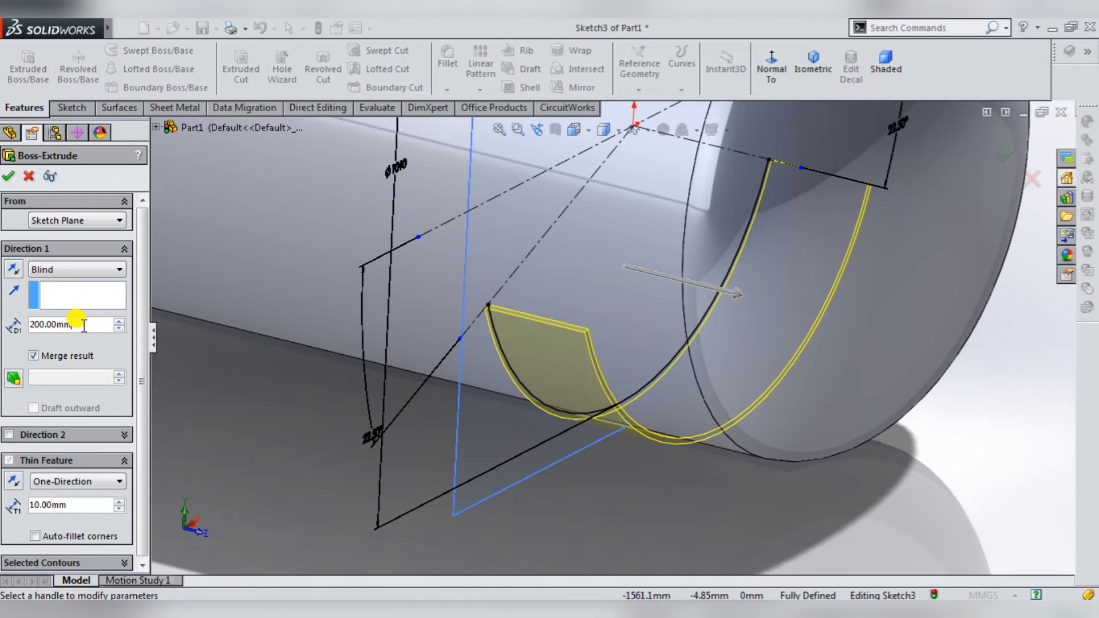
{"action": "left_click", "coordinate": [13, 269]}
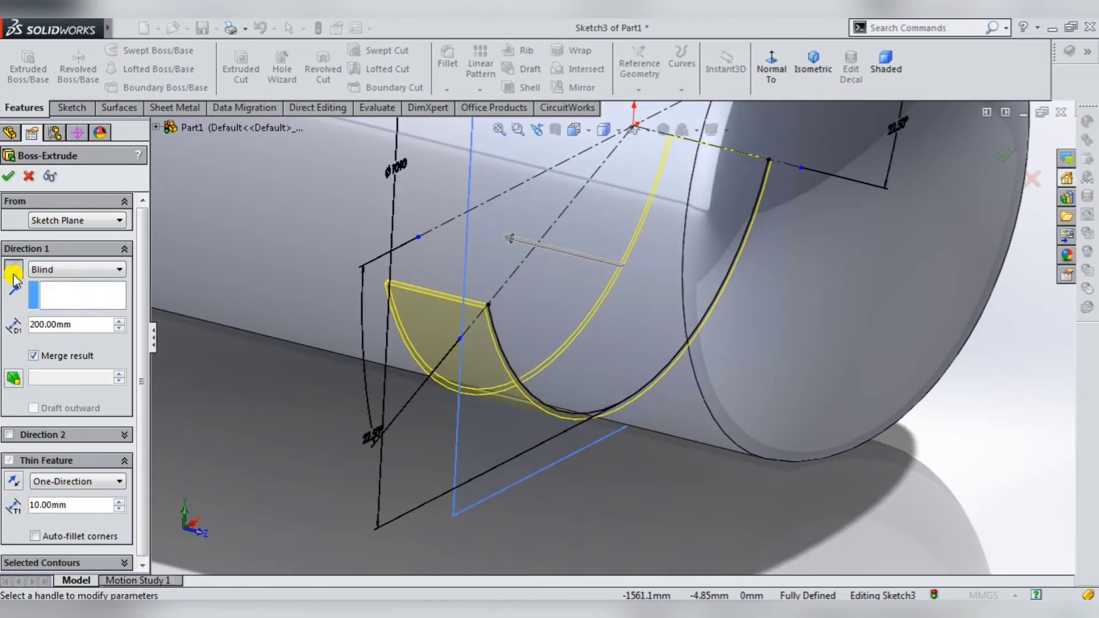
{"action": "mouse_move", "coordinate": [288, 317]}
{"action": "middle_mouse_down"}
{"action": "mouse_move", "coordinate": [458, 337]}
{"action": "mouse_move", "coordinate": [474, 365]}
{"action": "mouse_move", "coordinate": [515, 370]}
{"action": "middle_mouse_up"}
{"action": "scroll", "coordinate": [515, 366], "scroll_direction": "down", "scroll_amount": 2}
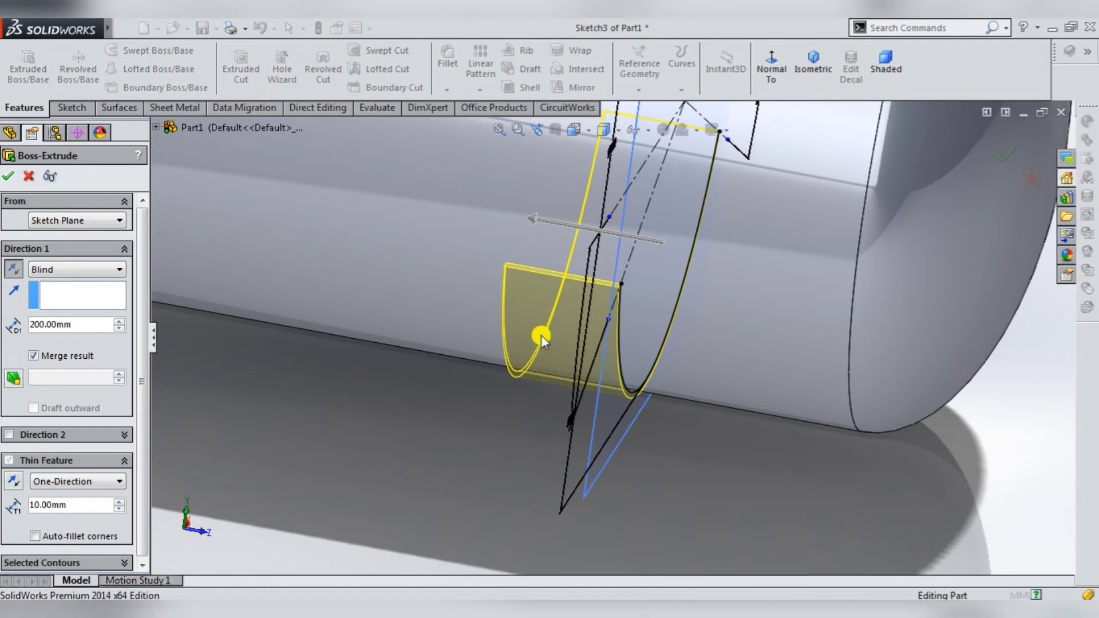
{"action": "key", "text": "Return"}
{"action": "mouse_move", "coordinate": [598, 328]}
{"action": "middle_mouse_down"}
{"action": "mouse_move", "coordinate": [582, 348]}
{"action": "mouse_move", "coordinate": [606, 400]}
{"action": "mouse_move", "coordinate": [612, 392]}
{"action": "middle_mouse_up"}
{"action": "scroll", "coordinate": [611, 391], "scroll_direction": "up", "scroll_amount": 5}
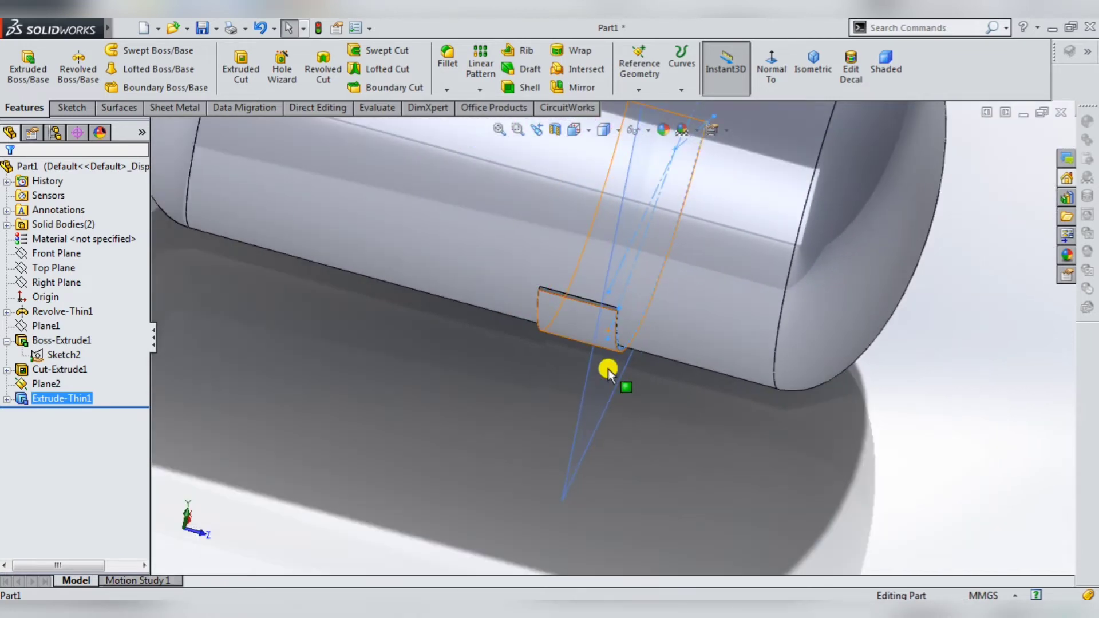
{"action": "left_click", "coordinate": [605, 383]}
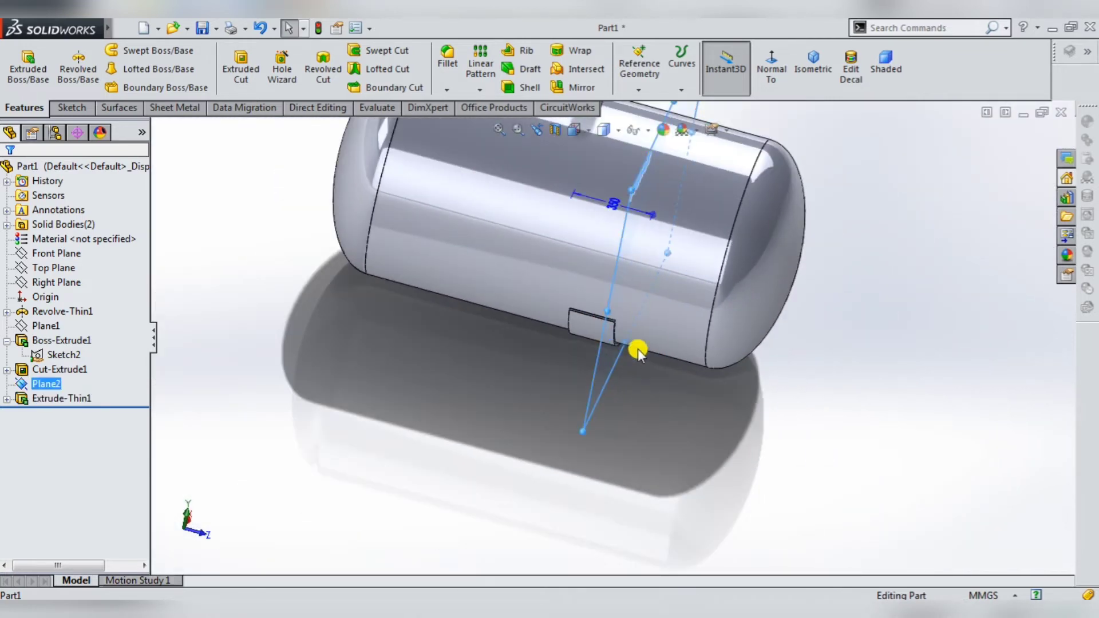
{"action": "left_click", "coordinate": [676, 331]}
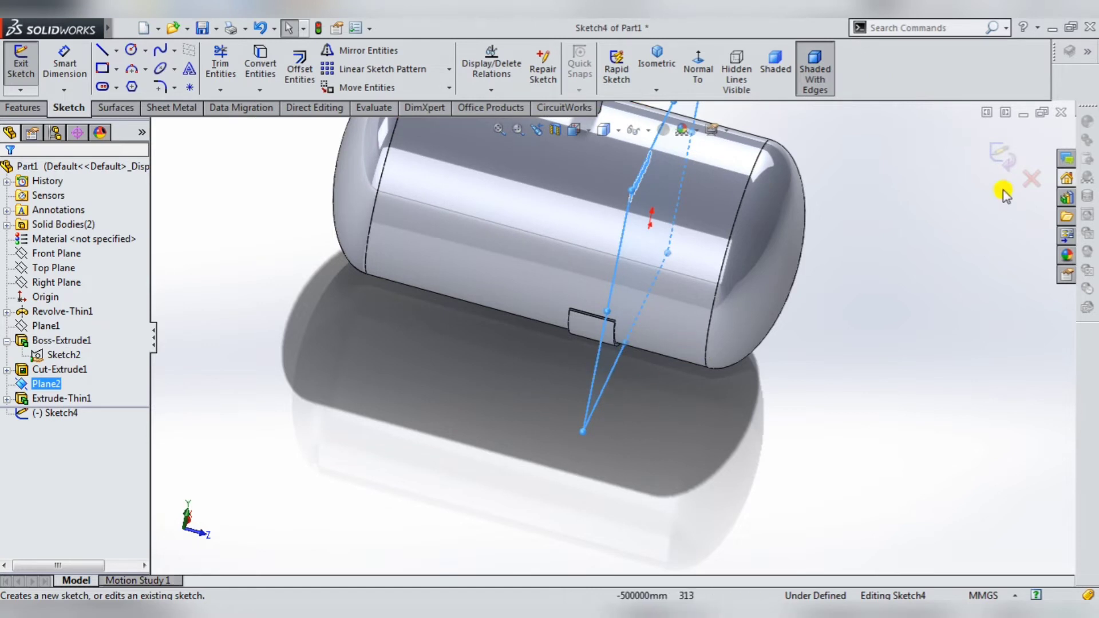
{"action": "left_click", "coordinate": [999, 158]}
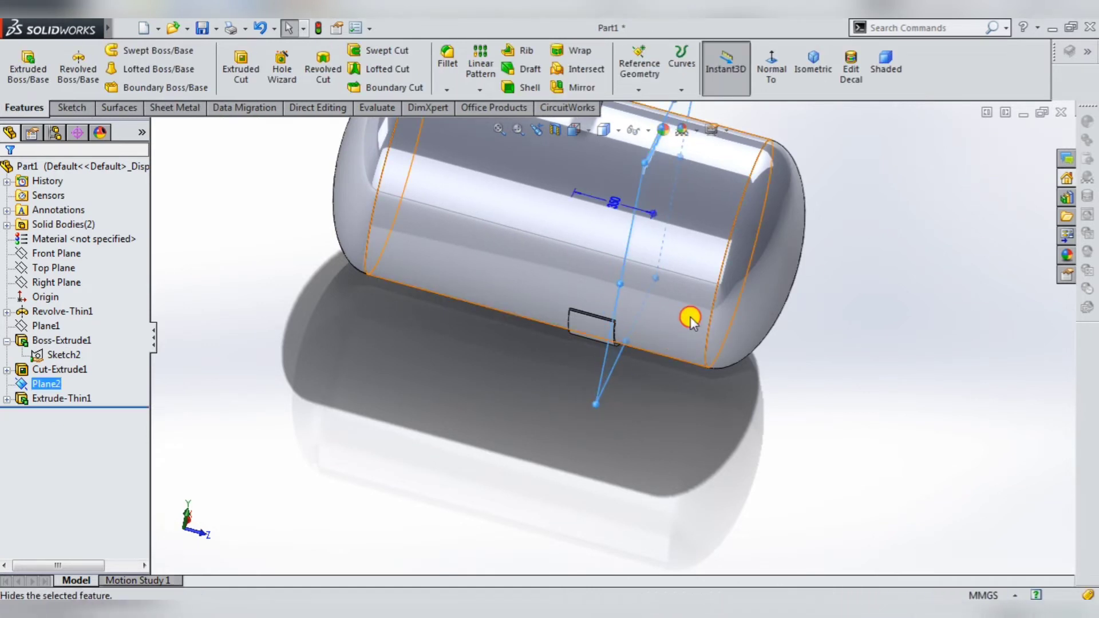
{"action": "left_click", "coordinate": [670, 403]}
{"action": "scroll", "coordinate": [659, 372], "scroll_direction": "up", "scroll_amount": 5}
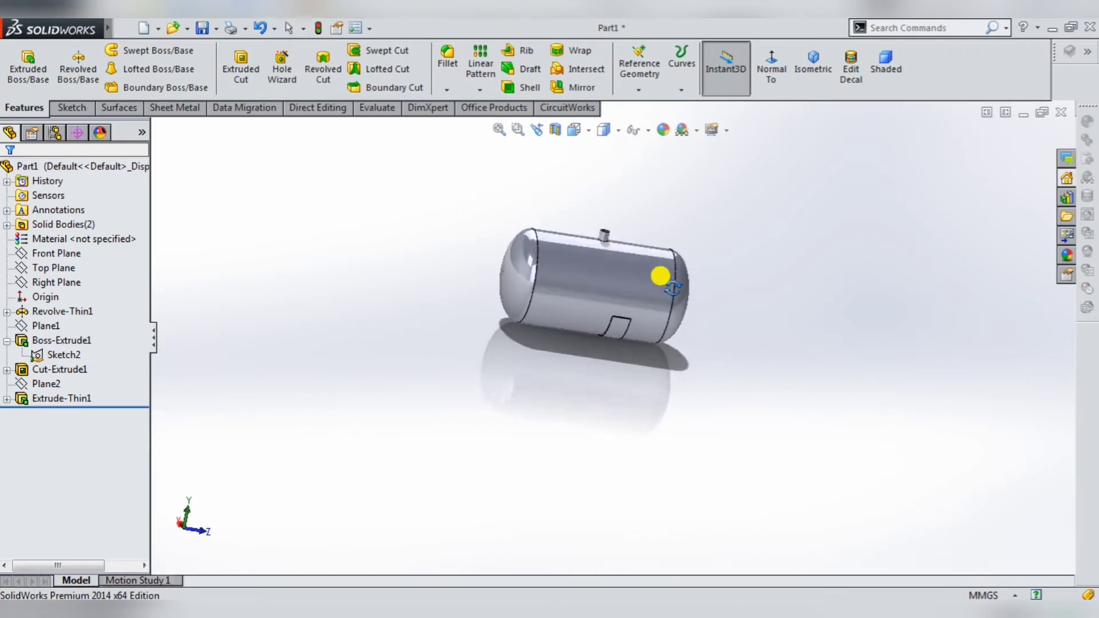
{"action": "scroll", "coordinate": [636, 332], "scroll_direction": "down", "scroll_amount": 3}
{"action": "mouse_move", "coordinate": [620, 337]}
{"action": "middle_mouse_down"}
{"action": "mouse_move", "coordinate": [604, 307]}
{"action": "mouse_move", "coordinate": [572, 290]}
{"action": "mouse_move", "coordinate": [591, 324]}
{"action": "middle_mouse_up"}
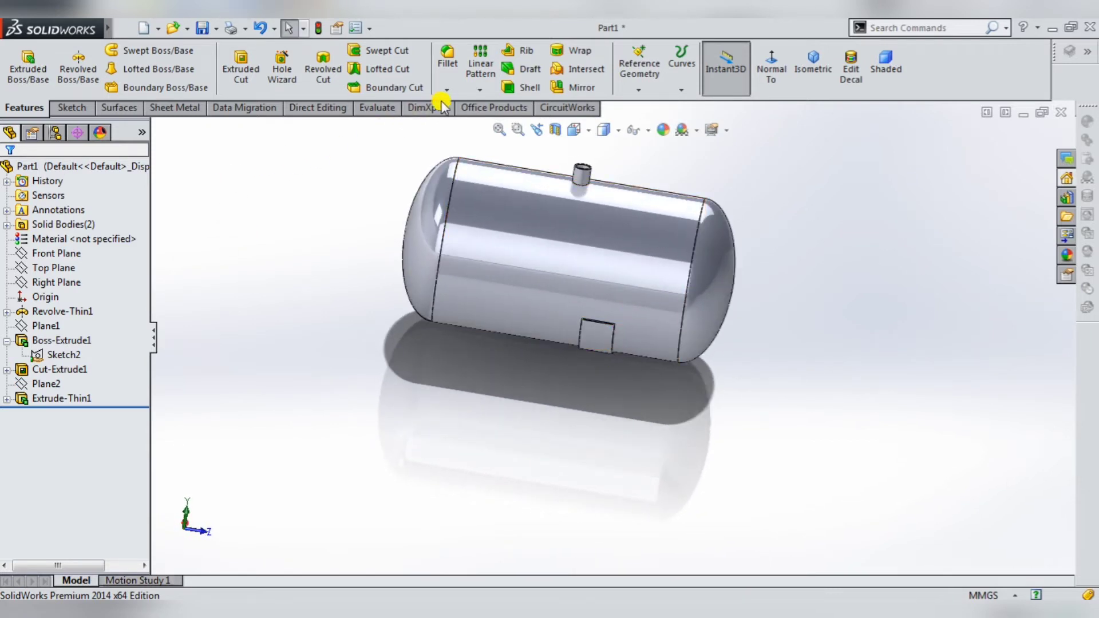
Step: Create Plane3 as an offset plane 385 mm from the Front Plane
{"action": "left_click", "coordinate": [46, 254]}
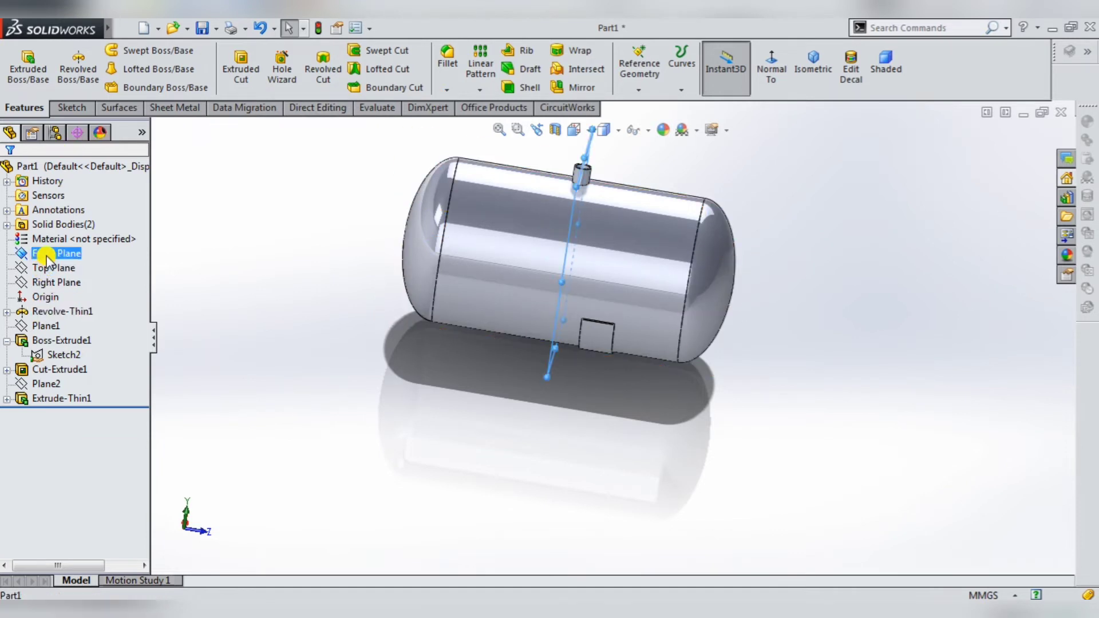
{"action": "left_click", "coordinate": [629, 93]}
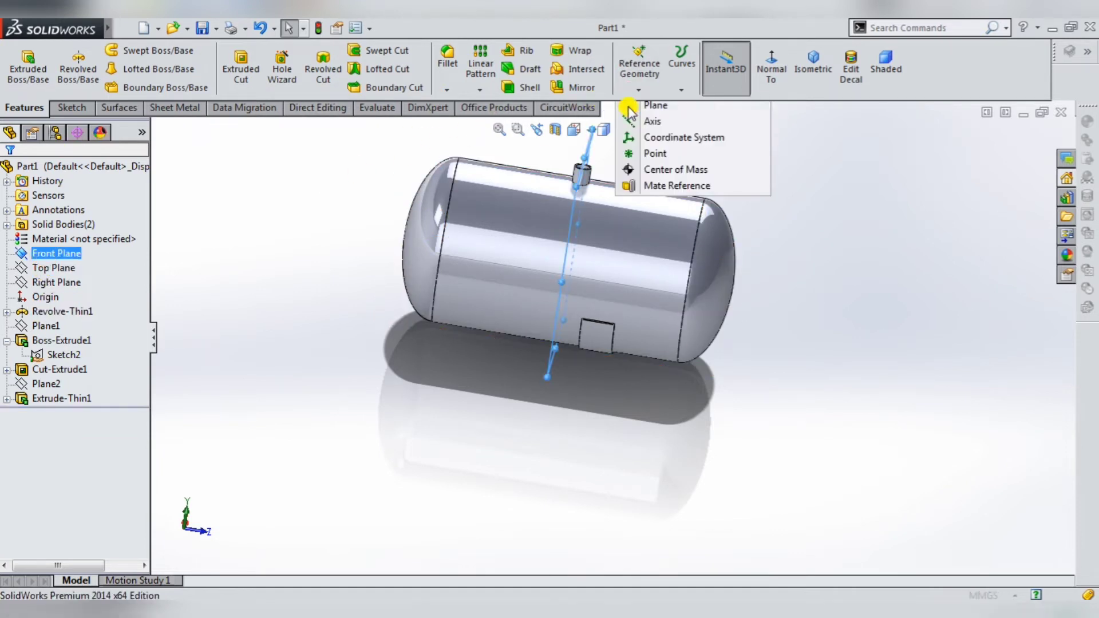
{"action": "left_click", "coordinate": [630, 108]}
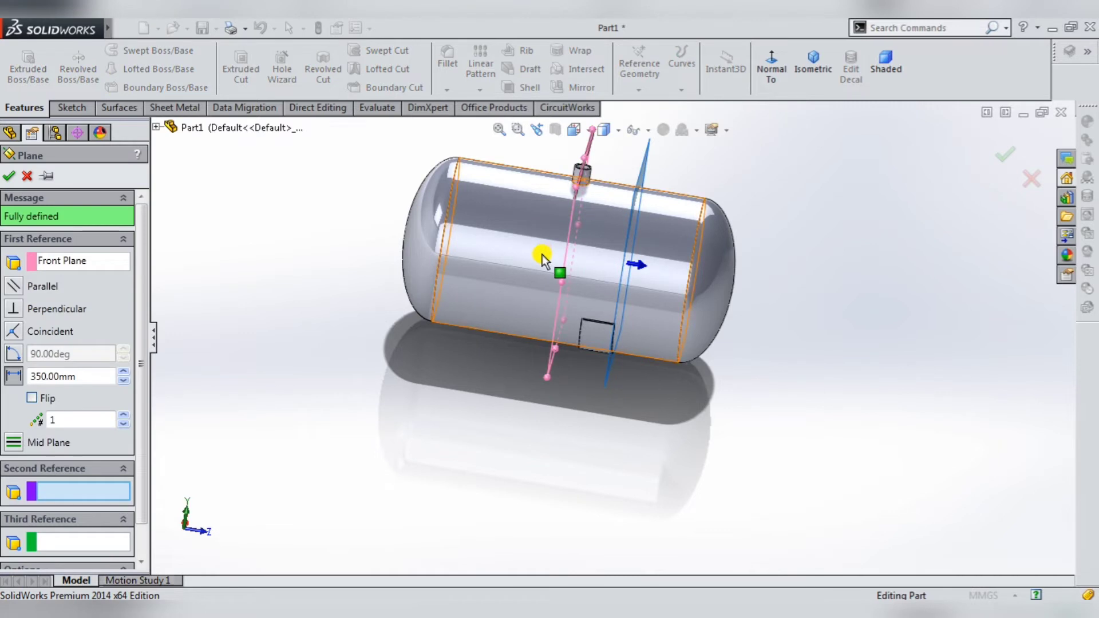
{"action": "double_click", "coordinate": [79, 376]}
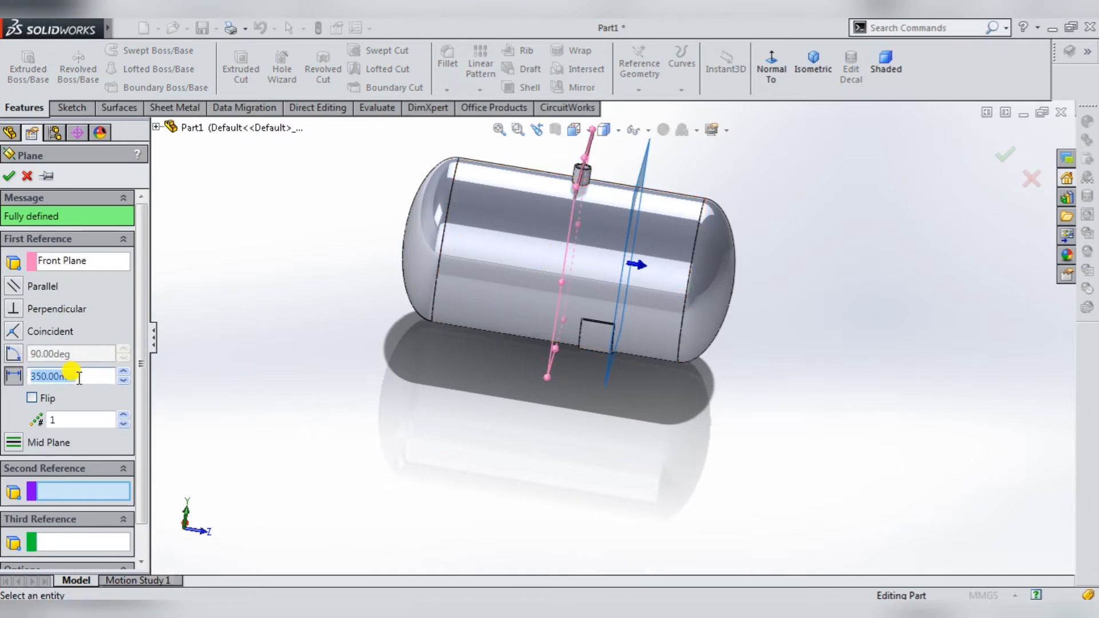
{"action": "type", "text": "385"}
{"action": "key", "text": "Return"}
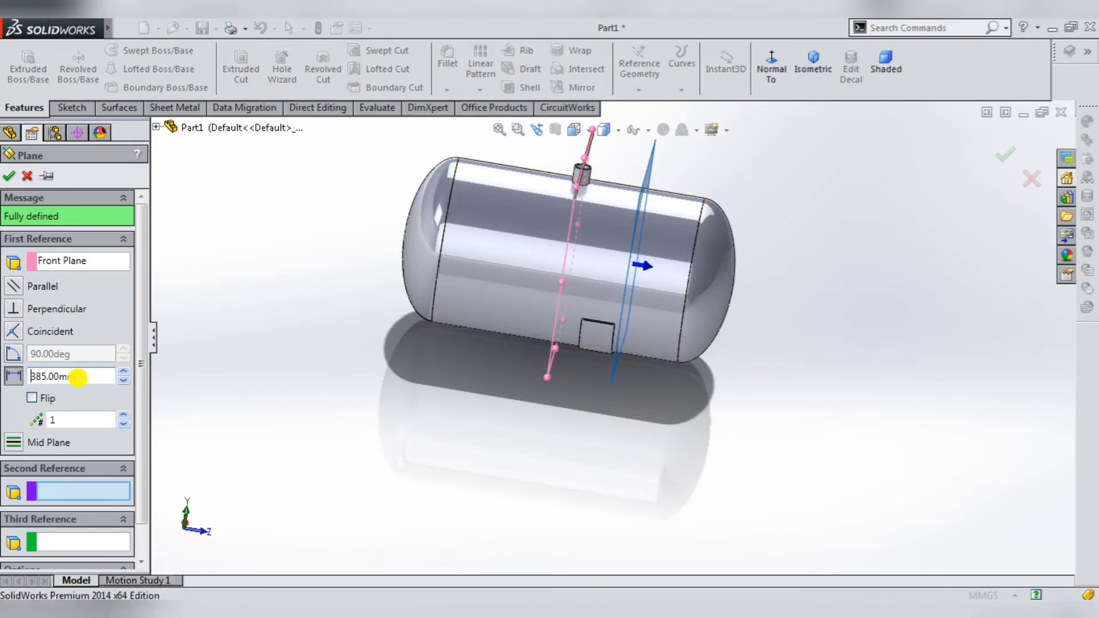
{"action": "left_click", "coordinate": [9, 177]}
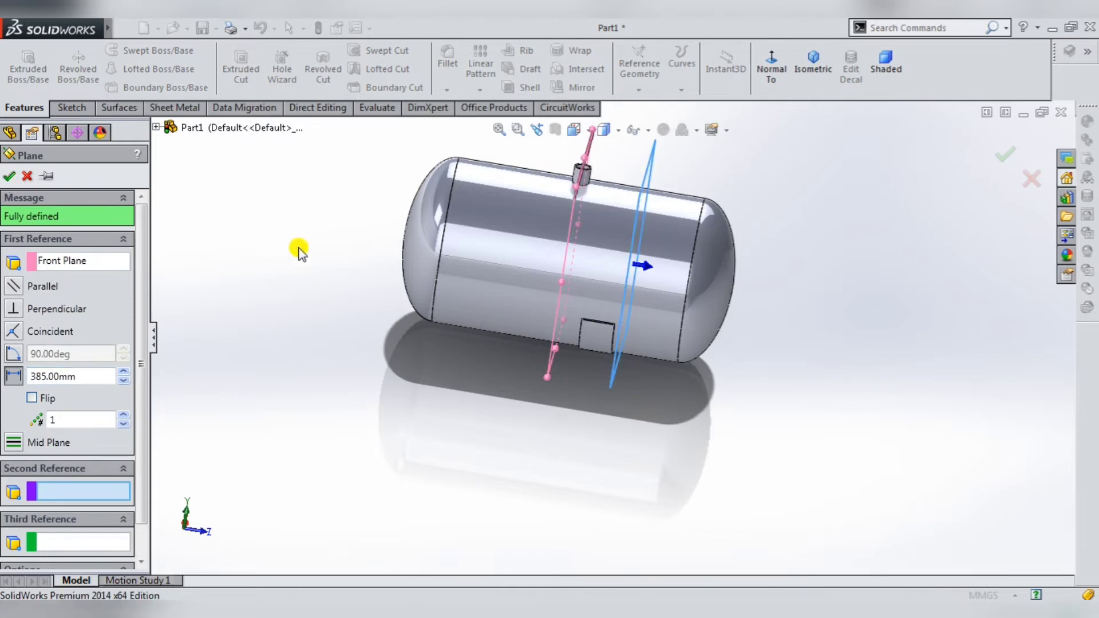
Step: Start a new sketch, Sketch5, on Plane3
{"action": "scroll", "coordinate": [620, 366], "scroll_direction": "down", "scroll_amount": 2}
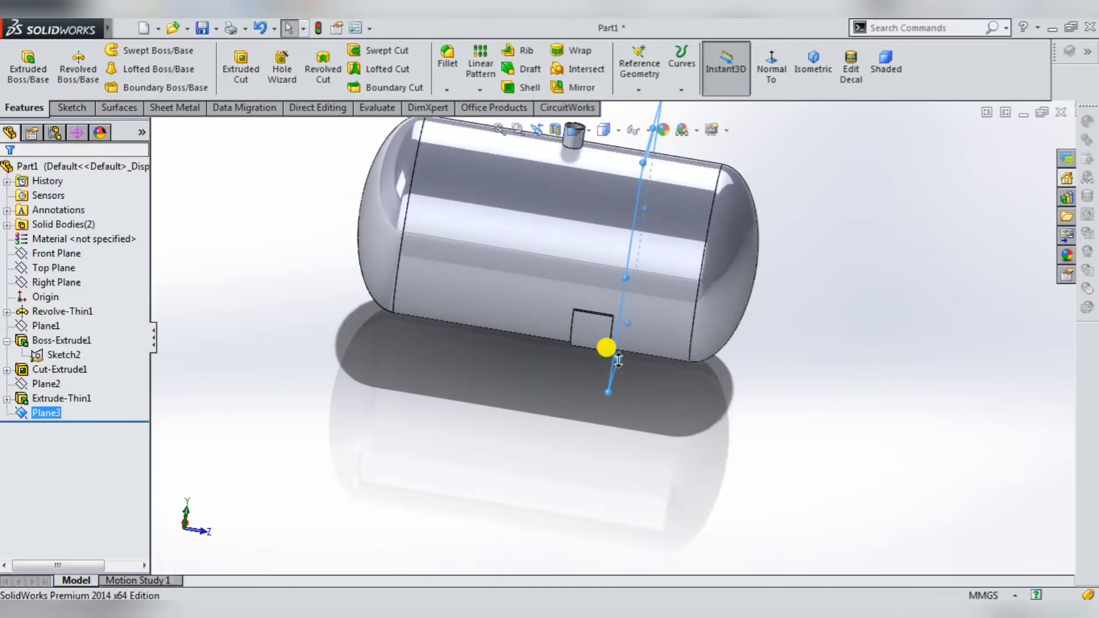
{"action": "scroll", "coordinate": [618, 357], "scroll_direction": "down", "scroll_amount": 1}
{"action": "scroll", "coordinate": [614, 350], "scroll_direction": "down", "scroll_amount": 1}
{"action": "scroll", "coordinate": [612, 338], "scroll_direction": "down", "scroll_amount": 1}
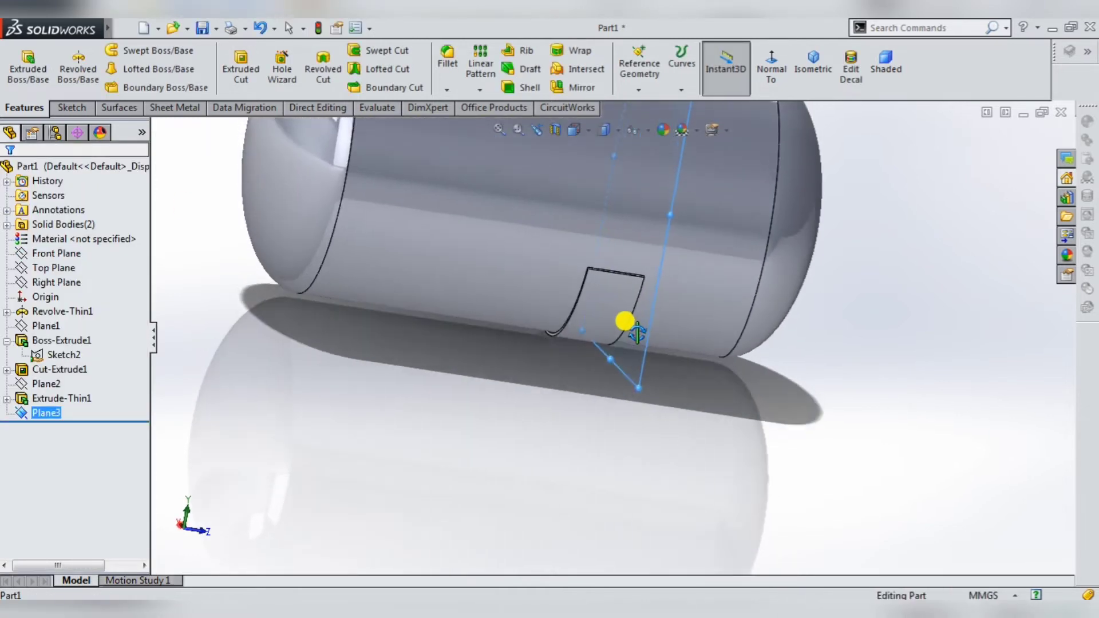
{"action": "scroll", "coordinate": [607, 343], "scroll_direction": "down", "scroll_amount": 1}
{"action": "mouse_move", "coordinate": [607, 342]}
{"action": "middle_mouse_down"}
{"action": "mouse_move", "coordinate": [630, 240]}
{"action": "mouse_move", "coordinate": [644, 267]}
{"action": "mouse_move", "coordinate": [618, 348]}
{"action": "mouse_move", "coordinate": [602, 278]}
{"action": "mouse_move", "coordinate": [571, 298]}
{"action": "mouse_move", "coordinate": [605, 345]}
{"action": "middle_mouse_up"}
{"action": "scroll", "coordinate": [617, 348], "scroll_direction": "up", "scroll_amount": 5}
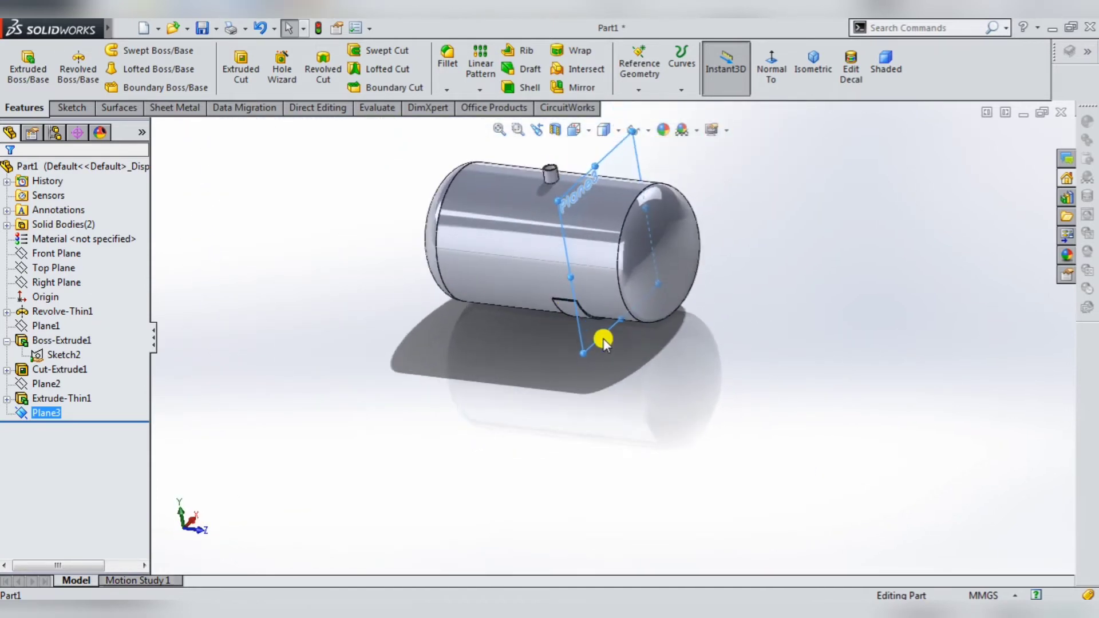
{"action": "left_click", "coordinate": [656, 286]}
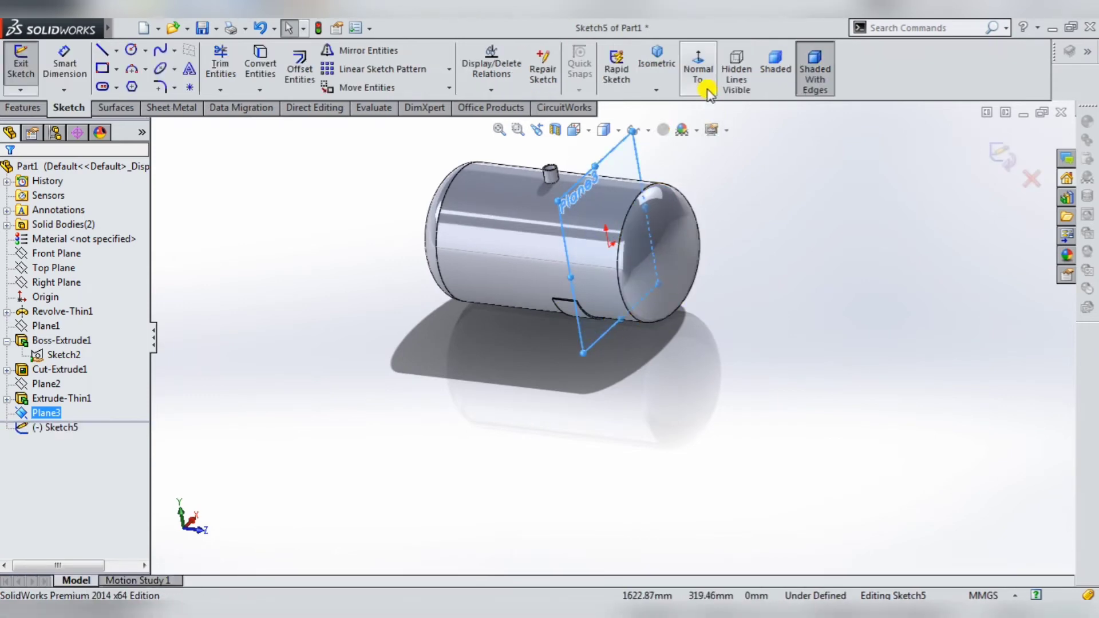
Step: View Sketch5 Normal To and pick the Line tool, abandoning a false-start line
{"action": "left_click", "coordinate": [698, 68]}
{"action": "scroll", "coordinate": [632, 297], "scroll_direction": "up", "scroll_amount": 2}
{"action": "scroll", "coordinate": [631, 380], "scroll_direction": "down", "scroll_amount": 2}
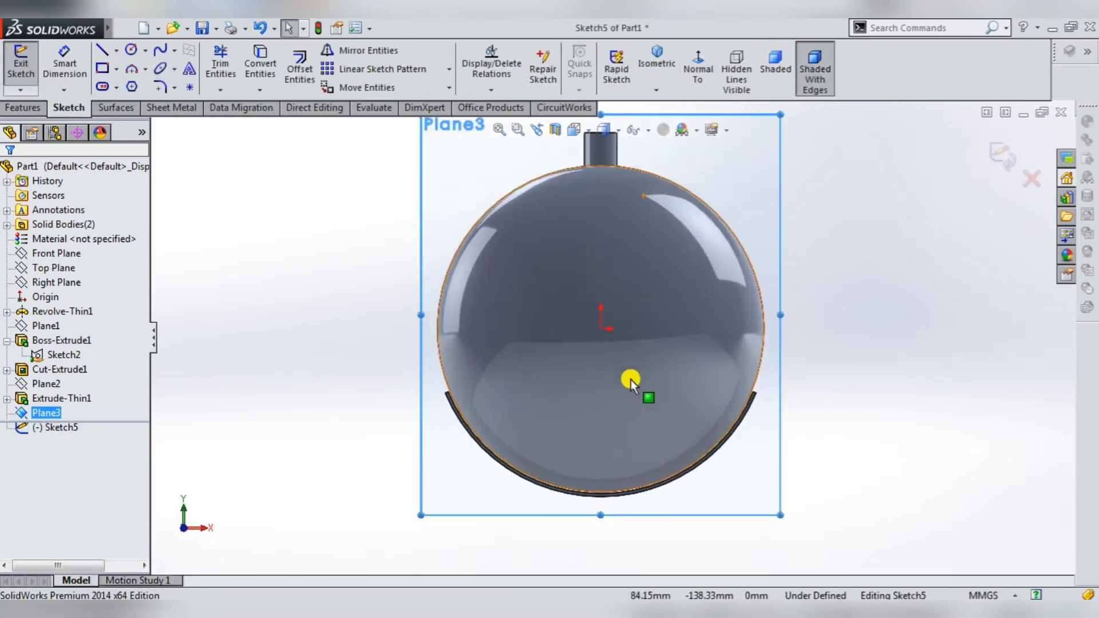
{"action": "scroll", "coordinate": [631, 423], "scroll_direction": "up", "scroll_amount": 2}
{"action": "scroll", "coordinate": [636, 452], "scroll_direction": "down", "scroll_amount": 2}
{"action": "scroll", "coordinate": [635, 456], "scroll_direction": "down", "scroll_amount": 2}
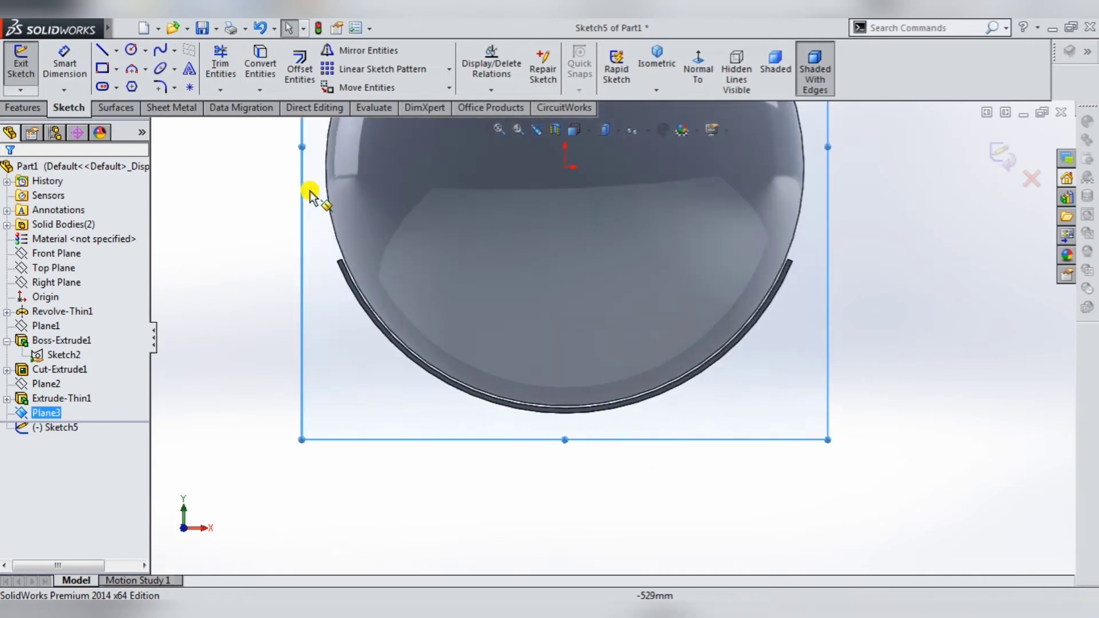
{"action": "left_click", "coordinate": [107, 54]}
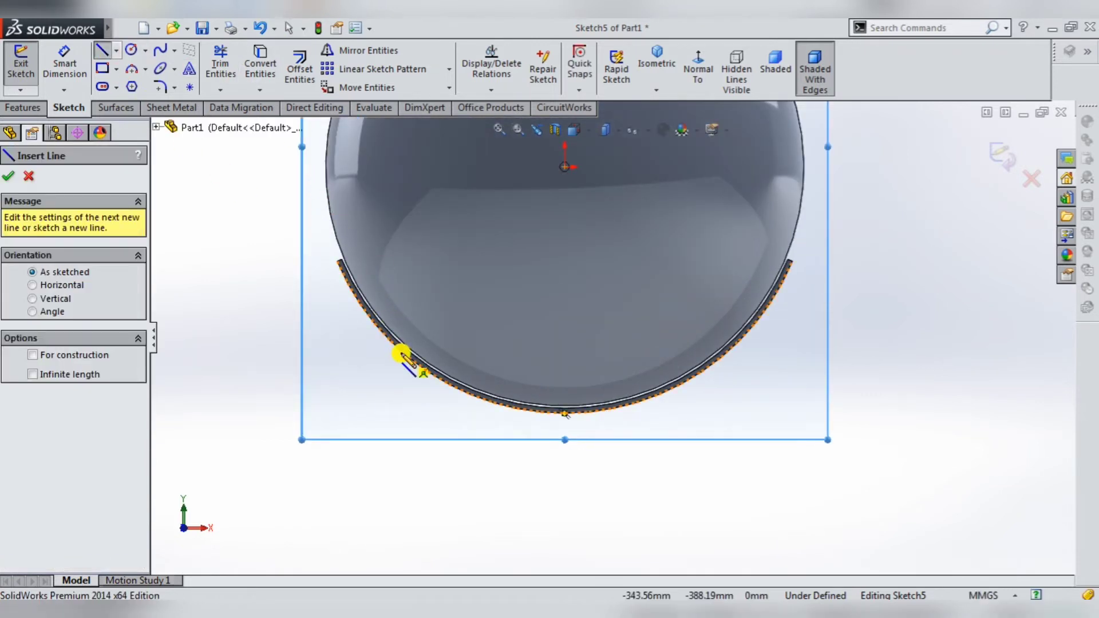
{"action": "left_click", "coordinate": [327, 231]}
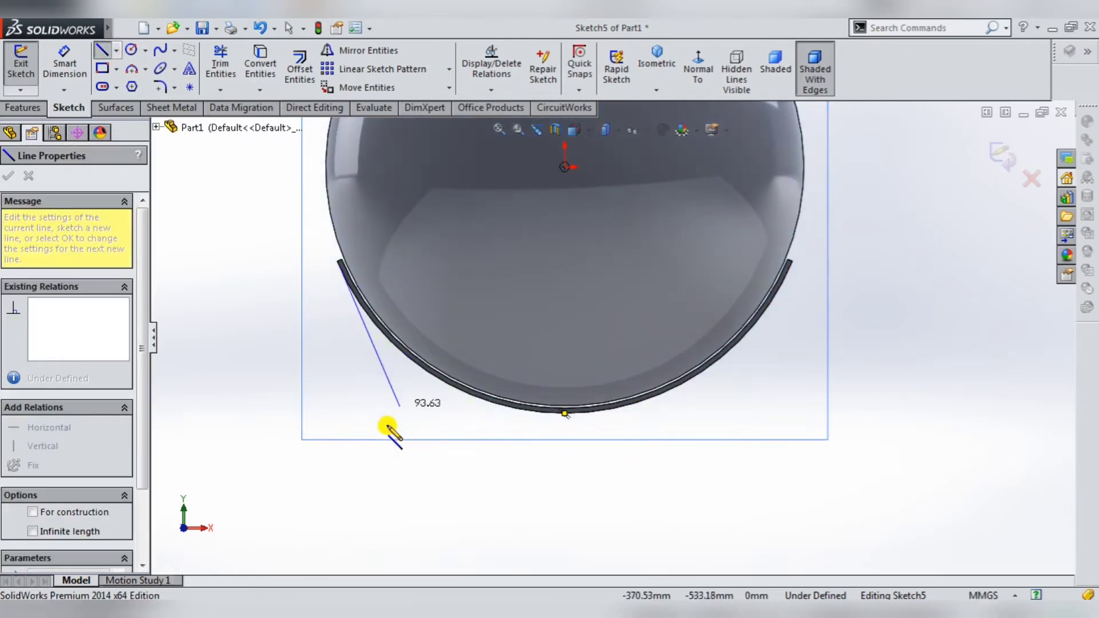
{"action": "key", "text": "Escape"}
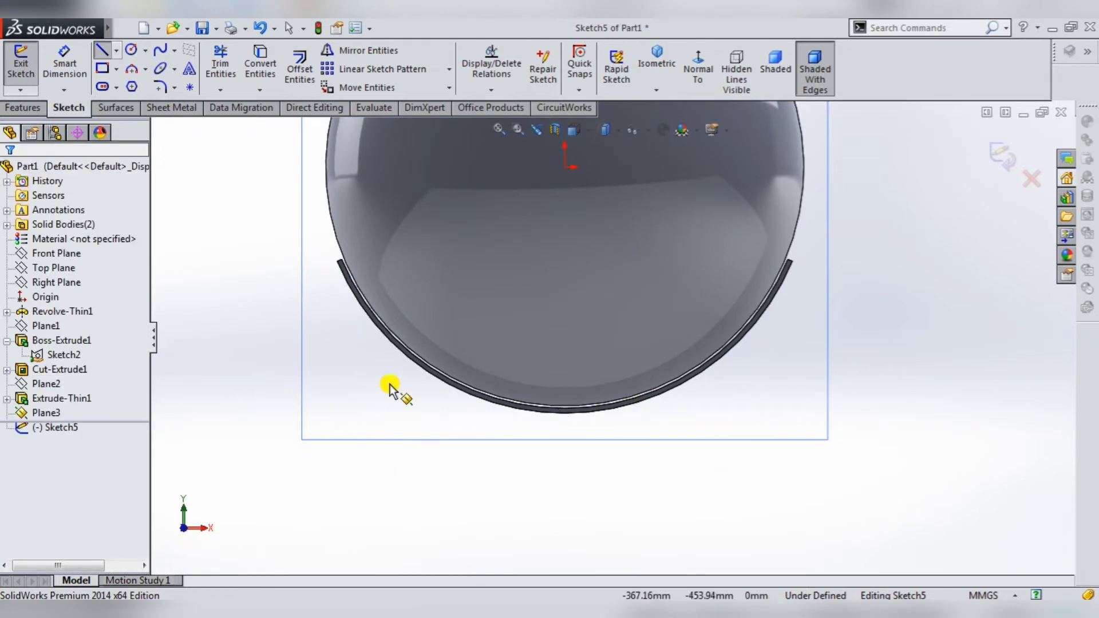
{"action": "scroll", "coordinate": [393, 351], "scroll_direction": "down", "scroll_amount": 2}
{"action": "key", "text": "s"}
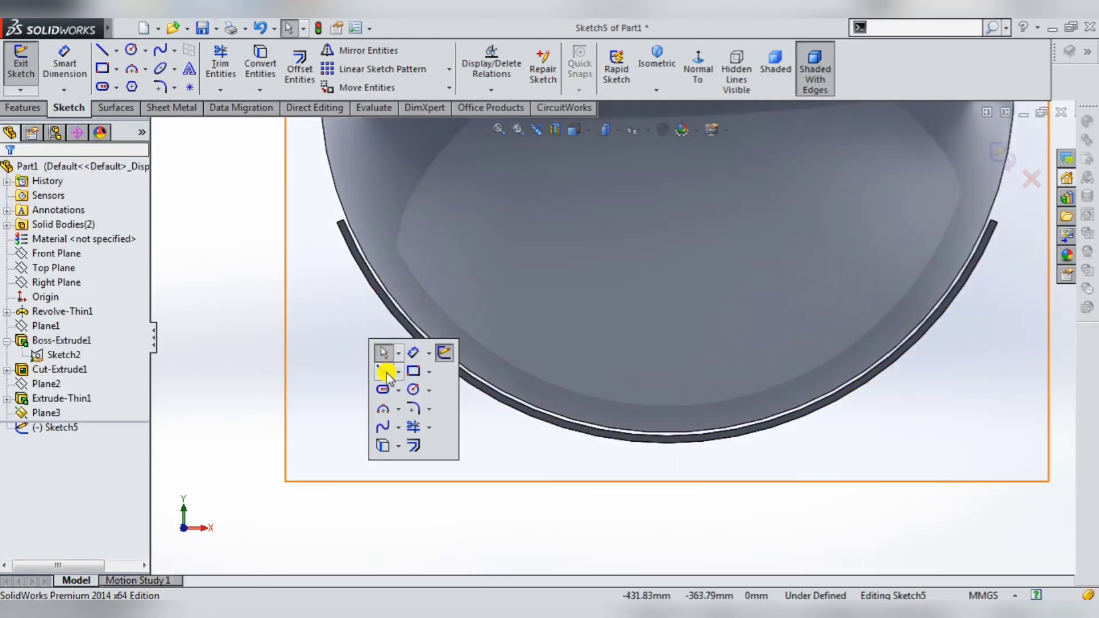
{"action": "left_click", "coordinate": [389, 369]}
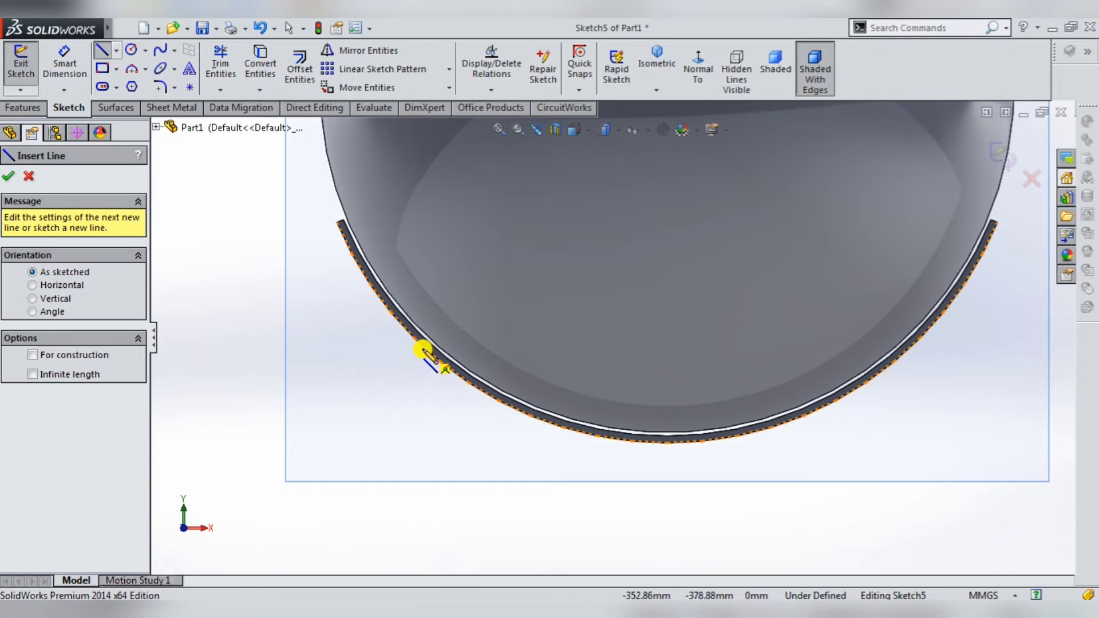
Step: Draw a vertical line down from the arc's left end, a horizontal bottom, and a vertical back to the arc
{"action": "left_click", "coordinate": [424, 350]}
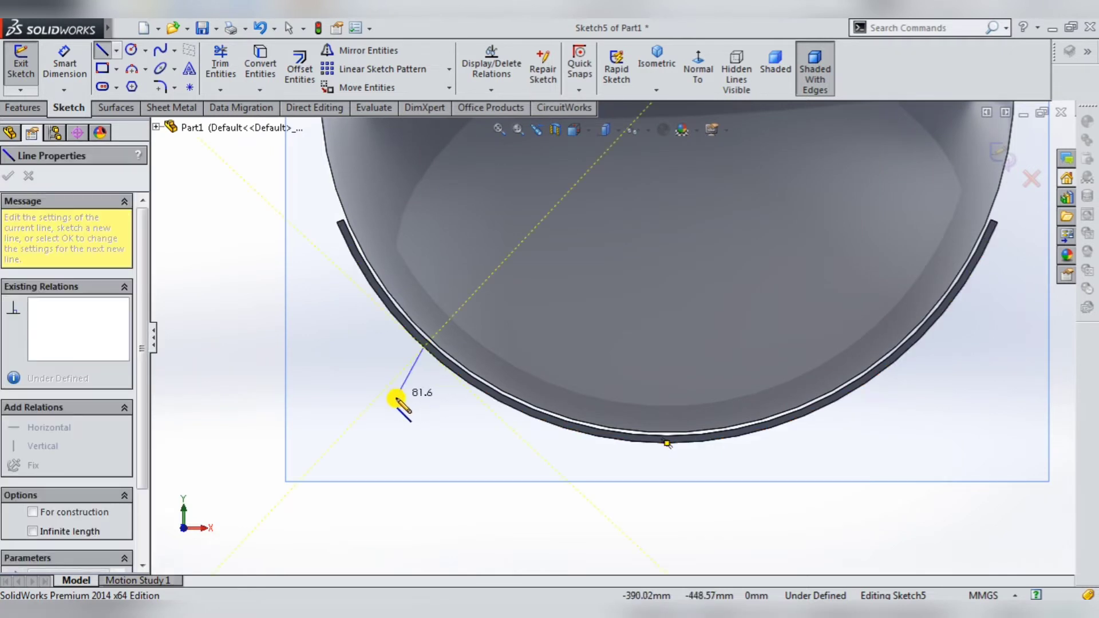
{"action": "scroll", "coordinate": [436, 488], "scroll_direction": "up", "scroll_amount": 2}
{"action": "scroll", "coordinate": [437, 493], "scroll_direction": "up", "scroll_amount": 2}
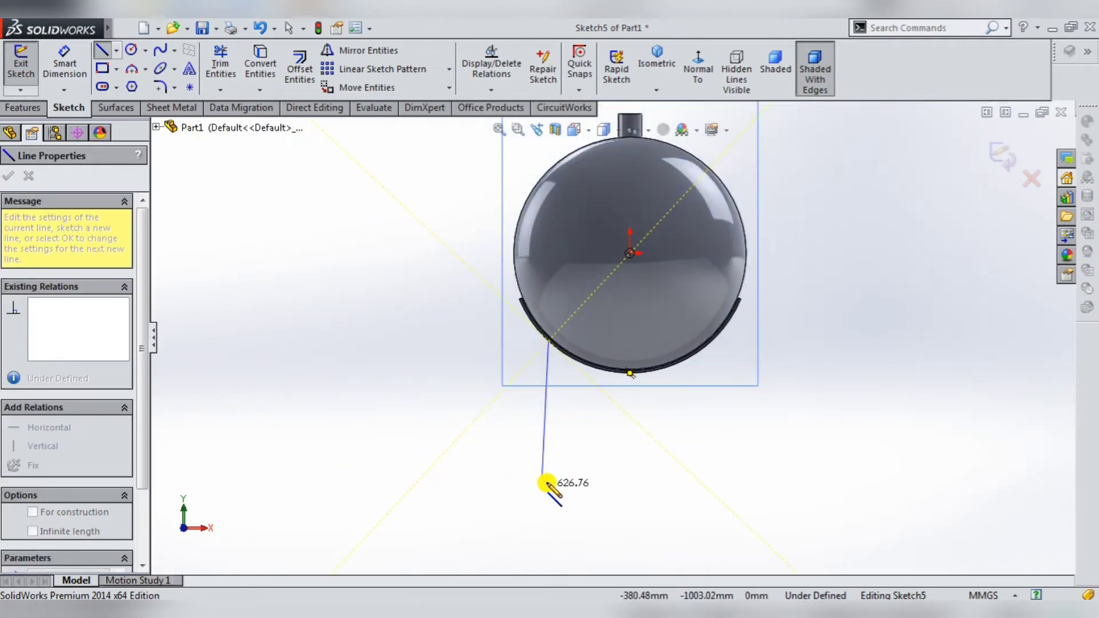
{"action": "left_click", "coordinate": [549, 451]}
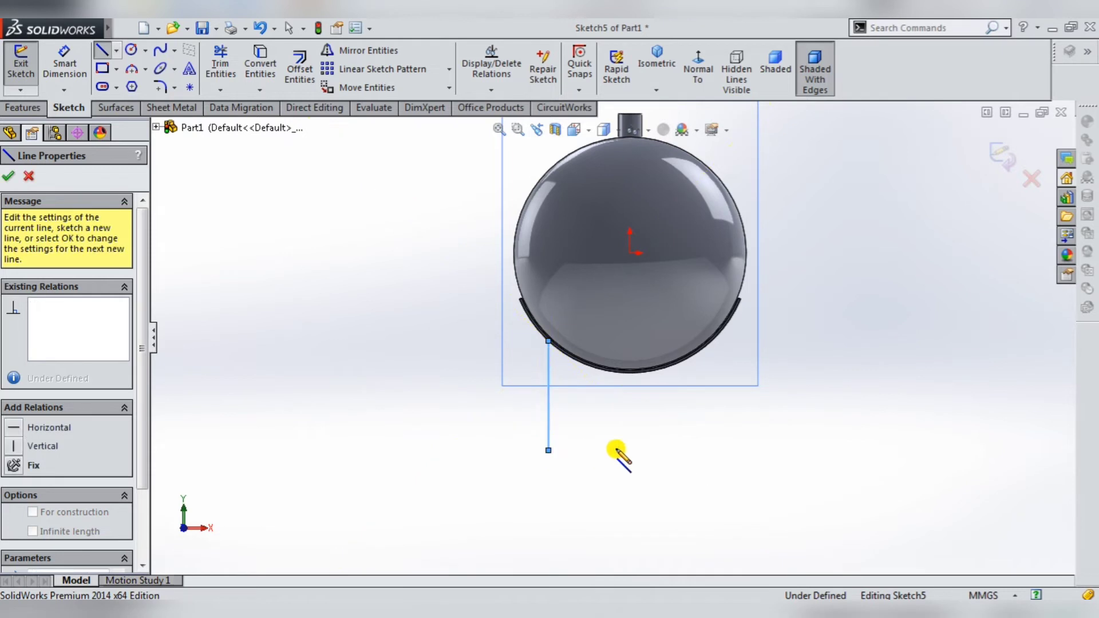
{"action": "double_click", "coordinate": [721, 450]}
{"action": "left_click", "coordinate": [721, 451]}
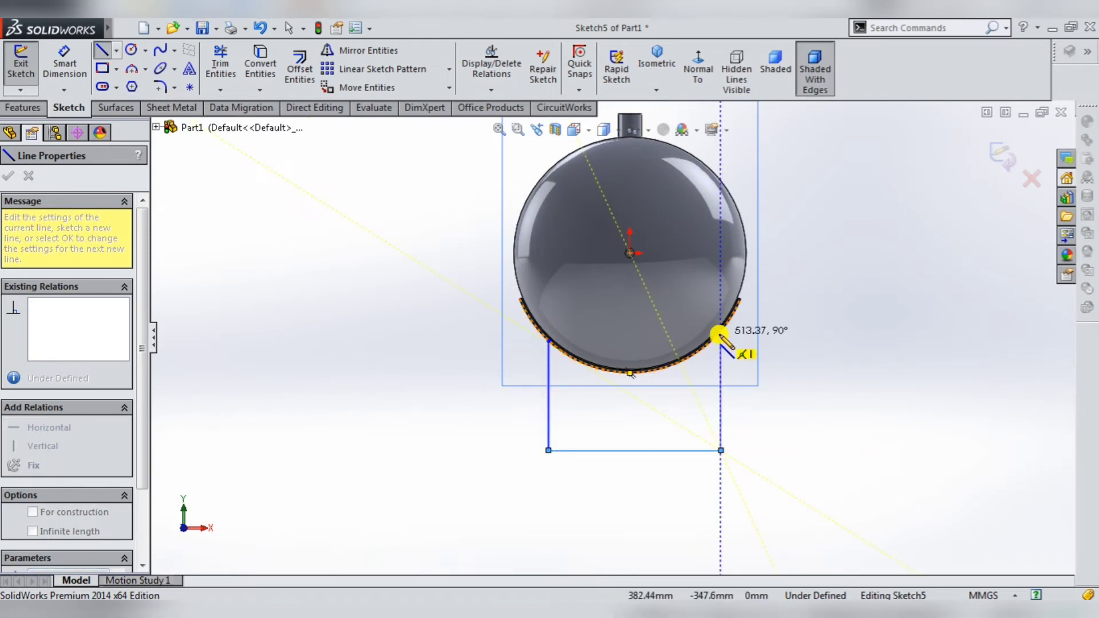
{"action": "left_click", "coordinate": [721, 333]}
{"action": "key", "text": "Escape"}
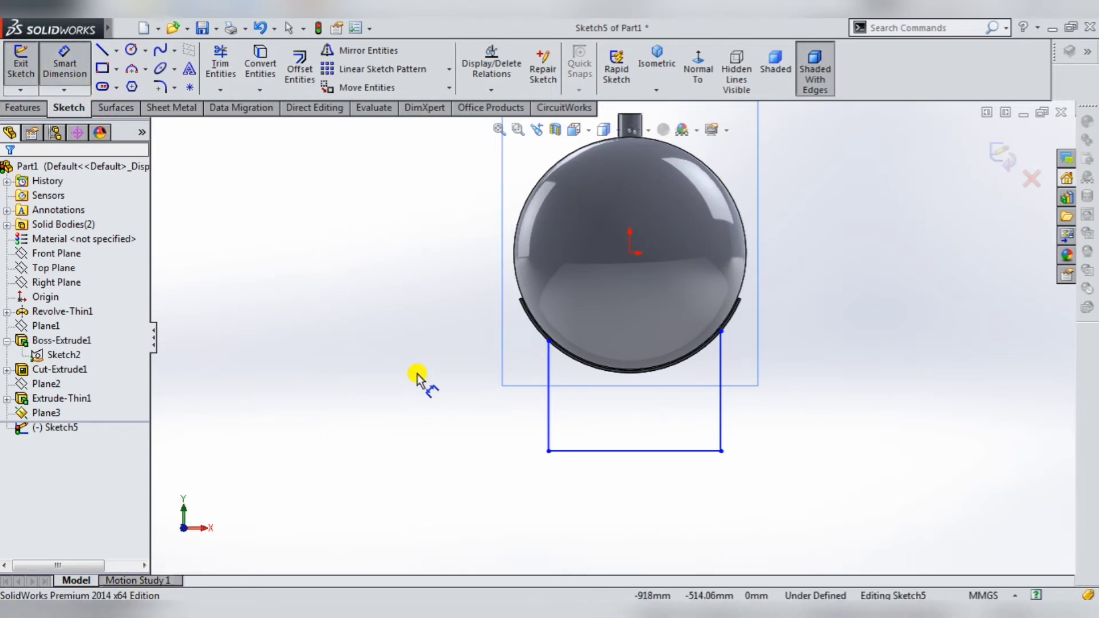
Step: Dimension the right vertical line's height to 300 mm
{"action": "left_click", "coordinate": [723, 408]}
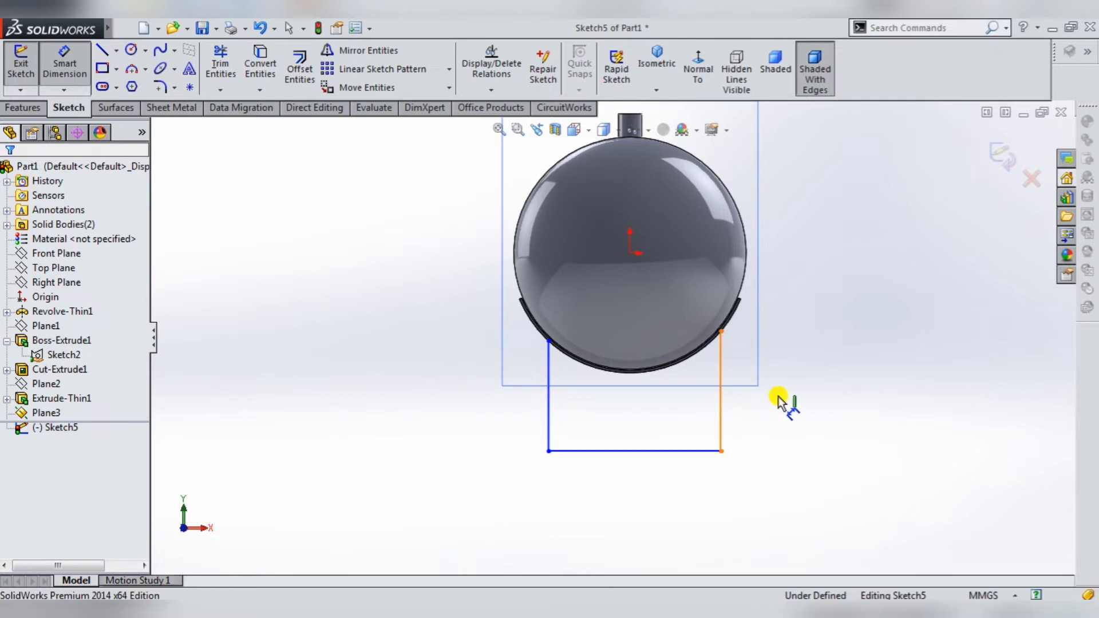
{"action": "left_click", "coordinate": [779, 400]}
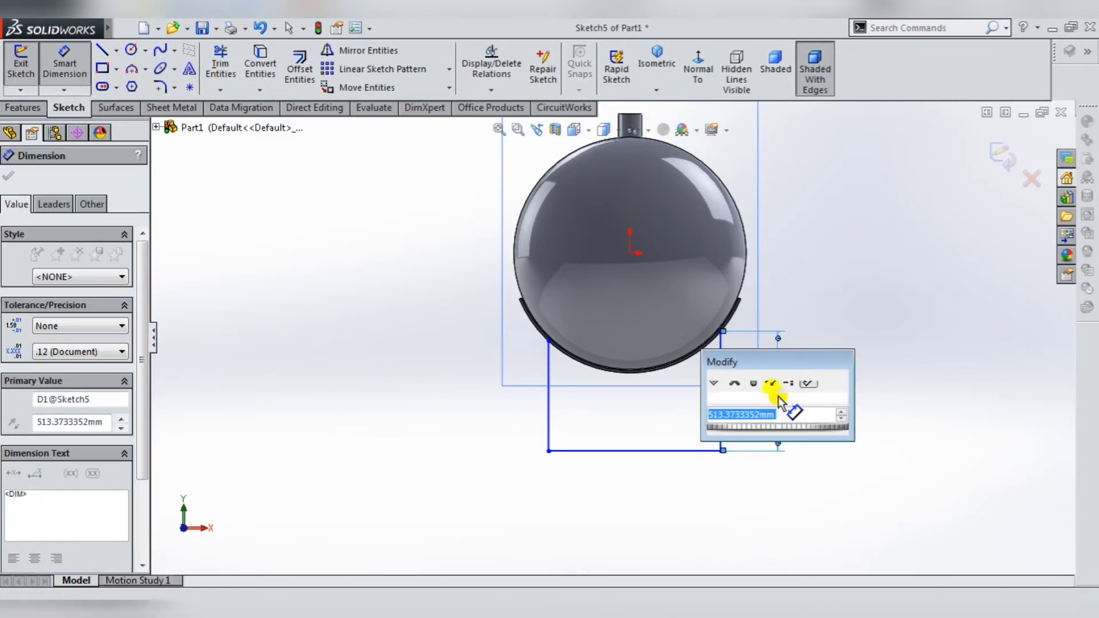
{"action": "type", "text": "300"}
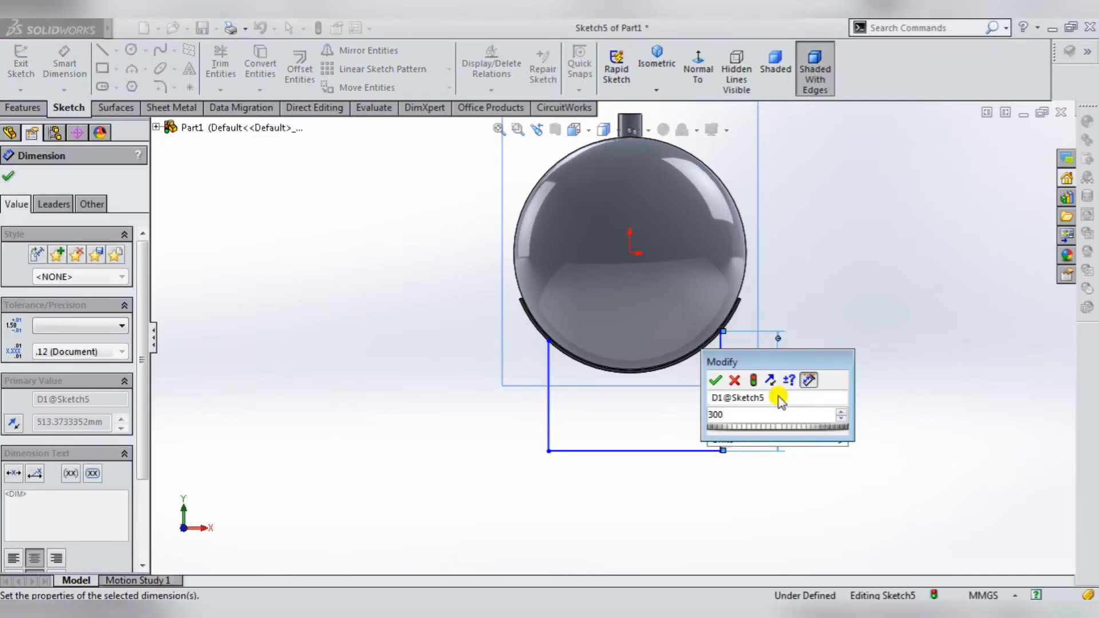
{"action": "key", "text": "Return"}
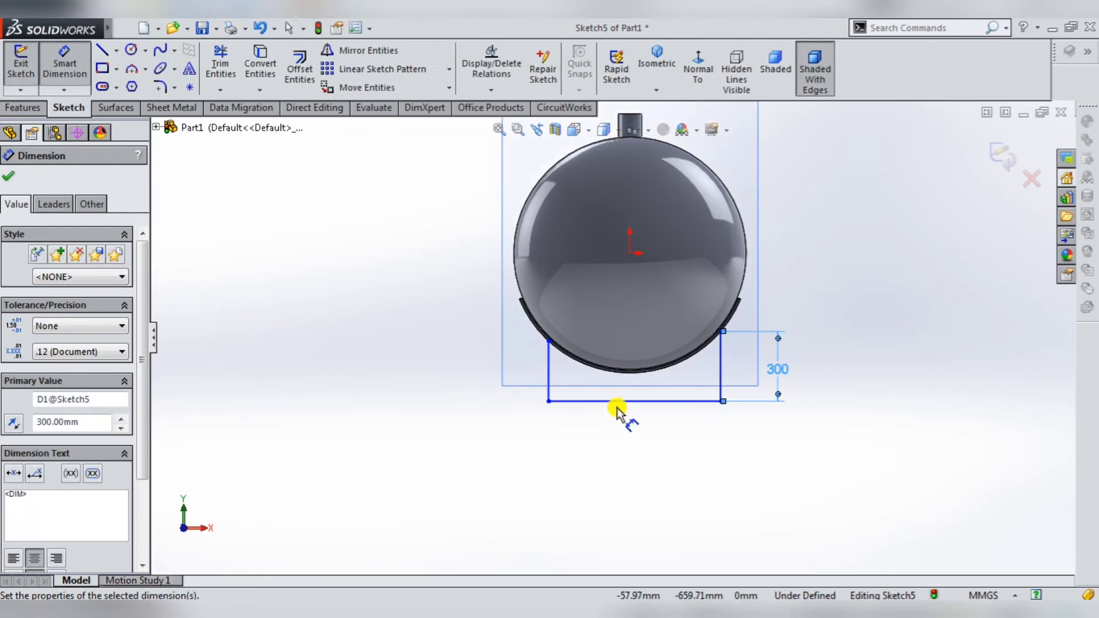
{"action": "key", "text": "Escape"}
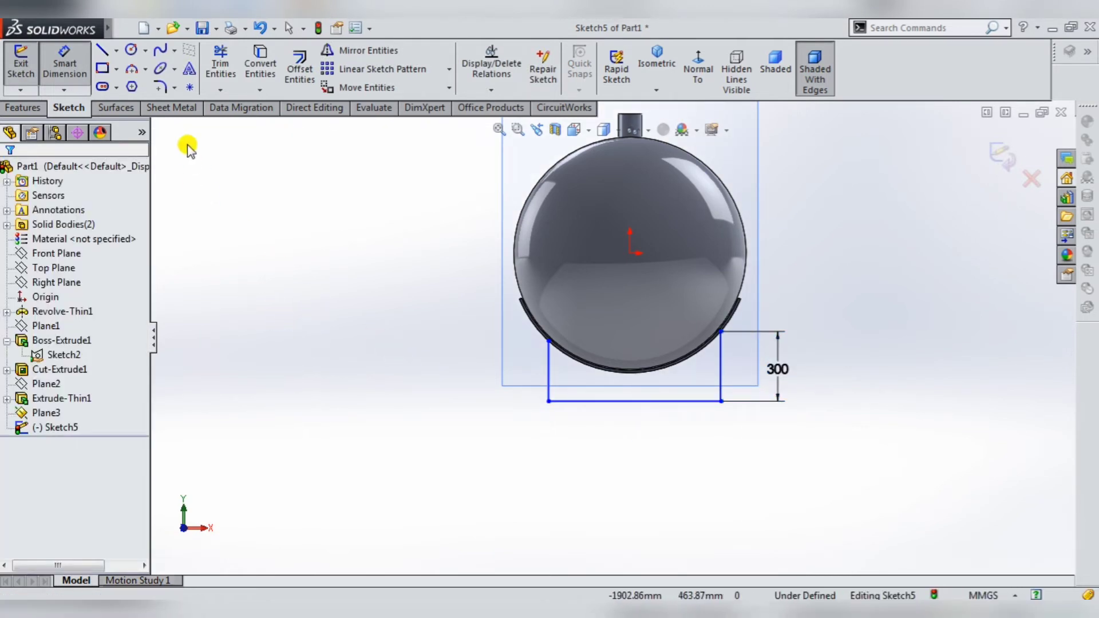
Step: Add a vertical centerline from the bottom line's midpoint up to the tank centre
{"action": "left_click", "coordinate": [117, 50]}
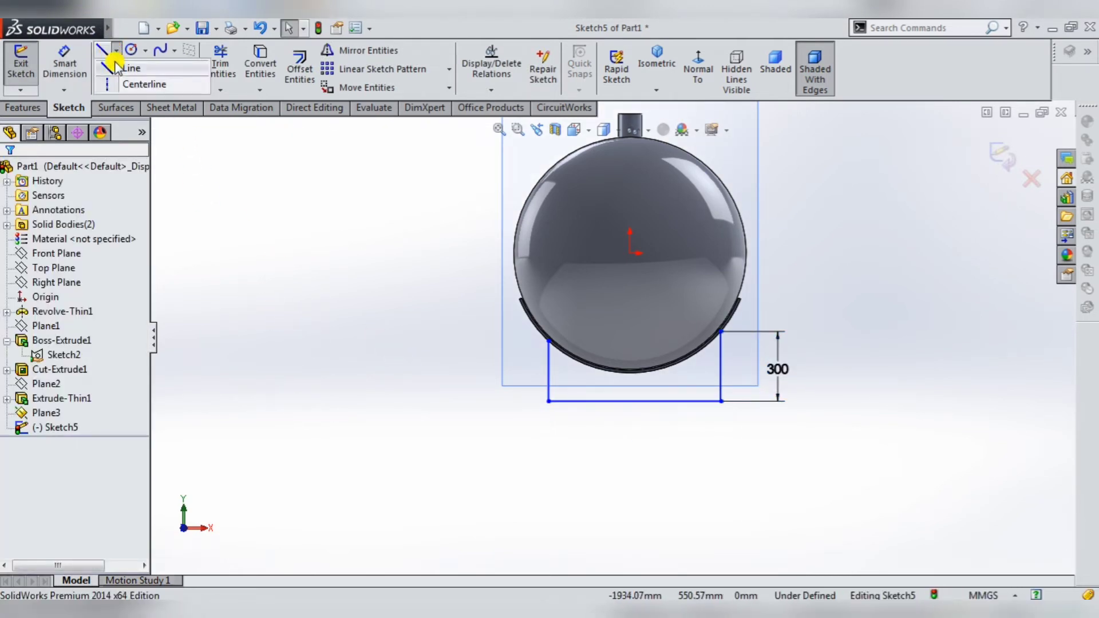
{"action": "left_click", "coordinate": [139, 81]}
{"action": "left_click", "coordinate": [634, 401]}
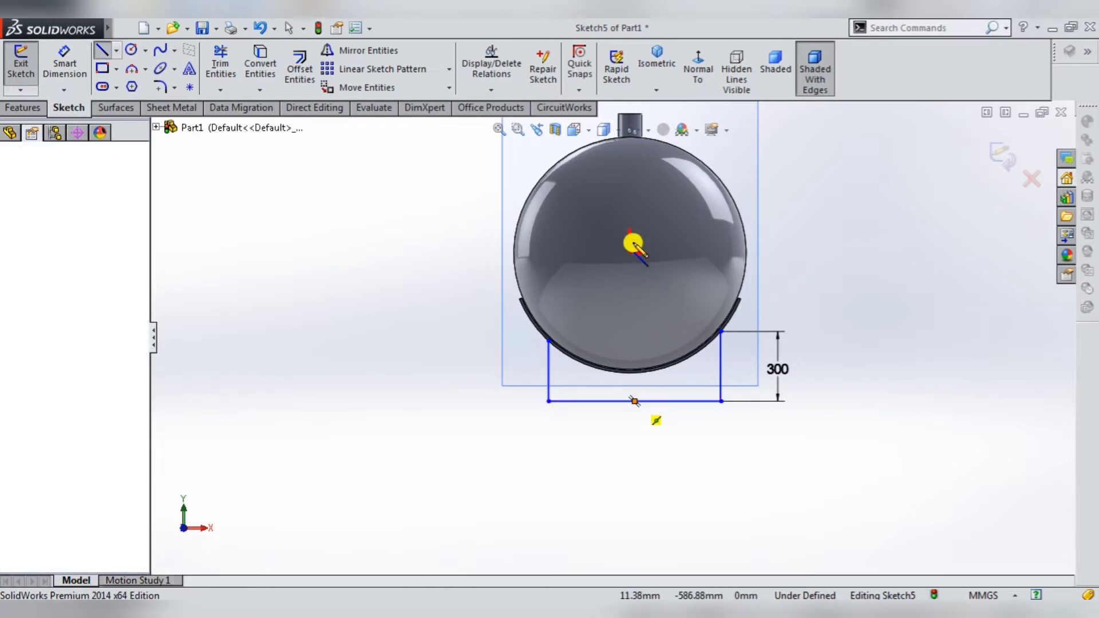
{"action": "left_click", "coordinate": [629, 253]}
{"action": "key", "text": "Escape"}
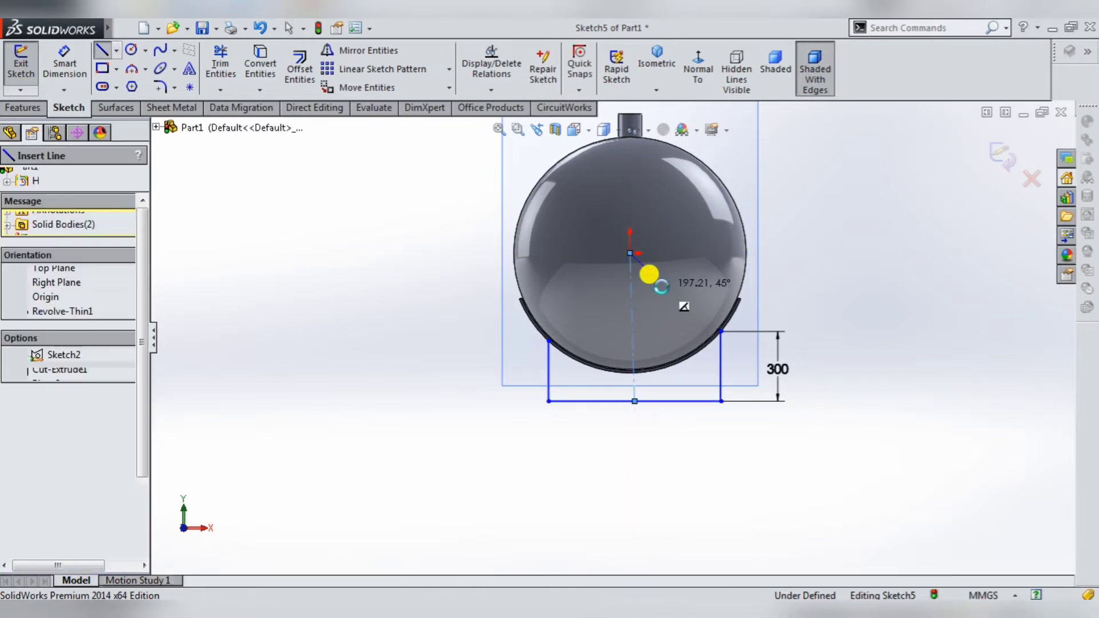
{"action": "key", "text": "Escape"}
{"action": "left_click", "coordinate": [633, 325]}
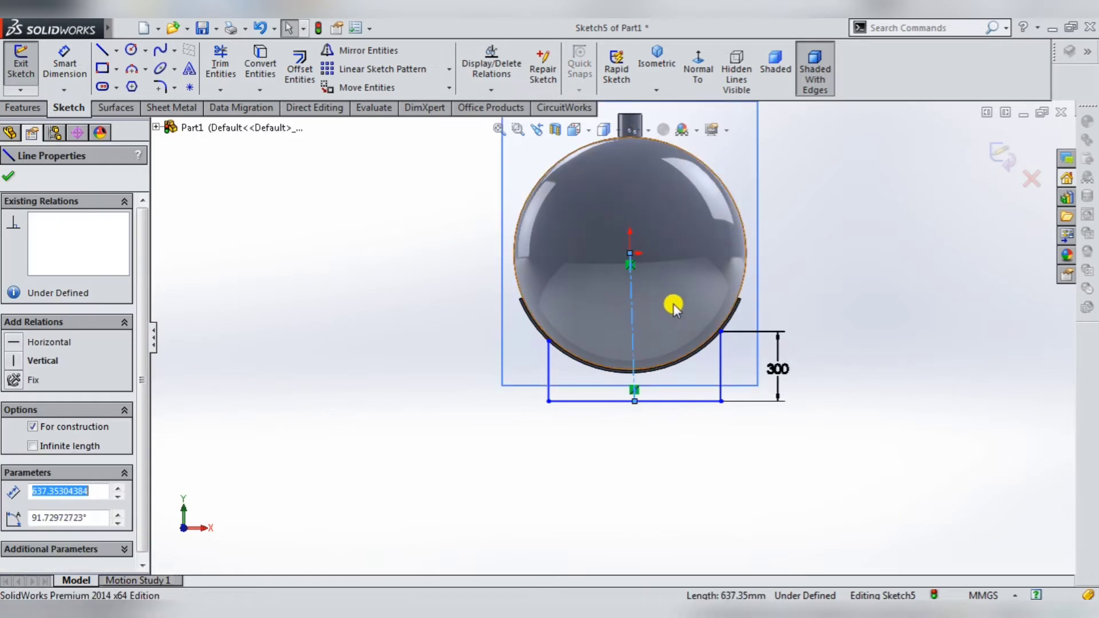
{"action": "left_click", "coordinate": [652, 466]}
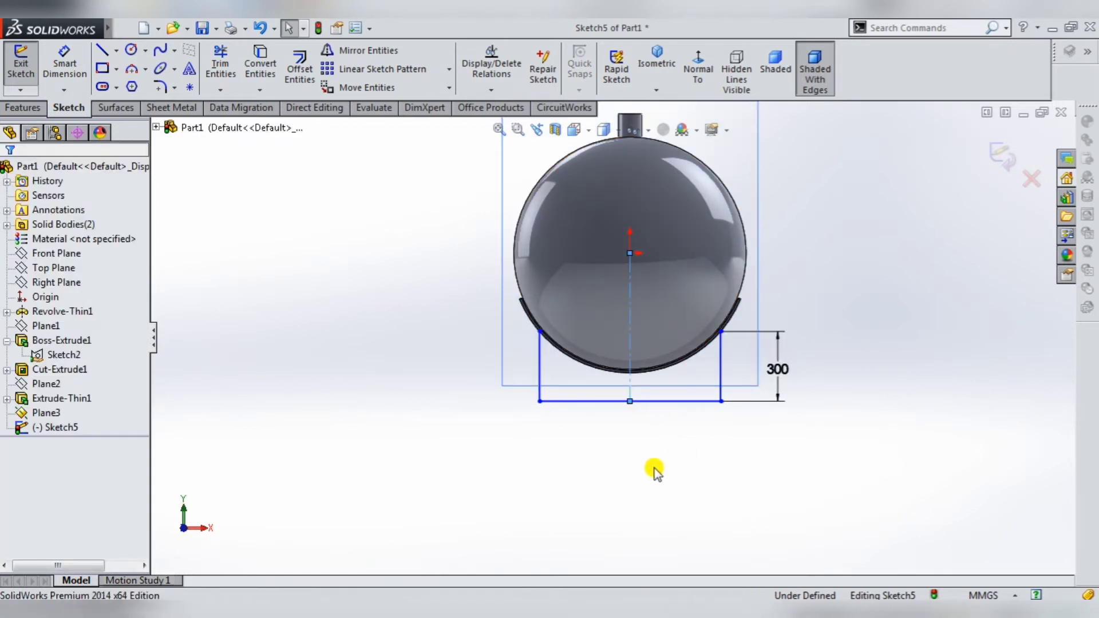
Step: Dimension the bottom-left corner to the centerline as 400 mm
{"action": "left_click", "coordinate": [86, 78]}
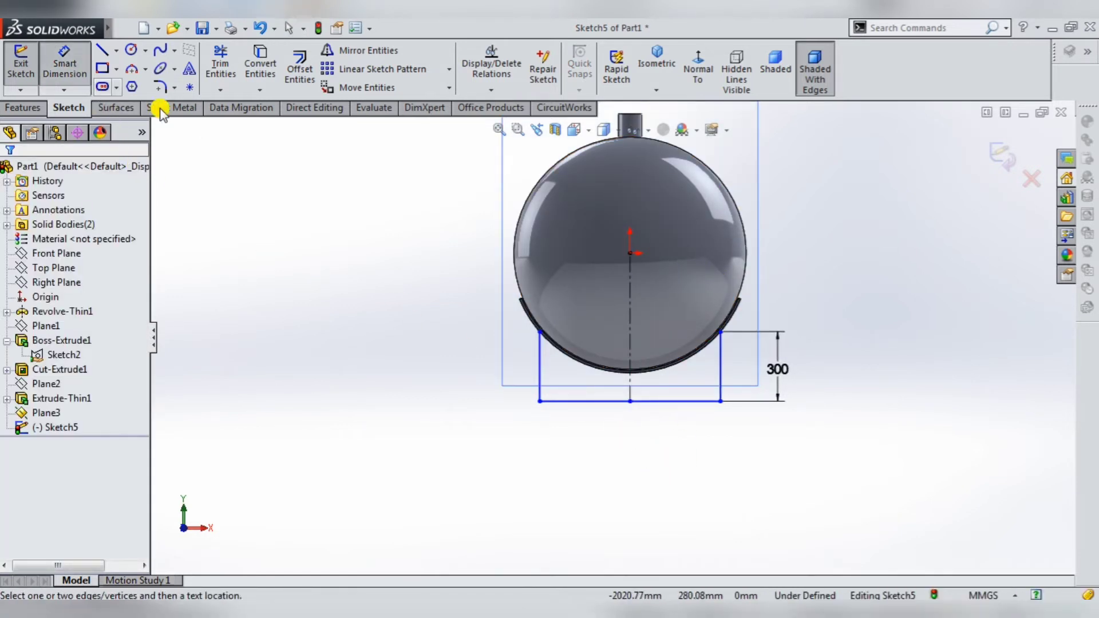
{"action": "left_click", "coordinate": [540, 402]}
{"action": "left_click", "coordinate": [628, 402]}
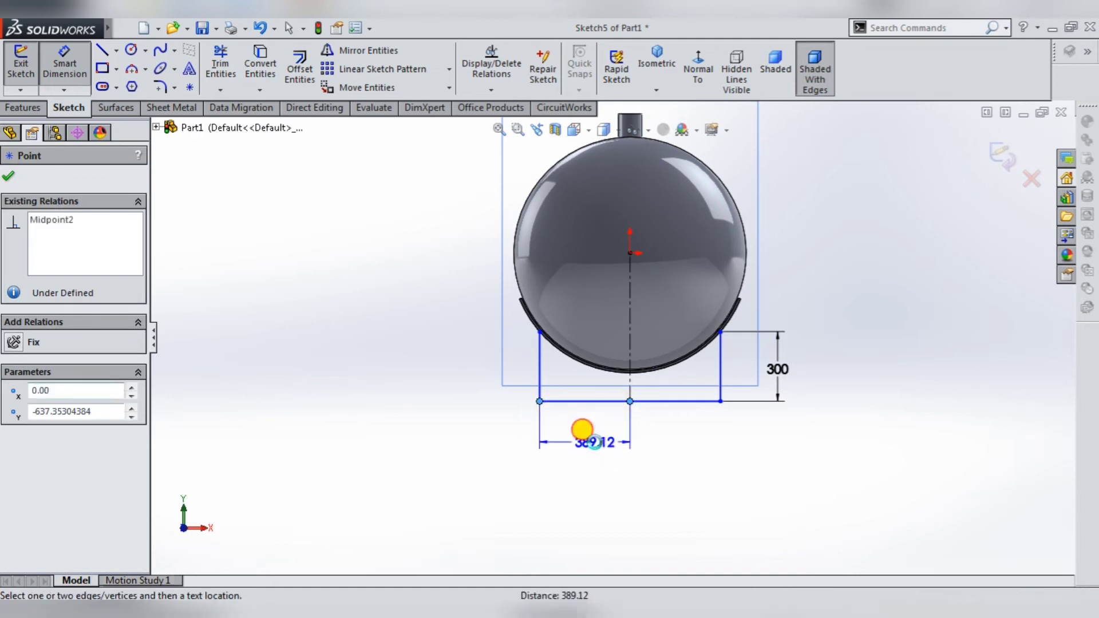
{"action": "left_click", "coordinate": [582, 429]}
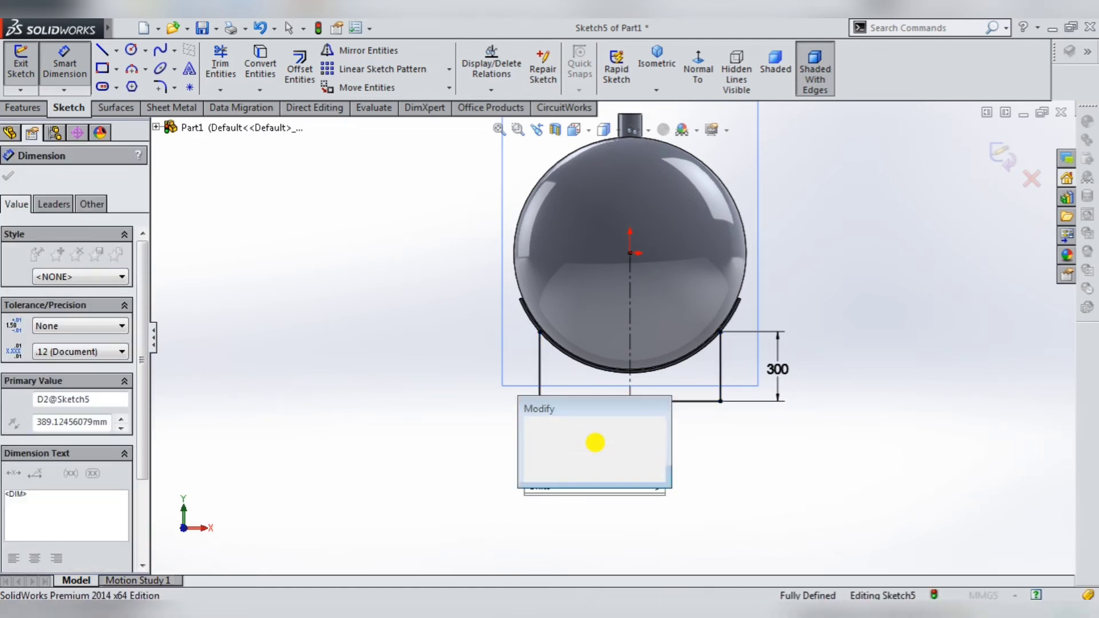
{"action": "type", "text": "400"}
{"action": "key", "text": "Return"}
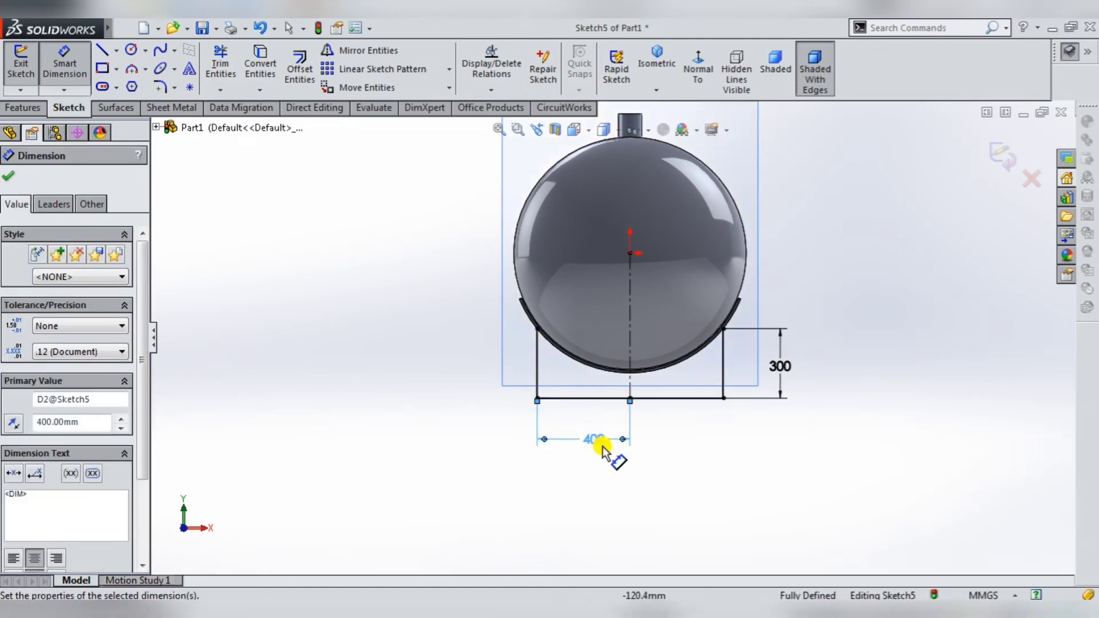
{"action": "key", "text": "Escape"}
{"action": "scroll", "coordinate": [671, 472], "scroll_direction": "up", "scroll_amount": 2}
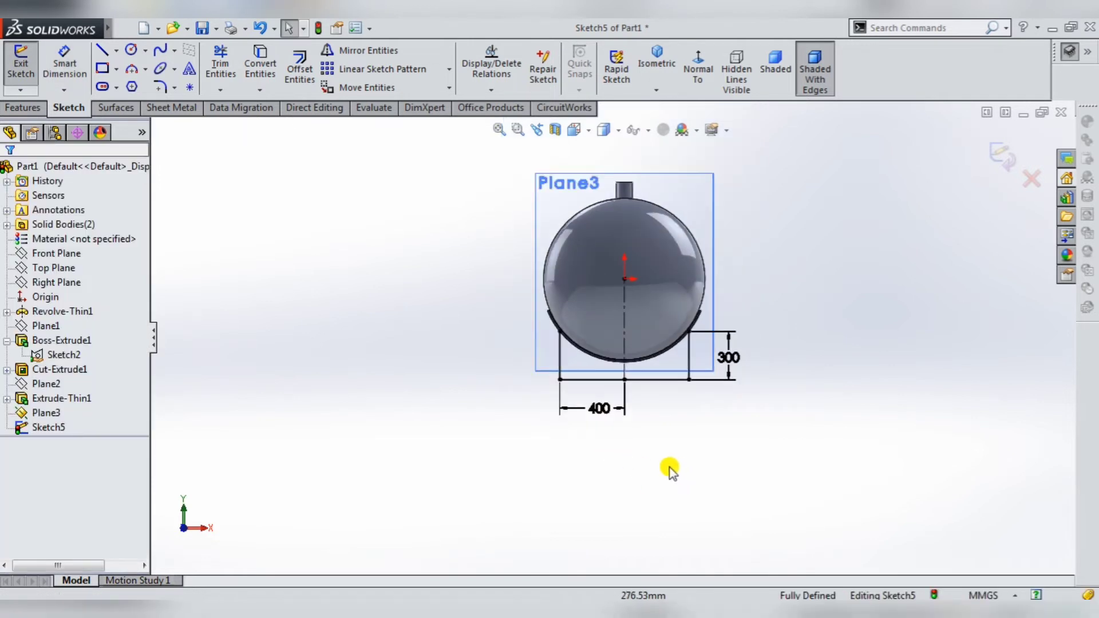
{"action": "scroll", "coordinate": [661, 378], "scroll_direction": "down", "scroll_amount": 1}
{"action": "scroll", "coordinate": [664, 378], "scroll_direction": "up", "scroll_amount": 1}
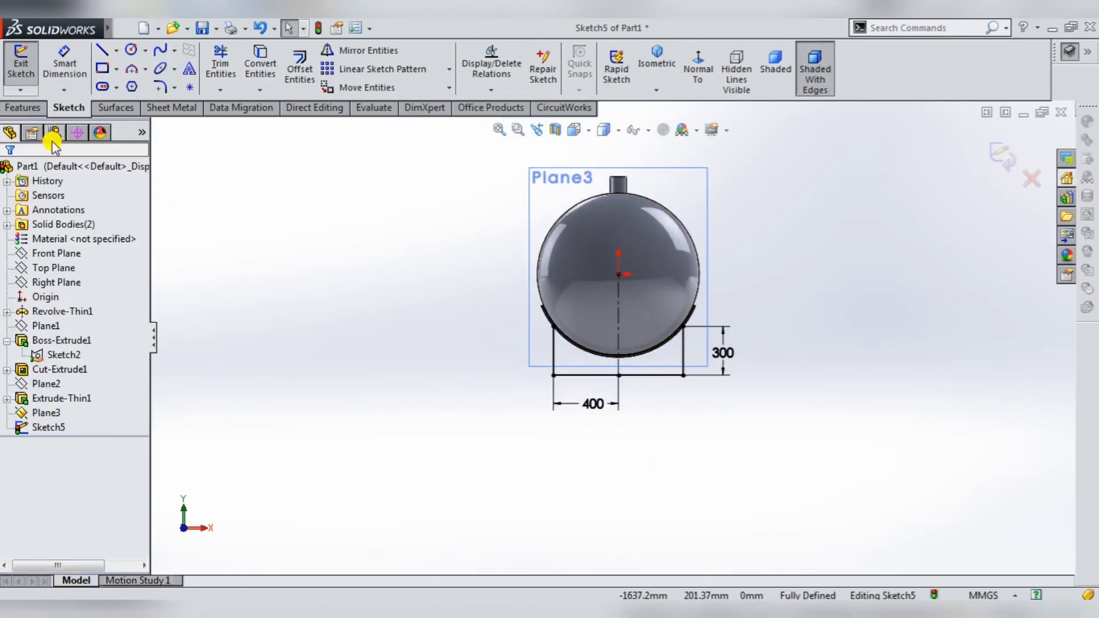
Step: Extrude Sketch5's support profile as a 9.51 mm blind plate, closing it against the tank
{"action": "left_click", "coordinate": [8, 108]}
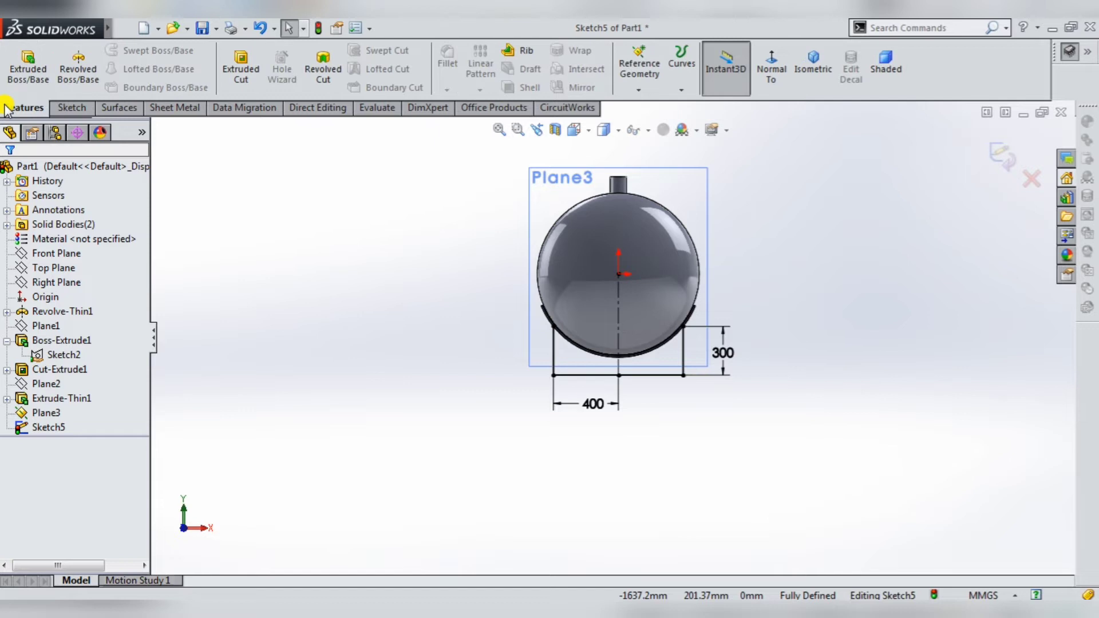
{"action": "left_click", "coordinate": [44, 72]}
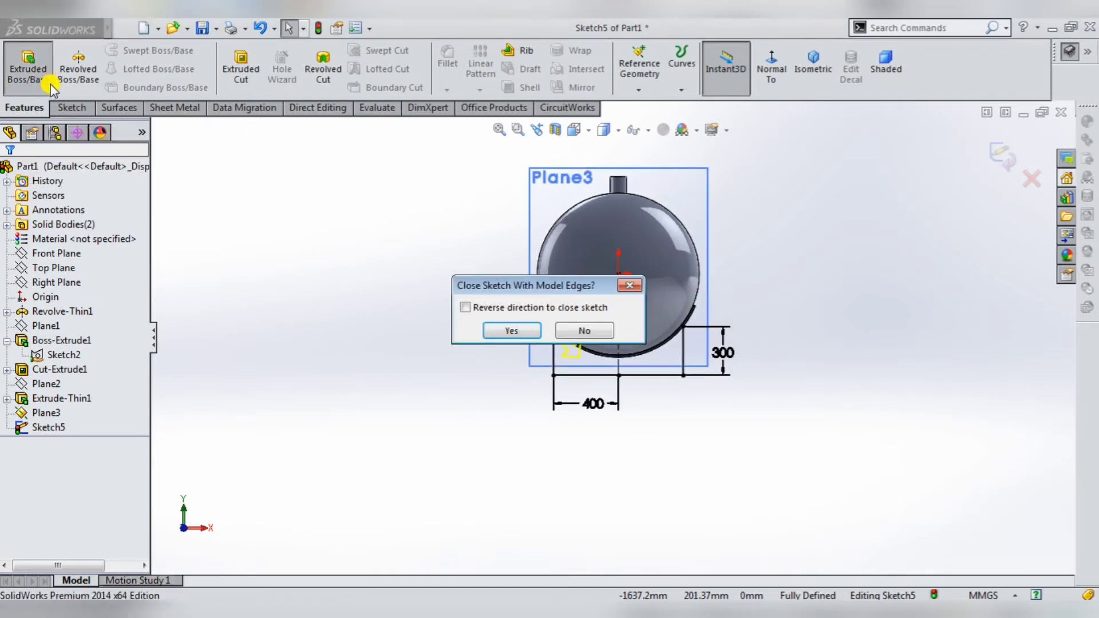
{"action": "left_click", "coordinate": [514, 332]}
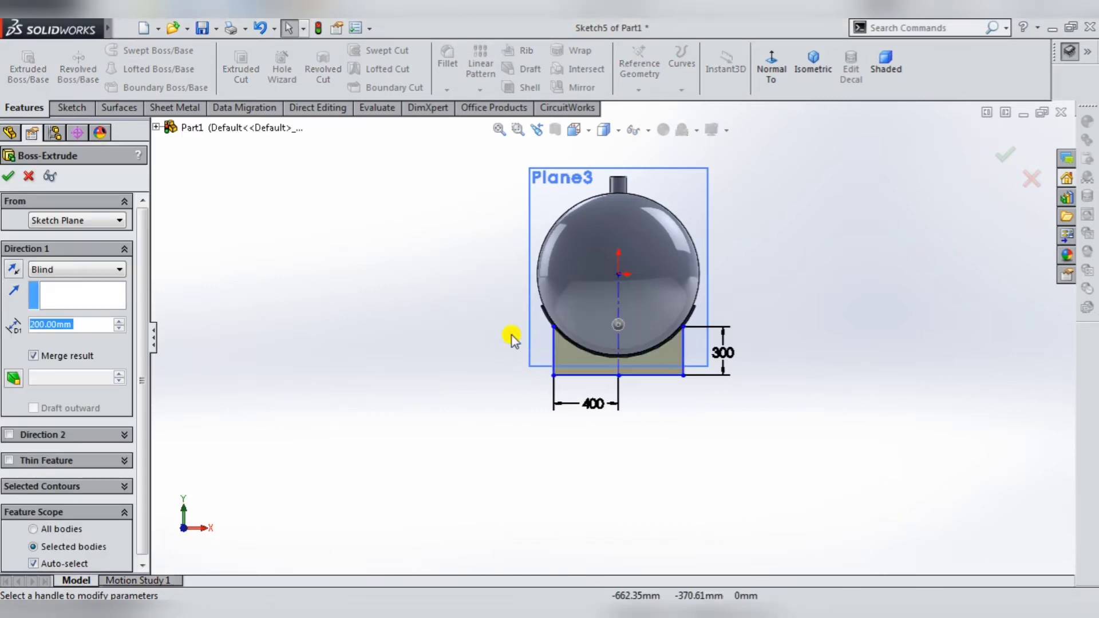
{"action": "mouse_move", "coordinate": [512, 336]}
{"action": "middle_mouse_down"}
{"action": "mouse_move", "coordinate": [539, 381]}
{"action": "mouse_move", "coordinate": [589, 385]}
{"action": "middle_mouse_up"}
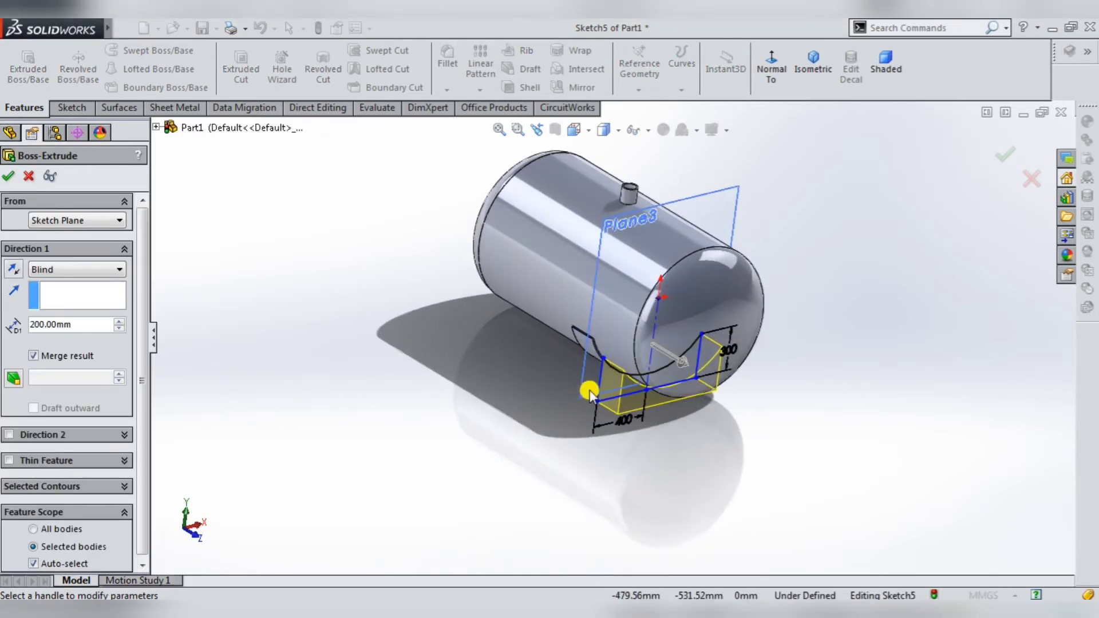
{"action": "scroll", "coordinate": [545, 362], "scroll_direction": "down", "scroll_amount": 5}
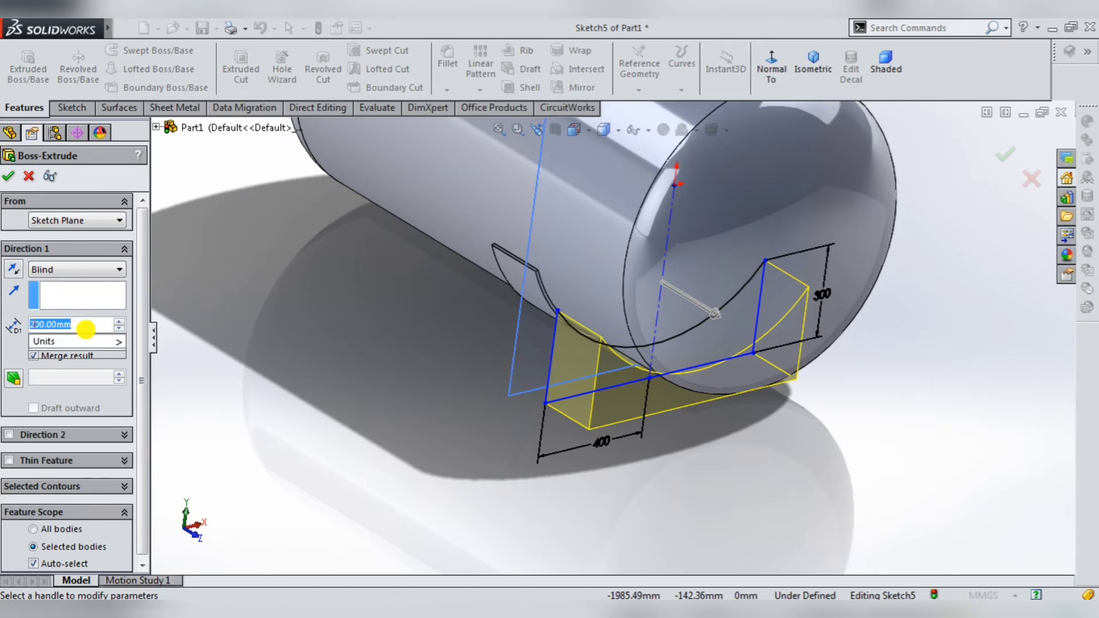
{"action": "type", "text": "9.51"}
{"action": "key", "text": "Return"}
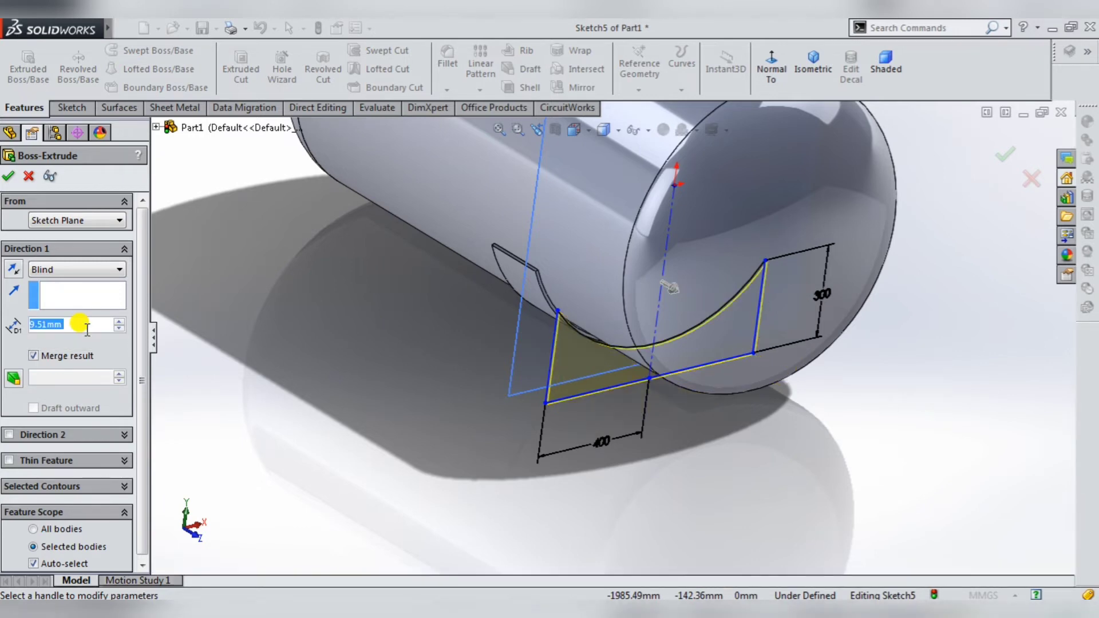
{"action": "middle_click_drag", "start_coordinate": [558, 407], "coordinate": [604, 393]}
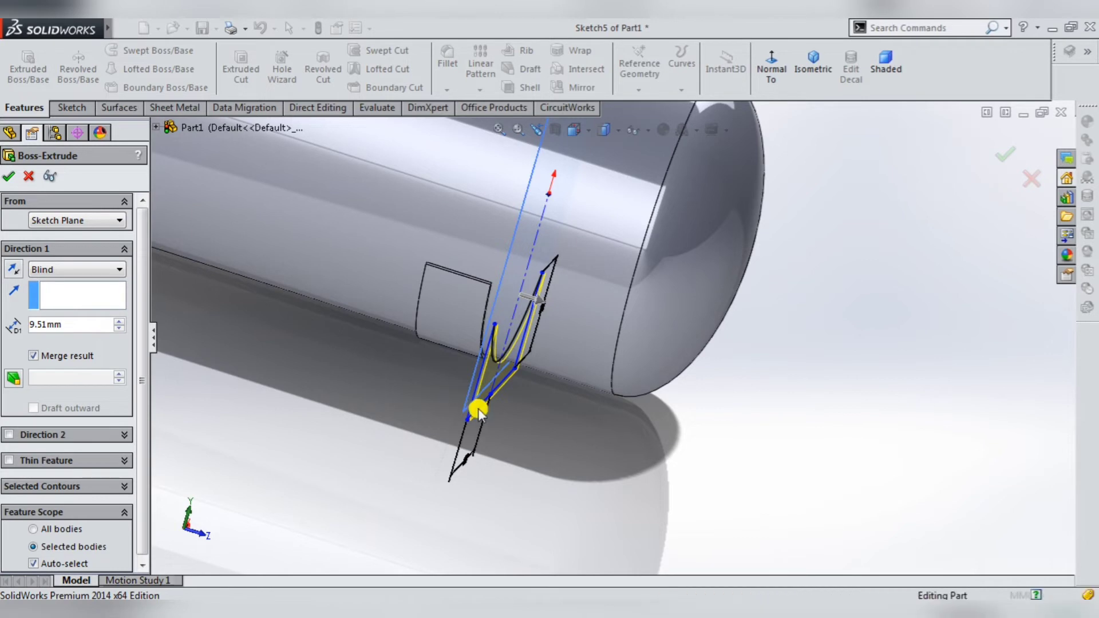
Step: Confirm the support plate extrusion and hide Plane3
{"action": "key", "text": "Return"}
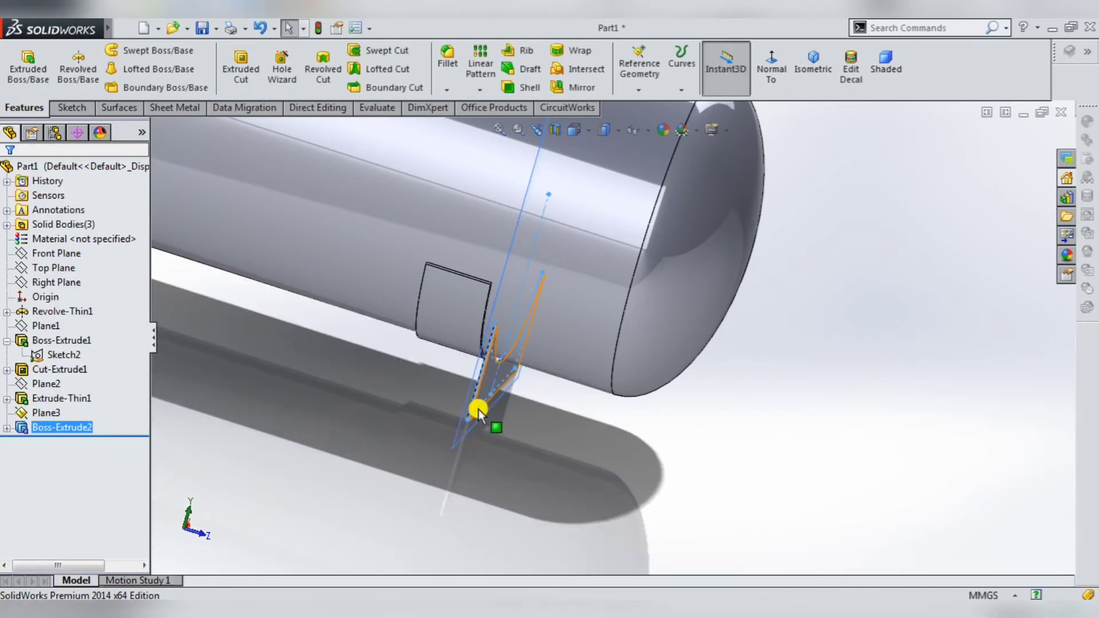
{"action": "mouse_move", "coordinate": [469, 398]}
{"action": "middle_mouse_down"}
{"action": "mouse_move", "coordinate": [531, 438]}
{"action": "mouse_move", "coordinate": [484, 410]}
{"action": "middle_mouse_up"}
{"action": "left_click", "coordinate": [465, 395]}
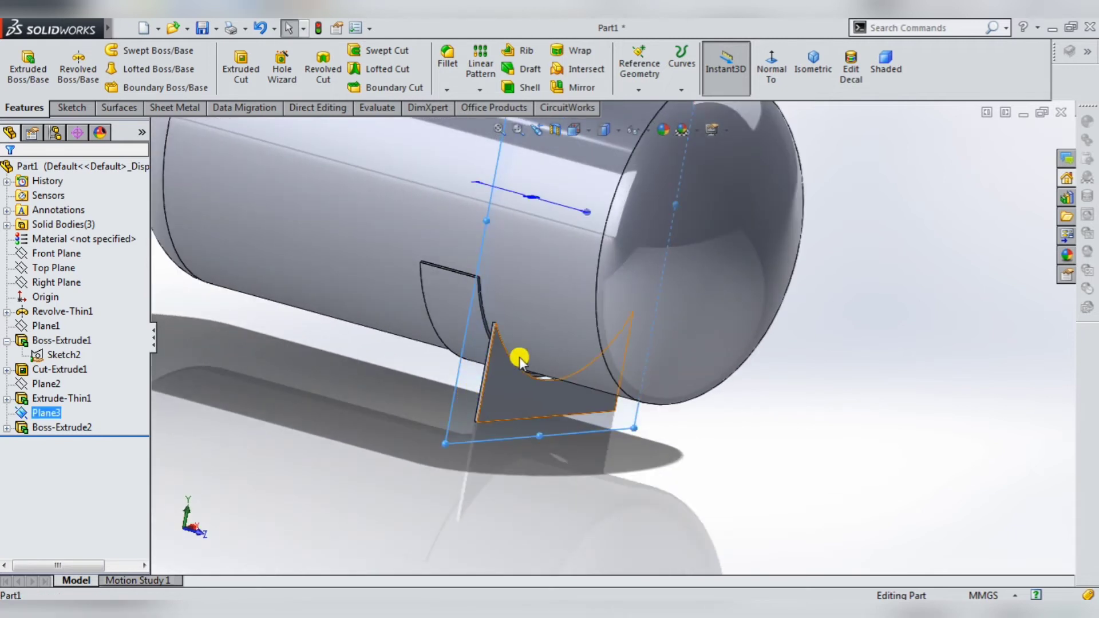
{"action": "left_click", "coordinate": [545, 342]}
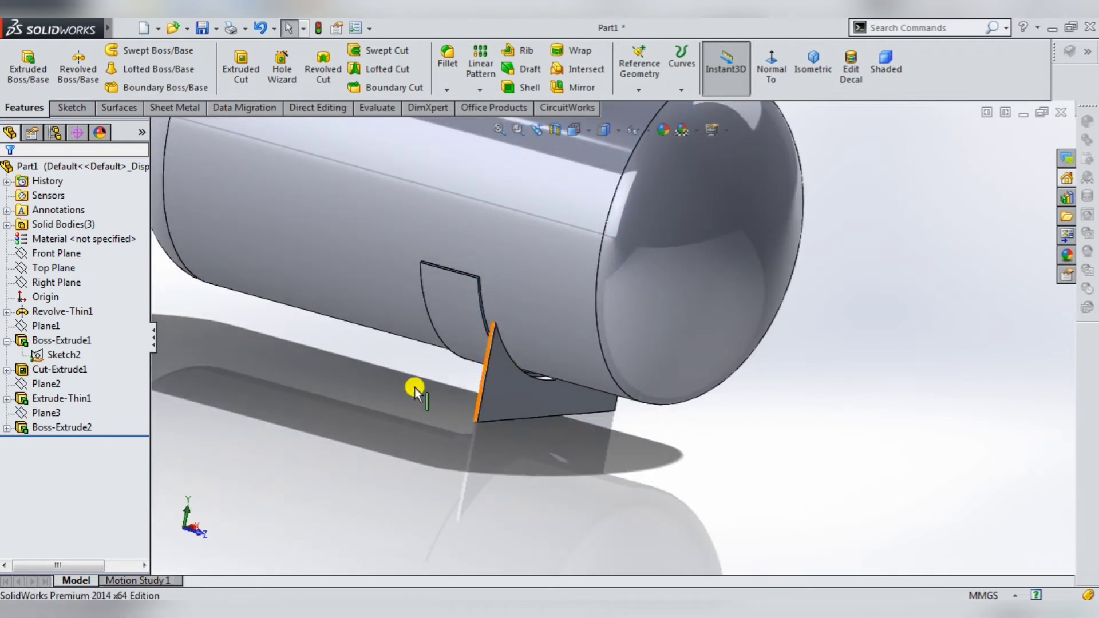
{"action": "left_click", "coordinate": [15, 400]}
Step: Reverse the extrusion direction of the Extrude-Thin1 saddle
{"action": "left_click", "coordinate": [15, 400]}
{"action": "left_click", "coordinate": [41, 343]}
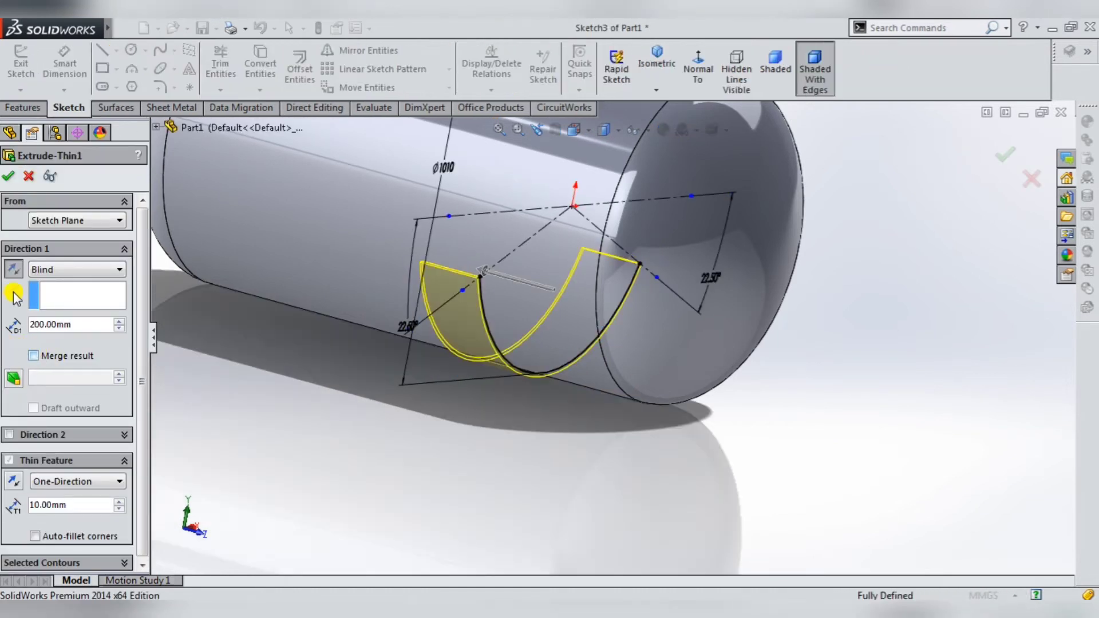
{"action": "left_click", "coordinate": [11, 271]}
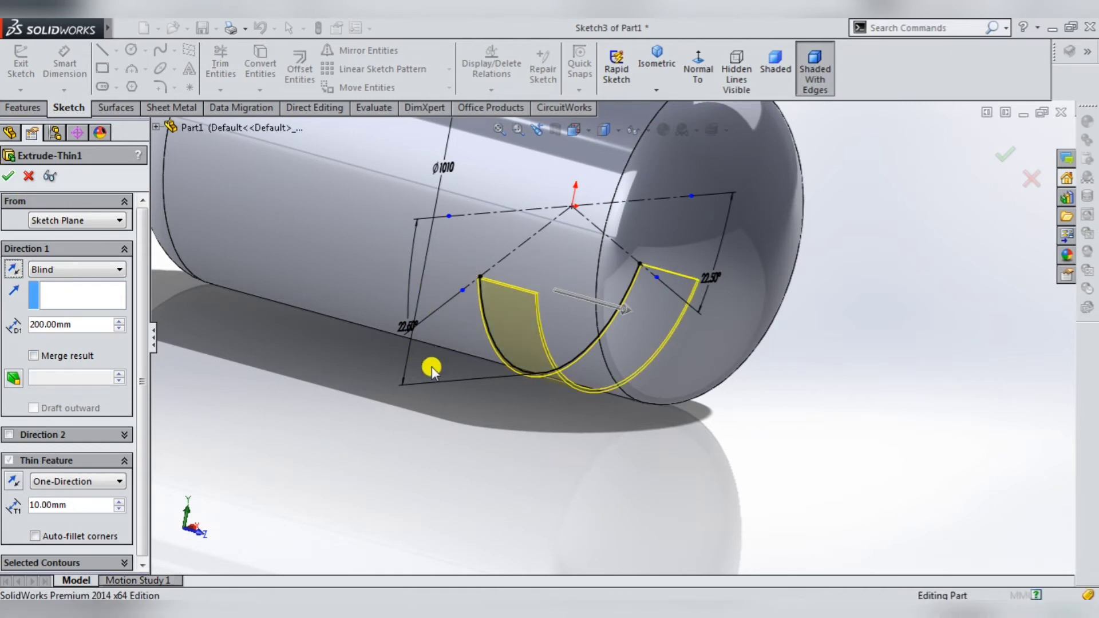
{"action": "key", "text": "Return"}
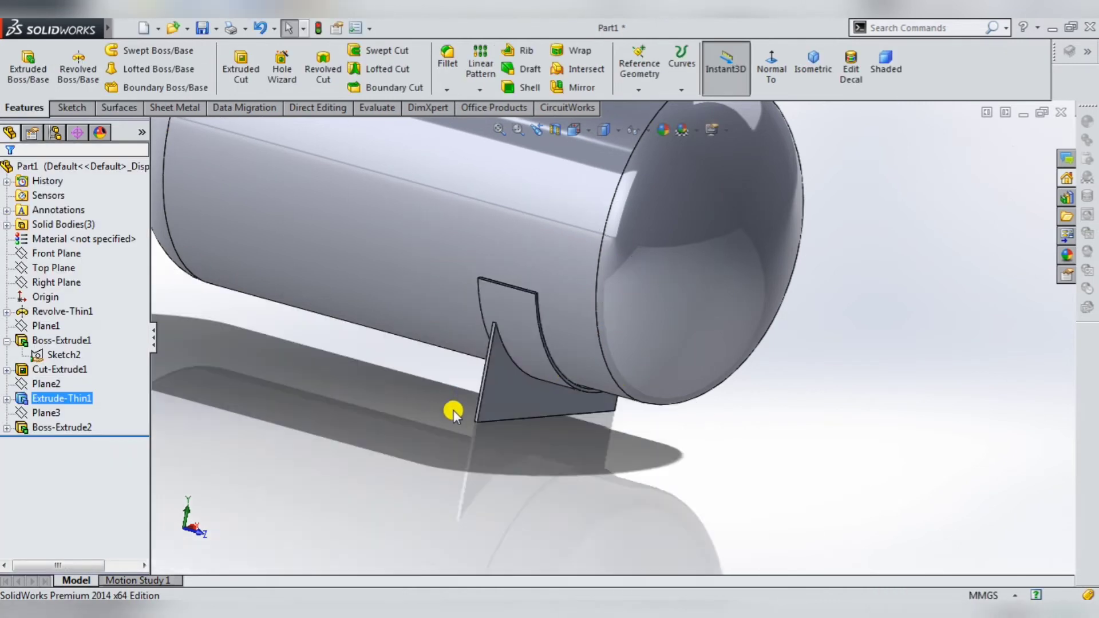
{"action": "mouse_move", "coordinate": [521, 444]}
{"action": "middle_mouse_down"}
{"action": "mouse_move", "coordinate": [544, 476]}
{"action": "mouse_move", "coordinate": [560, 441]}
{"action": "mouse_move", "coordinate": [528, 446]}
{"action": "mouse_move", "coordinate": [564, 434]}
{"action": "mouse_move", "coordinate": [552, 447]}
{"action": "middle_mouse_up"}
{"action": "scroll", "coordinate": [527, 447], "scroll_direction": "up", "scroll_amount": 5}
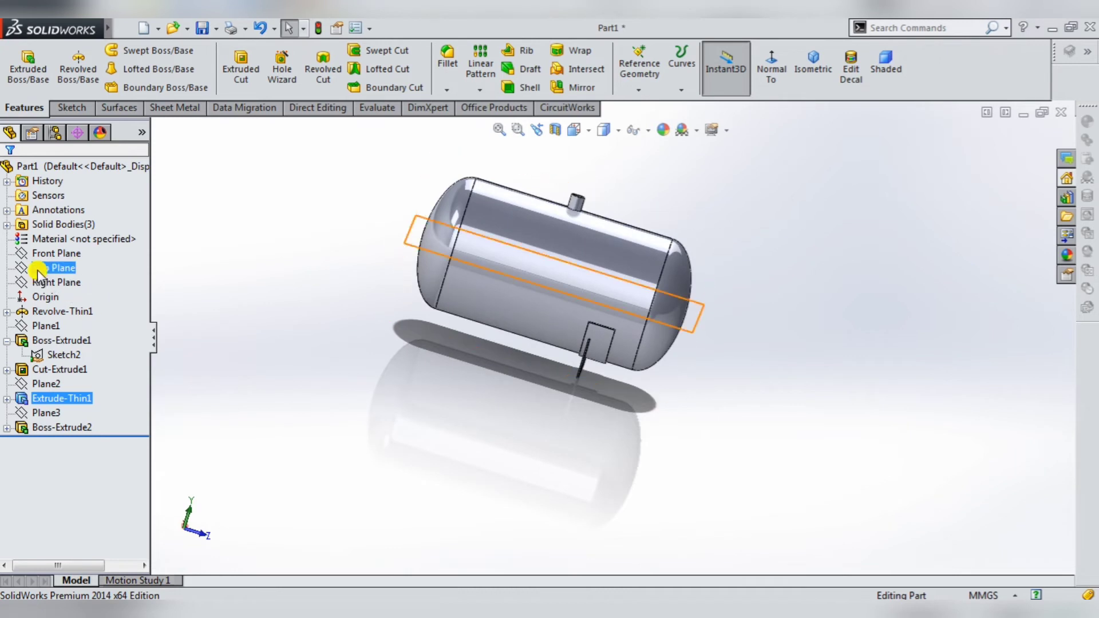
Step: Create Plane4 parallel to the Front Plane, changing the offset from 385 to 515 mm
{"action": "left_click", "coordinate": [649, 87]}
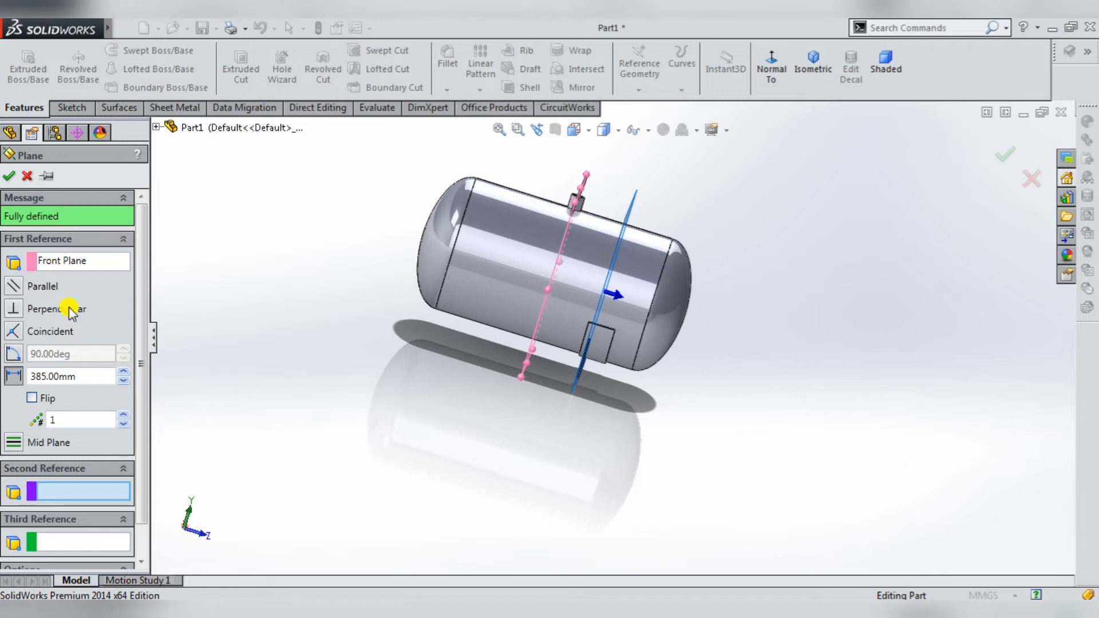
{"action": "double_click", "coordinate": [83, 377]}
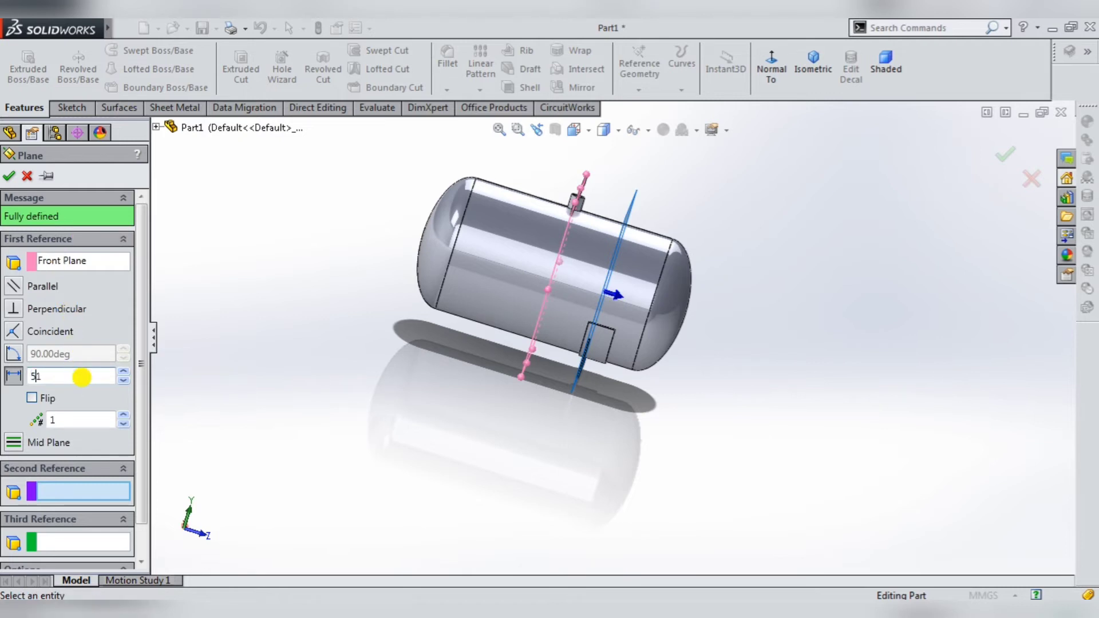
{"action": "type", "text": "5"}
{"action": "key", "text": "Return"}
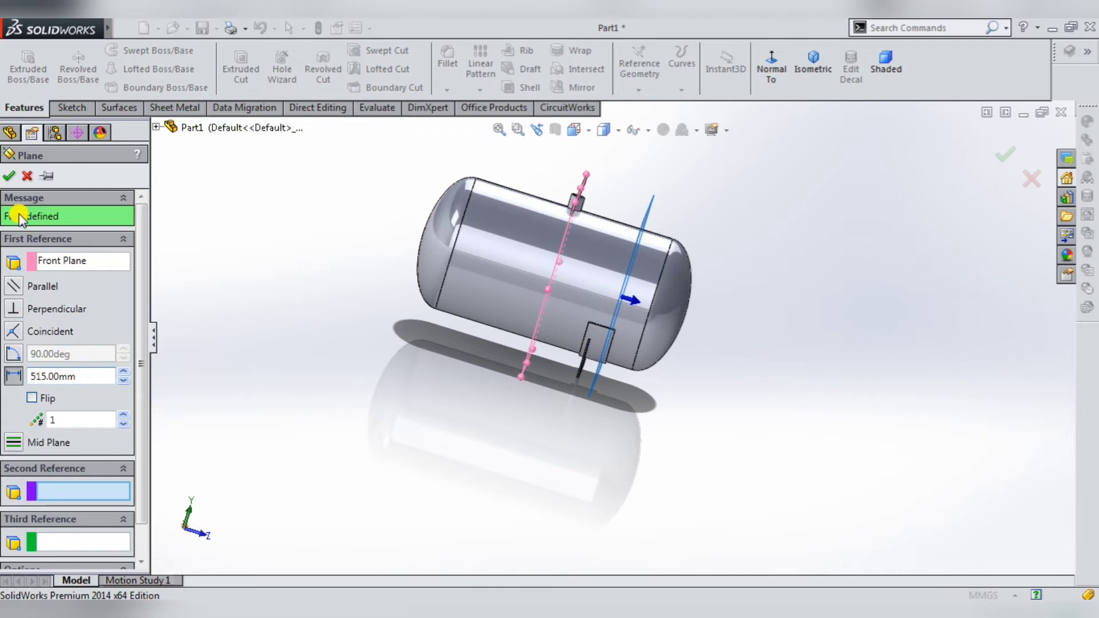
{"action": "left_click", "coordinate": [8, 177]}
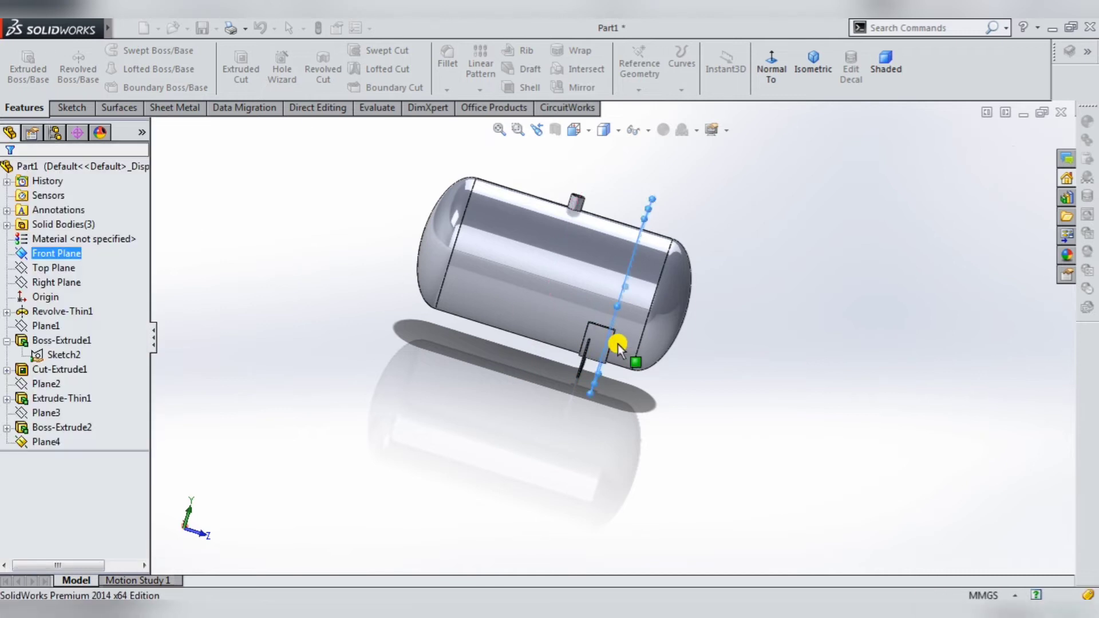
{"action": "mouse_move", "coordinate": [617, 345]}
{"action": "middle_mouse_down"}
{"action": "mouse_move", "coordinate": [585, 315]}
{"action": "mouse_move", "coordinate": [601, 283]}
{"action": "middle_mouse_up"}
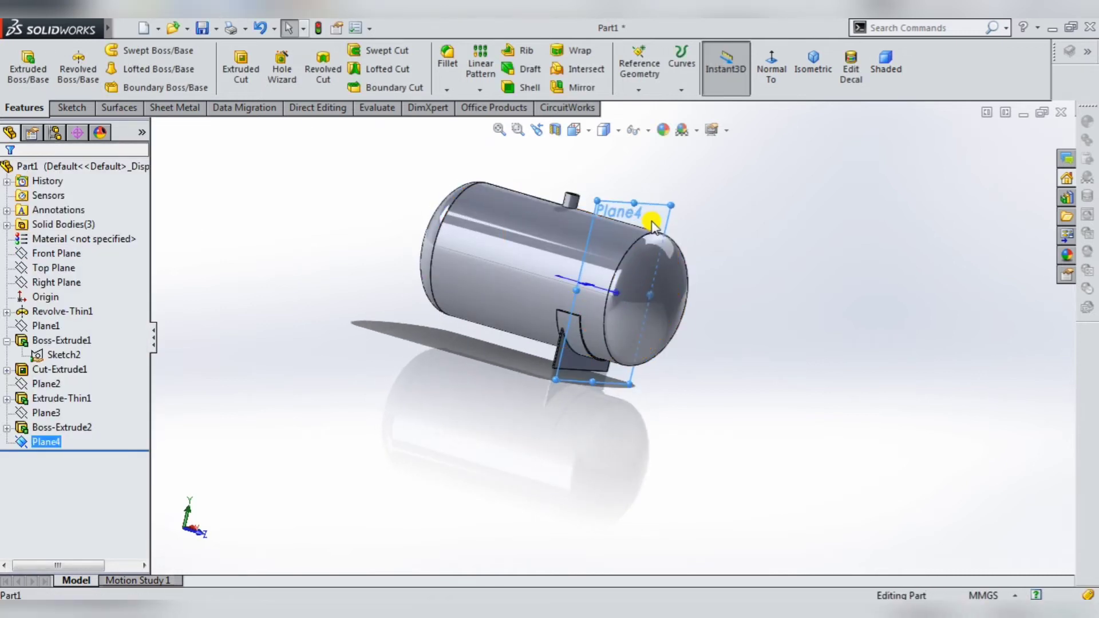
Step: Sketch on Plane4 by converting the existing support plate face's outline
{"action": "left_click", "coordinate": [713, 179]}
{"action": "left_click", "coordinate": [698, 69]}
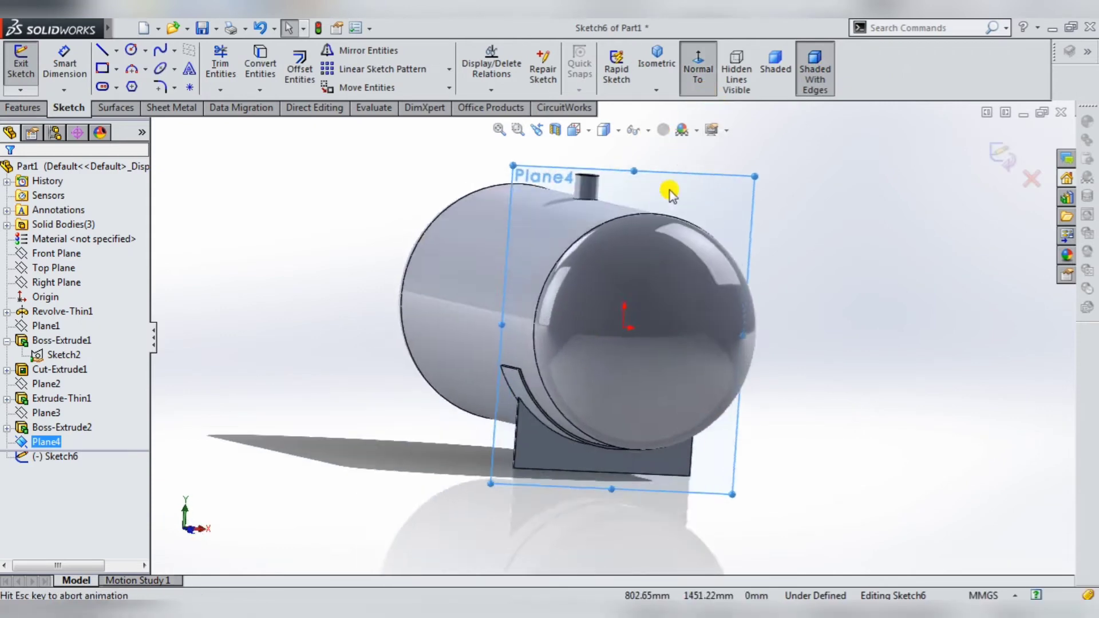
{"action": "left_click", "coordinate": [590, 467]}
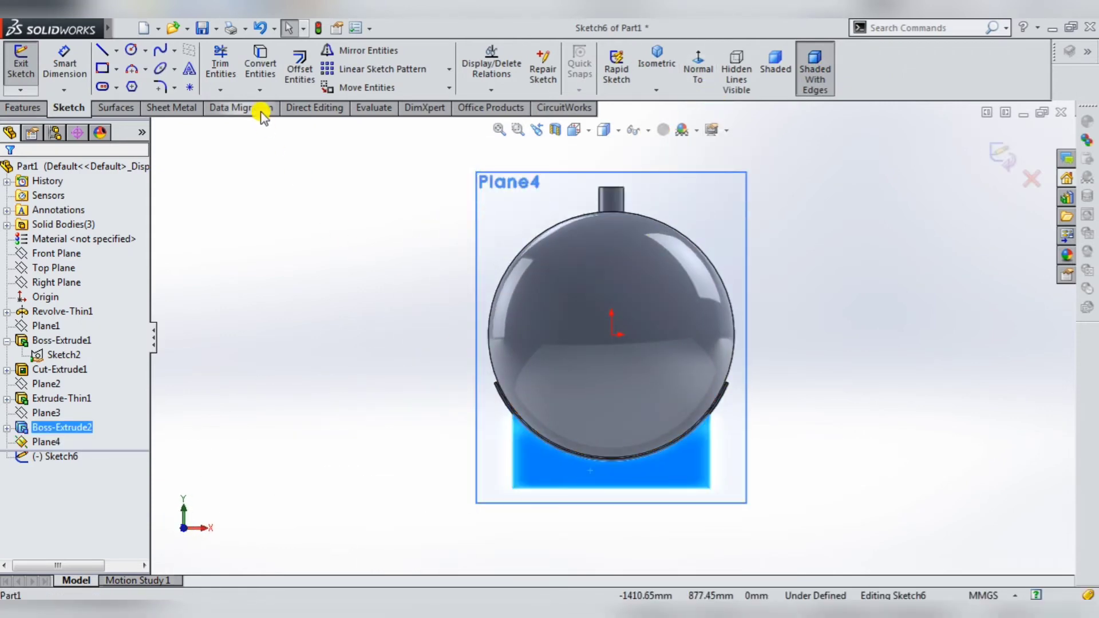
{"action": "left_click", "coordinate": [258, 69]}
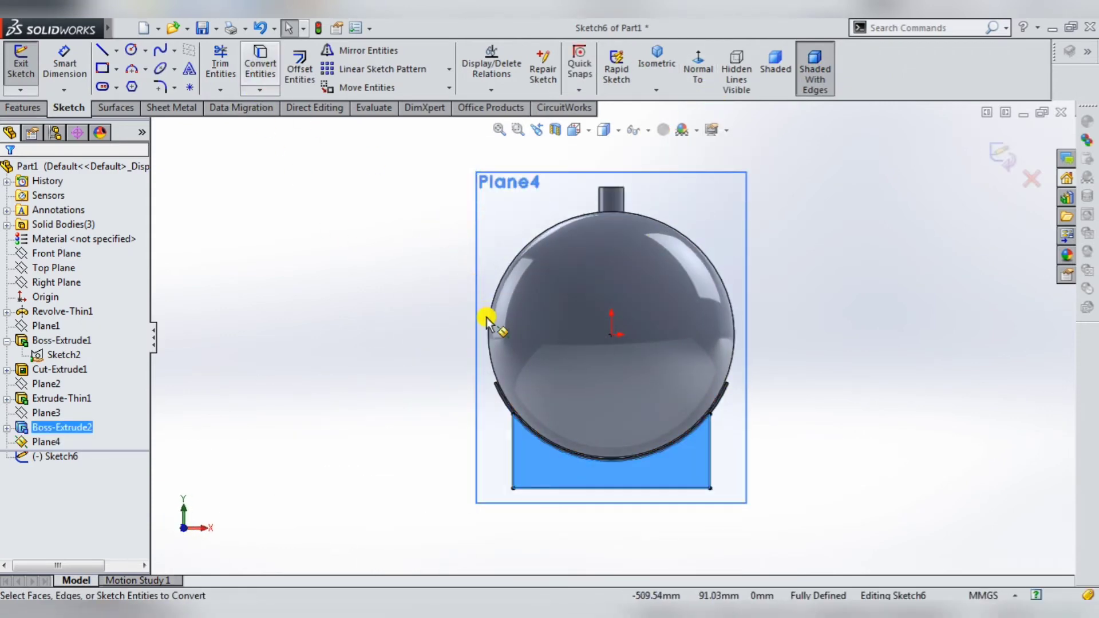
Step: Extrude the converted outline 9.51 mm as the second plate, then hide Plane4
{"action": "left_click", "coordinate": [21, 107]}
{"action": "left_click", "coordinate": [23, 77]}
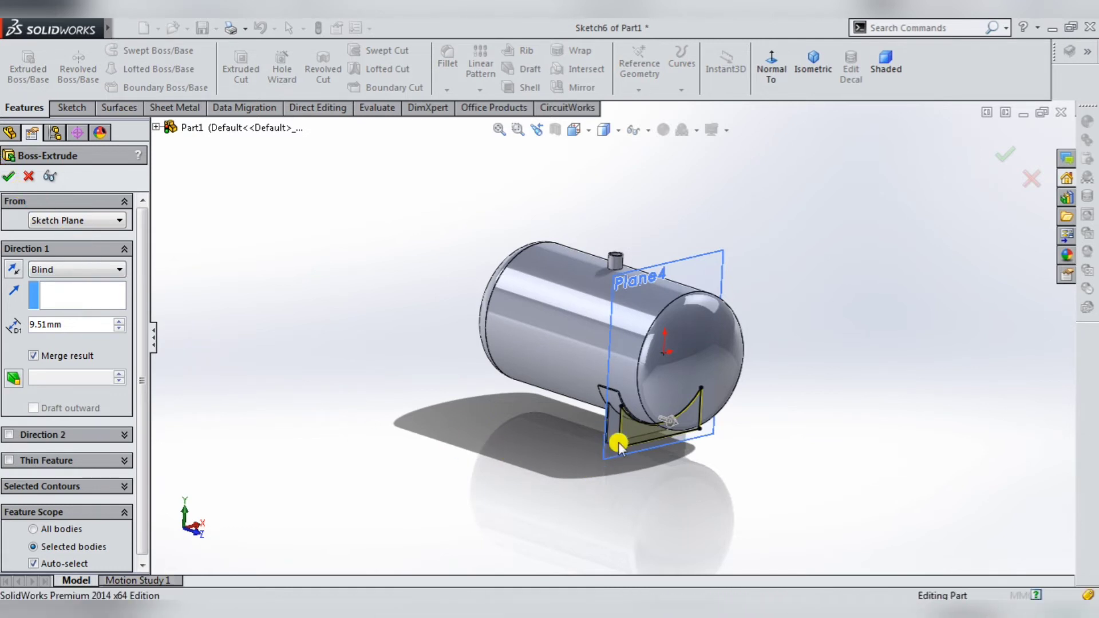
{"action": "key", "text": "Return"}
{"action": "middle_click_drag", "start_coordinate": [618, 442], "coordinate": [618, 459]}
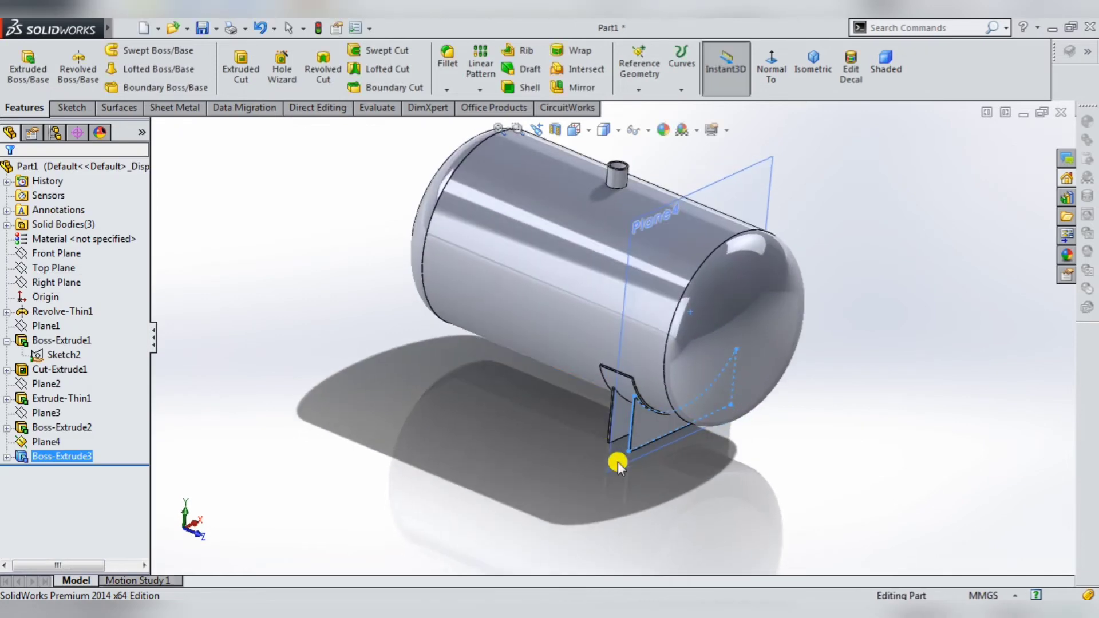
{"action": "left_click", "coordinate": [769, 192]}
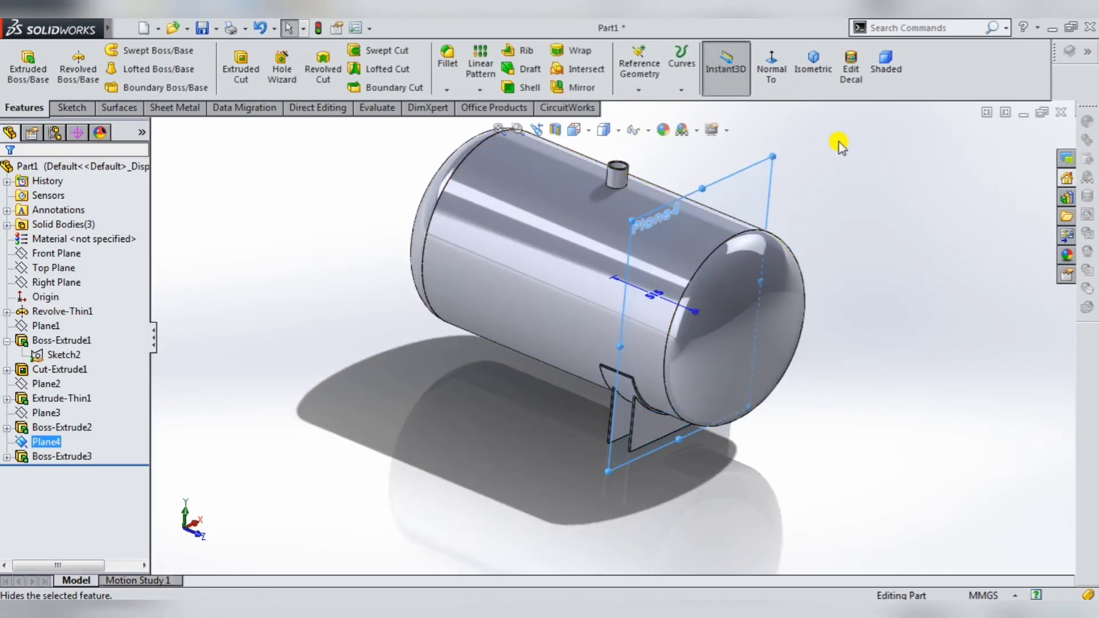
{"action": "middle_click_drag", "start_coordinate": [662, 361], "coordinate": [636, 296]}
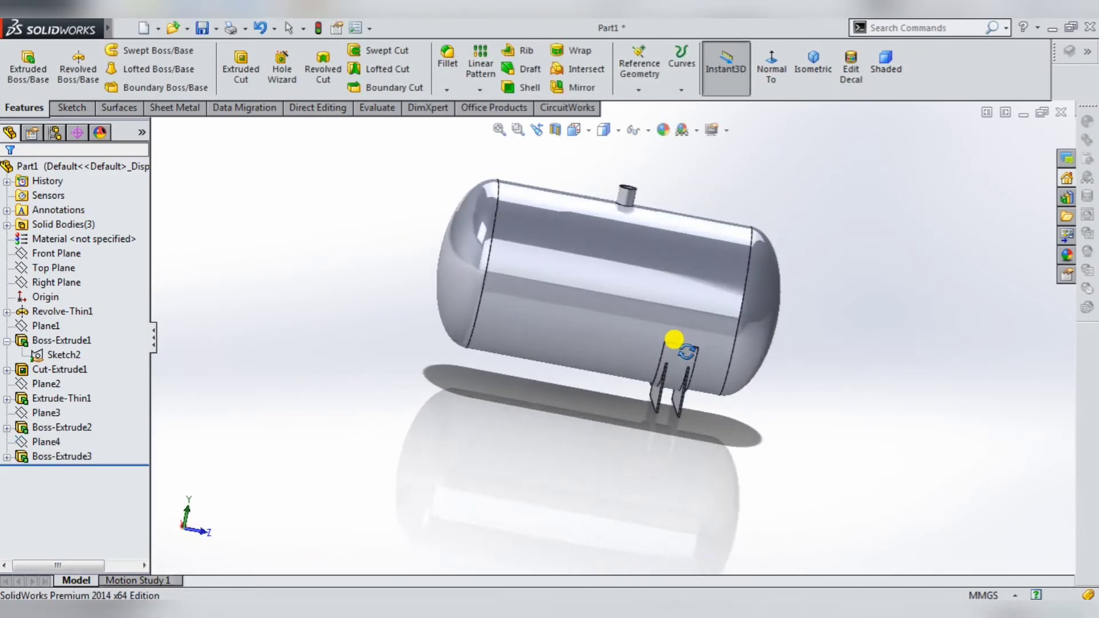
{"action": "scroll", "coordinate": [664, 366], "scroll_direction": "down", "scroll_amount": 5}
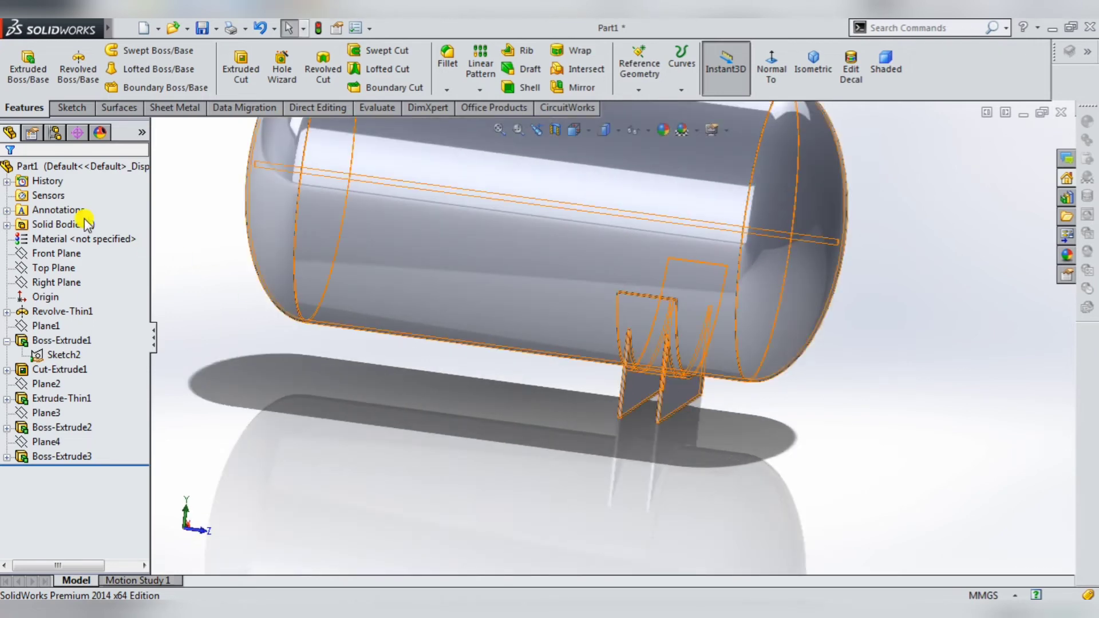
Step: Create Plane5 offset 300 mm from the Right Plane
{"action": "left_click", "coordinate": [63, 280]}
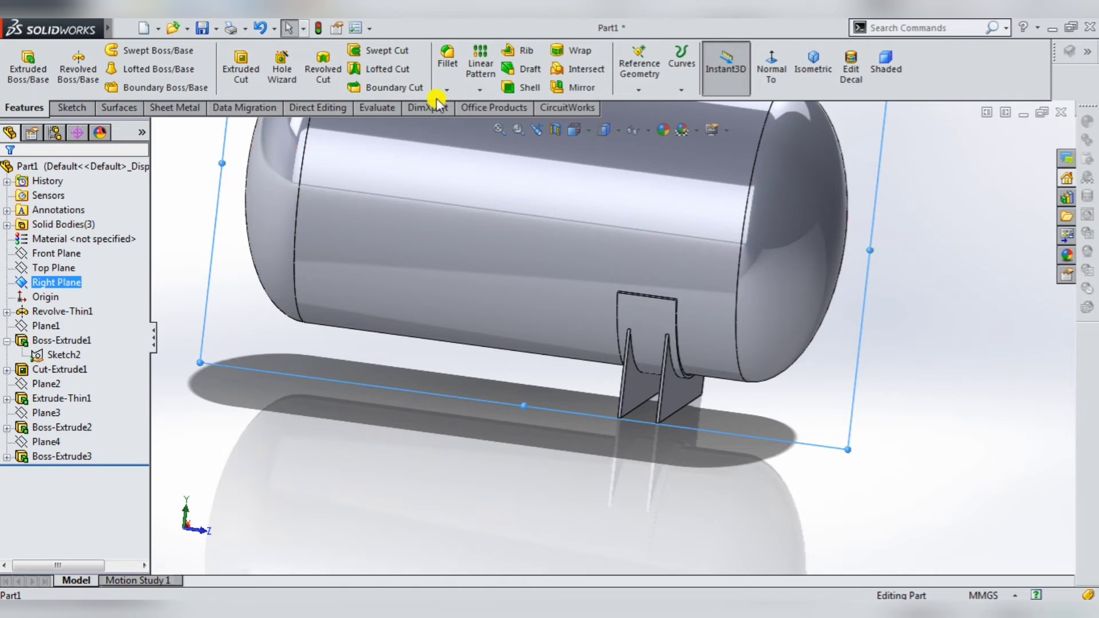
{"action": "left_click", "coordinate": [629, 87]}
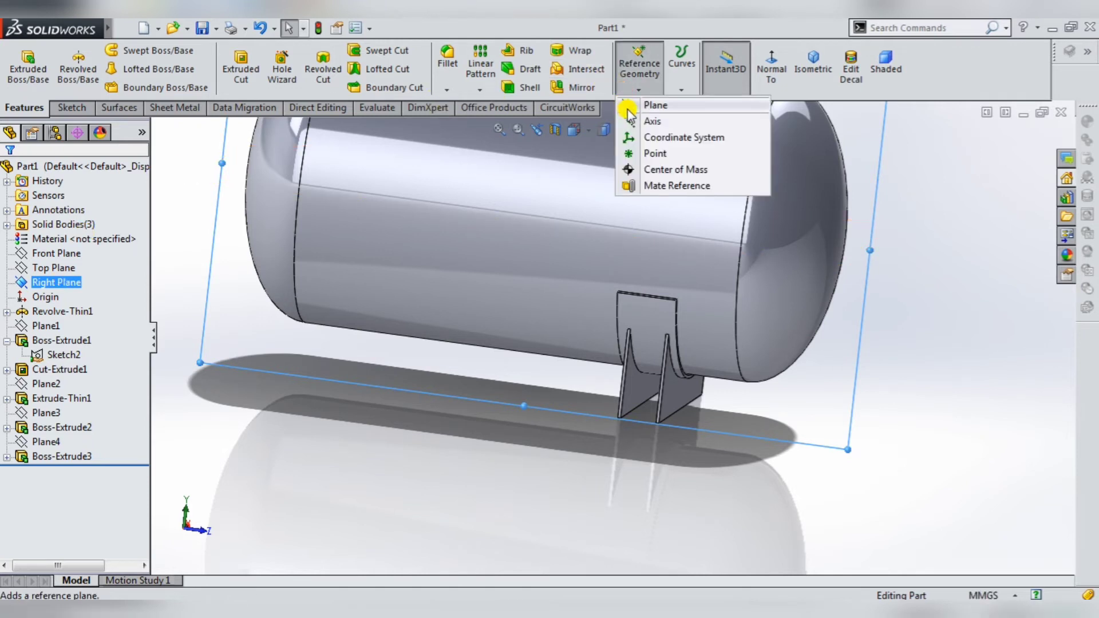
{"action": "left_click", "coordinate": [628, 108]}
{"action": "type", "text": "300"}
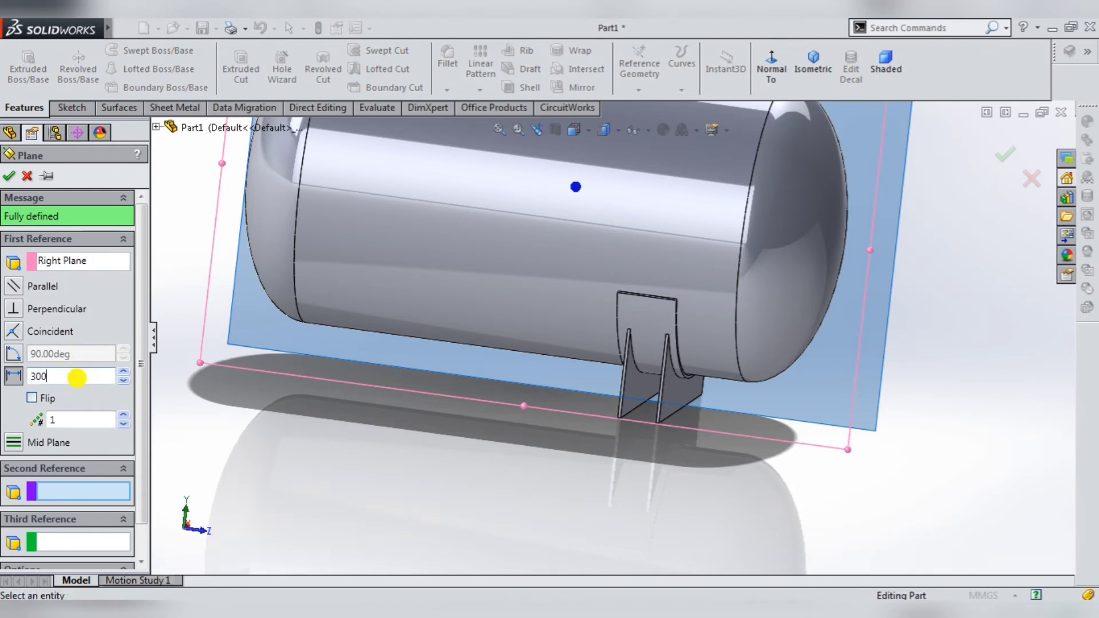
{"action": "key", "text": "Return"}
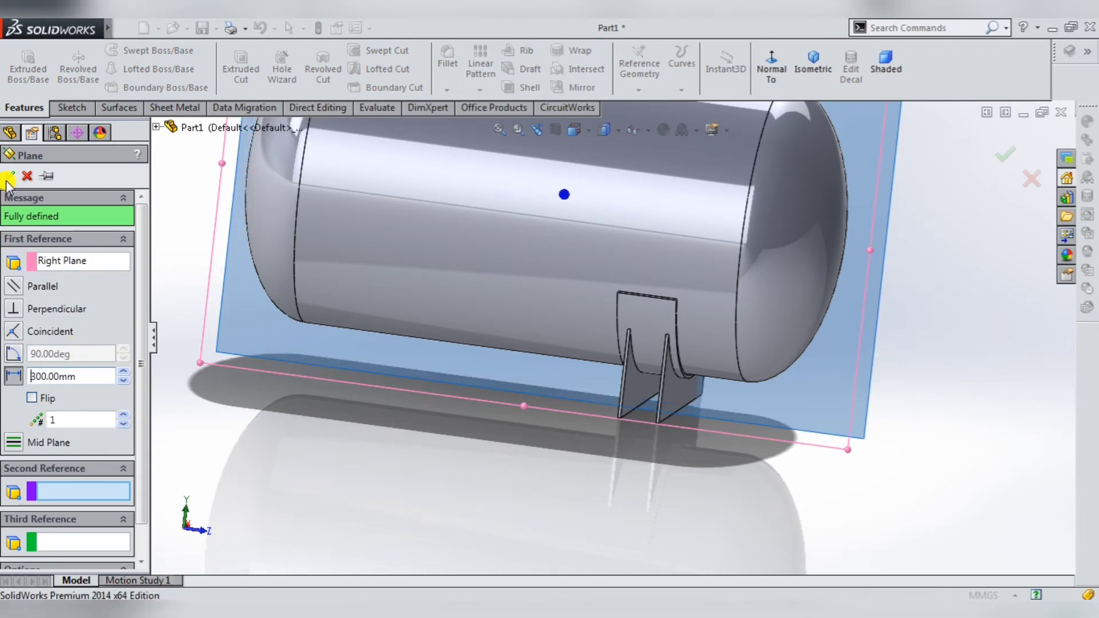
{"action": "key", "text": "Return"}
{"action": "scroll", "coordinate": [607, 361], "scroll_direction": "up", "scroll_amount": 2}
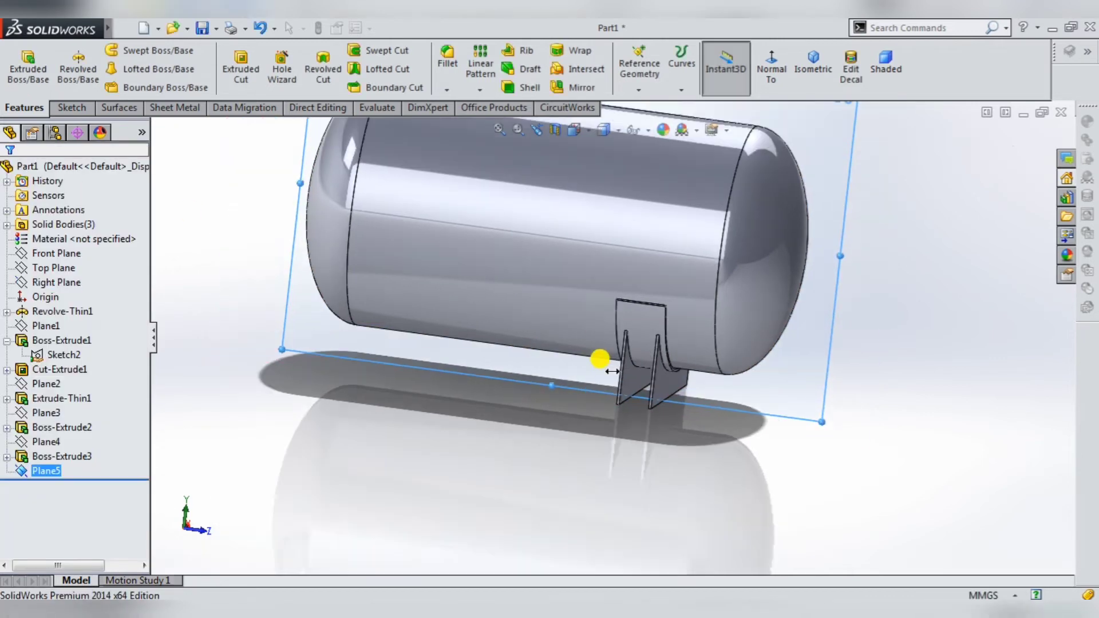
{"action": "scroll", "coordinate": [600, 359], "scroll_direction": "up", "scroll_amount": 2}
{"action": "mouse_move", "coordinate": [599, 358]}
{"action": "middle_mouse_down"}
{"action": "mouse_move", "coordinate": [697, 318]}
{"action": "mouse_move", "coordinate": [638, 314]}
{"action": "mouse_move", "coordinate": [512, 351]}
{"action": "mouse_move", "coordinate": [689, 348]}
{"action": "middle_mouse_up"}
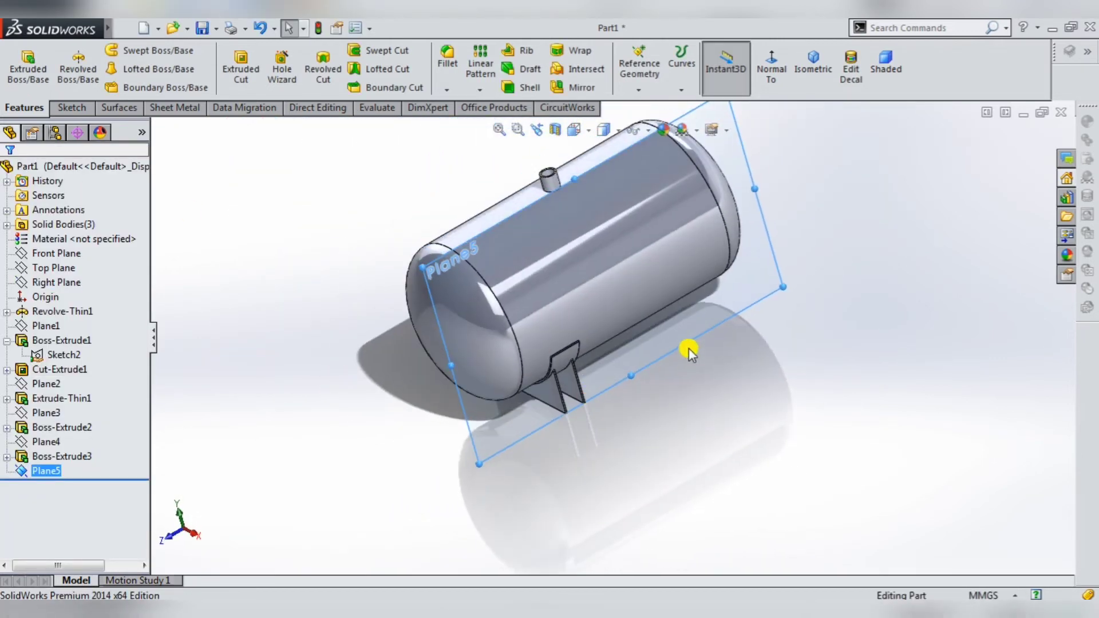
Step: Open a new sketch on Plane5, viewed face-on
{"action": "left_click", "coordinate": [793, 249]}
{"action": "left_click", "coordinate": [698, 68]}
{"action": "left_click", "coordinate": [482, 379]}
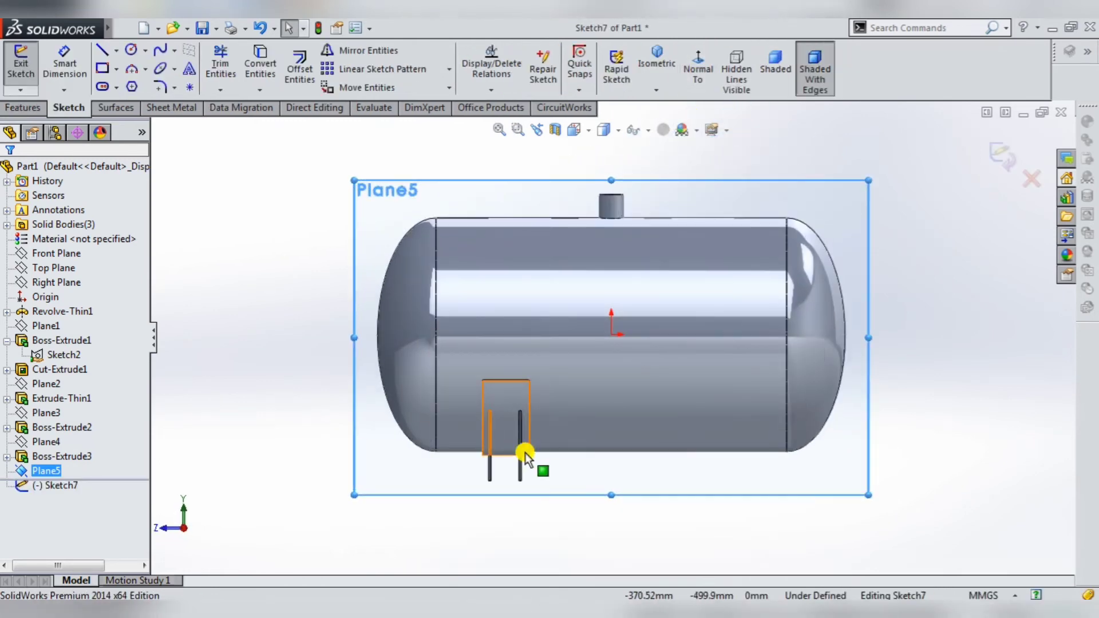
{"action": "left_click", "coordinate": [524, 455]}
{"action": "scroll", "coordinate": [518, 451], "scroll_direction": "down", "scroll_amount": 2}
{"action": "scroll", "coordinate": [512, 447], "scroll_direction": "down", "scroll_amount": 3}
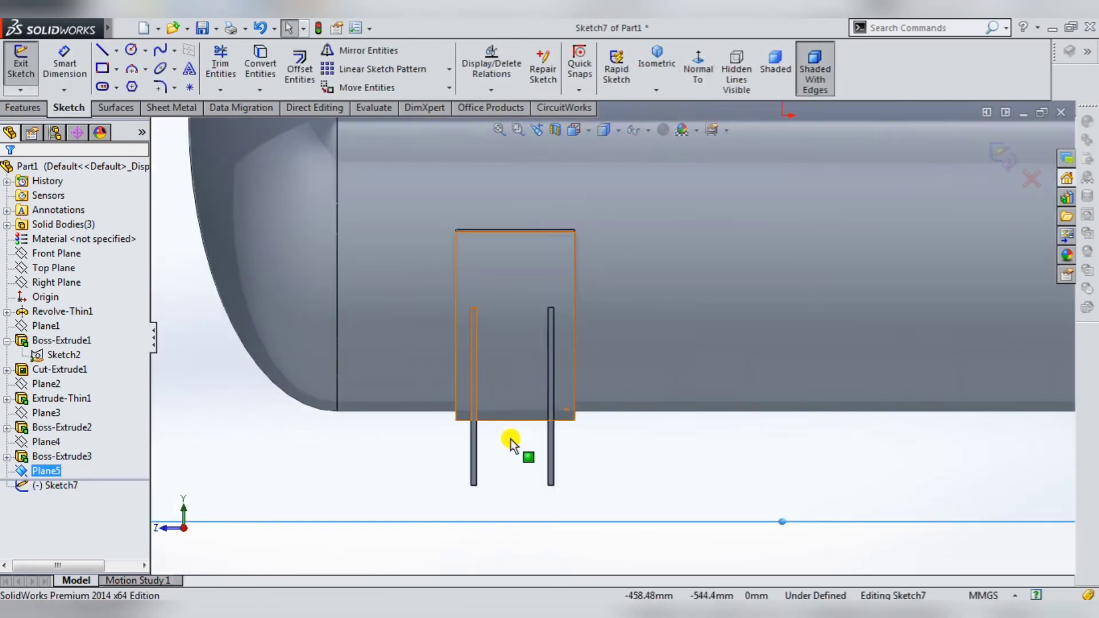
Step: Draw a corner rectangle between the two plates and dimension its height 200 mm
{"action": "left_click", "coordinate": [103, 67]}
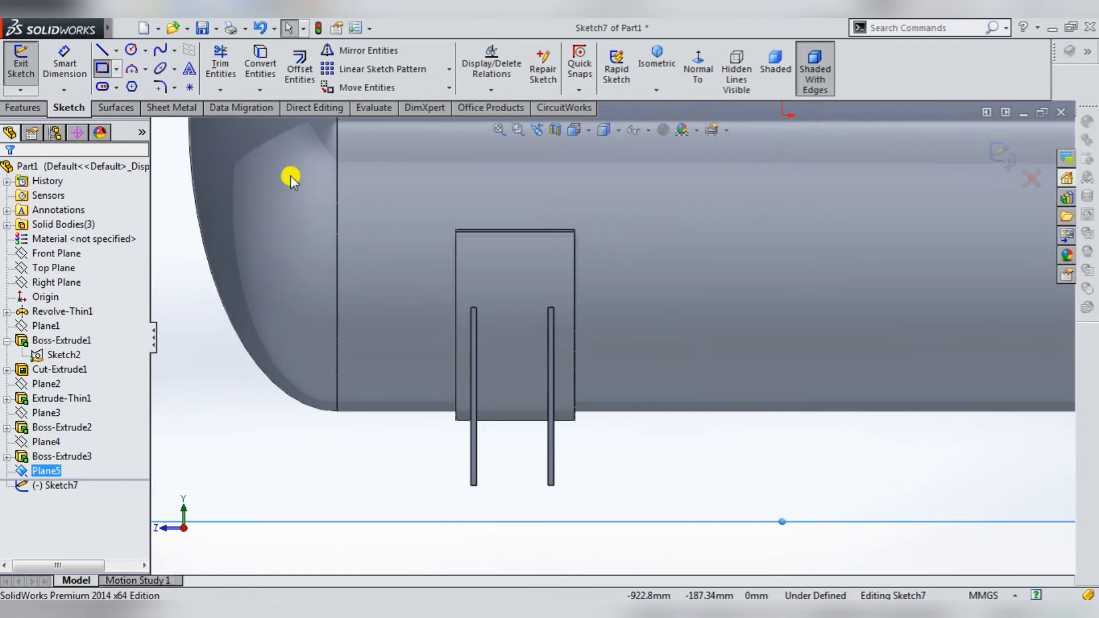
{"action": "left_click", "coordinate": [476, 484]}
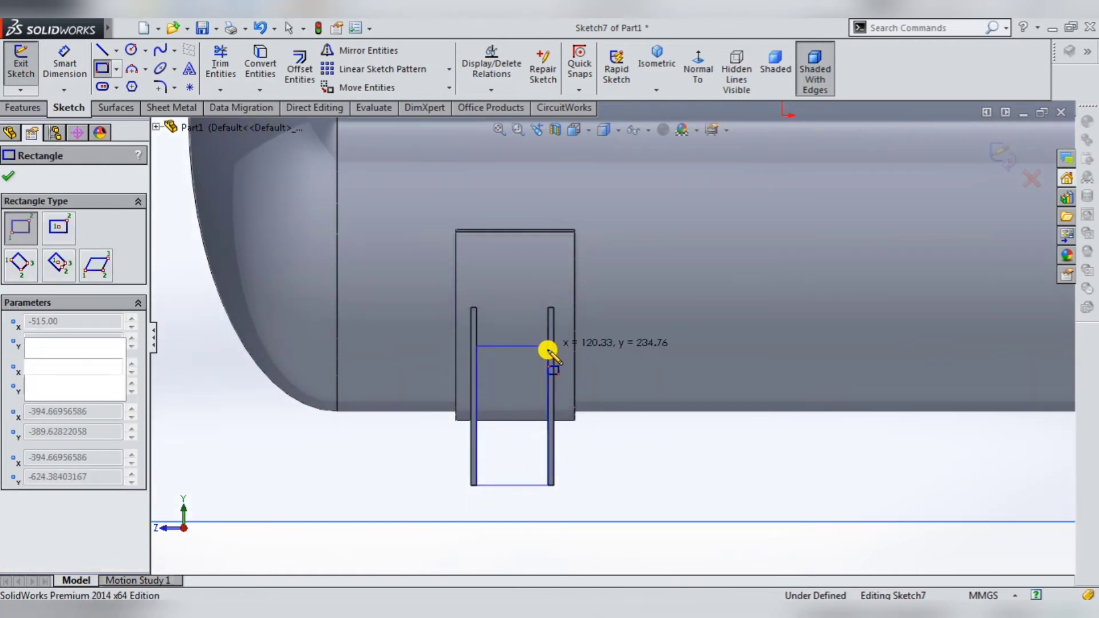
{"action": "left_click", "coordinate": [548, 346]}
{"action": "key", "text": "Escape"}
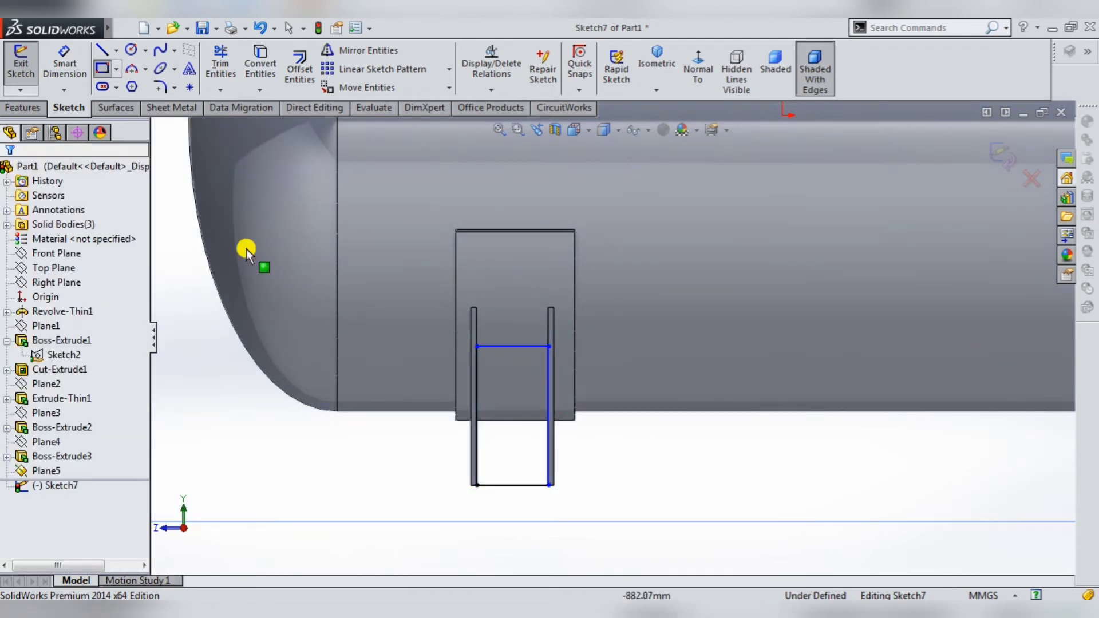
{"action": "left_click", "coordinate": [64, 63]}
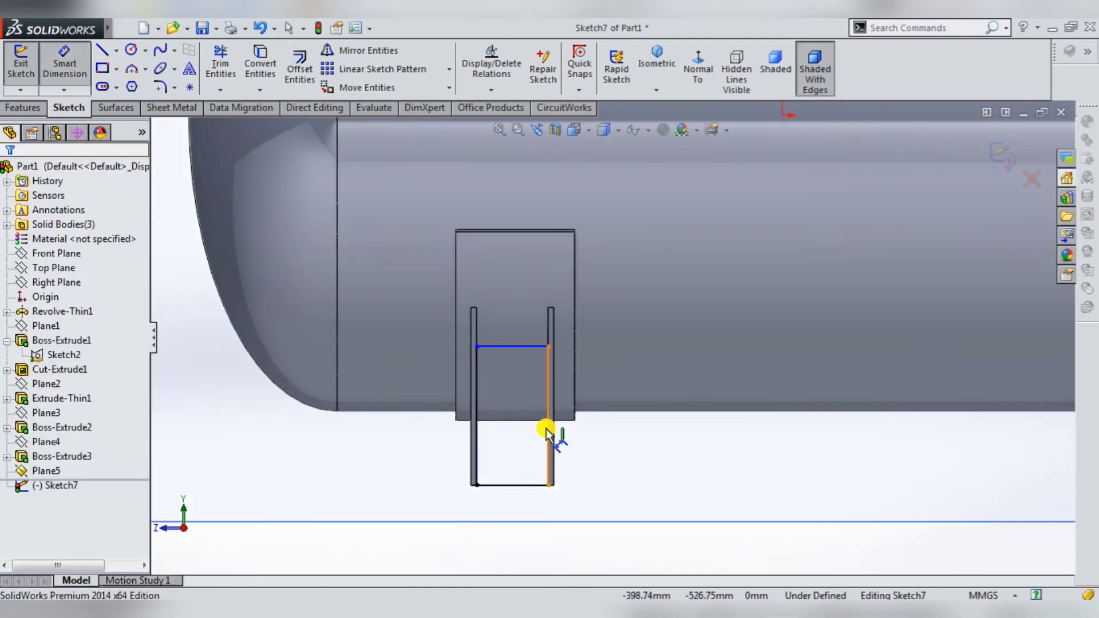
{"action": "left_click", "coordinate": [621, 438]}
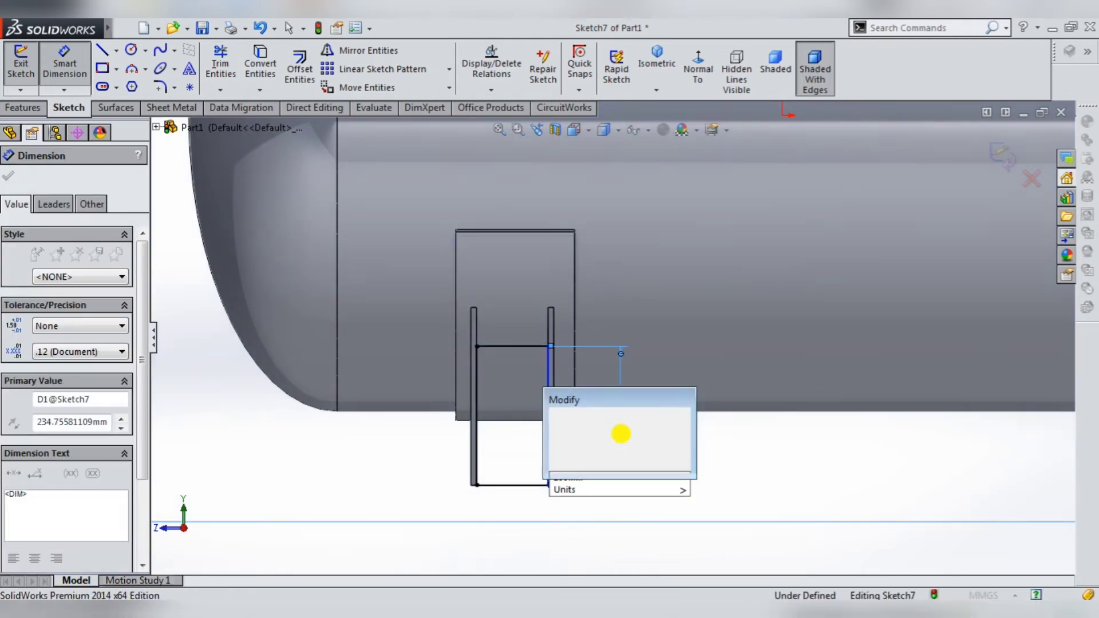
{"action": "type", "text": "200"}
{"action": "key", "text": "Return"}
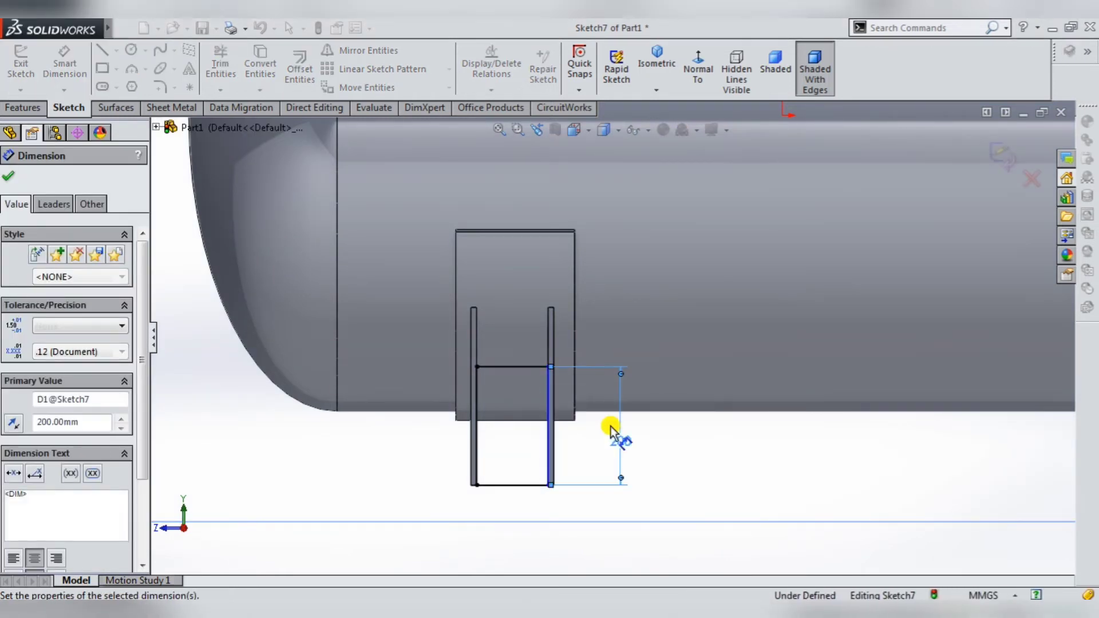
{"action": "left_click", "coordinate": [13, 180]}
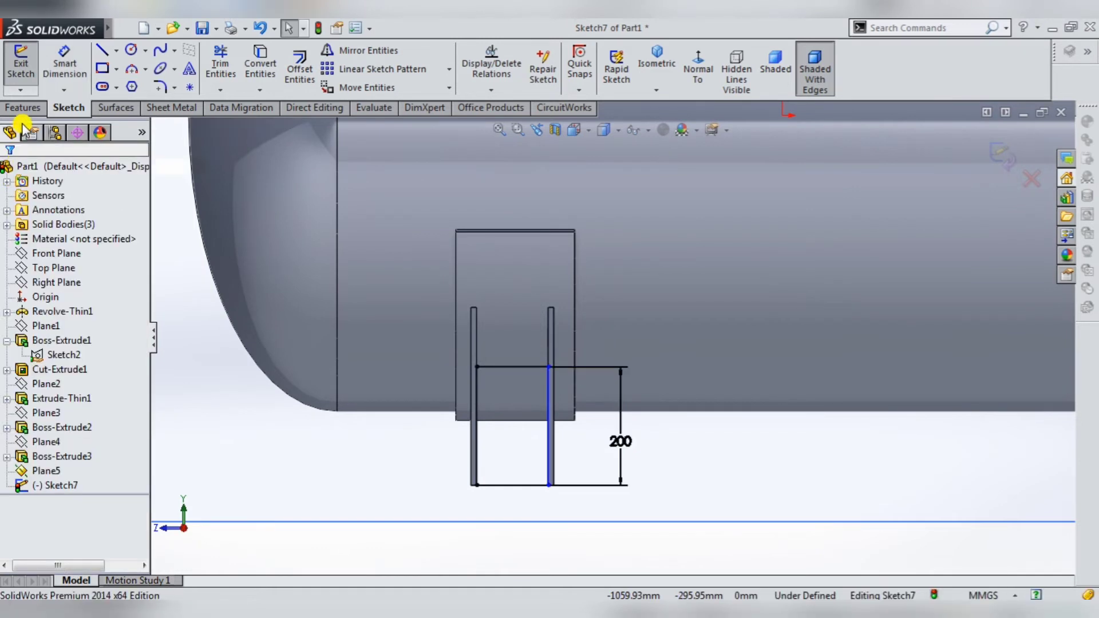
{"action": "left_click", "coordinate": [22, 107]}
Step: Extrude the rectangle Blind 9.51 mm in the reversed direction to form the rib
{"action": "left_click", "coordinate": [27, 88]}
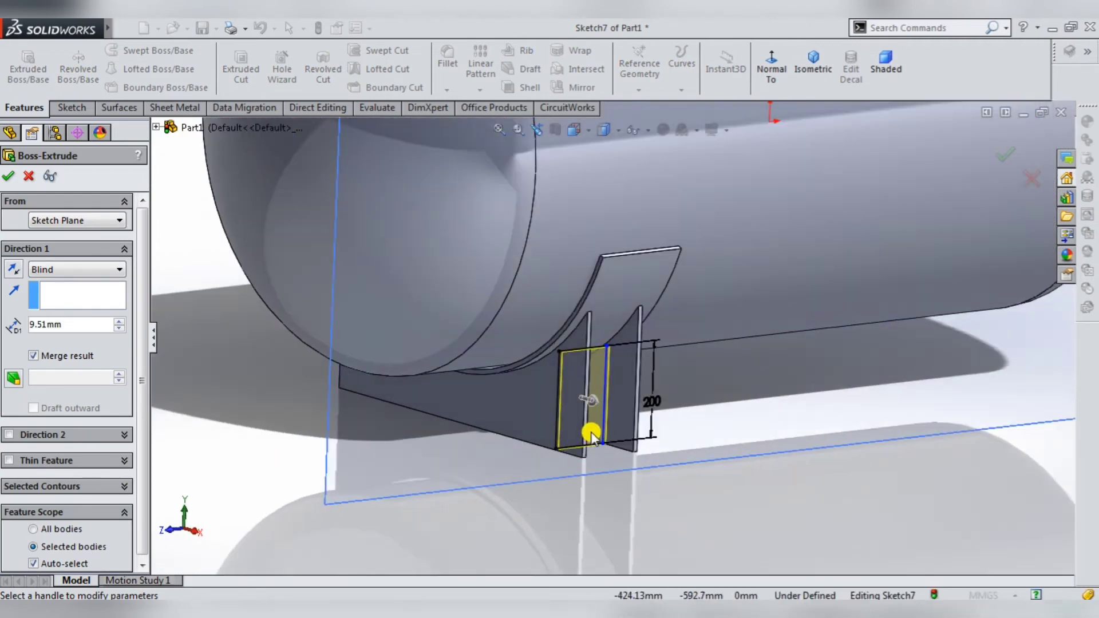
{"action": "left_click", "coordinate": [20, 273]}
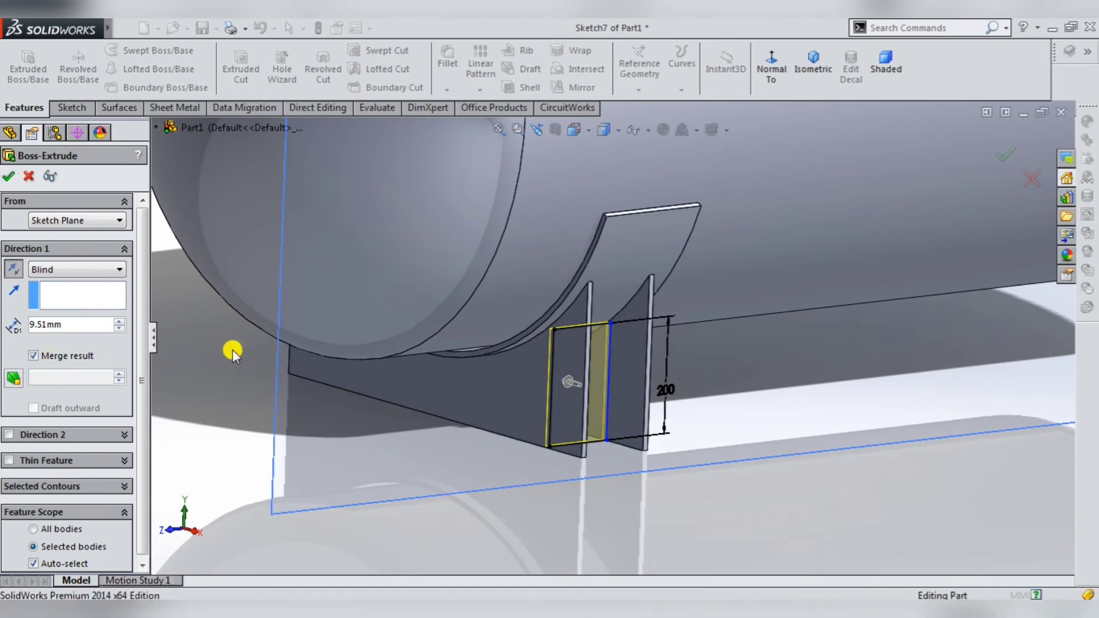
{"action": "key", "text": "Return"}
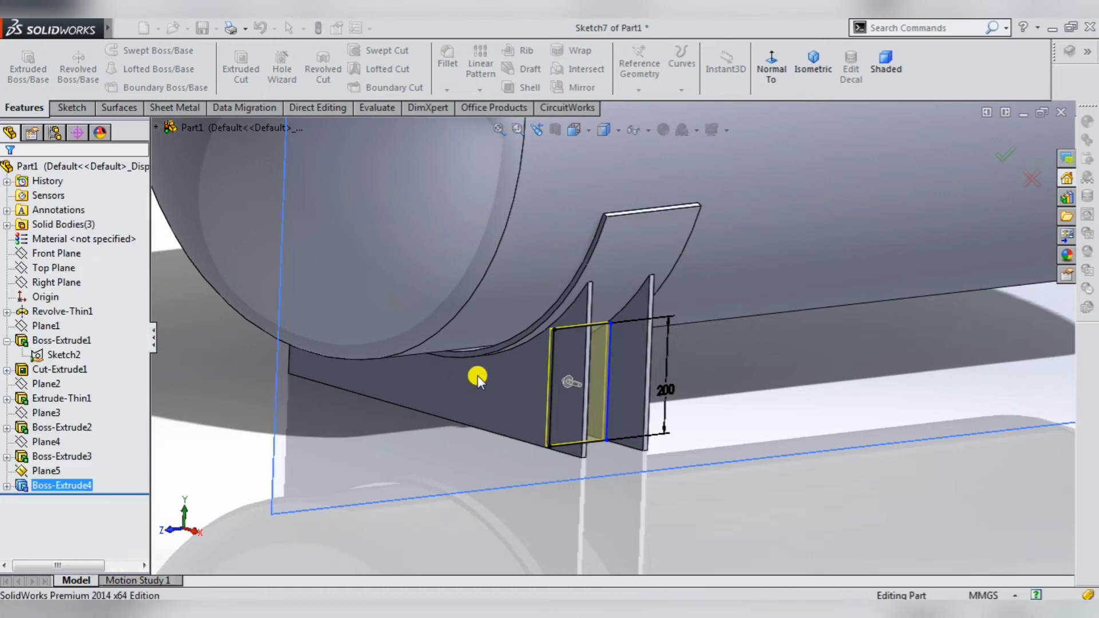
{"action": "scroll", "coordinate": [478, 376], "scroll_direction": "up", "scroll_amount": 2}
{"action": "scroll", "coordinate": [477, 377], "scroll_direction": "up", "scroll_amount": 3}
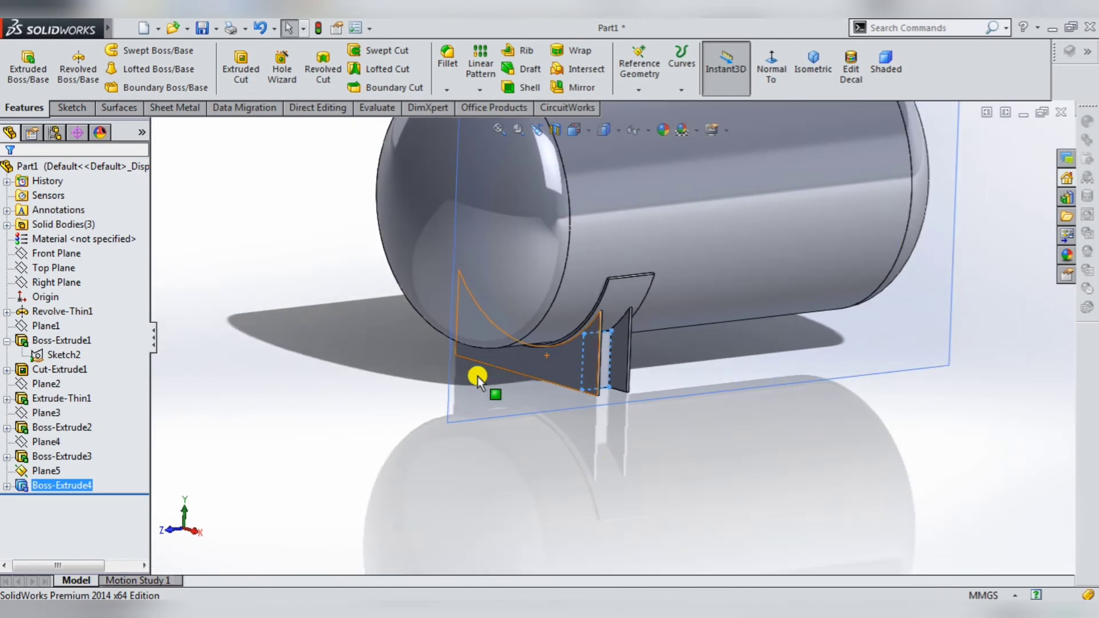
Step: Hide Plane5
{"action": "left_click", "coordinate": [527, 400]}
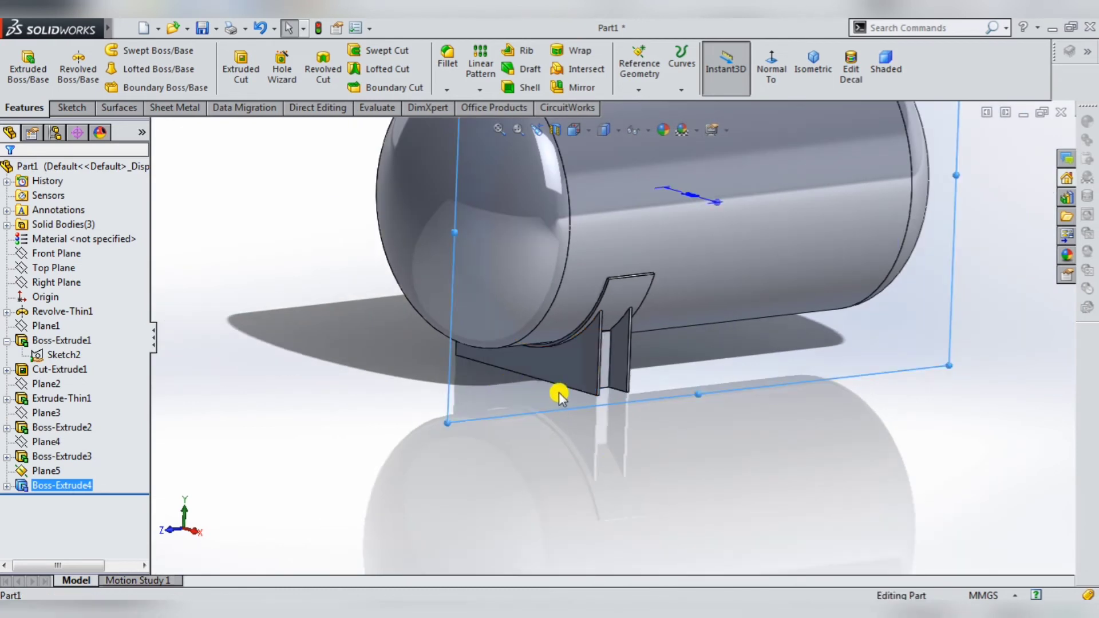
{"action": "left_click", "coordinate": [611, 347]}
{"action": "scroll", "coordinate": [548, 417], "scroll_direction": "up", "scroll_amount": 2}
{"action": "scroll", "coordinate": [539, 417], "scroll_direction": "up", "scroll_amount": 2}
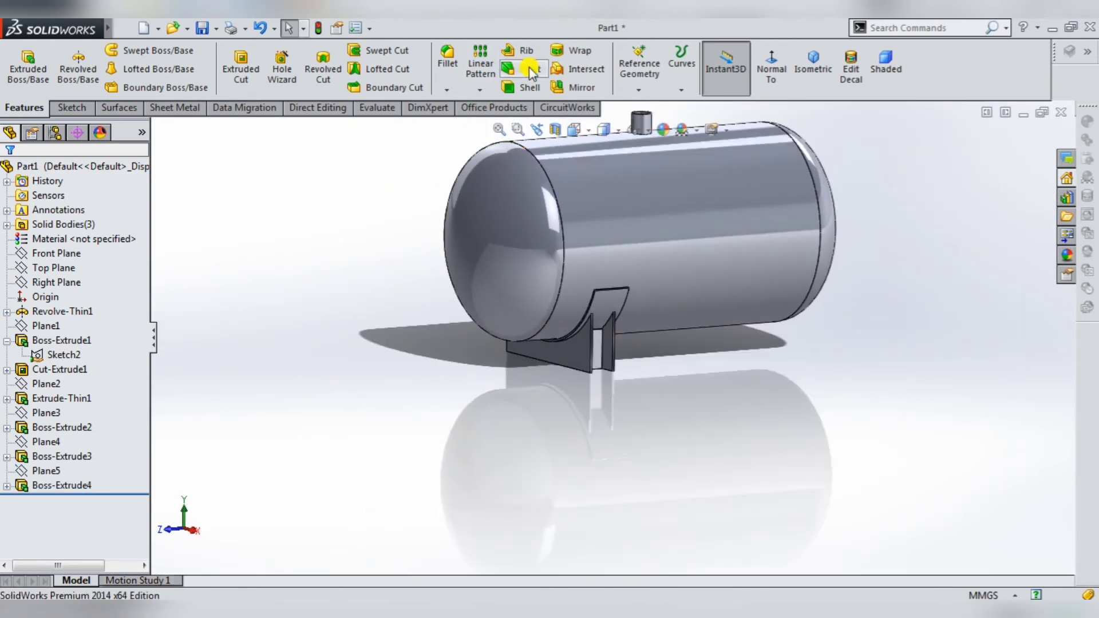
{"action": "scroll", "coordinate": [598, 332], "scroll_direction": "down", "scroll_amount": 2}
{"action": "scroll", "coordinate": [604, 341], "scroll_direction": "down", "scroll_amount": 2}
Step: Mirror Boss-Extrude4 about the Right Plane, replacing the wrongly picked face
{"action": "left_click", "coordinate": [606, 342]}
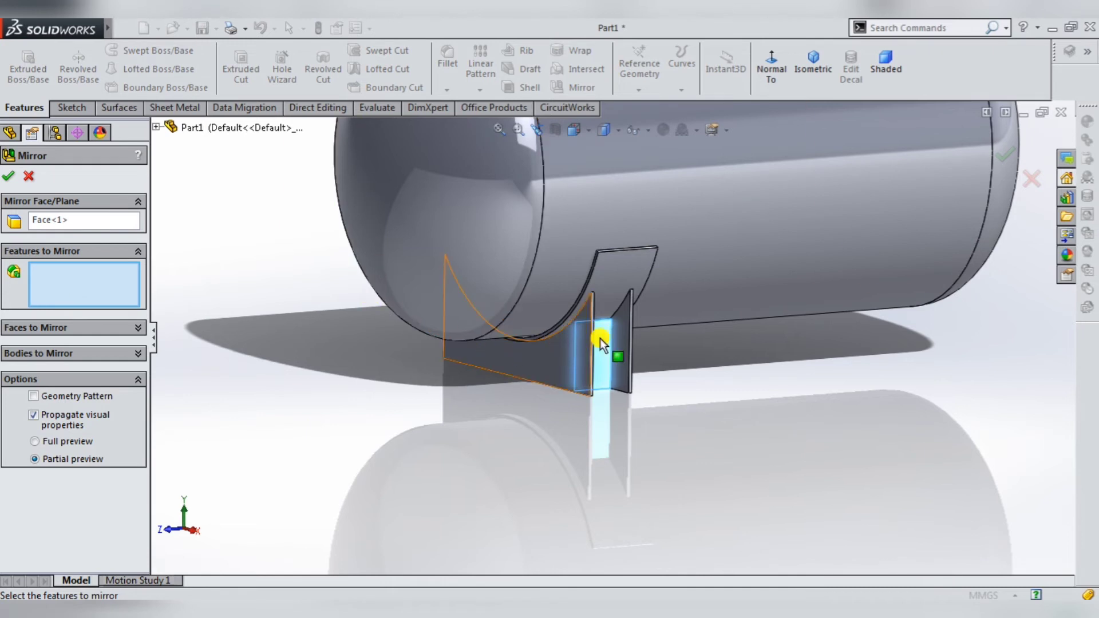
{"action": "left_click", "coordinate": [604, 340]}
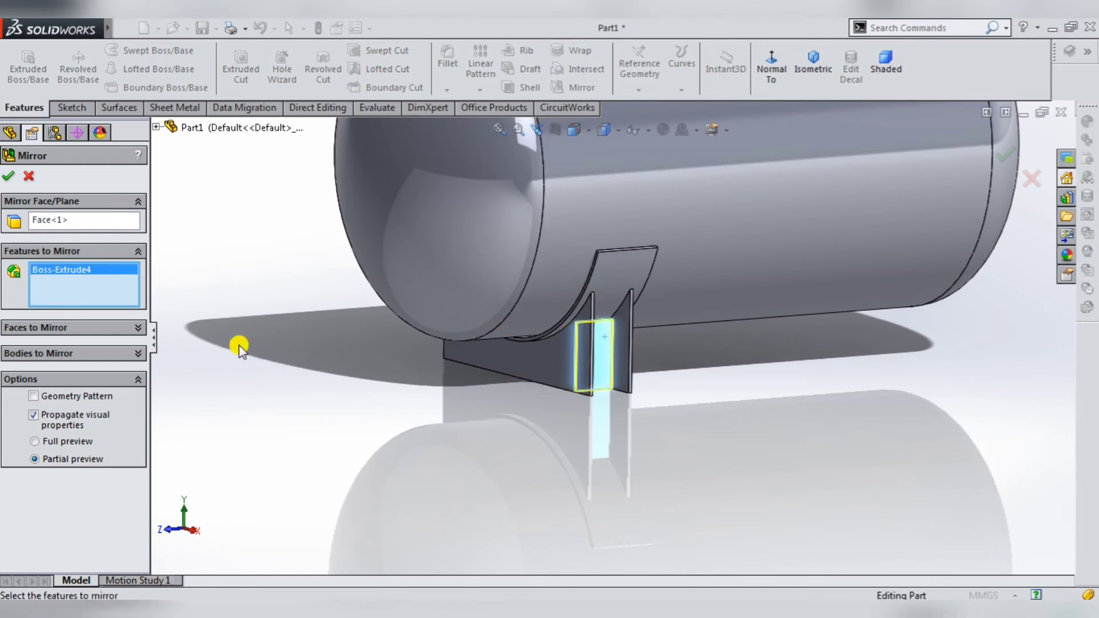
{"action": "left_click", "coordinate": [74, 221]}
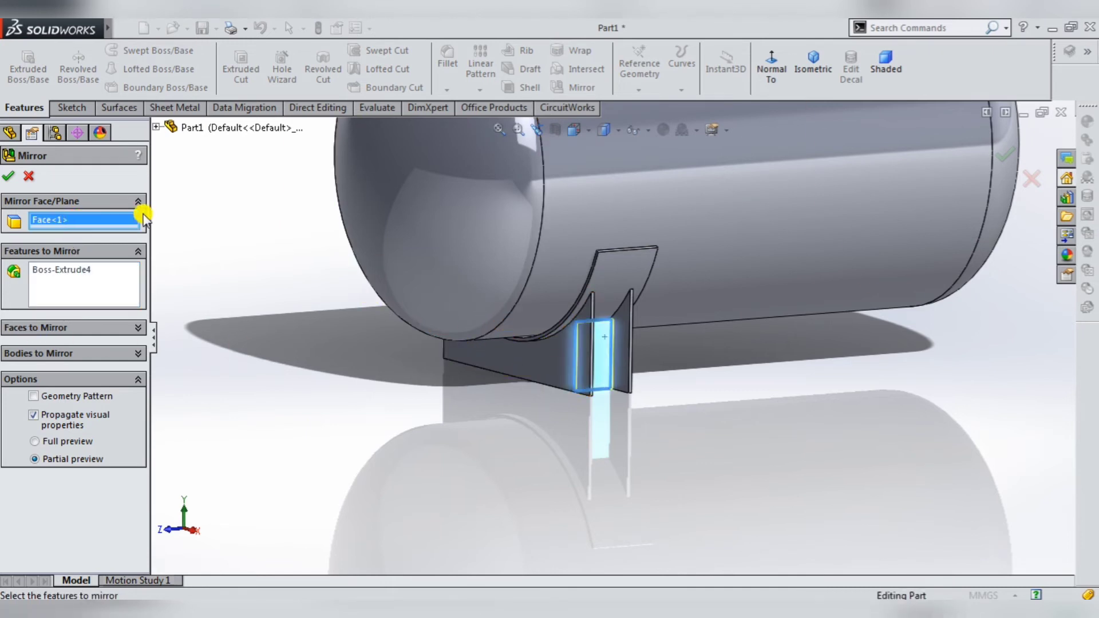
{"action": "right_click", "coordinate": [109, 222]}
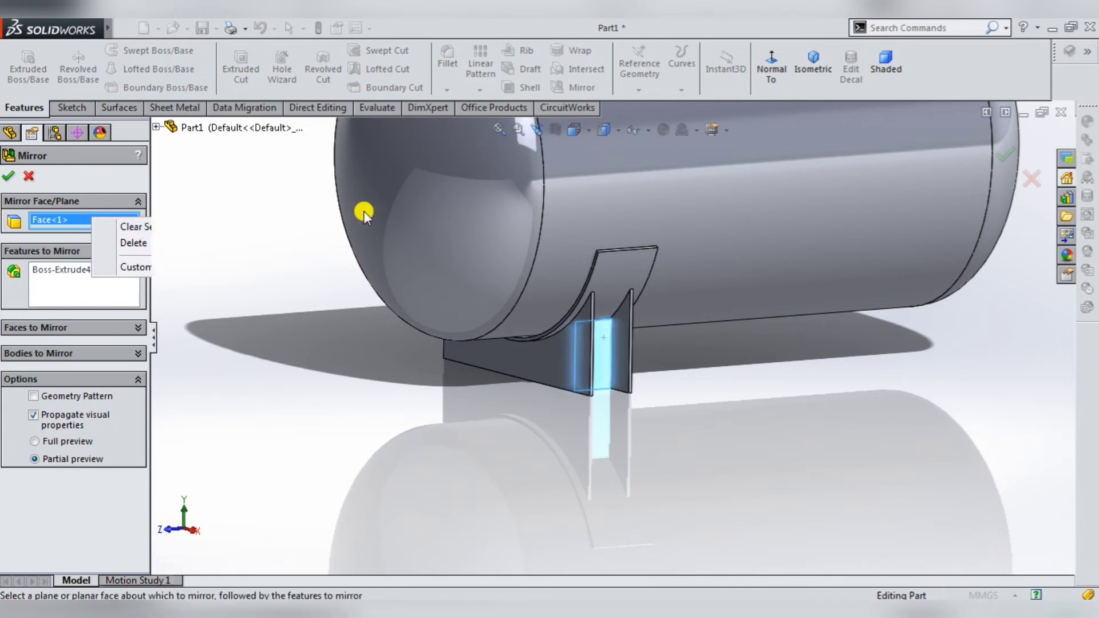
{"action": "key", "text": "Delete"}
{"action": "scroll", "coordinate": [220, 247], "scroll_direction": "up", "scroll_amount": 2}
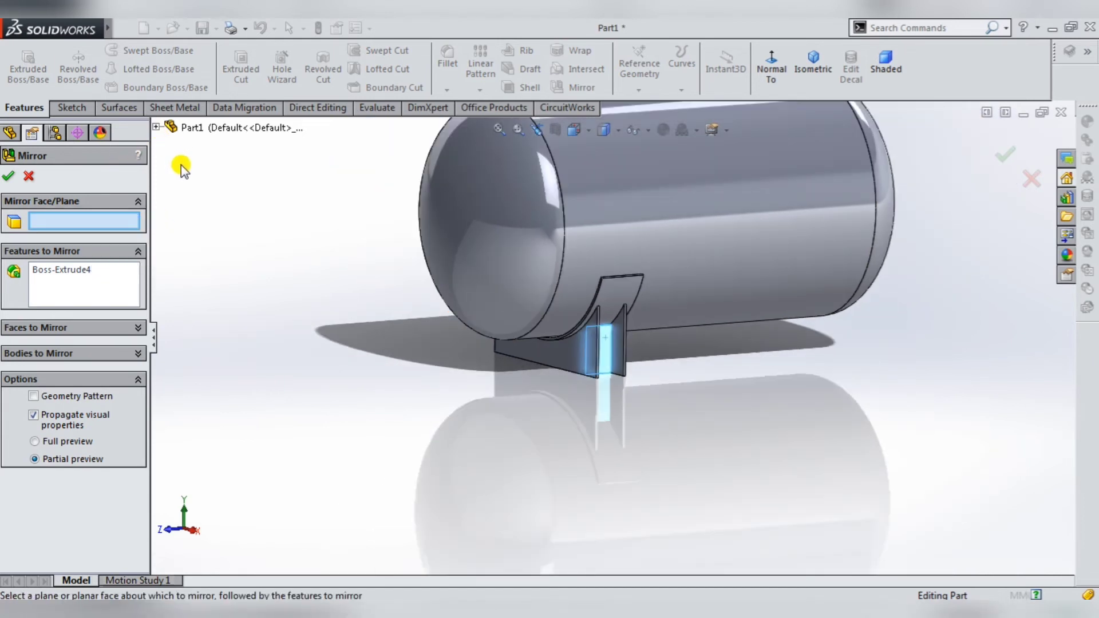
{"action": "key", "text": "c"}
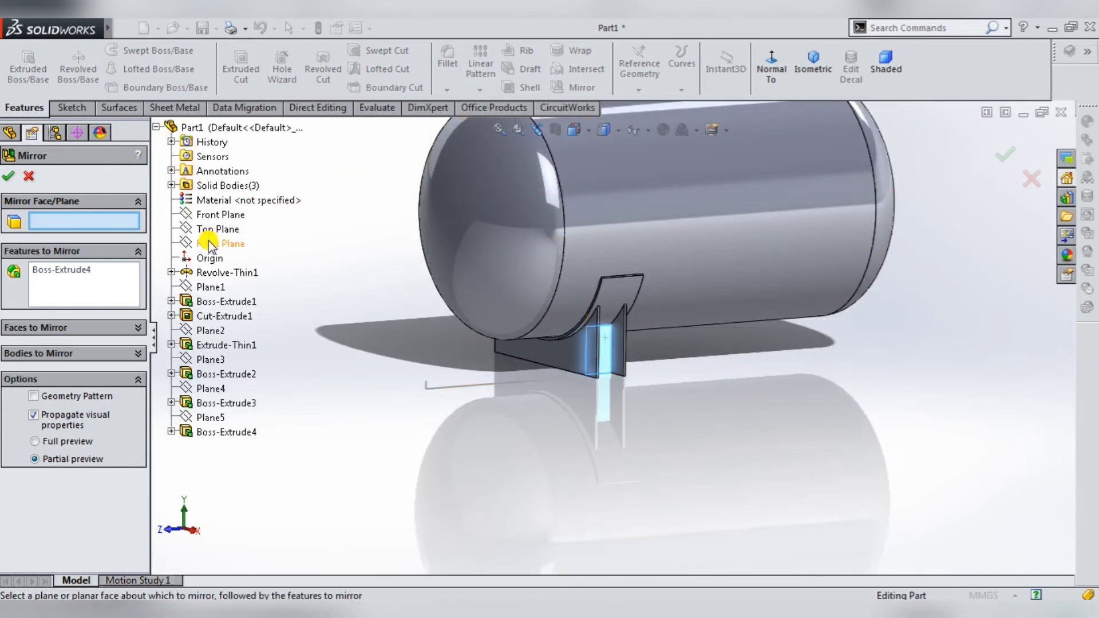
{"action": "left_click", "coordinate": [209, 243]}
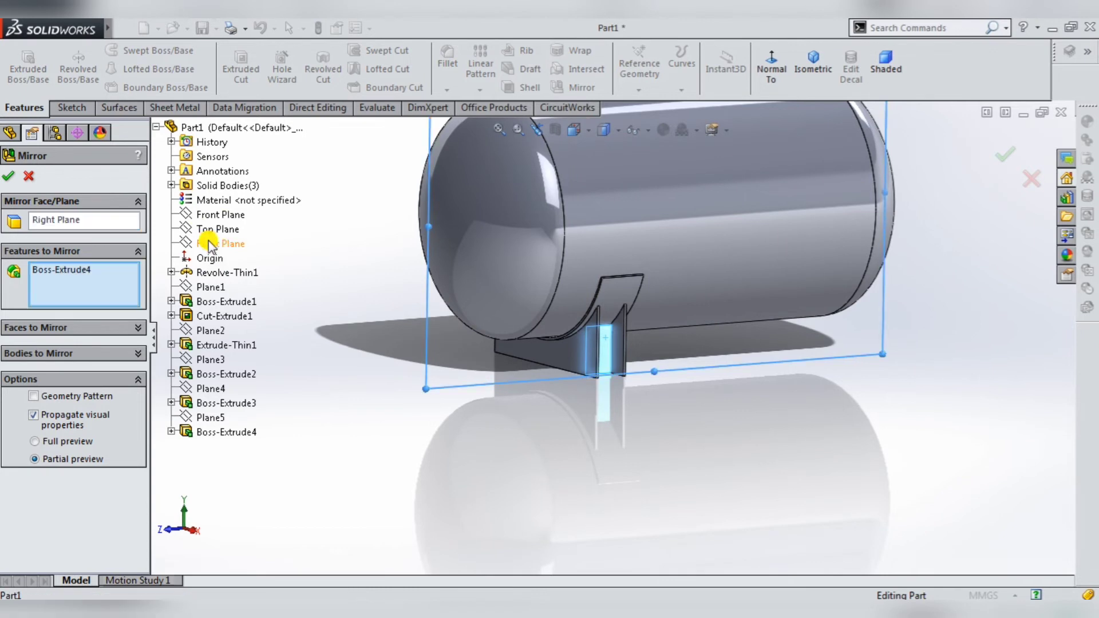
{"action": "left_click", "coordinate": [8, 179]}
{"action": "scroll", "coordinate": [461, 239], "scroll_direction": "up", "scroll_amount": 3}
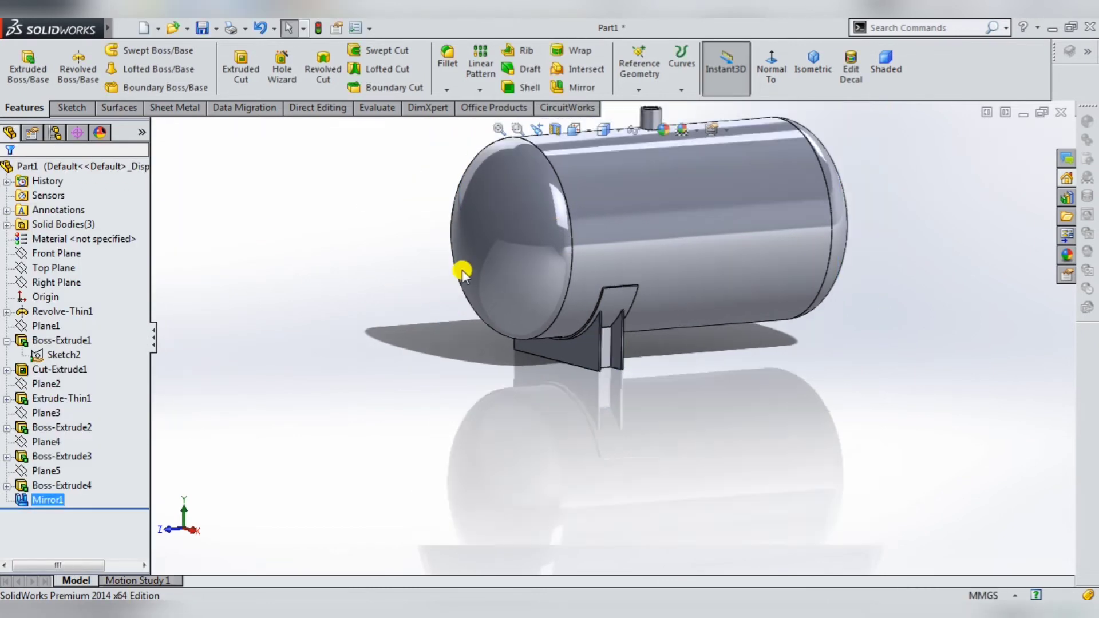
{"action": "scroll", "coordinate": [468, 273], "scroll_direction": "up", "scroll_amount": 2}
Step: Select the Top Plane and start a new reference plane from it
{"action": "mouse_move", "coordinate": [468, 273]}
{"action": "middle_mouse_down"}
{"action": "mouse_move", "coordinate": [560, 260]}
{"action": "mouse_move", "coordinate": [599, 289]}
{"action": "mouse_move", "coordinate": [628, 353]}
{"action": "mouse_move", "coordinate": [599, 306]}
{"action": "mouse_move", "coordinate": [652, 292]}
{"action": "mouse_move", "coordinate": [628, 220]}
{"action": "mouse_move", "coordinate": [633, 282]}
{"action": "mouse_move", "coordinate": [618, 304]}
{"action": "middle_mouse_up"}
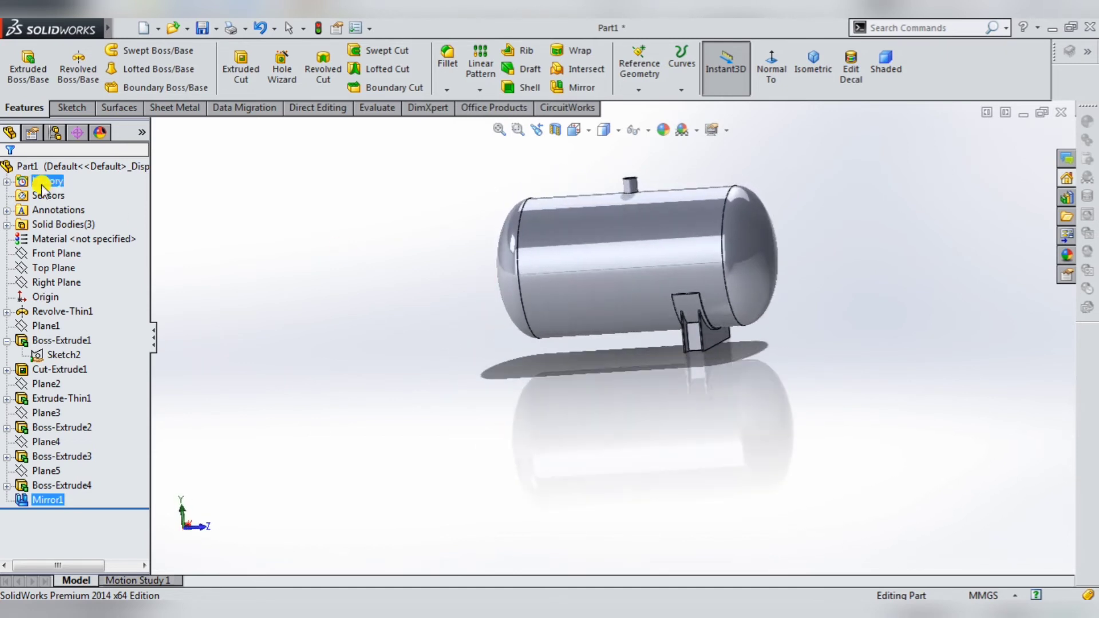
{"action": "left_click", "coordinate": [52, 269]}
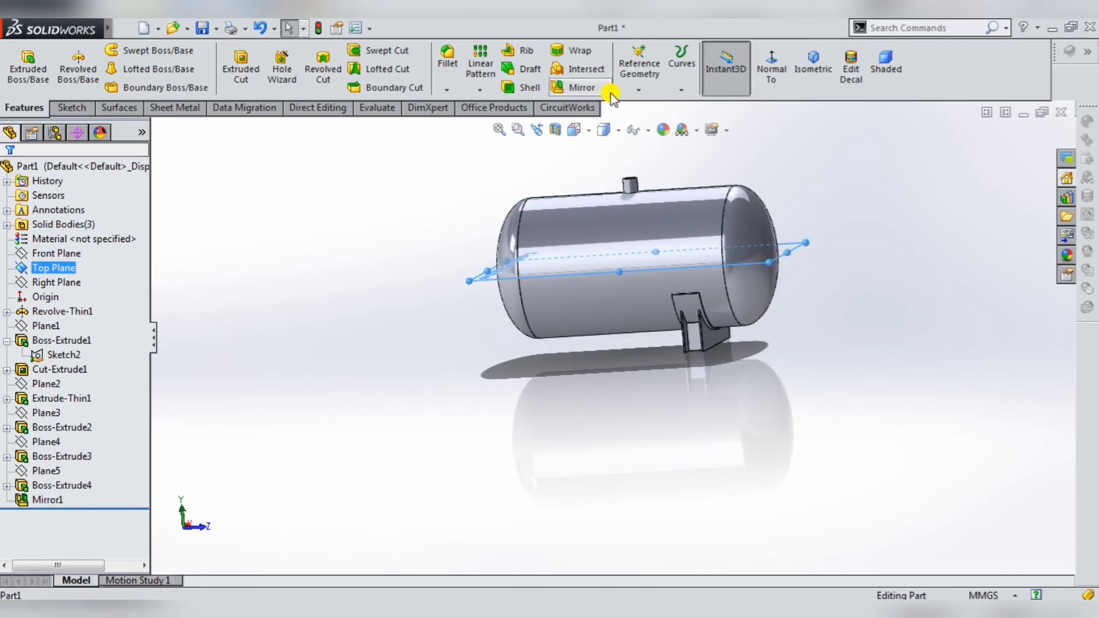
{"action": "left_click", "coordinate": [646, 91]}
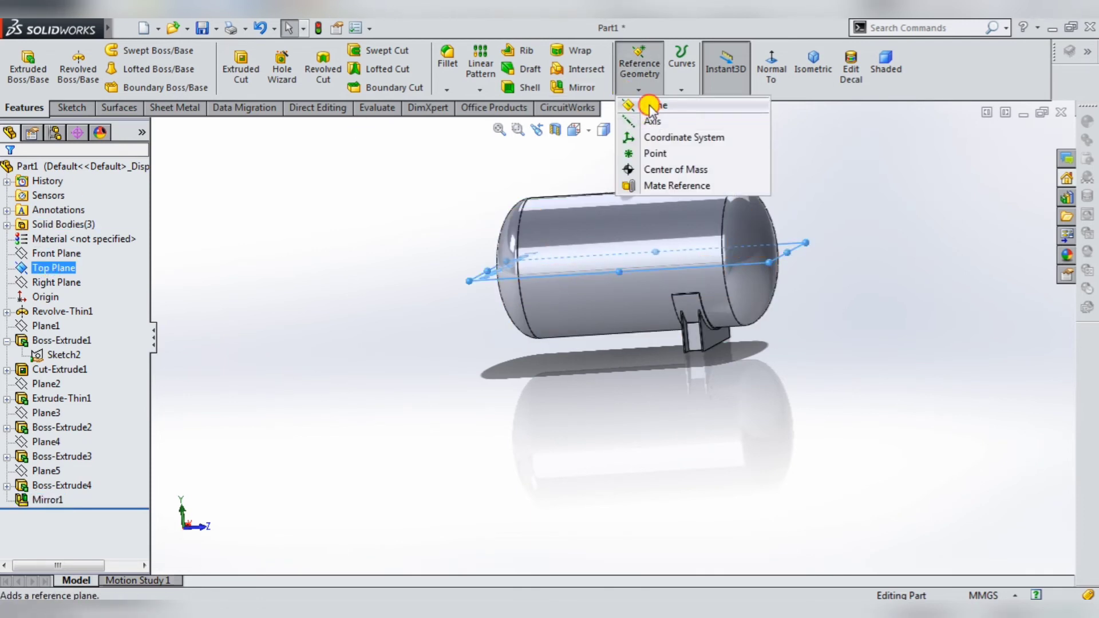
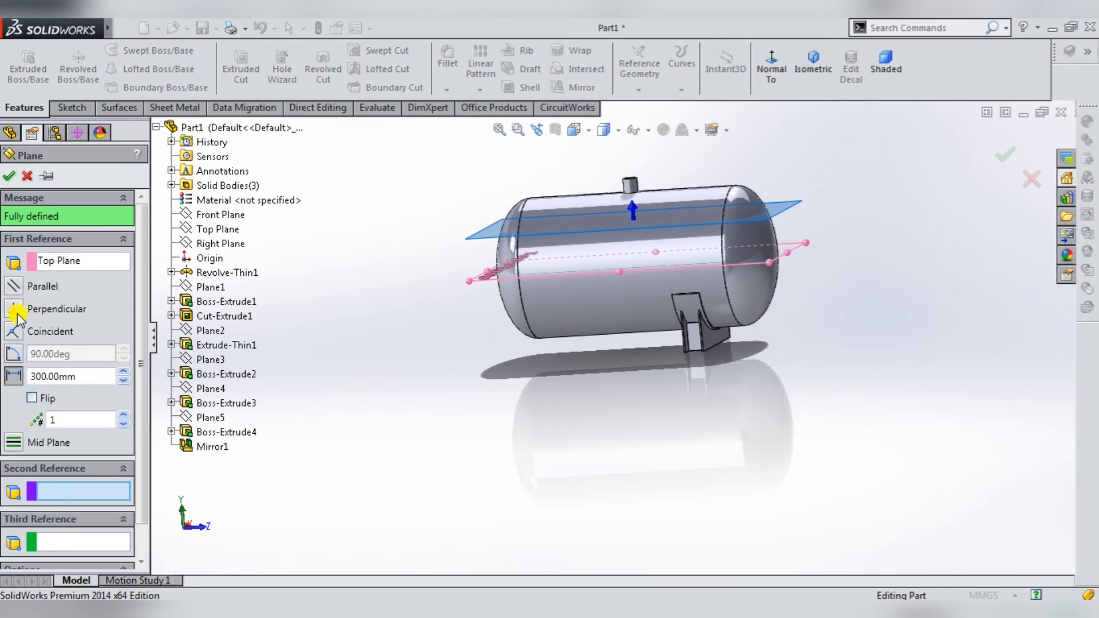
Step: Change the plane offset from 300 to 610 mm and flip Plane6 beneath the tank
{"action": "double_click", "coordinate": [85, 376]}
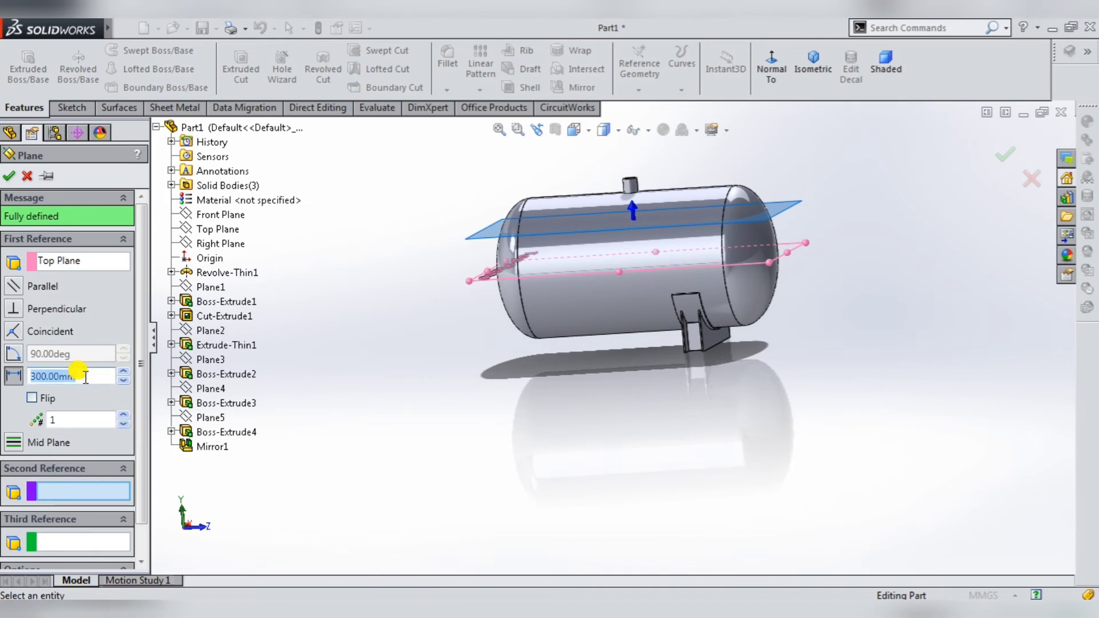
{"action": "type", "text": "610"}
{"action": "key", "text": "Return"}
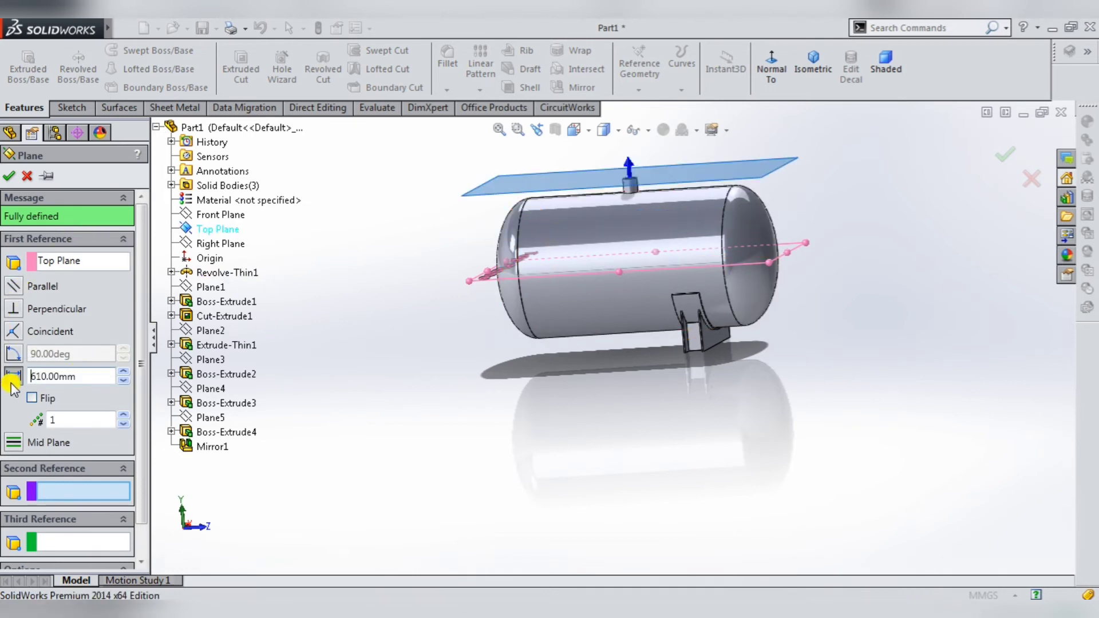
{"action": "left_click", "coordinate": [30, 399]}
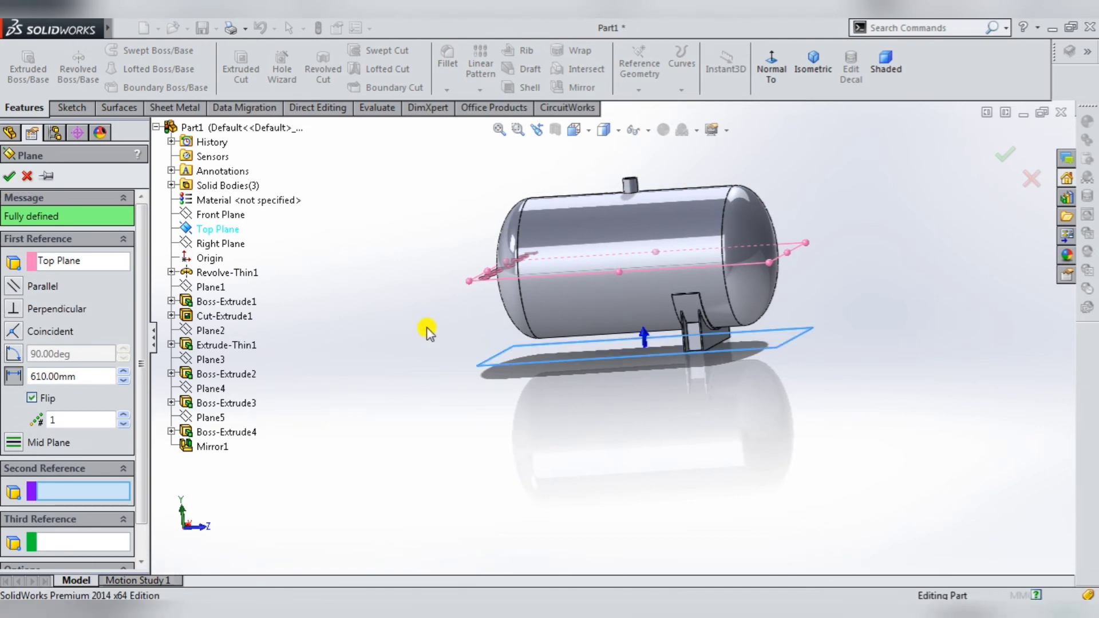
{"action": "mouse_move", "coordinate": [601, 290]}
{"action": "middle_mouse_down"}
{"action": "mouse_move", "coordinate": [694, 282]}
{"action": "mouse_move", "coordinate": [585, 345]}
{"action": "mouse_move", "coordinate": [785, 206]}
{"action": "middle_mouse_up"}
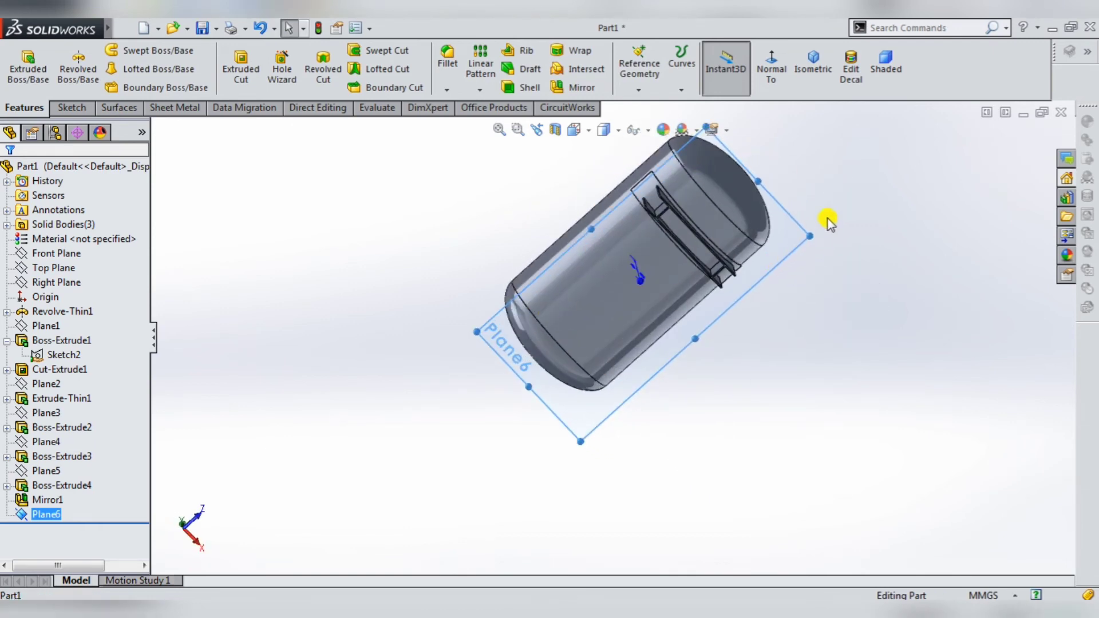
Step: Sketch on Plane6 in a normal-to view, with a corner rectangle around the saddle base
{"action": "left_click", "coordinate": [790, 142]}
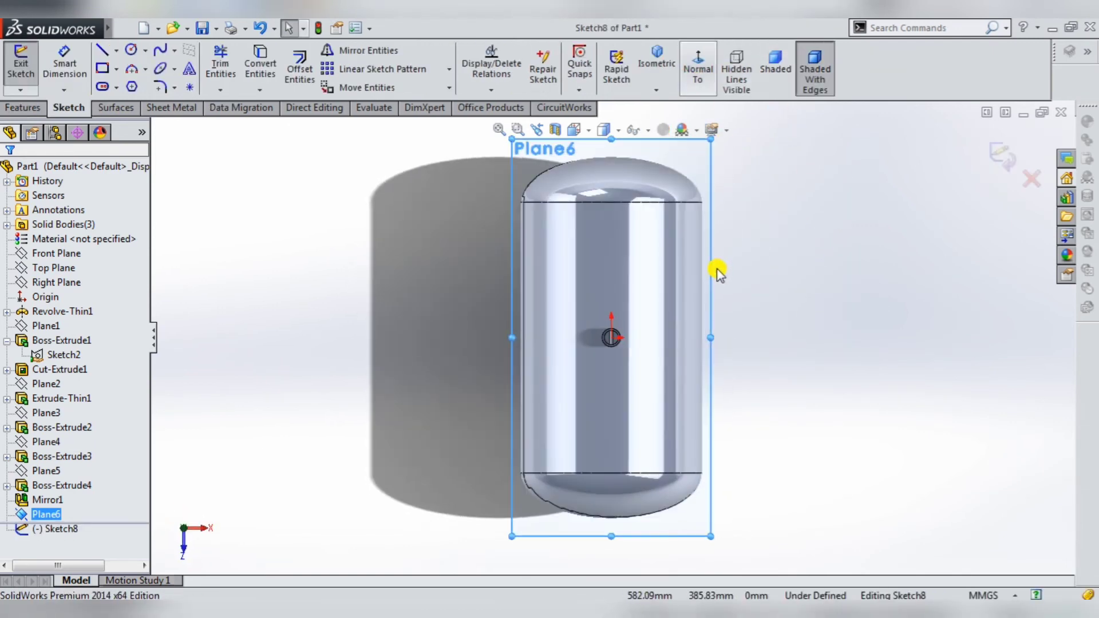
{"action": "left_click", "coordinate": [698, 66]}
{"action": "scroll", "coordinate": [610, 270], "scroll_direction": "down", "scroll_amount": 3}
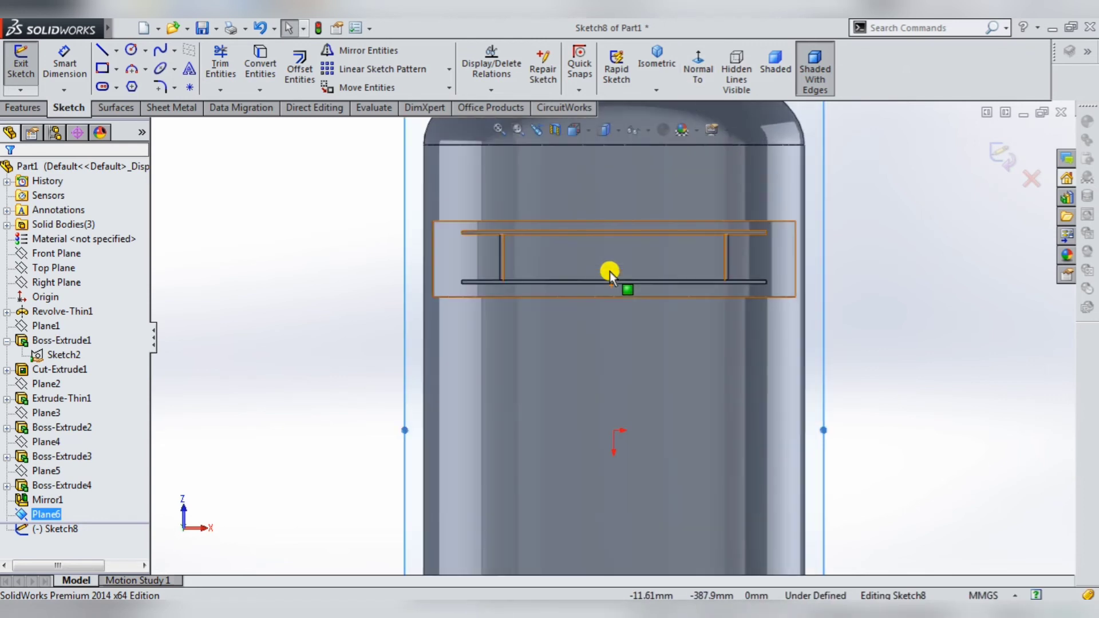
{"action": "scroll", "coordinate": [609, 271], "scroll_direction": "down", "scroll_amount": 2}
{"action": "left_click", "coordinate": [82, 70]}
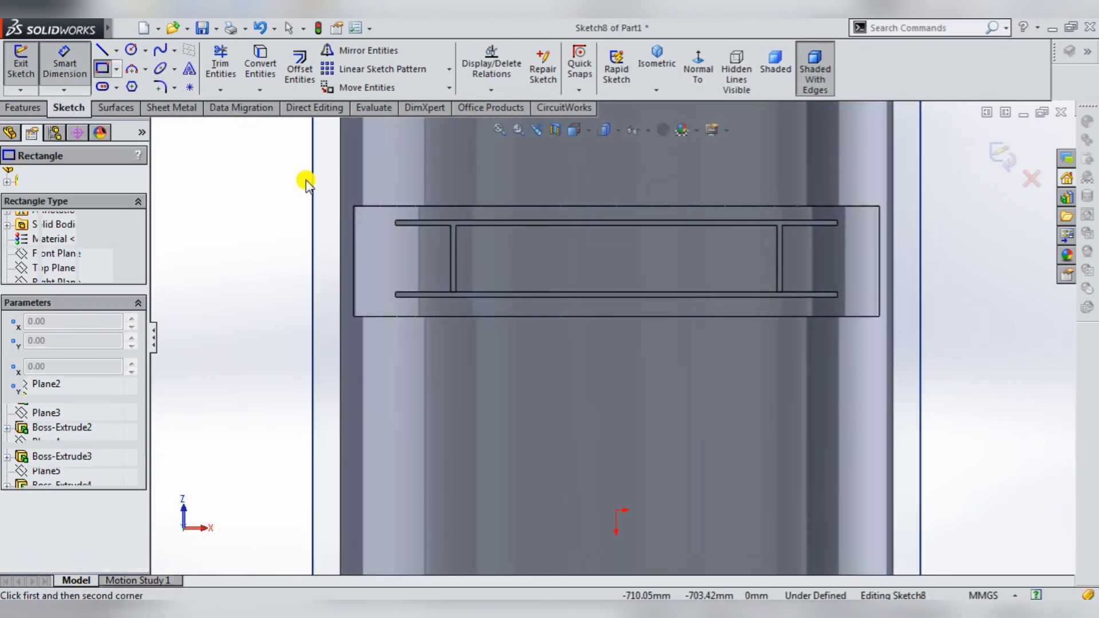
{"action": "left_click", "coordinate": [388, 306]}
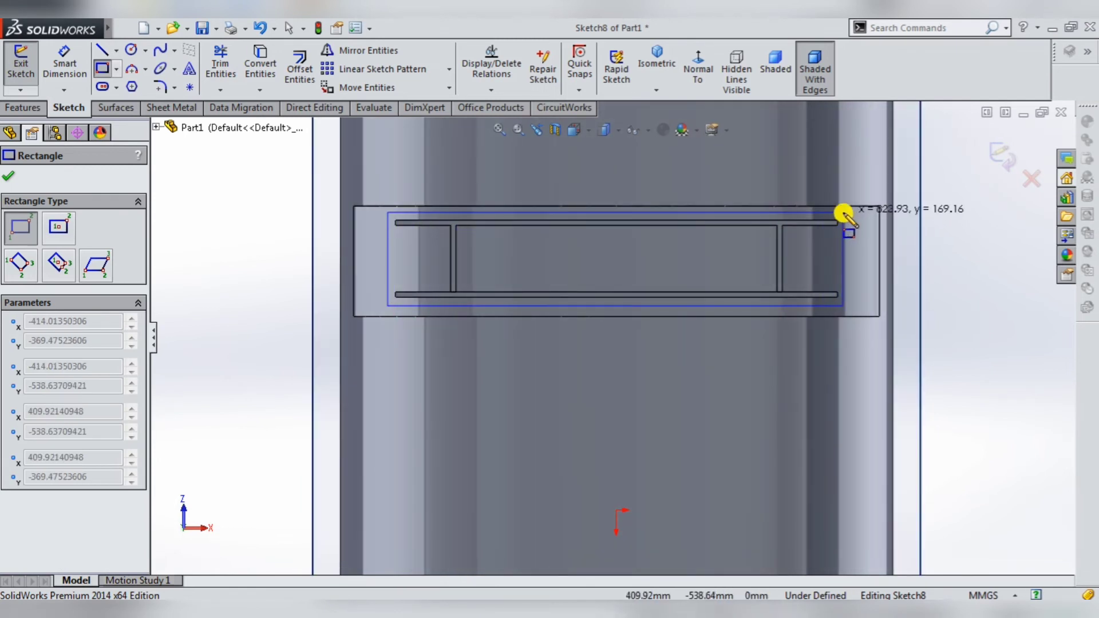
{"action": "left_click", "coordinate": [847, 215]}
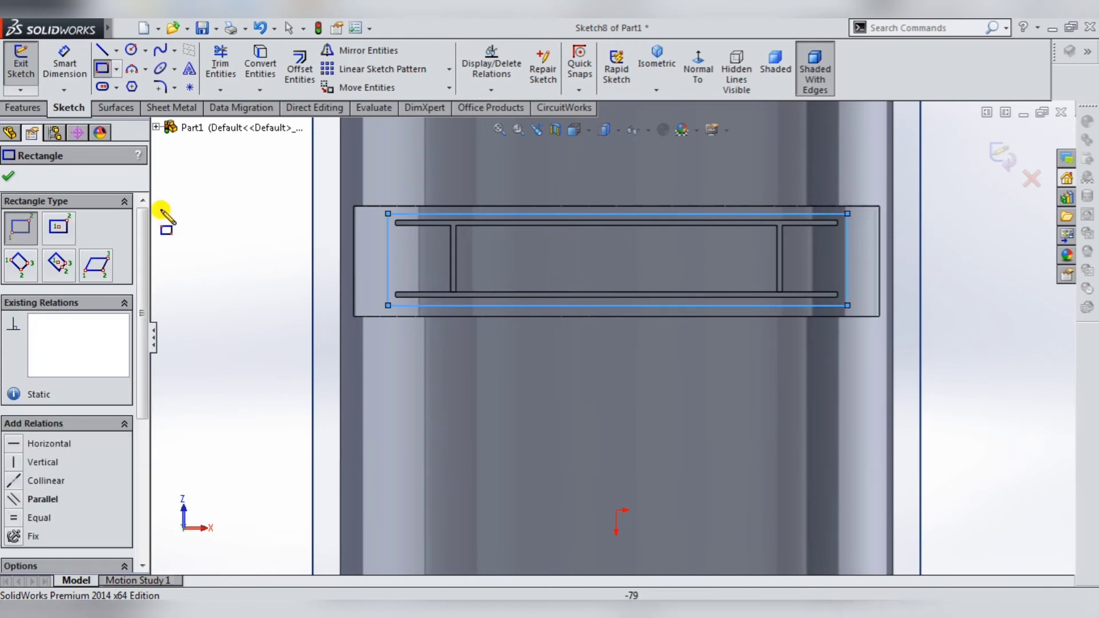
{"action": "left_click", "coordinate": [102, 68]}
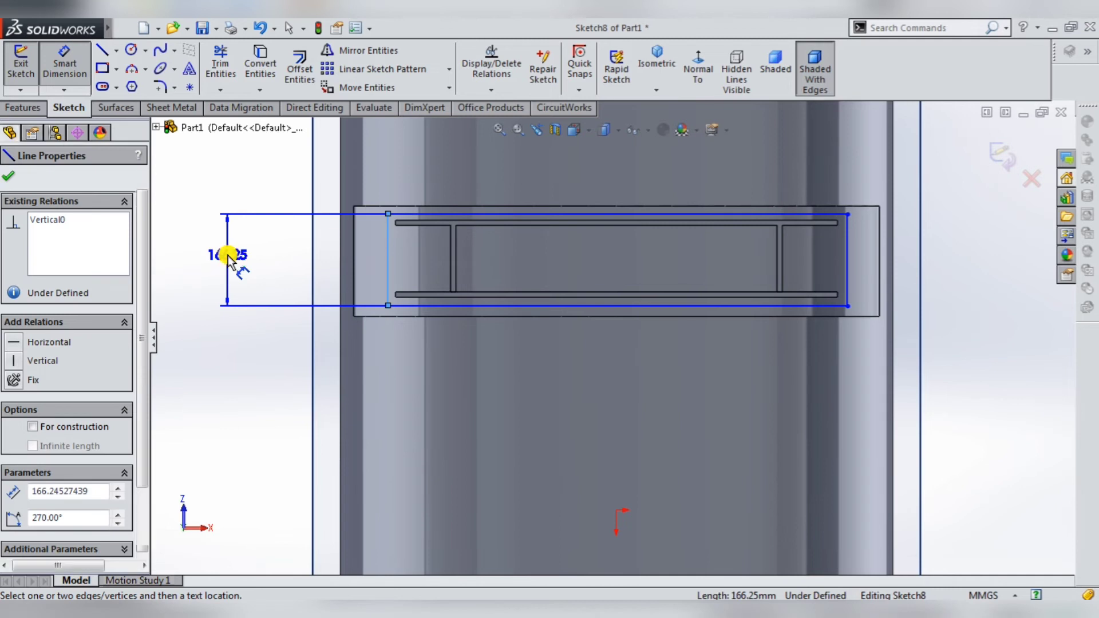
Step: Dimension the rectangle 160 mm high and 830 mm wide
{"action": "left_click", "coordinate": [227, 261]}
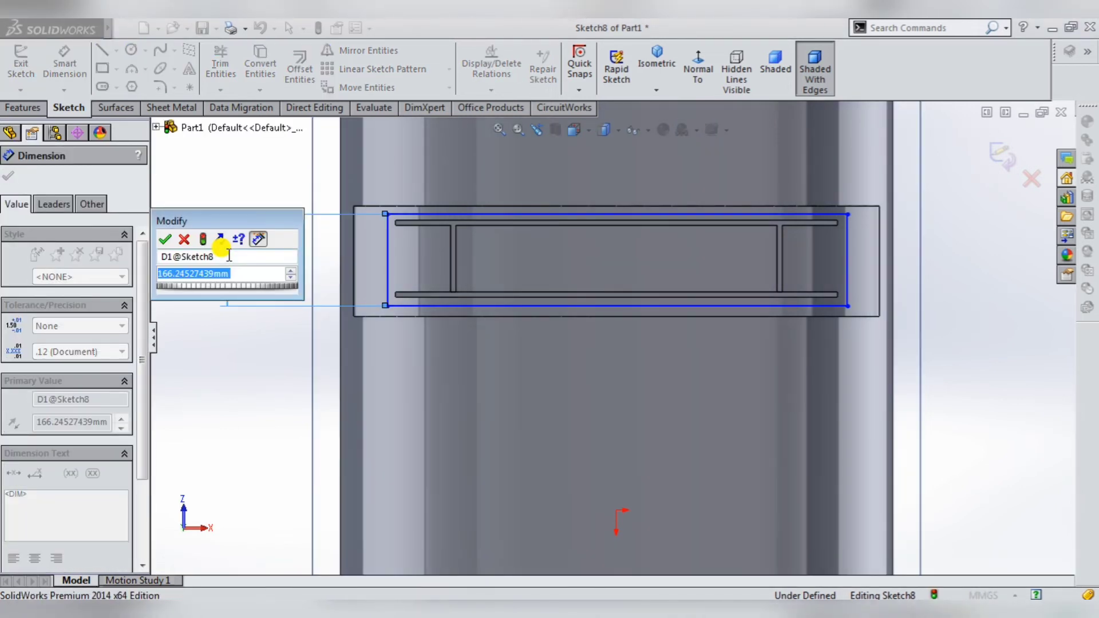
{"action": "type", "text": "11"}
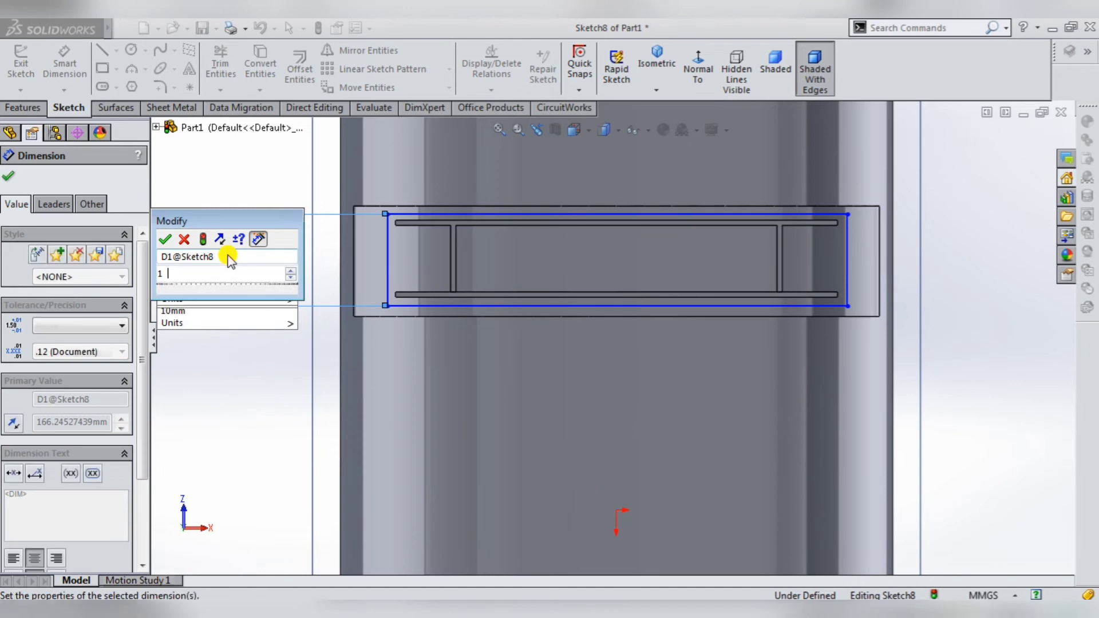
{"action": "key", "text": "Return"}
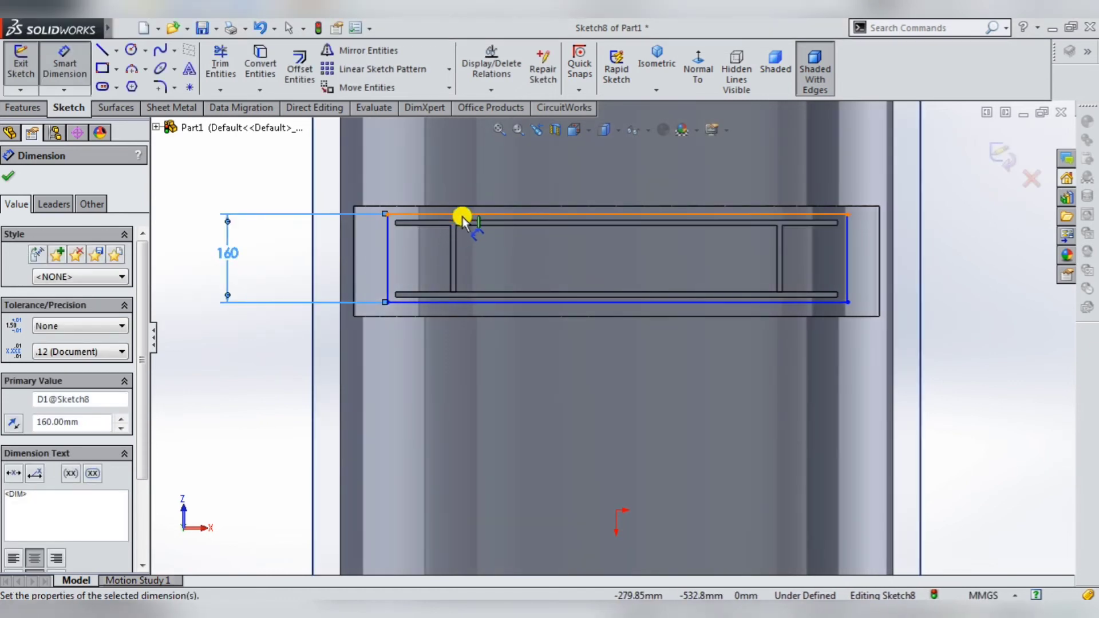
{"action": "left_click", "coordinate": [477, 184]}
{"action": "left_click", "coordinate": [483, 168]}
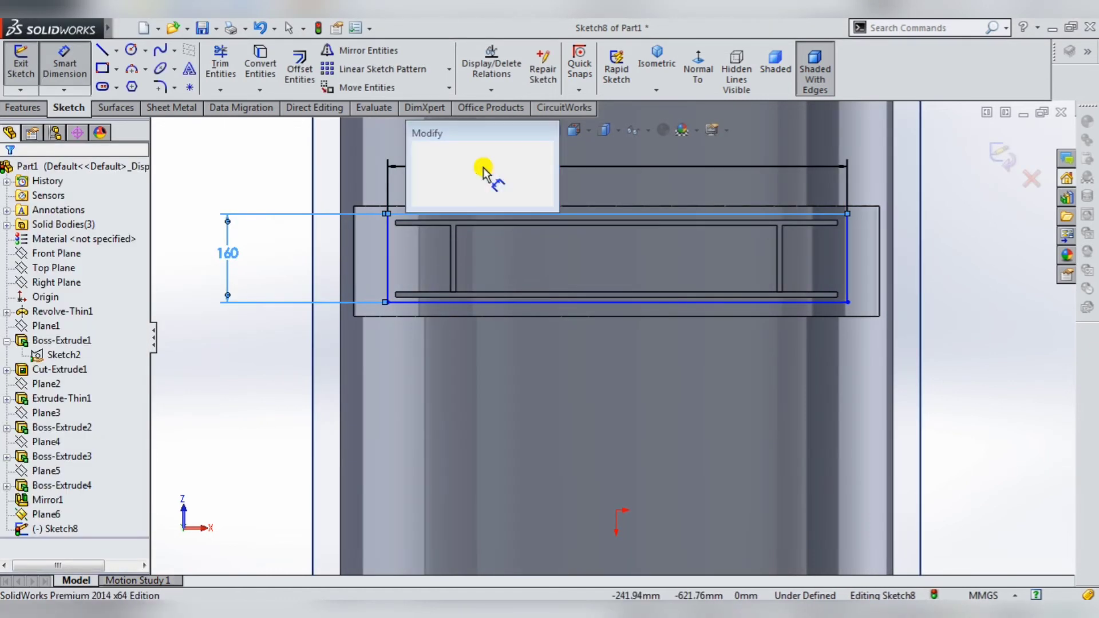
{"action": "type", "text": "830"}
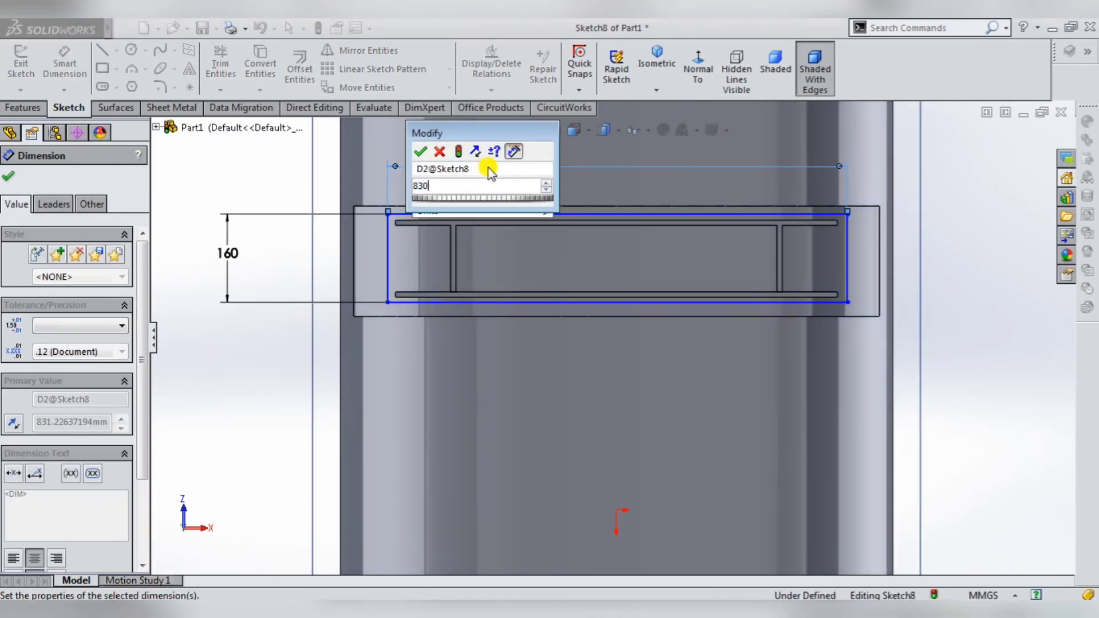
{"action": "key", "text": "Return"}
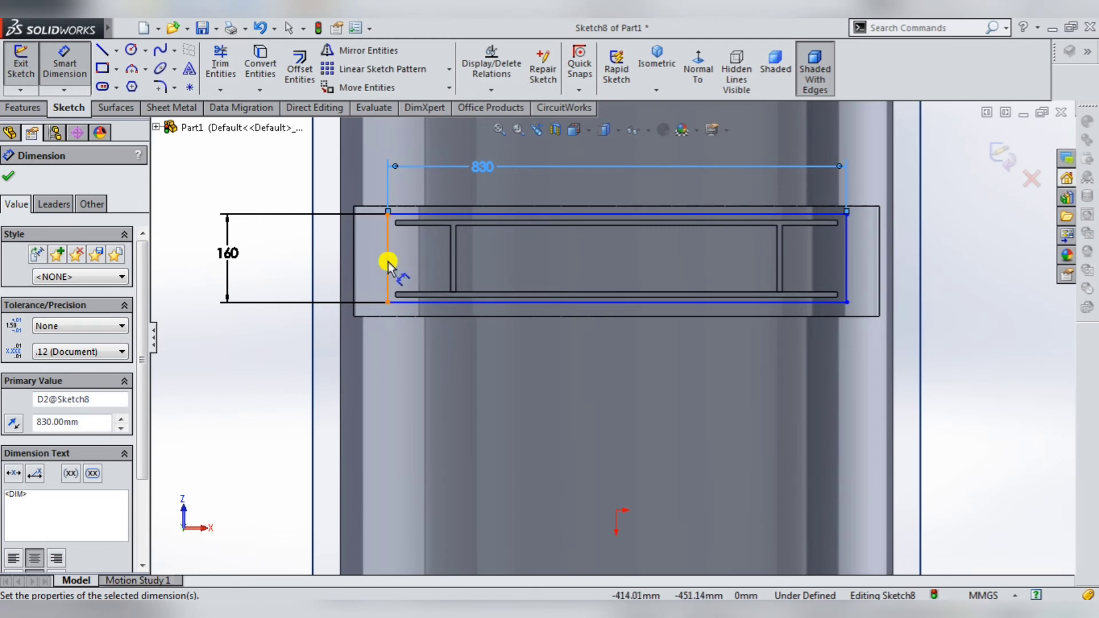
Step: Add an 85 mm horizontal offset dimension to the rectangle's left side
{"action": "left_click", "coordinate": [388, 264]}
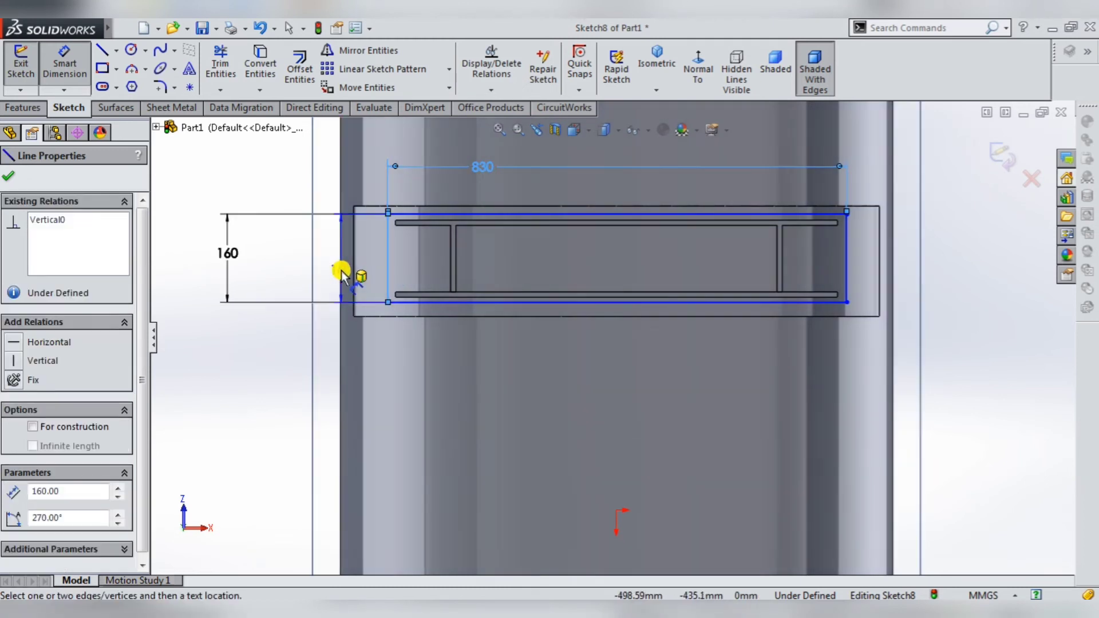
{"action": "left_click", "coordinate": [340, 271]}
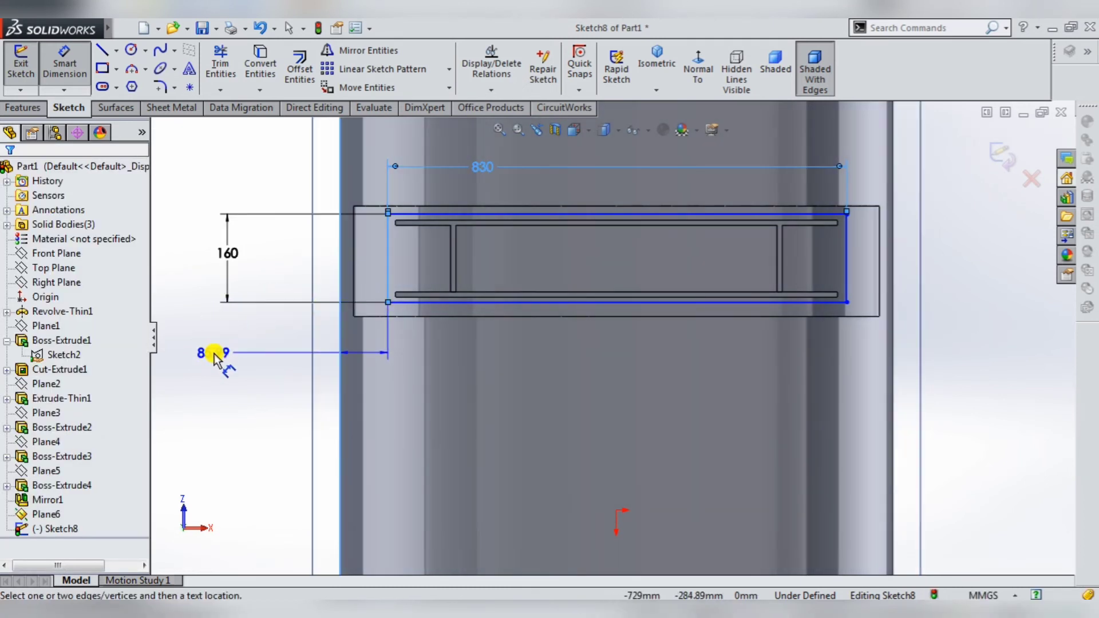
{"action": "left_click", "coordinate": [217, 360]}
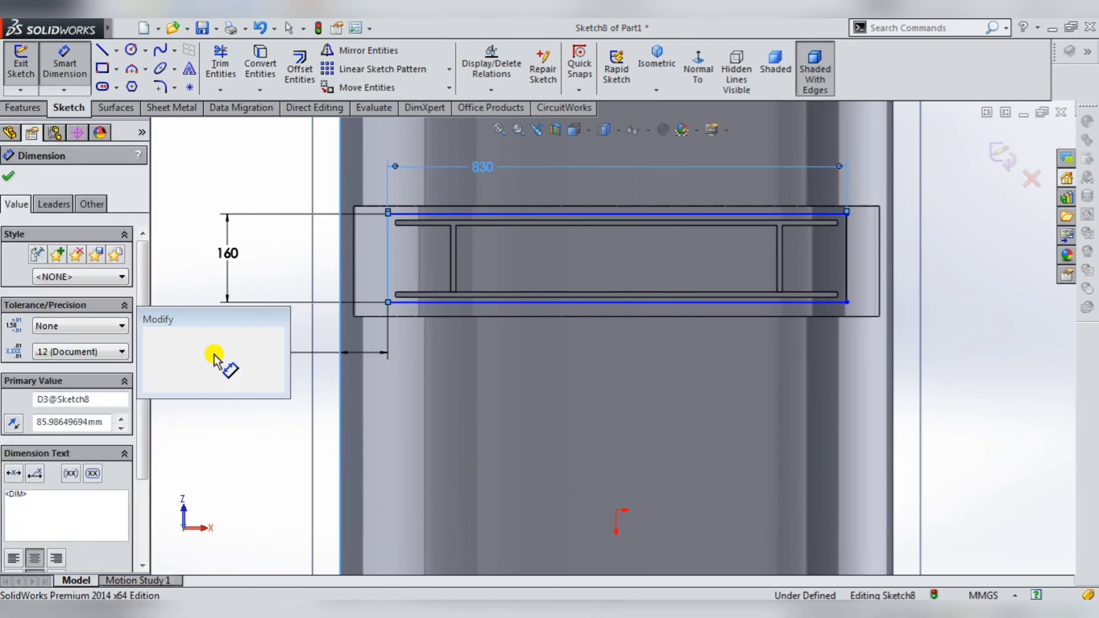
{"action": "type", "text": "85"}
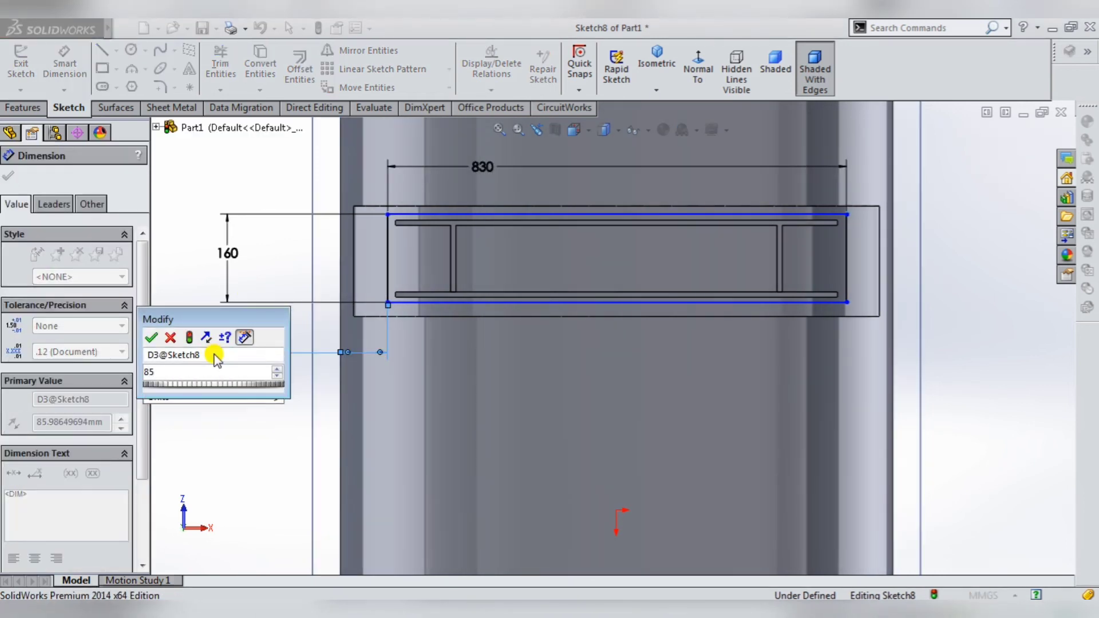
{"action": "key", "text": "Return"}
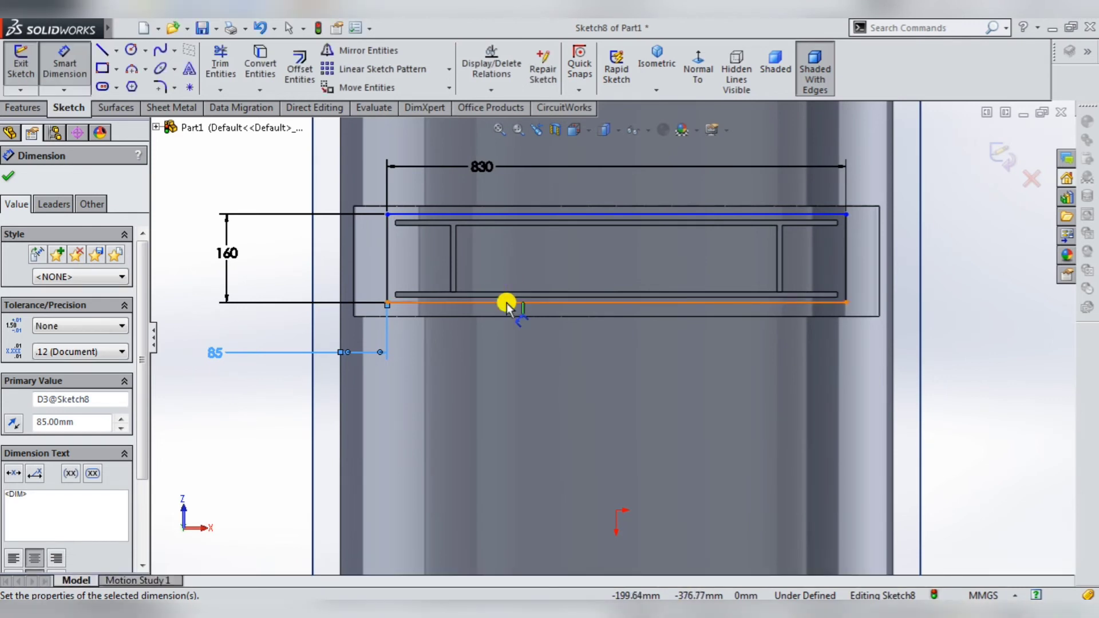
{"action": "left_click_drag", "start_coordinate": [621, 487], "coordinate": [499, 355]}
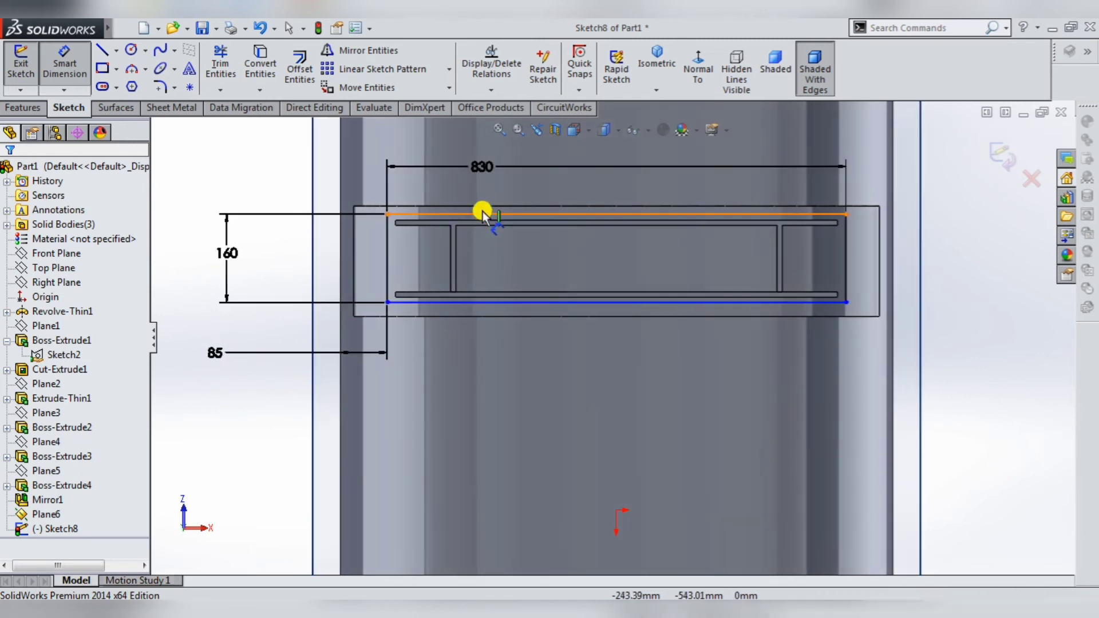
Step: Dimension the top edge to the origin at 530 mm, then change it to 533 mm
{"action": "mouse_move", "coordinate": [483, 216]}
{"action": "left_mouse_down"}
{"action": "mouse_move", "coordinate": [616, 512]}
{"action": "mouse_move", "coordinate": [209, 469]}
{"action": "left_mouse_up"}
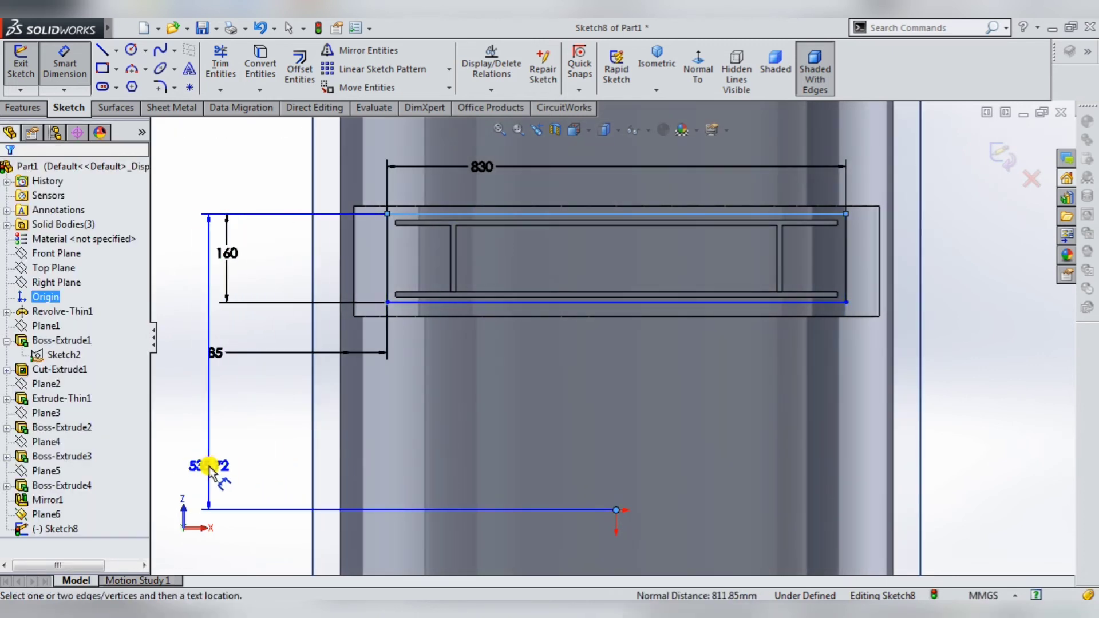
{"action": "left_click", "coordinate": [209, 469]}
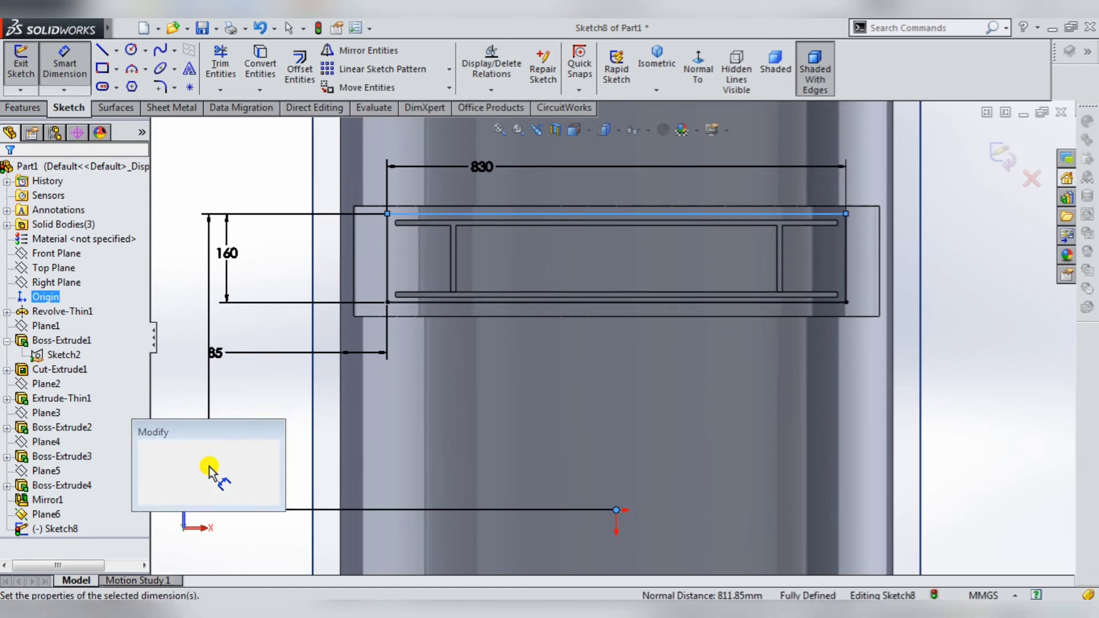
{"action": "type", "text": "530"}
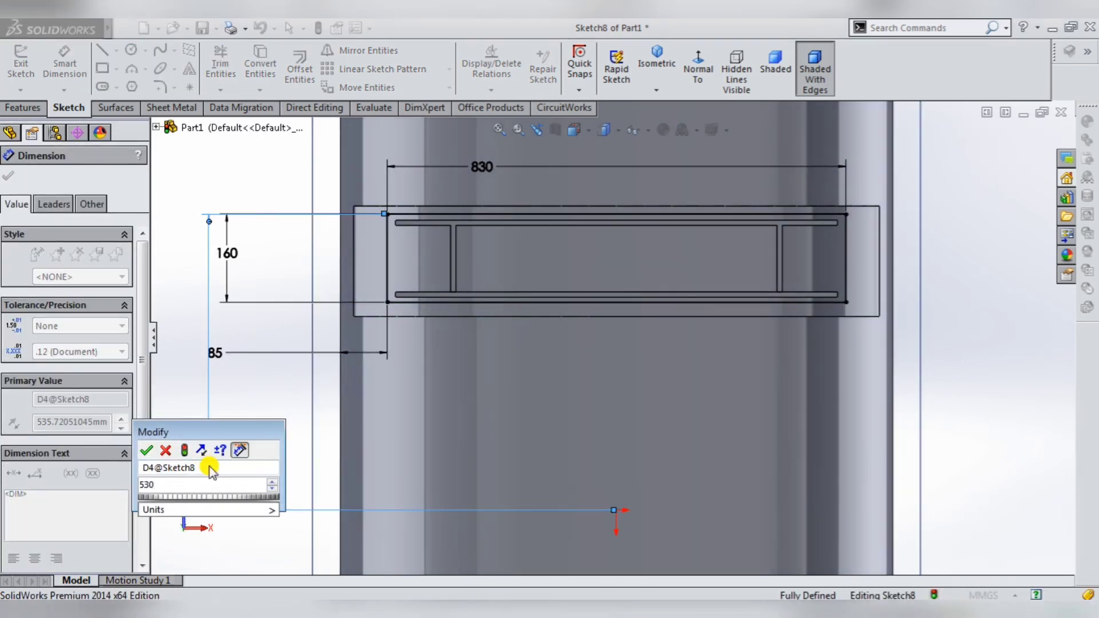
{"action": "key", "text": "Return"}
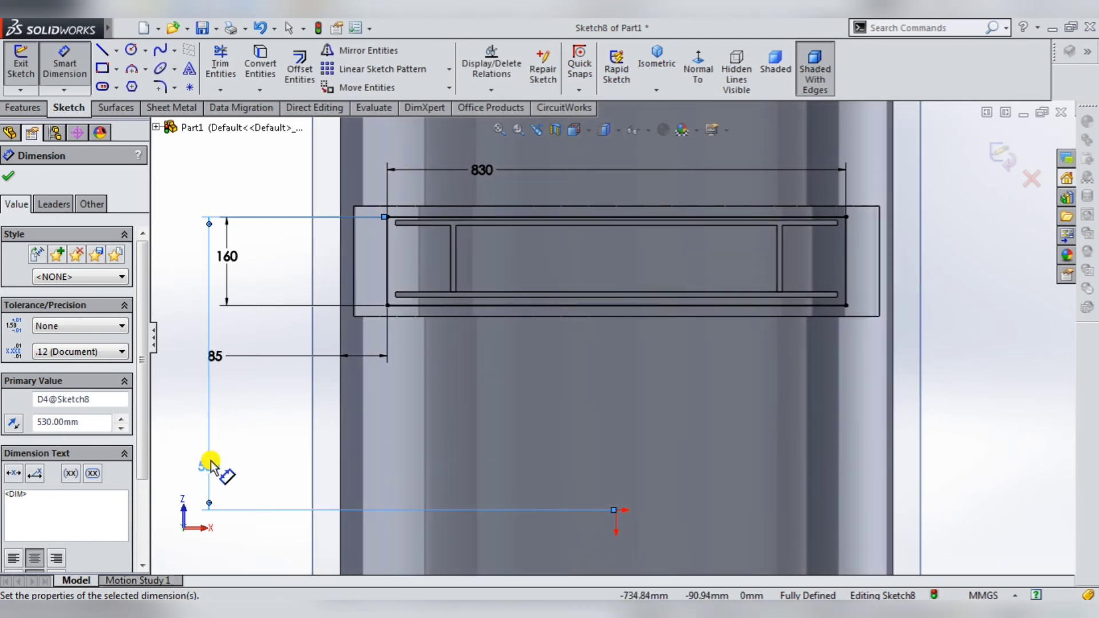
{"action": "double_click", "coordinate": [211, 465]}
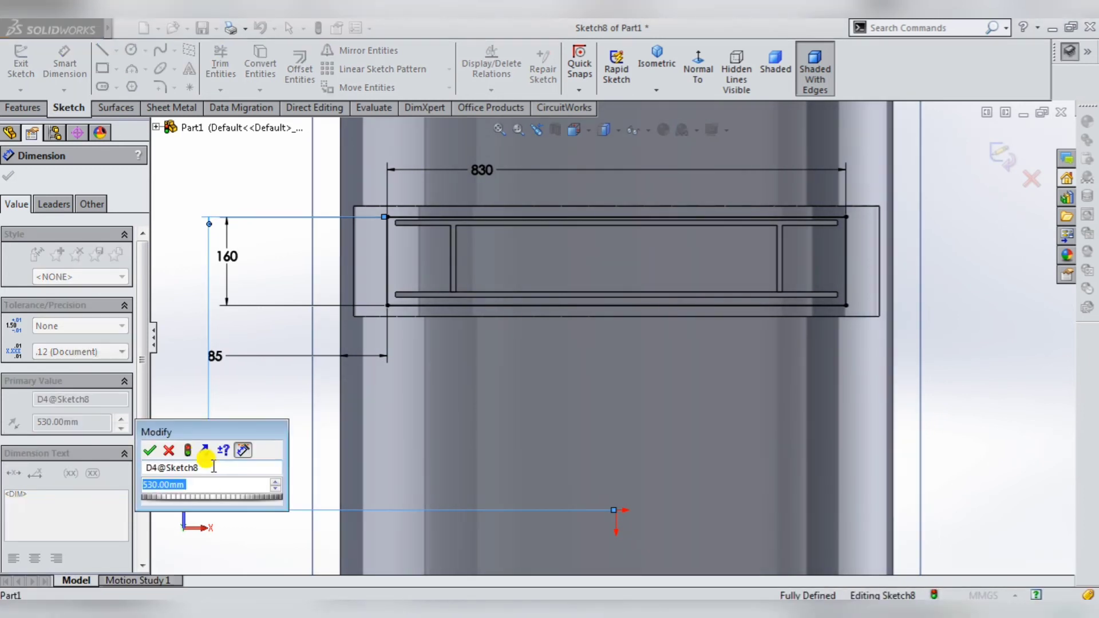
{"action": "type", "text": "5"}
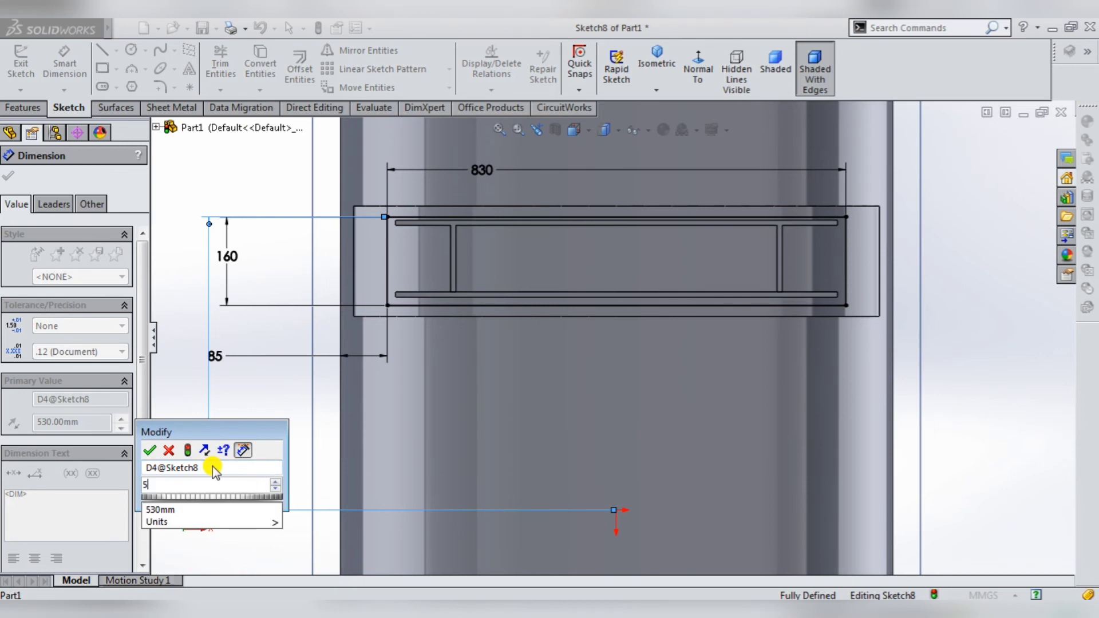
{"action": "type", "text": "3"}
{"action": "type", "text": "3"}
{"action": "key", "text": "Return"}
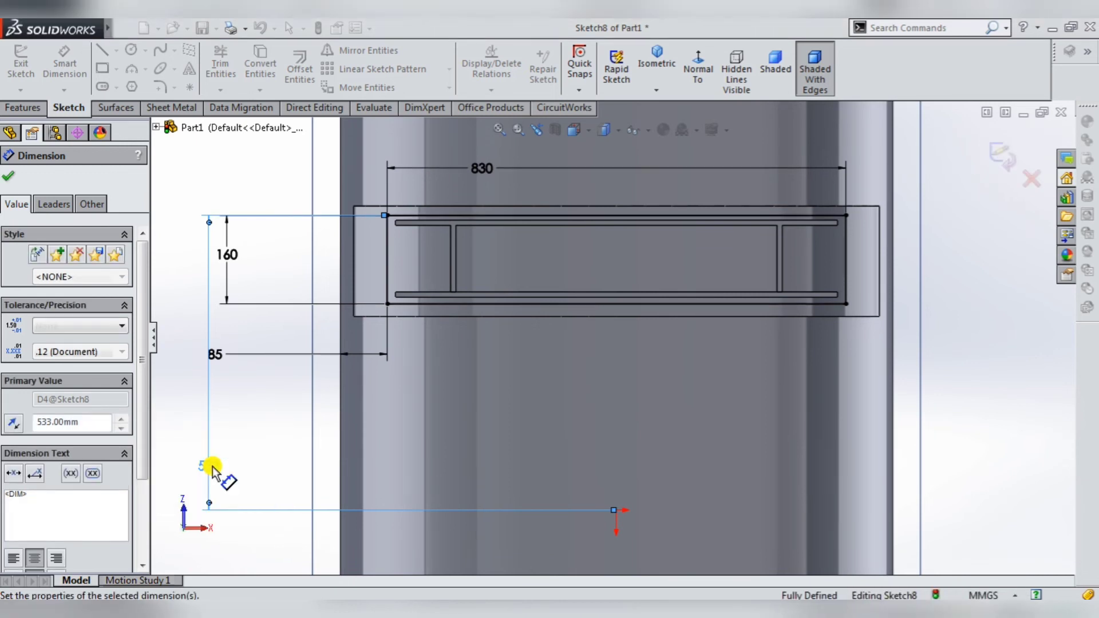
{"action": "left_click", "coordinate": [11, 175]}
{"action": "middle_click", "coordinate": [366, 335]}
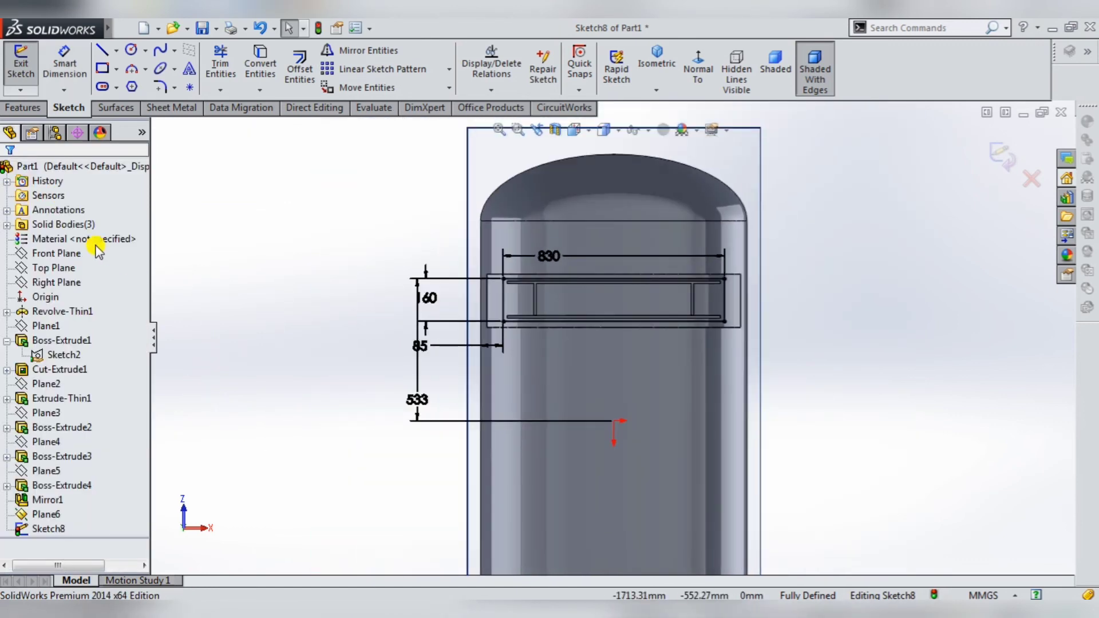
{"action": "left_click", "coordinate": [34, 196]}
Step: Extrude Sketch8 into a 9.51 mm base plate and hide Plane6
{"action": "left_click", "coordinate": [23, 108]}
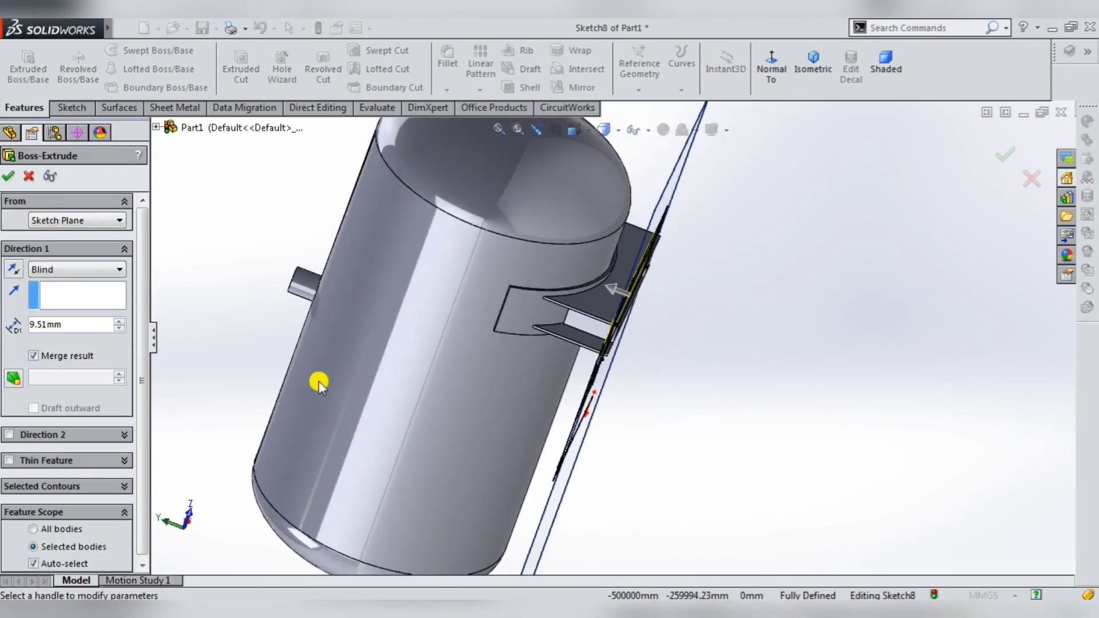
{"action": "scroll", "coordinate": [578, 352], "scroll_direction": "down", "scroll_amount": 2}
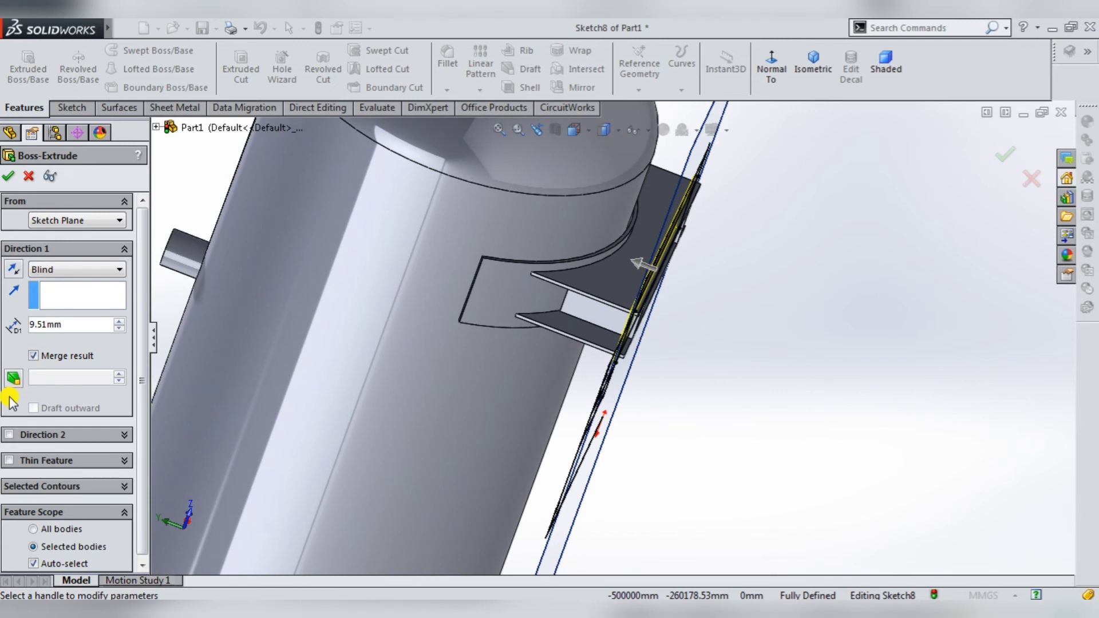
{"action": "left_click", "coordinate": [7, 173]}
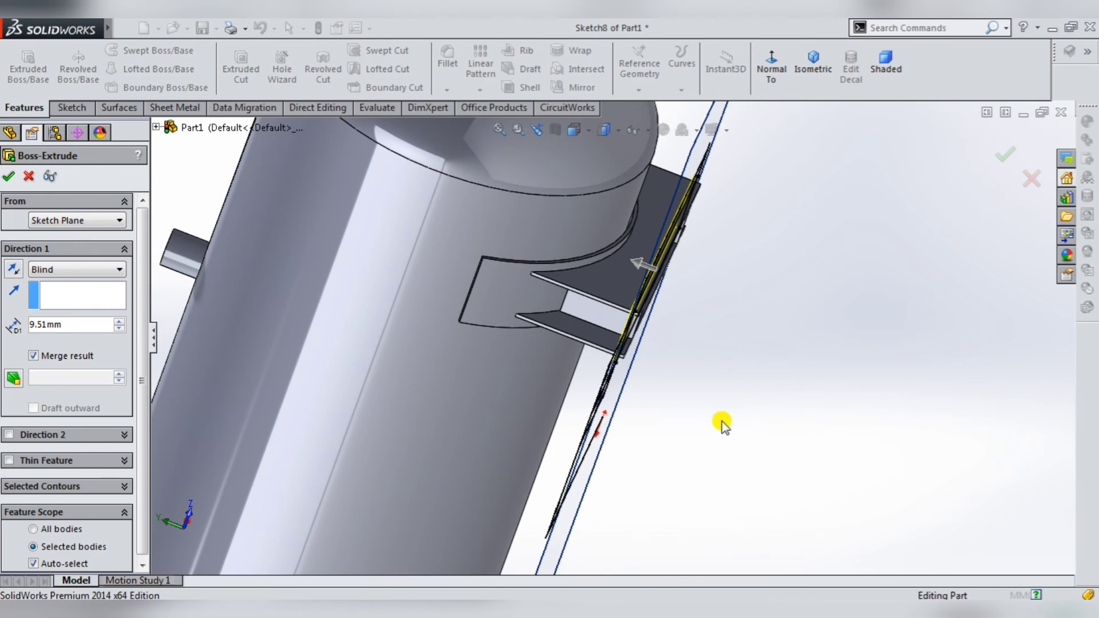
{"action": "scroll", "coordinate": [710, 424], "scroll_direction": "up", "scroll_amount": 5}
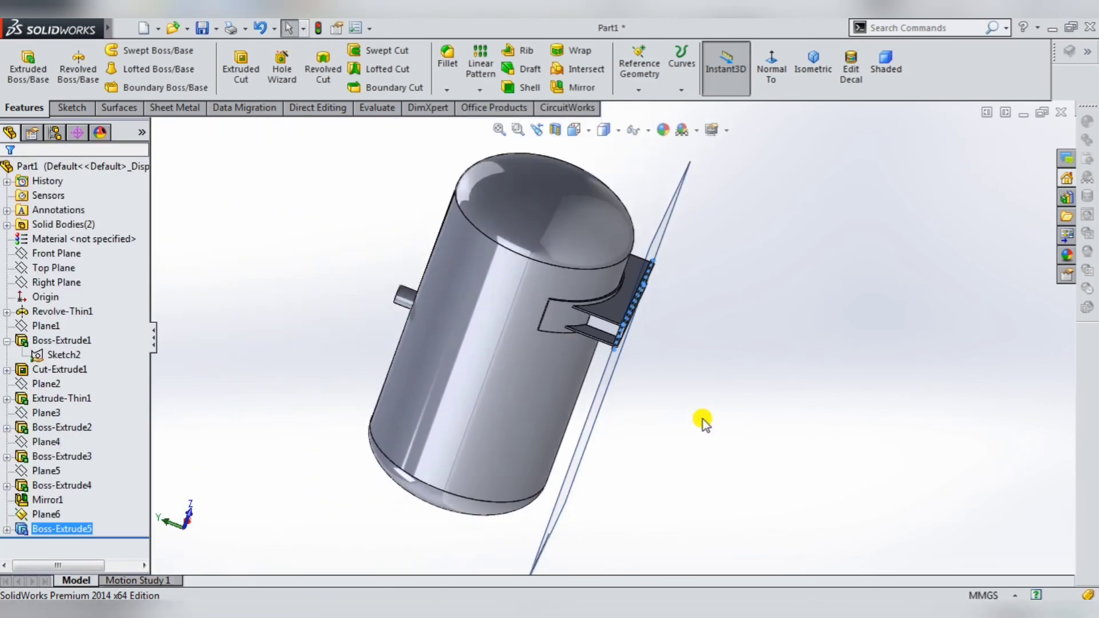
{"action": "mouse_move", "coordinate": [699, 421]}
{"action": "middle_mouse_down"}
{"action": "mouse_move", "coordinate": [632, 373]}
{"action": "mouse_move", "coordinate": [638, 429]}
{"action": "middle_mouse_up"}
{"action": "left_click", "coordinate": [641, 427]}
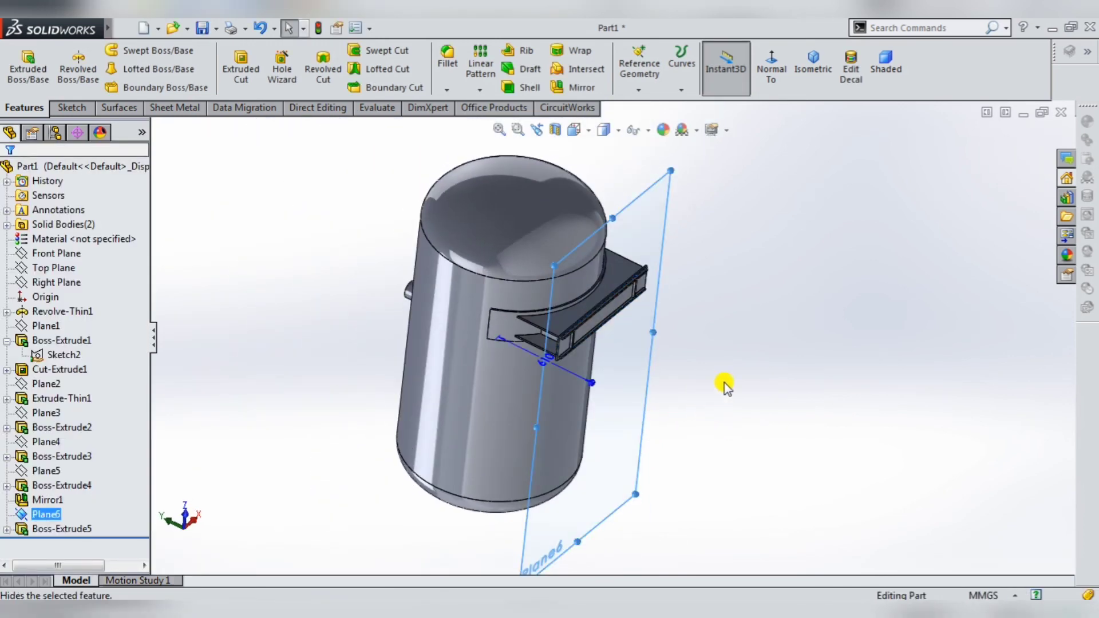
{"action": "mouse_move", "coordinate": [596, 381]}
{"action": "middle_mouse_down"}
{"action": "mouse_move", "coordinate": [626, 344]}
{"action": "mouse_move", "coordinate": [593, 398]}
{"action": "mouse_move", "coordinate": [653, 445]}
{"action": "mouse_move", "coordinate": [589, 486]}
{"action": "mouse_move", "coordinate": [653, 413]}
{"action": "mouse_move", "coordinate": [653, 424]}
{"action": "middle_mouse_up"}
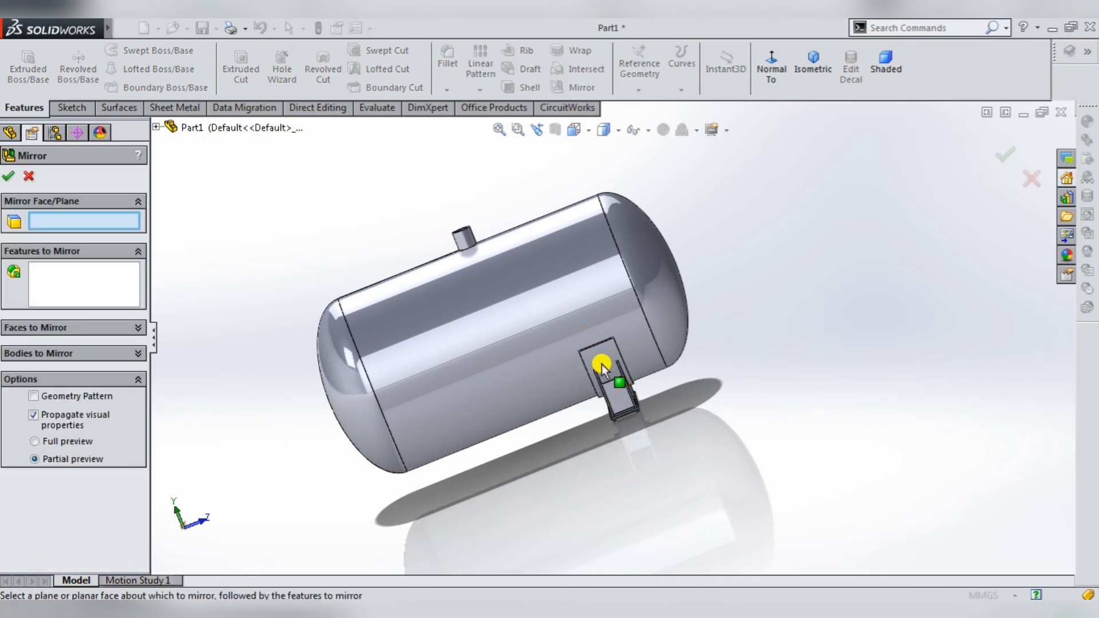
Step: Select Extrude-Thin1, Mirror1 and Boss-Extrude2 through 5 as features to mirror
{"action": "left_click", "coordinate": [133, 299]}
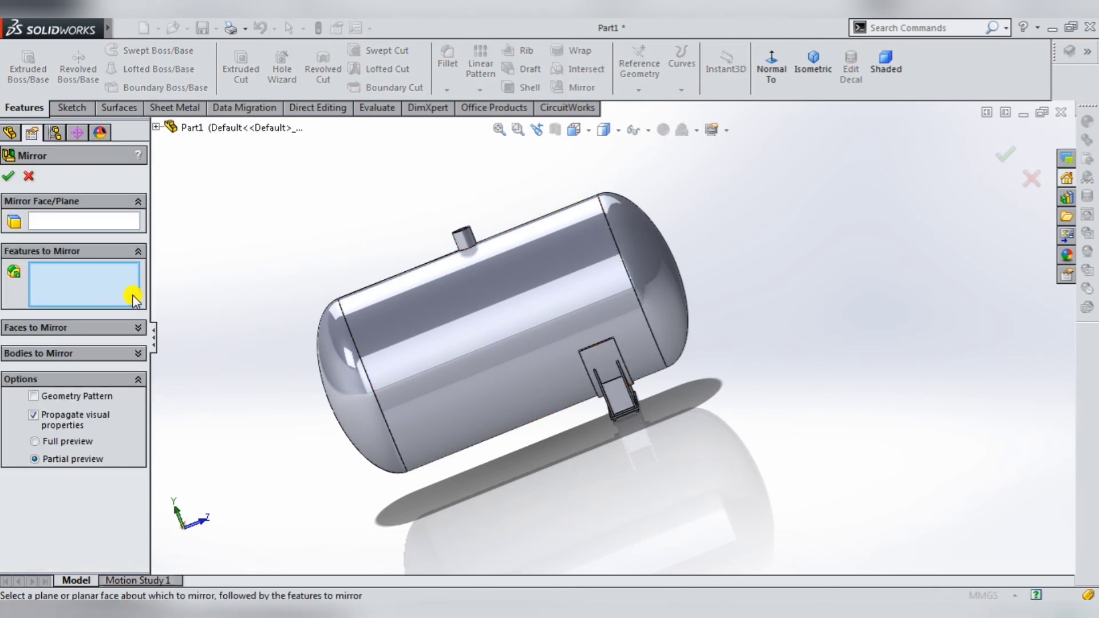
{"action": "left_click", "coordinate": [589, 366]}
{"action": "left_click", "coordinate": [620, 395]}
{"action": "scroll", "coordinate": [621, 398], "scroll_direction": "down", "scroll_amount": 2}
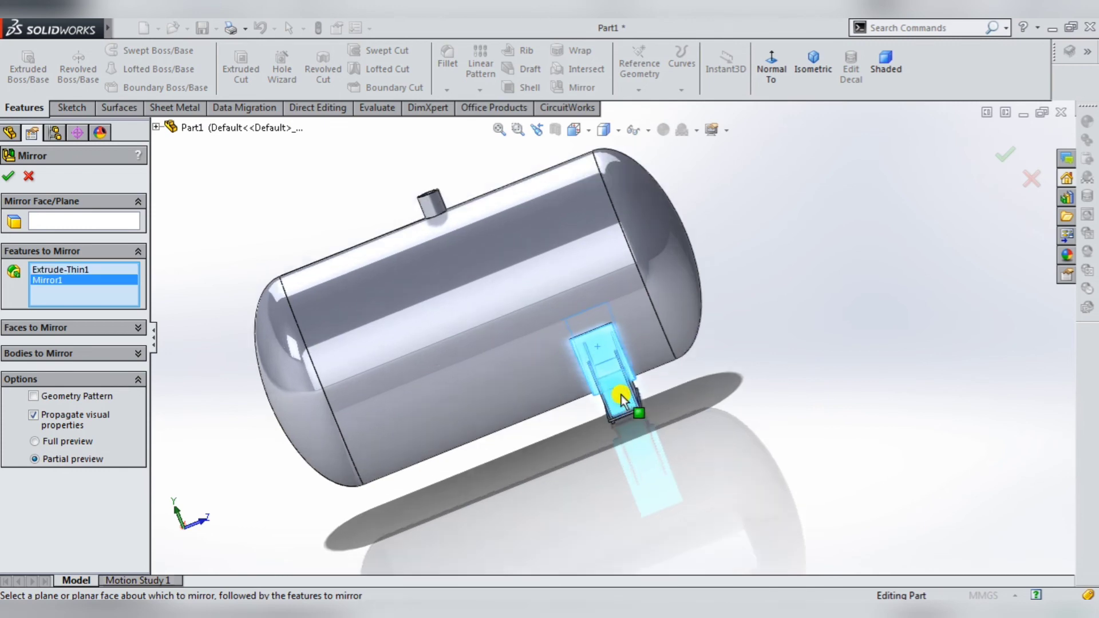
{"action": "scroll", "coordinate": [620, 395], "scroll_direction": "down", "scroll_amount": 2}
{"action": "scroll", "coordinate": [572, 388], "scroll_direction": "down", "scroll_amount": 2}
{"action": "left_click", "coordinate": [574, 417]}
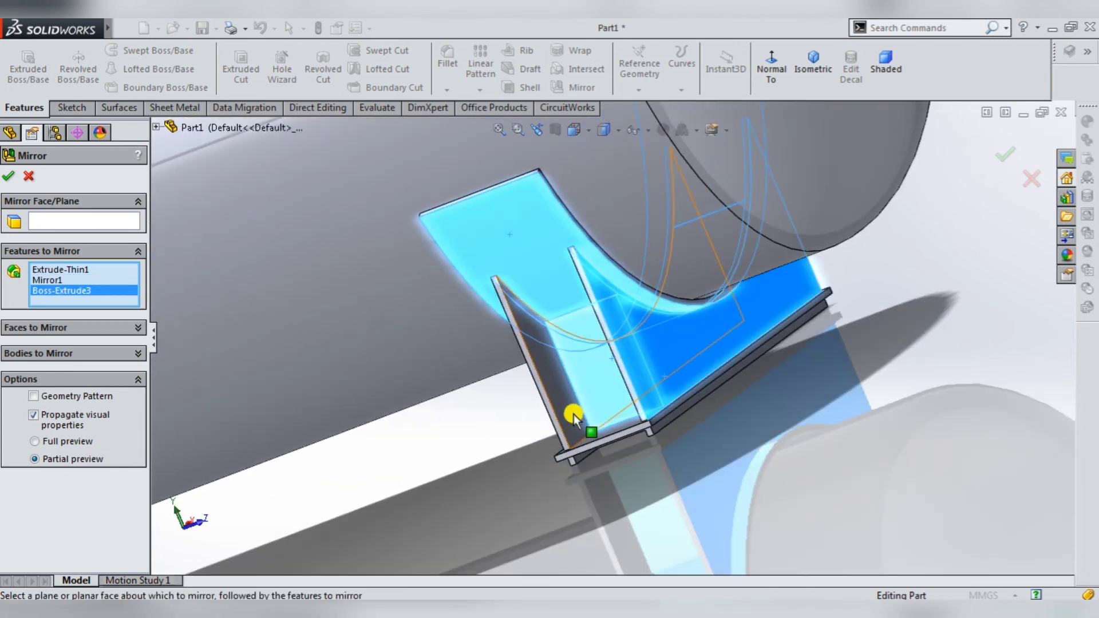
{"action": "left_click", "coordinate": [562, 409]}
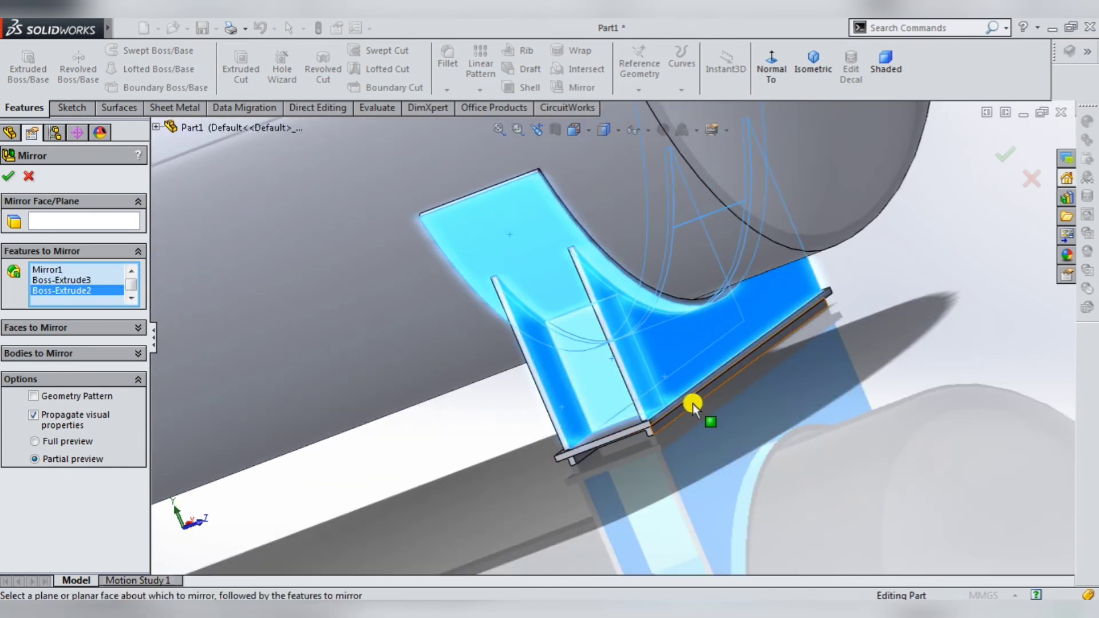
{"action": "middle_click_drag", "start_coordinate": [693, 406], "coordinate": [664, 337]}
{"action": "left_click", "coordinate": [575, 418]}
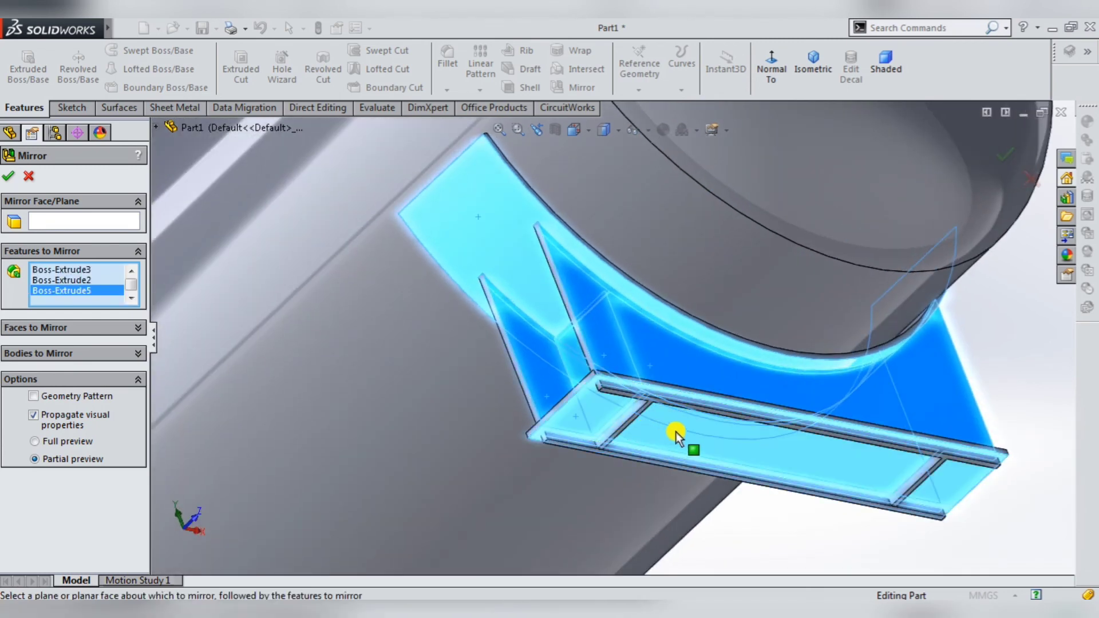
{"action": "mouse_move", "coordinate": [694, 431]}
{"action": "middle_mouse_down"}
{"action": "mouse_move", "coordinate": [603, 454]}
{"action": "mouse_move", "coordinate": [584, 474]}
{"action": "mouse_move", "coordinate": [611, 491]}
{"action": "middle_mouse_up"}
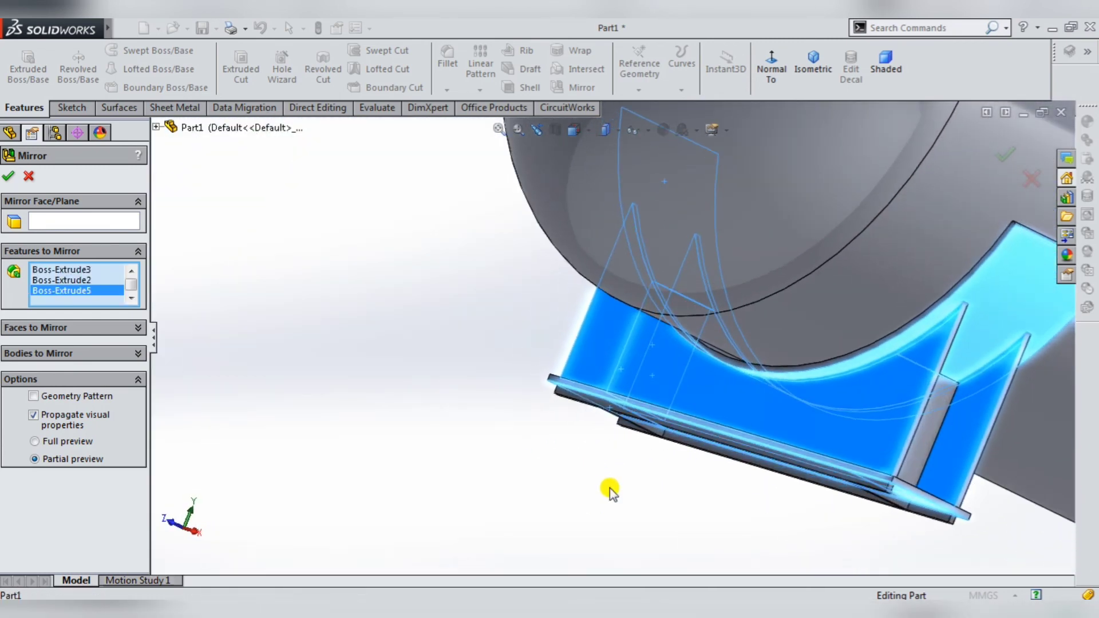
{"action": "middle_click_drag", "start_coordinate": [916, 430], "coordinate": [886, 440]}
{"action": "left_click", "coordinate": [941, 436]}
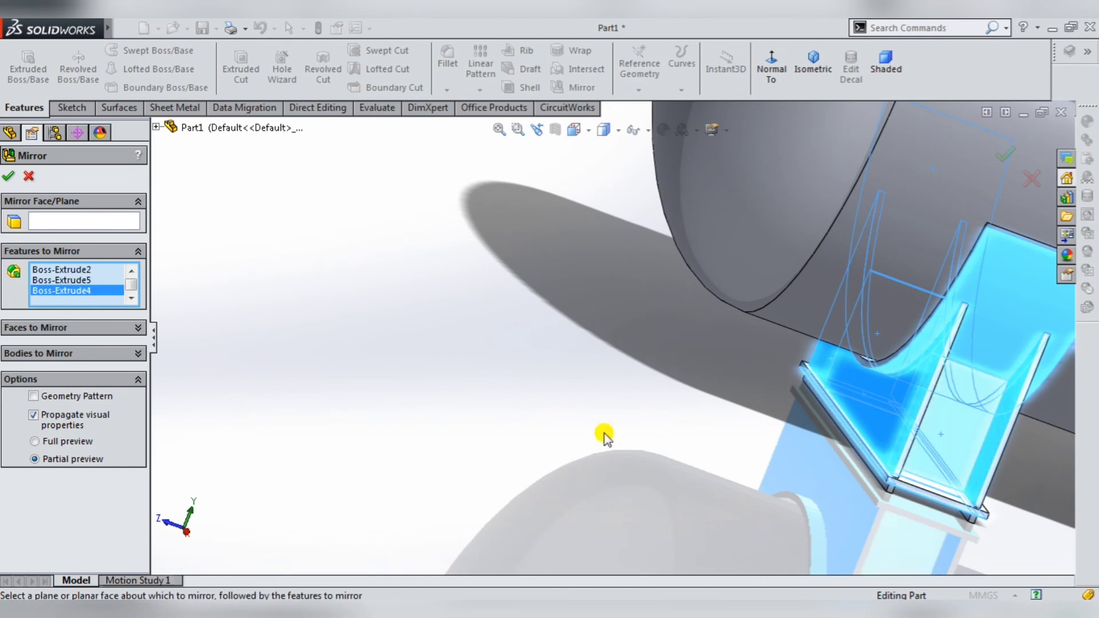
Step: Choose Front Plane from the flyout feature tree as the mirror plane
{"action": "left_click", "coordinate": [43, 220]}
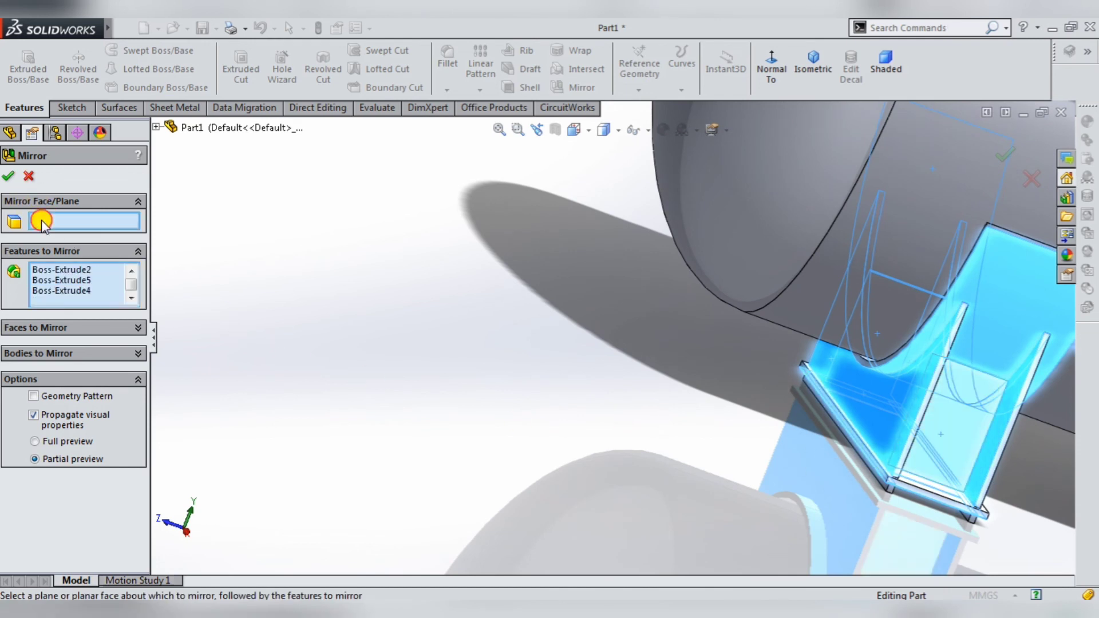
{"action": "scroll", "coordinate": [452, 400], "scroll_direction": "up", "scroll_amount": 5}
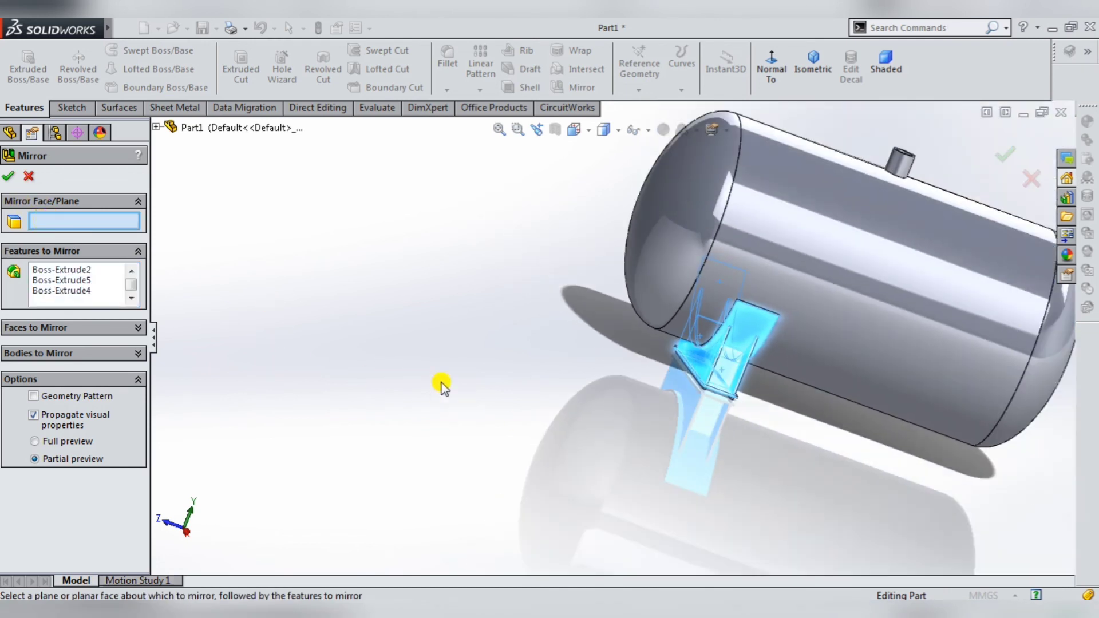
{"action": "left_click", "coordinate": [158, 130]}
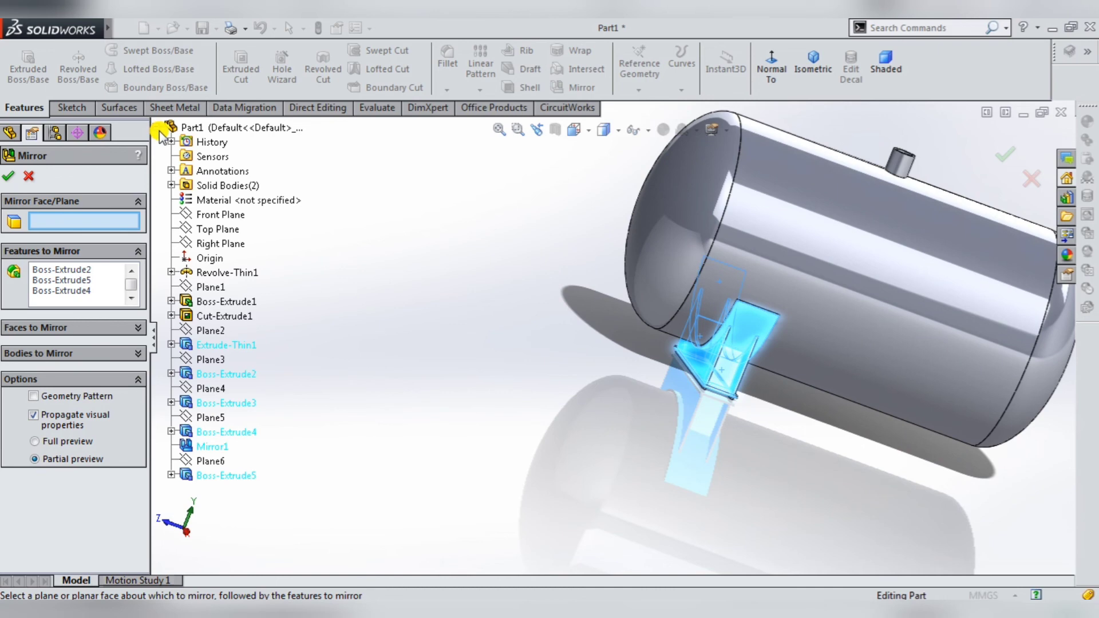
{"action": "left_click", "coordinate": [211, 220]}
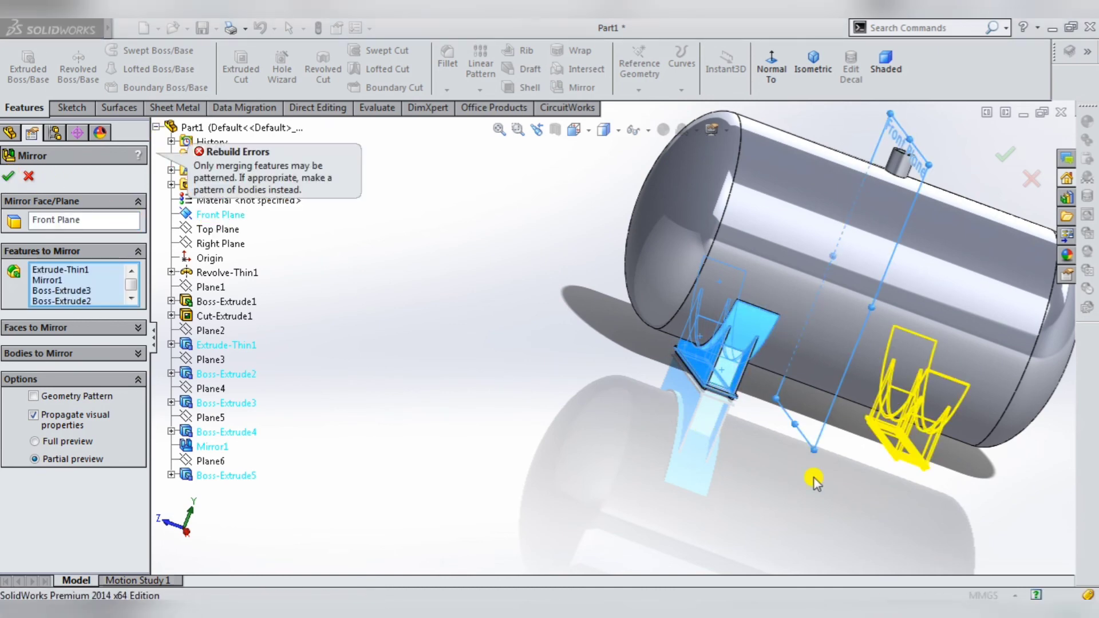
Step: Clear the mirrored features after the feature-mirror rebuild error
{"action": "mouse_move", "coordinate": [855, 420]}
{"action": "middle_mouse_down"}
{"action": "mouse_move", "coordinate": [841, 326]}
{"action": "mouse_move", "coordinate": [859, 285]}
{"action": "mouse_move", "coordinate": [866, 302]}
{"action": "mouse_move", "coordinate": [655, 449]}
{"action": "middle_mouse_up"}
{"action": "scroll", "coordinate": [655, 449], "scroll_direction": "down", "scroll_amount": 2}
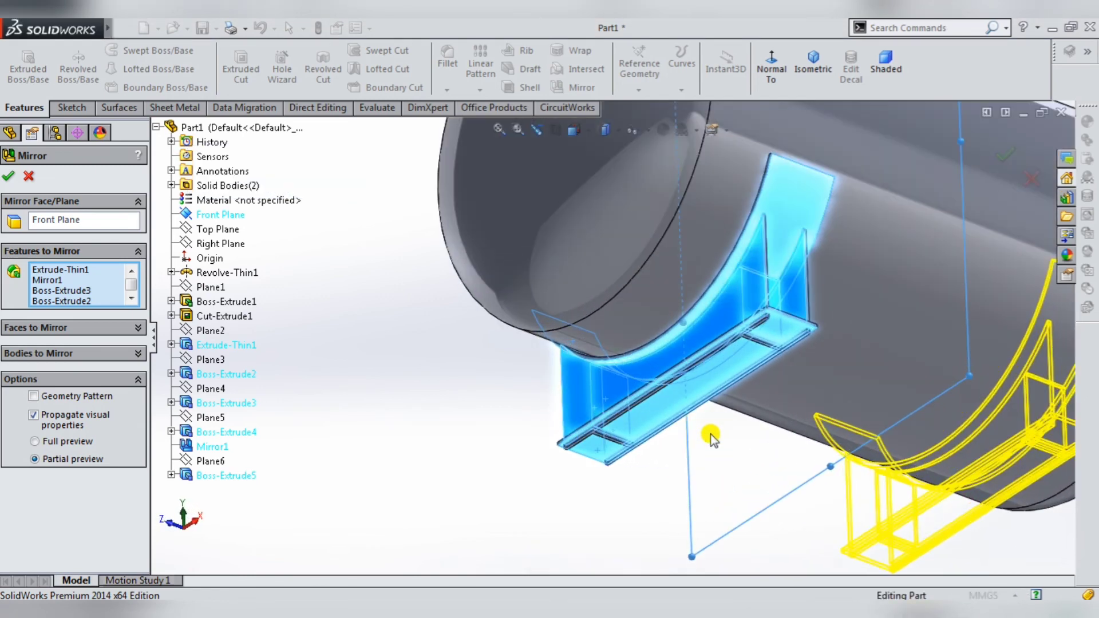
{"action": "scroll", "coordinate": [710, 437], "scroll_direction": "down", "scroll_amount": 2}
{"action": "scroll", "coordinate": [608, 437], "scroll_direction": "down", "scroll_amount": 2}
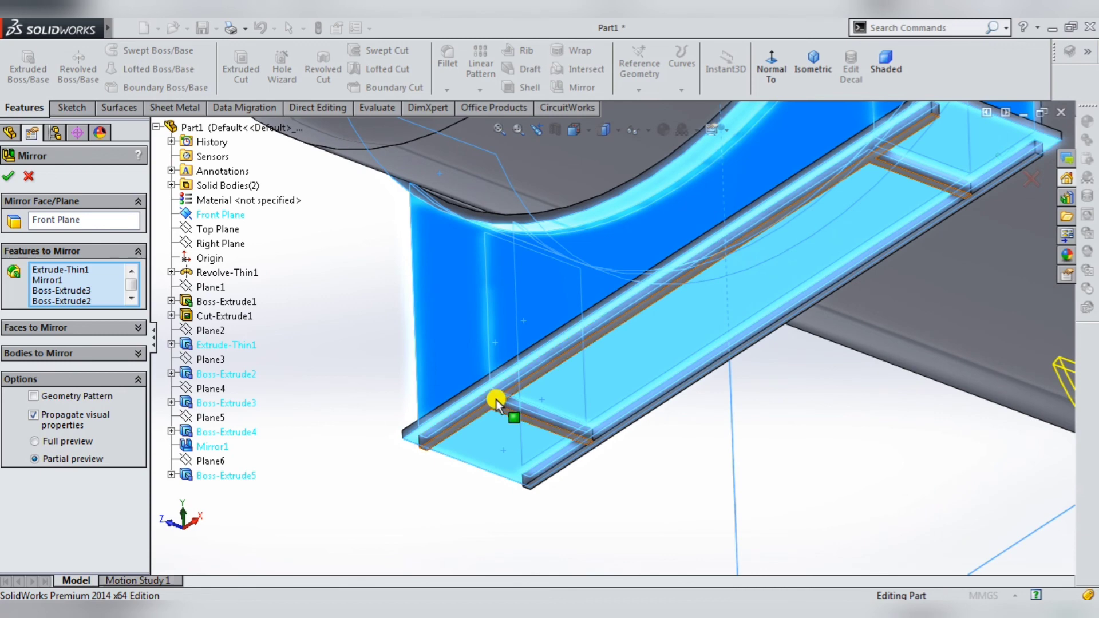
{"action": "left_click", "coordinate": [496, 403]}
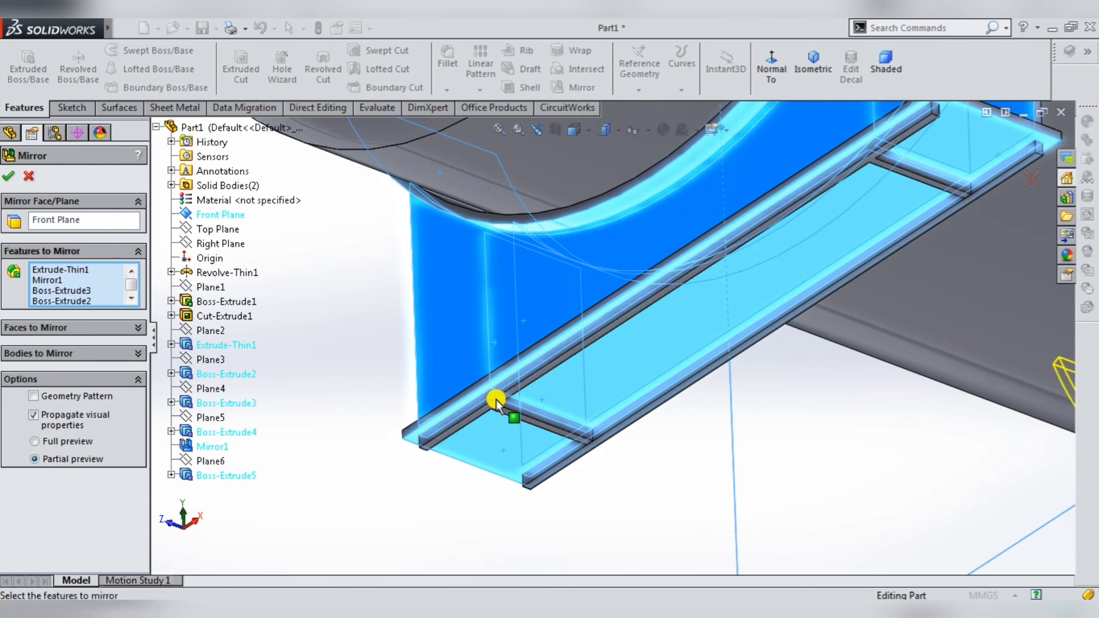
{"action": "scroll", "coordinate": [621, 494], "scroll_direction": "up", "scroll_amount": 2}
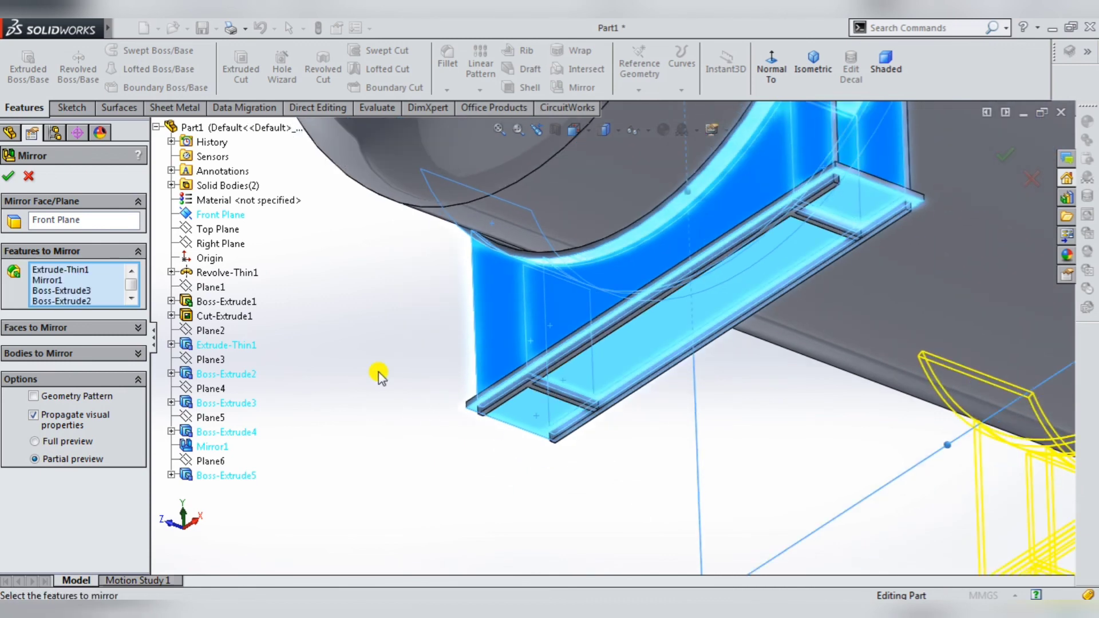
{"action": "left_click", "coordinate": [9, 181]}
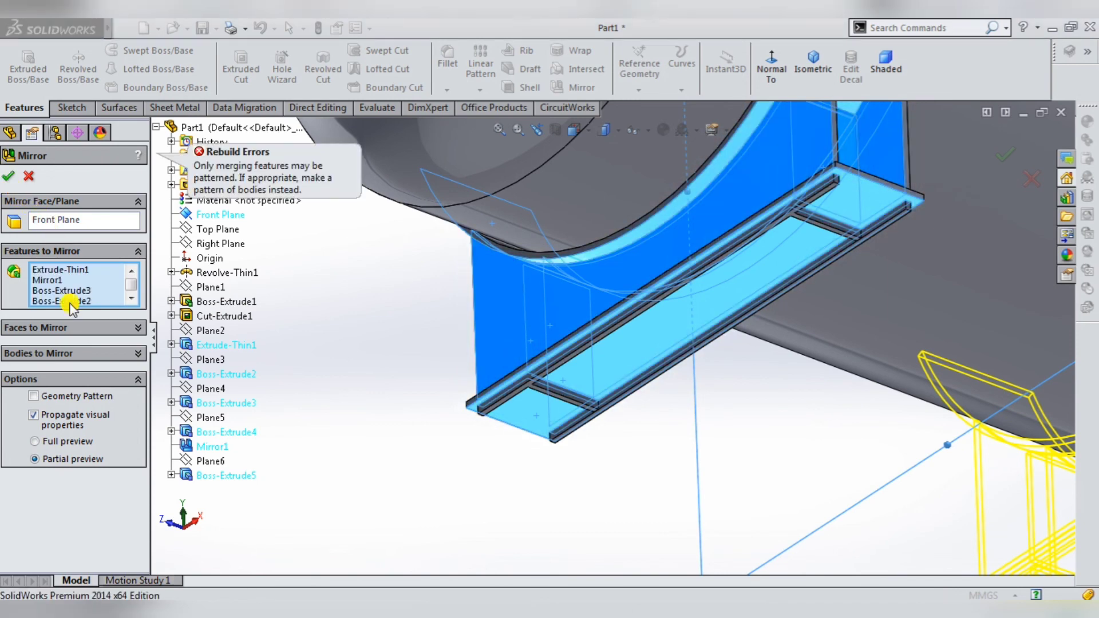
Step: Mirror the Boss-Extrude5 saddle support body instead, using Bodies to Mirror
{"action": "left_click", "coordinate": [69, 353]}
{"action": "scroll", "coordinate": [484, 488], "scroll_direction": "up", "scroll_amount": 2}
{"action": "scroll", "coordinate": [559, 501], "scroll_direction": "up", "scroll_amount": 2}
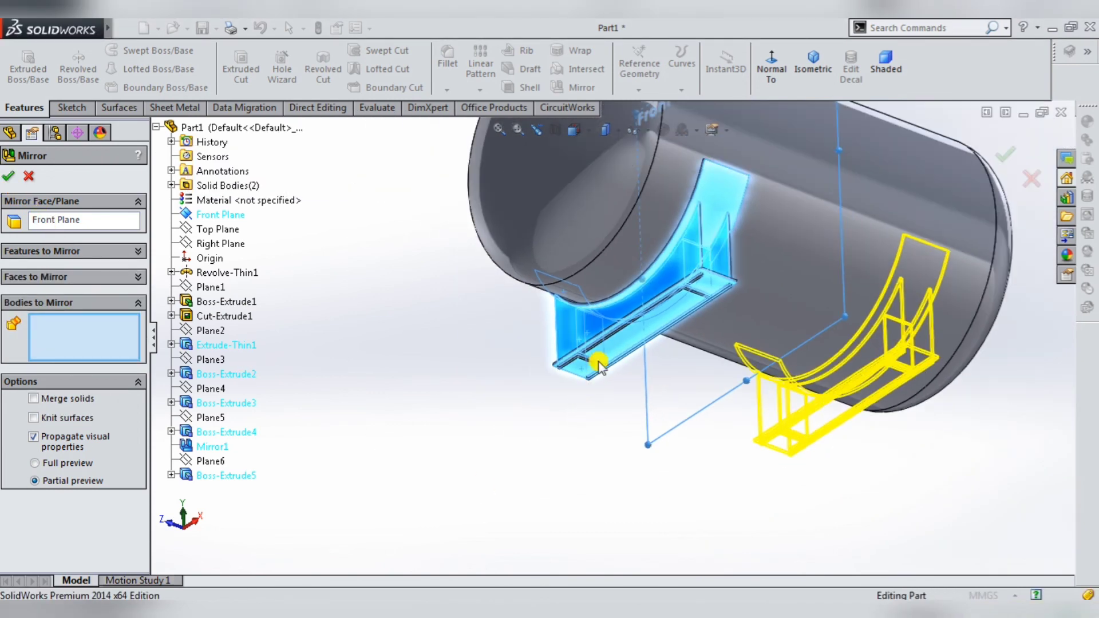
{"action": "left_click", "coordinate": [673, 273]}
Step: Create Mirror4 and inspect the tank standing on both saddle supports
{"action": "left_click", "coordinate": [10, 177]}
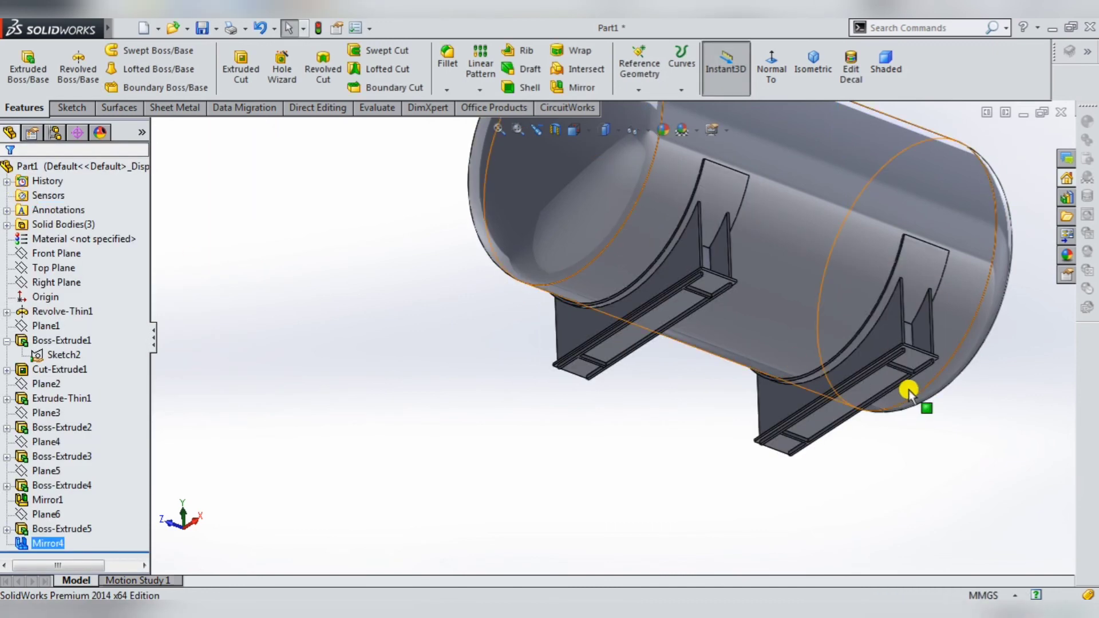
{"action": "mouse_move", "coordinate": [910, 389]}
{"action": "middle_mouse_down"}
{"action": "mouse_move", "coordinate": [816, 385]}
{"action": "mouse_move", "coordinate": [929, 369]}
{"action": "mouse_move", "coordinate": [675, 486]}
{"action": "mouse_move", "coordinate": [575, 481]}
{"action": "middle_mouse_up"}
{"action": "scroll", "coordinate": [870, 387], "scroll_direction": "up", "scroll_amount": 3}
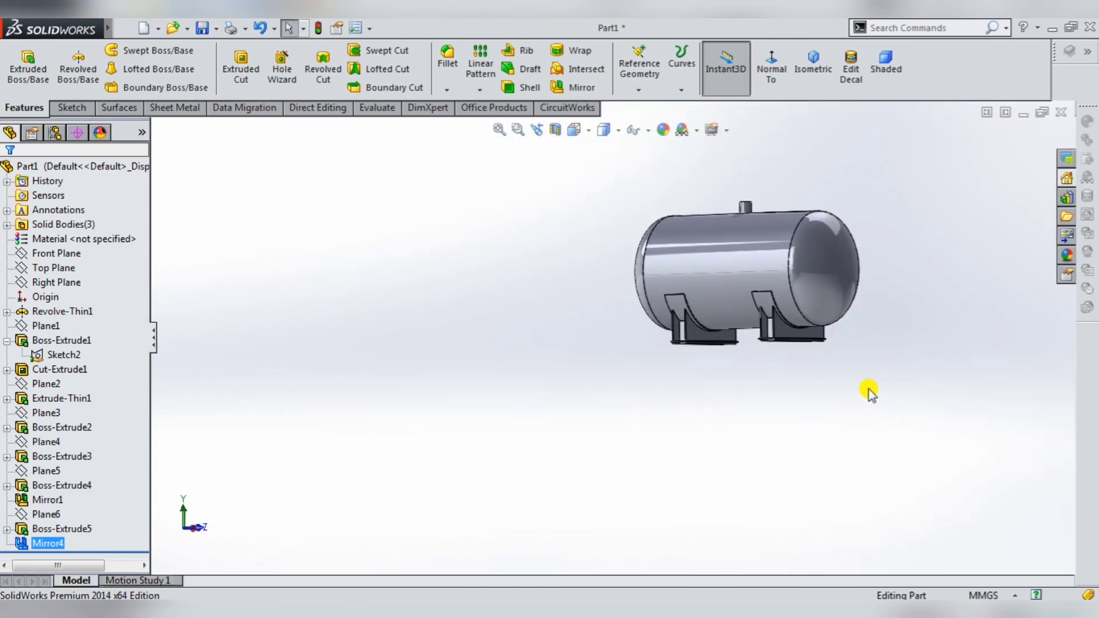
{"action": "scroll", "coordinate": [773, 307], "scroll_direction": "up", "scroll_amount": 2}
{"action": "scroll", "coordinate": [744, 294], "scroll_direction": "down", "scroll_amount": 3}
{"action": "mouse_move", "coordinate": [744, 294]}
{"action": "middle_mouse_down"}
{"action": "mouse_move", "coordinate": [746, 348]}
{"action": "mouse_move", "coordinate": [745, 304]}
{"action": "middle_mouse_up"}
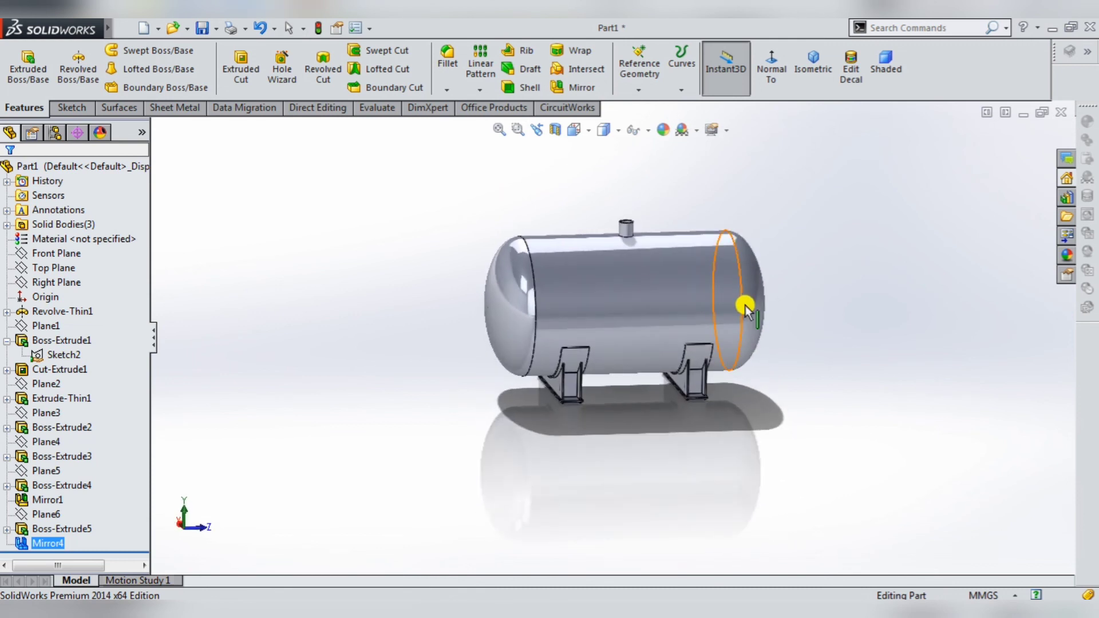
{"action": "scroll", "coordinate": [747, 302], "scroll_direction": "down", "scroll_amount": 3}
{"action": "scroll", "coordinate": [737, 300], "scroll_direction": "up", "scroll_amount": 1}
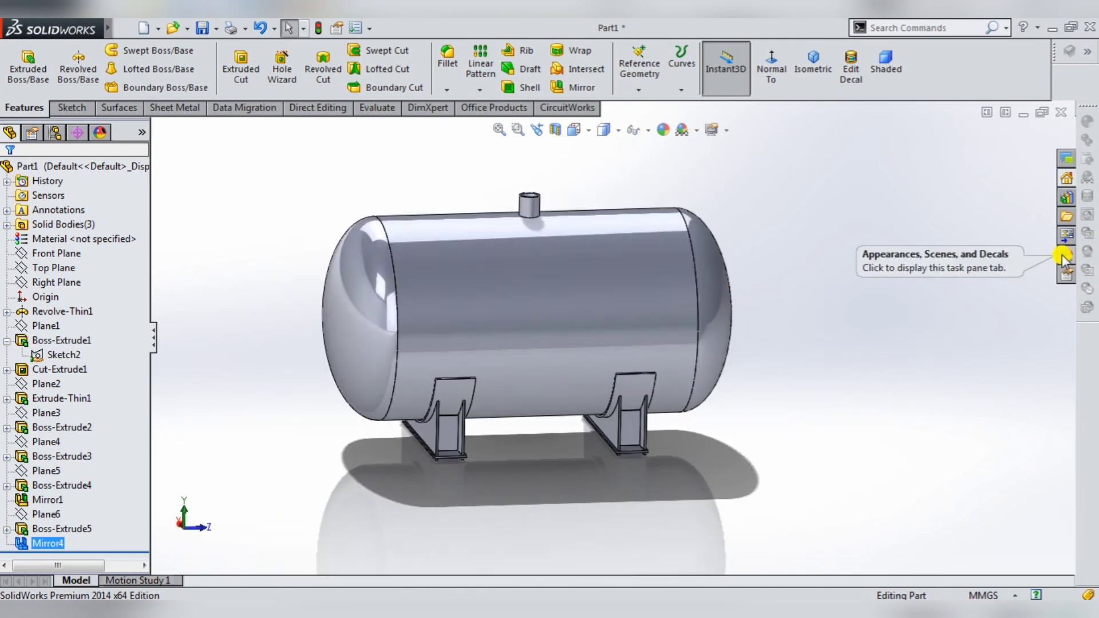
Step: Apply a polished chrome steel appearance from Appearances > Metal to the tank body
{"action": "left_click", "coordinate": [918, 156]}
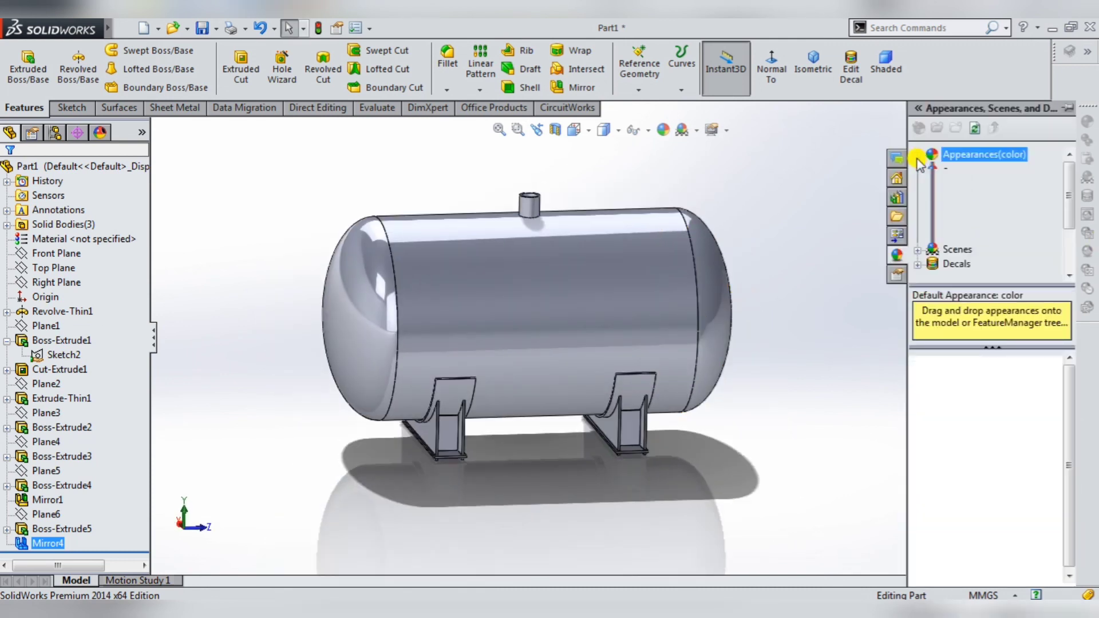
{"action": "left_click", "coordinate": [933, 184]}
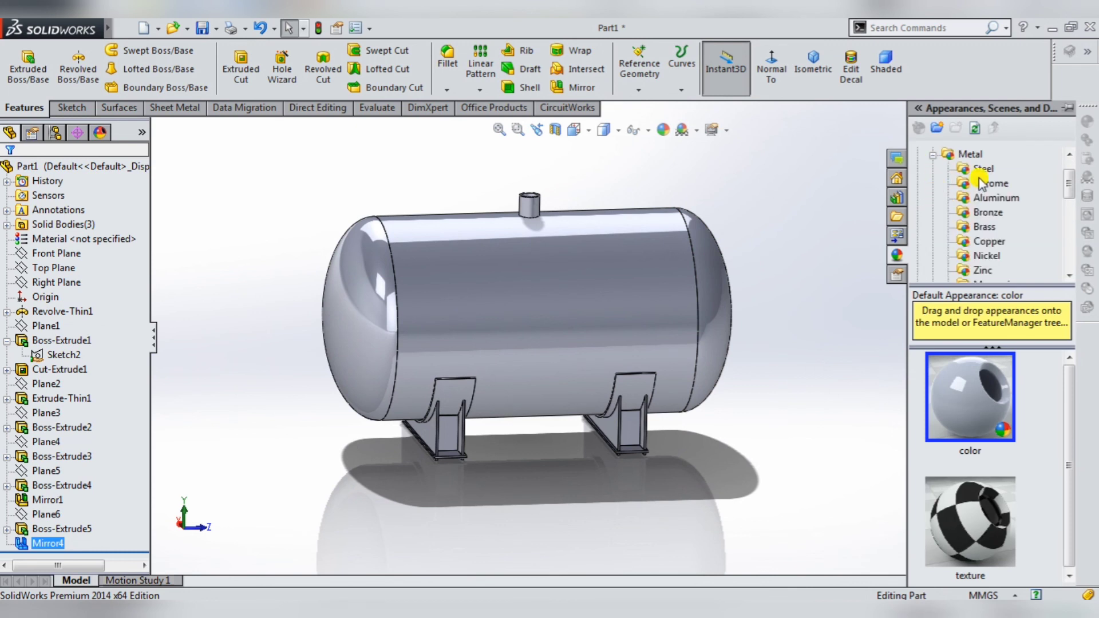
{"action": "left_click_drag", "start_coordinate": [971, 396], "coordinate": [593, 317]}
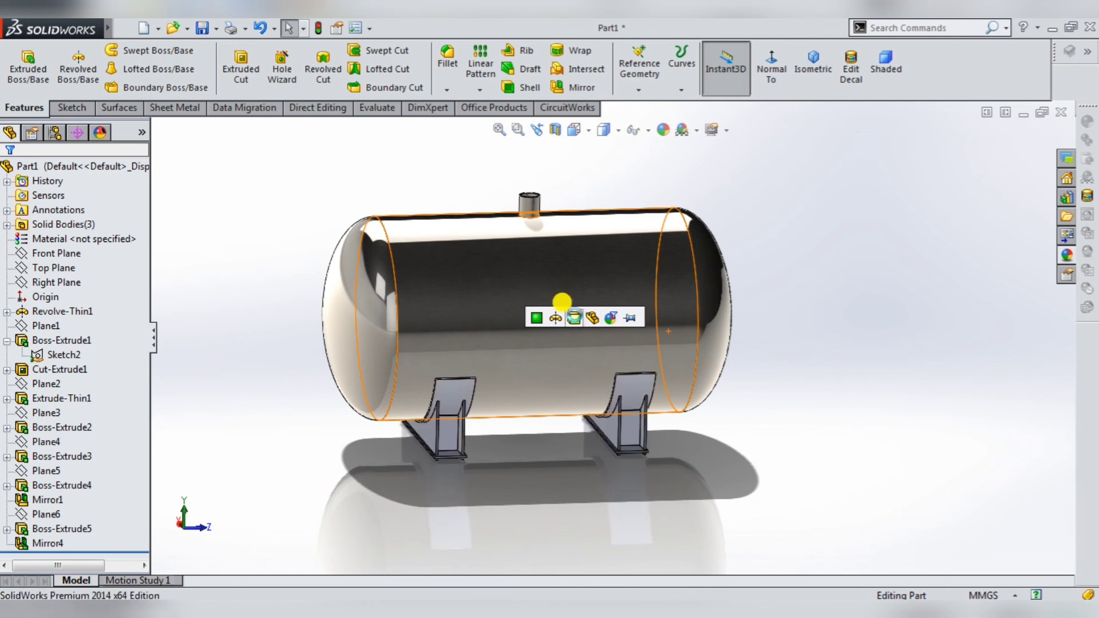
{"action": "left_click", "coordinate": [697, 155]}
Step: Render the tank under a different scene and turn on perspective view
{"action": "left_click", "coordinate": [698, 137]}
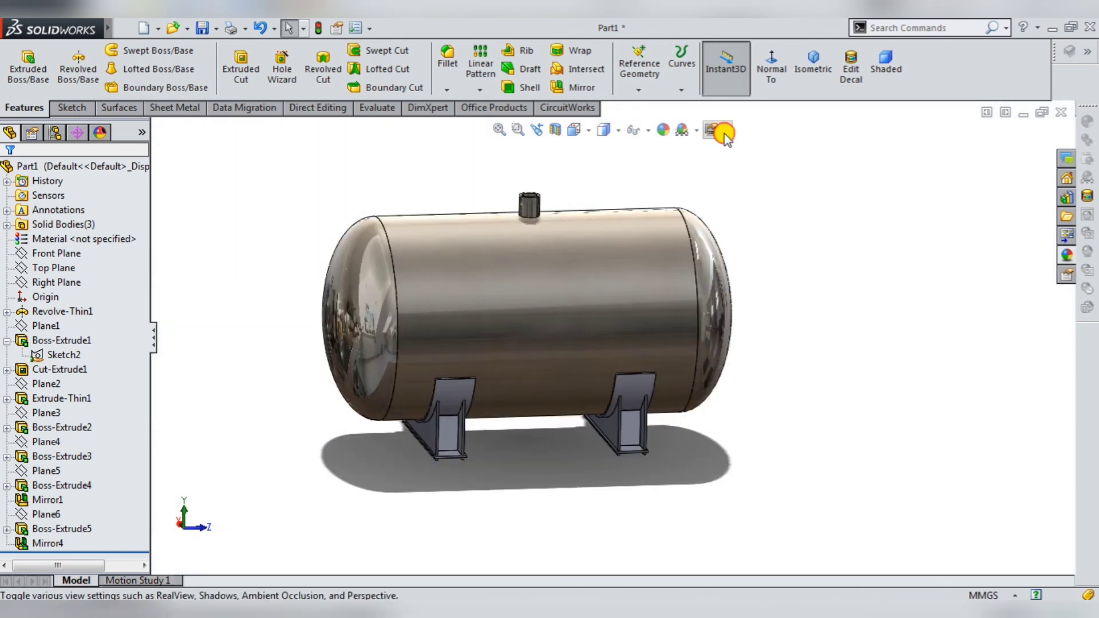
{"action": "left_click", "coordinate": [724, 133]}
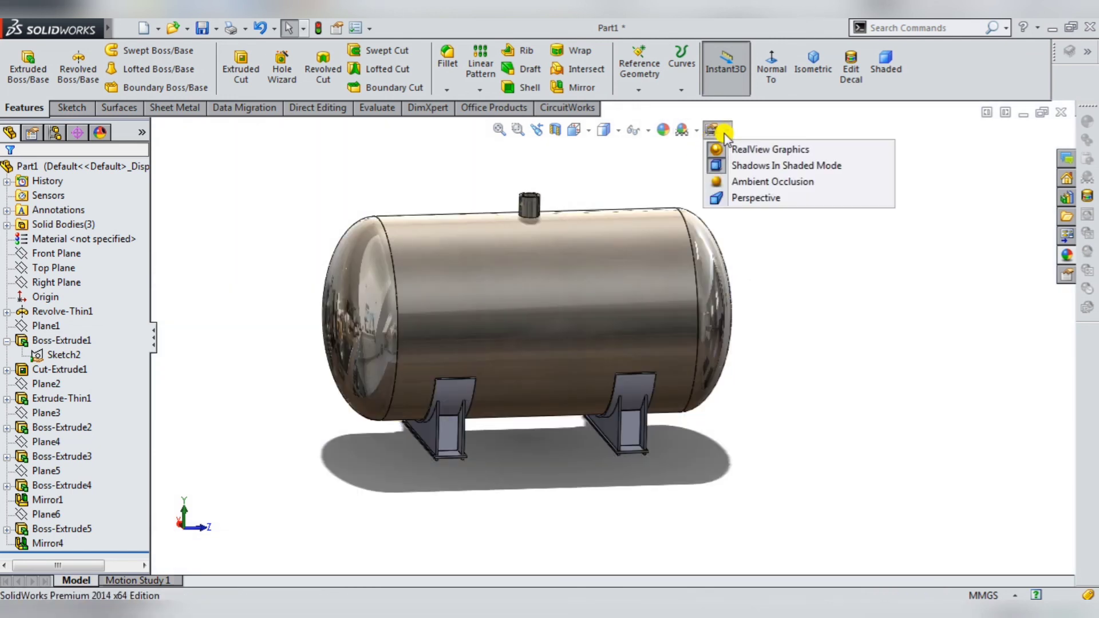
{"action": "left_click", "coordinate": [755, 357]}
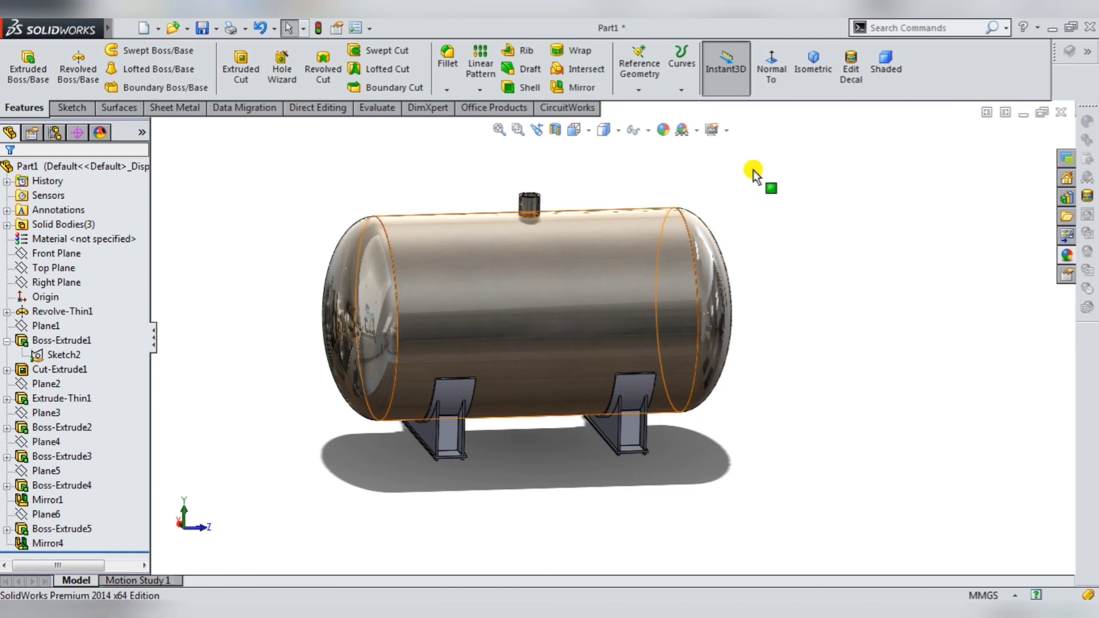
{"action": "left_click", "coordinate": [726, 130]}
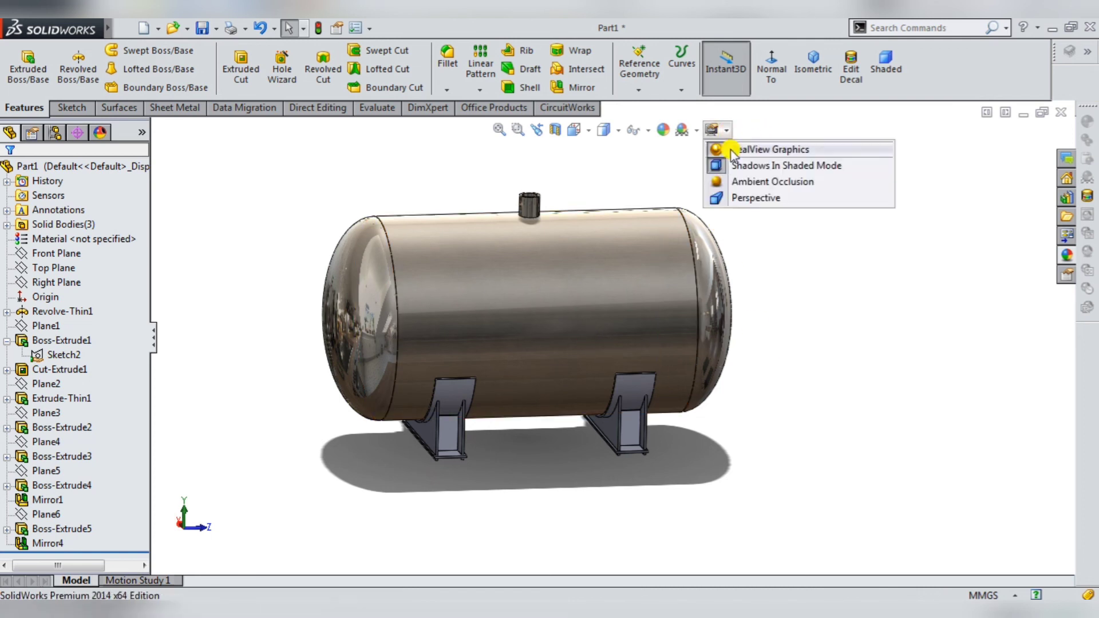
{"action": "left_click", "coordinate": [742, 199]}
{"action": "mouse_move", "coordinate": [694, 304]}
{"action": "middle_mouse_down"}
{"action": "mouse_move", "coordinate": [711, 355]}
{"action": "mouse_move", "coordinate": [827, 315]}
{"action": "mouse_move", "coordinate": [888, 368]}
{"action": "mouse_move", "coordinate": [894, 423]}
{"action": "mouse_move", "coordinate": [765, 397]}
{"action": "mouse_move", "coordinate": [682, 439]}
{"action": "mouse_move", "coordinate": [691, 447]}
{"action": "middle_mouse_up"}
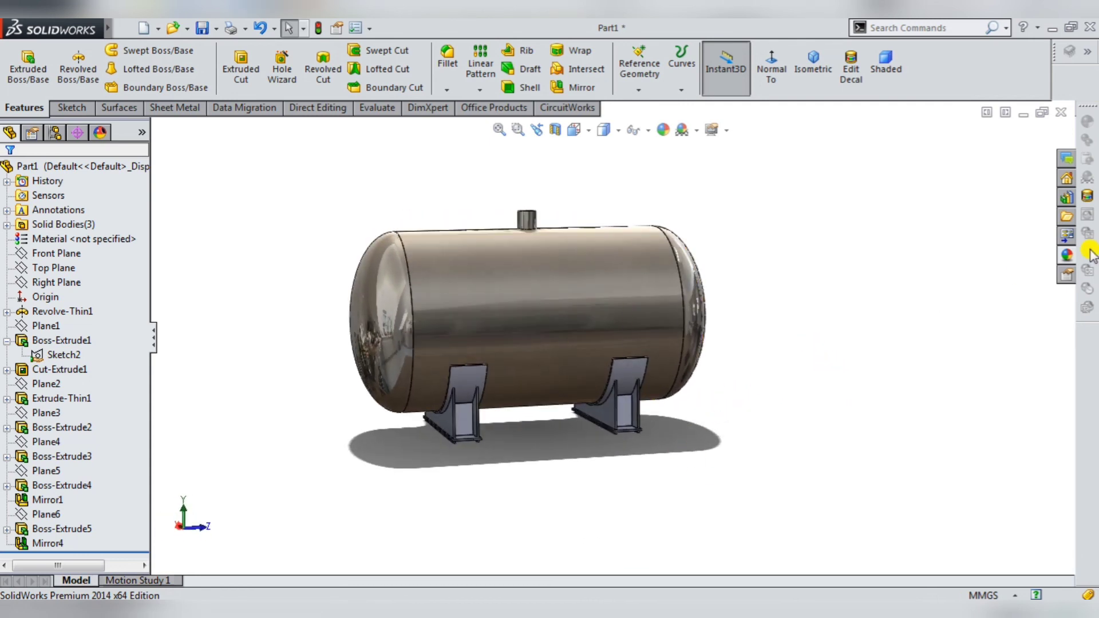
{"action": "left_click", "coordinate": [1068, 259]}
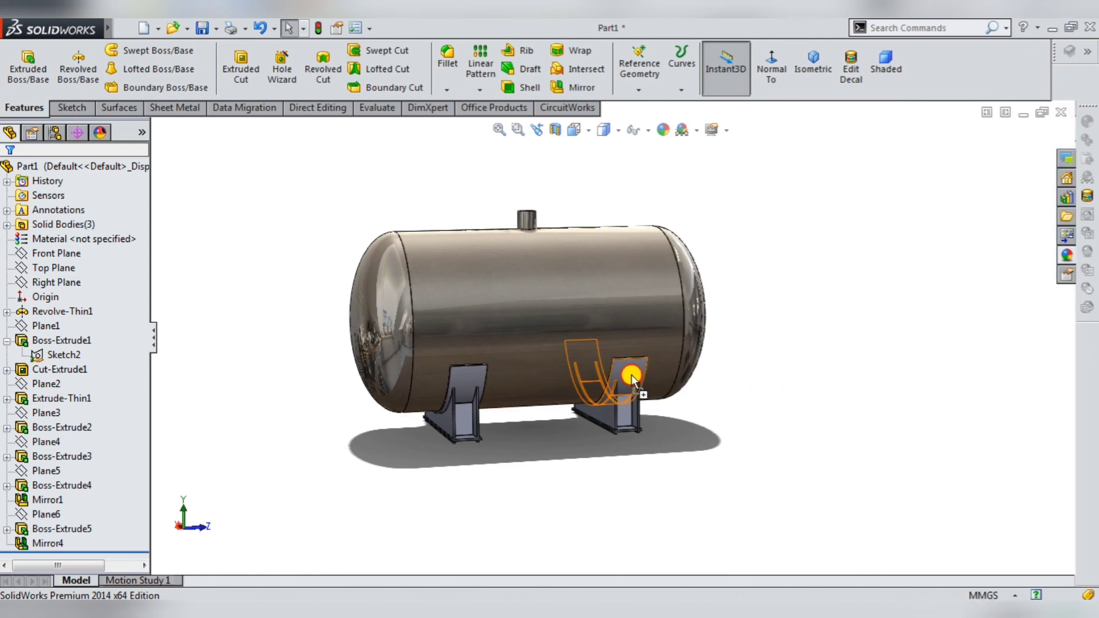
Step: Apply polished steel to the saddle supports and collapse the FeatureManager tree
{"action": "left_click_drag", "start_coordinate": [934, 384], "coordinate": [631, 376]}
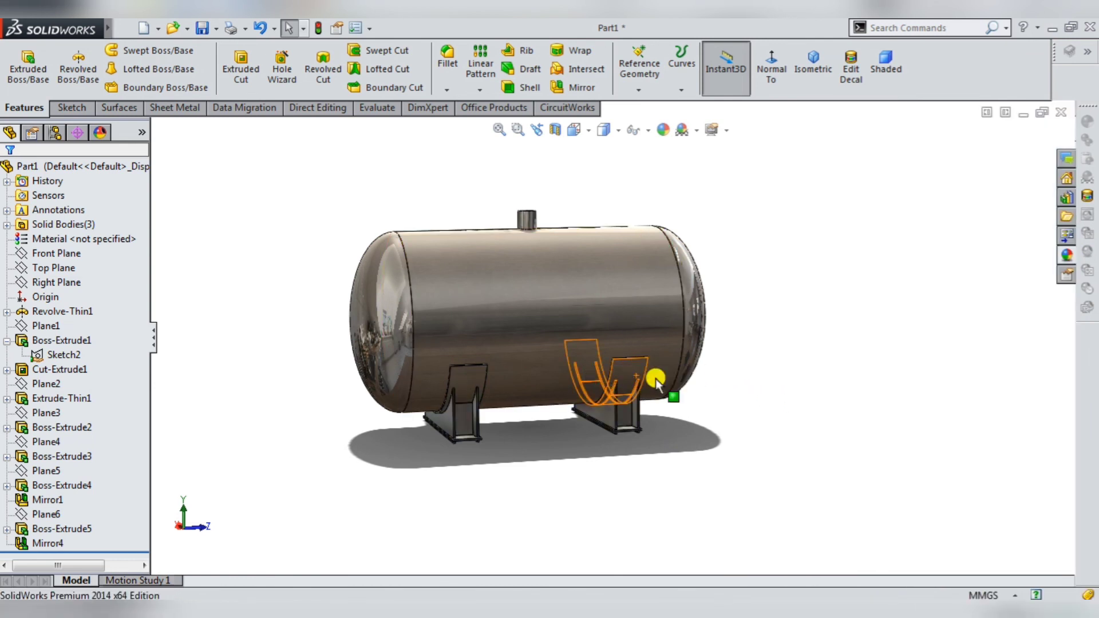
{"action": "mouse_move", "coordinate": [704, 360]}
{"action": "middle_mouse_down"}
{"action": "mouse_move", "coordinate": [753, 339]}
{"action": "mouse_move", "coordinate": [913, 321]}
{"action": "mouse_move", "coordinate": [980, 384]}
{"action": "mouse_move", "coordinate": [932, 412]}
{"action": "mouse_move", "coordinate": [935, 311]}
{"action": "mouse_move", "coordinate": [830, 344]}
{"action": "mouse_move", "coordinate": [716, 430]}
{"action": "mouse_move", "coordinate": [662, 515]}
{"action": "mouse_move", "coordinate": [798, 294]}
{"action": "mouse_move", "coordinate": [819, 378]}
{"action": "mouse_move", "coordinate": [1026, 417]}
{"action": "mouse_move", "coordinate": [837, 385]}
{"action": "mouse_move", "coordinate": [780, 456]}
{"action": "mouse_move", "coordinate": [706, 357]}
{"action": "mouse_move", "coordinate": [751, 422]}
{"action": "mouse_move", "coordinate": [716, 359]}
{"action": "mouse_move", "coordinate": [763, 397]}
{"action": "middle_mouse_up"}
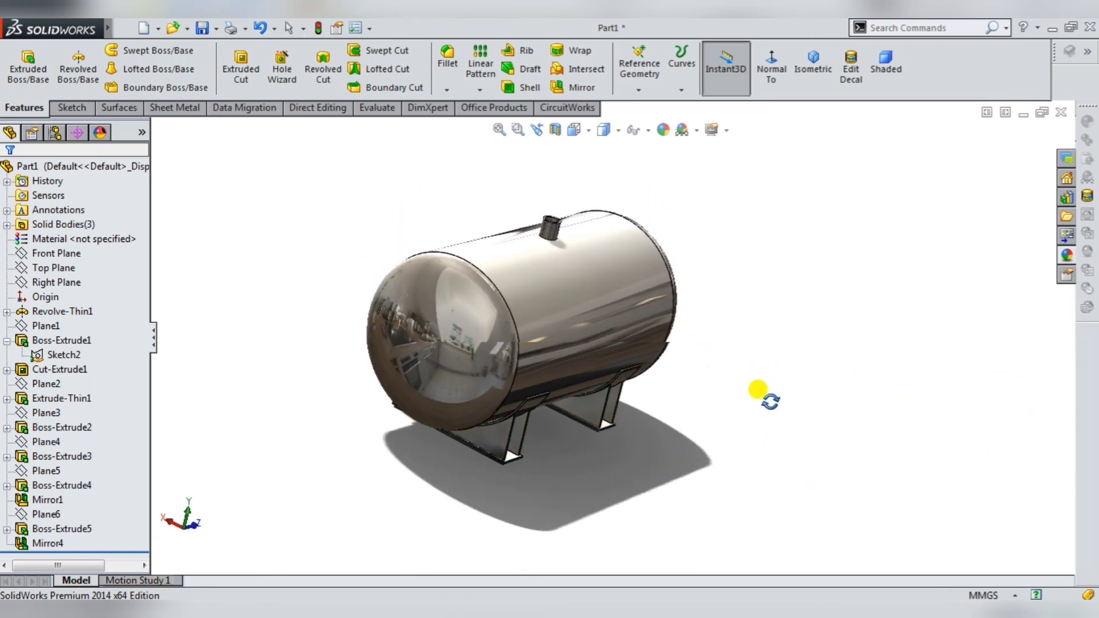
{"action": "scroll", "coordinate": [754, 283], "scroll_direction": "down", "scroll_amount": 2}
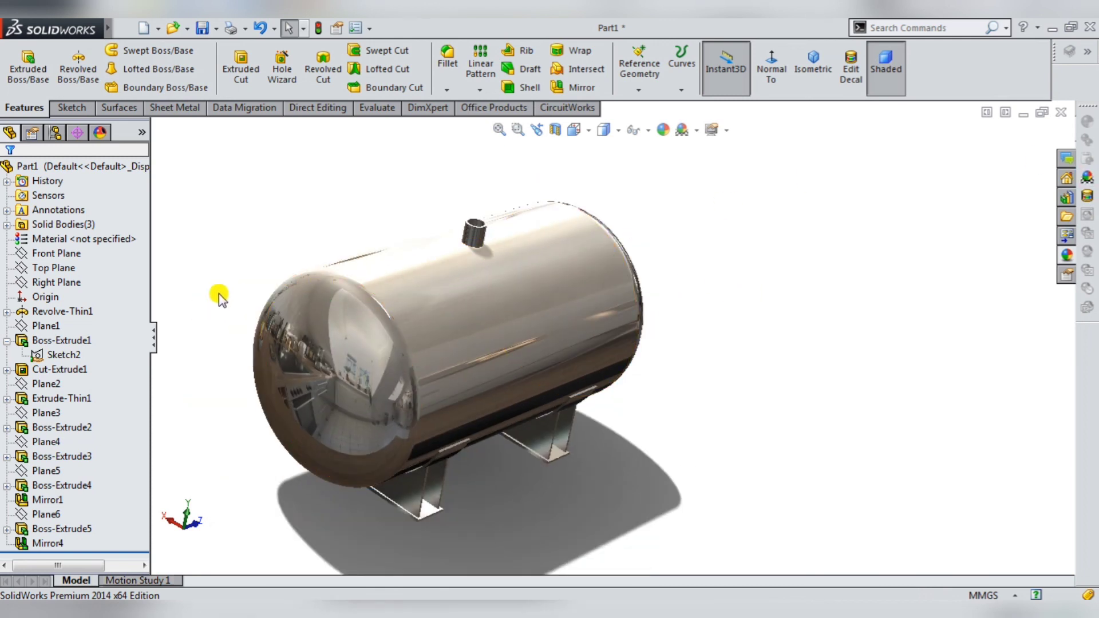
{"action": "left_click", "coordinate": [152, 339]}
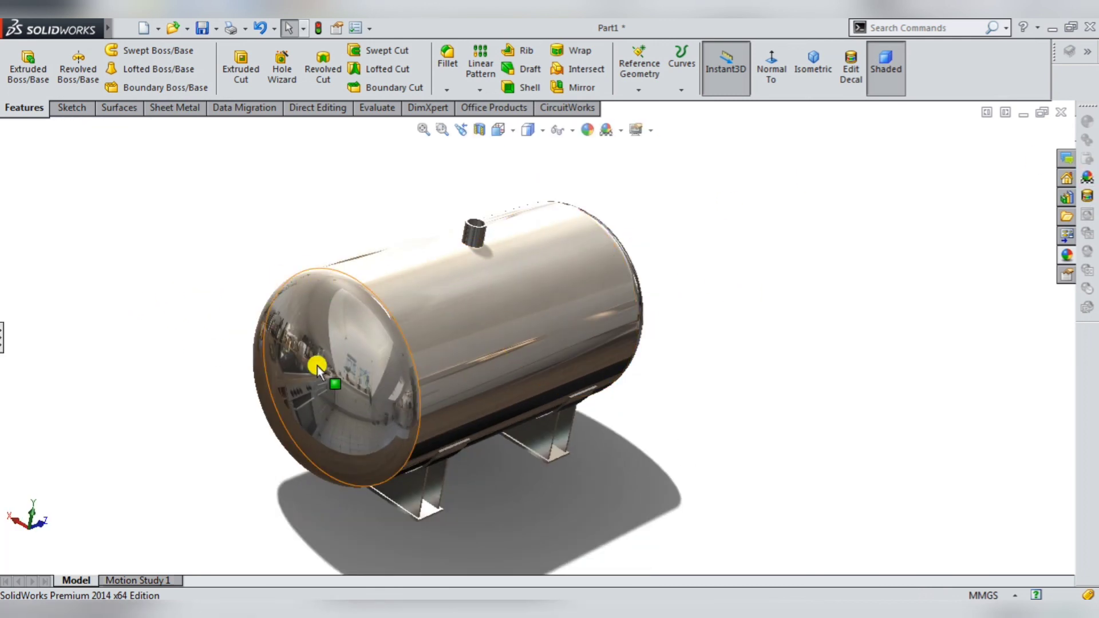